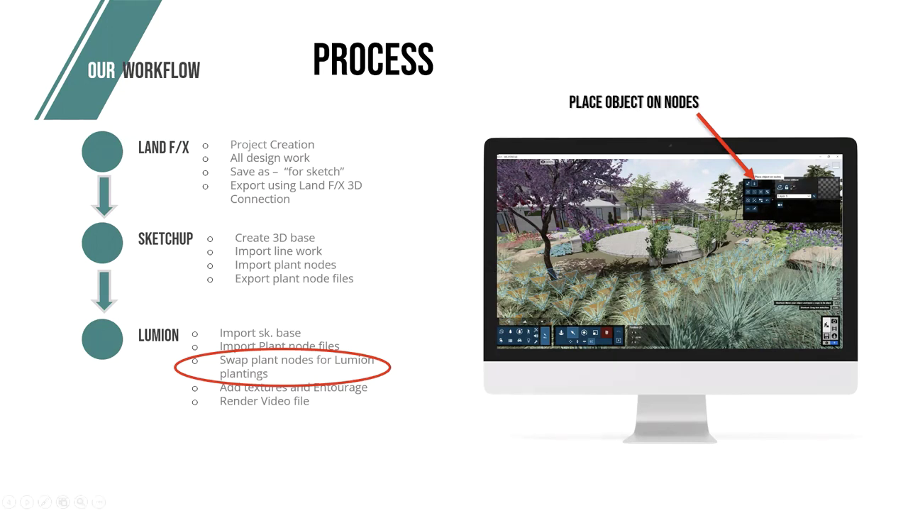
- Advance the PowerPoint workflow animation to the DaVinci Resolve step
{"action": "key", "text": "Right"}
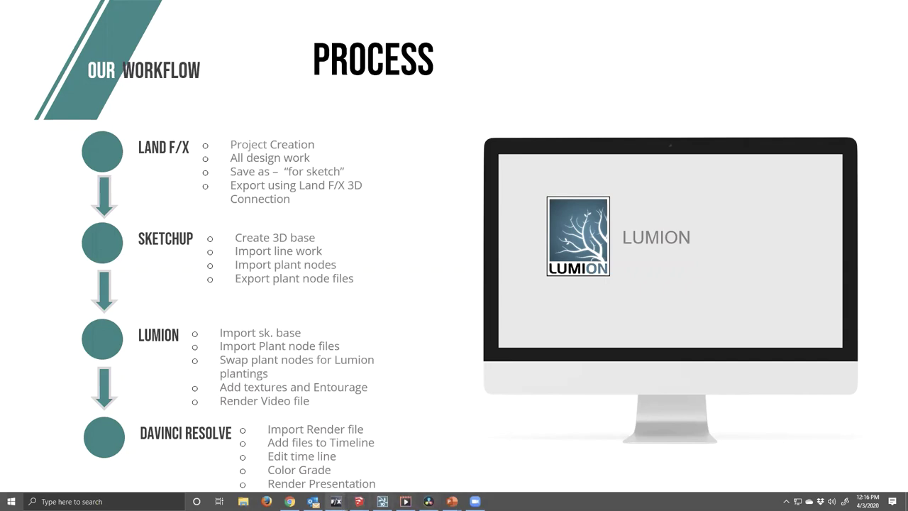
- Switch to the LANDSCAPE PLAN FOR SKETCH drawing in AutoCAD and recenter the oval park
{"action": "mouse_move", "coordinate": [335, 502]}
{"action": "left_click", "coordinate": [403, 468]}
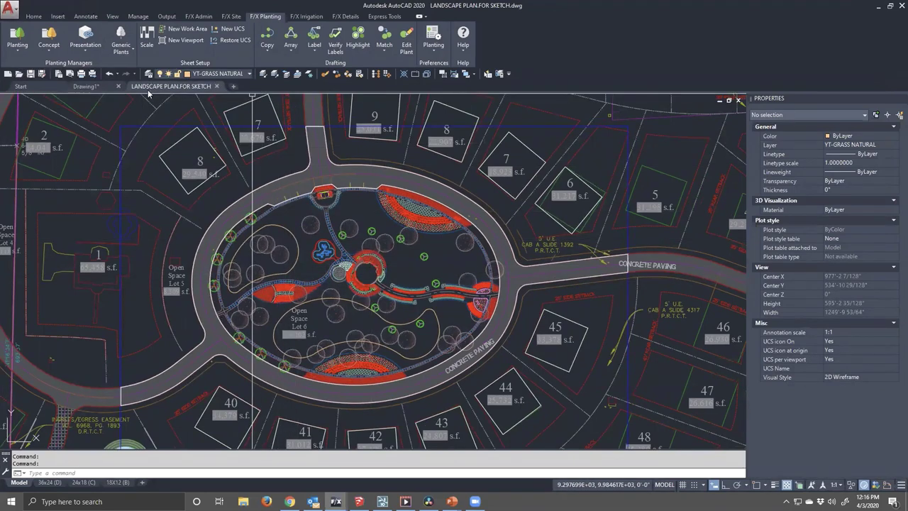
{"action": "mouse_move", "coordinate": [184, 88]}
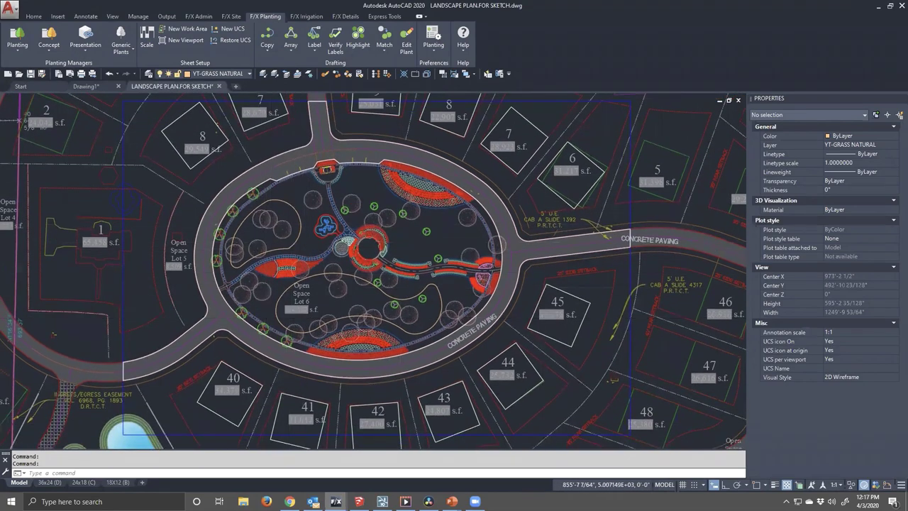
{"action": "scroll", "coordinate": [270, 317], "scroll_direction": "down", "scroll_amount": 4}
{"action": "scroll", "coordinate": [320, 312], "scroll_direction": "up", "scroll_amount": 6}
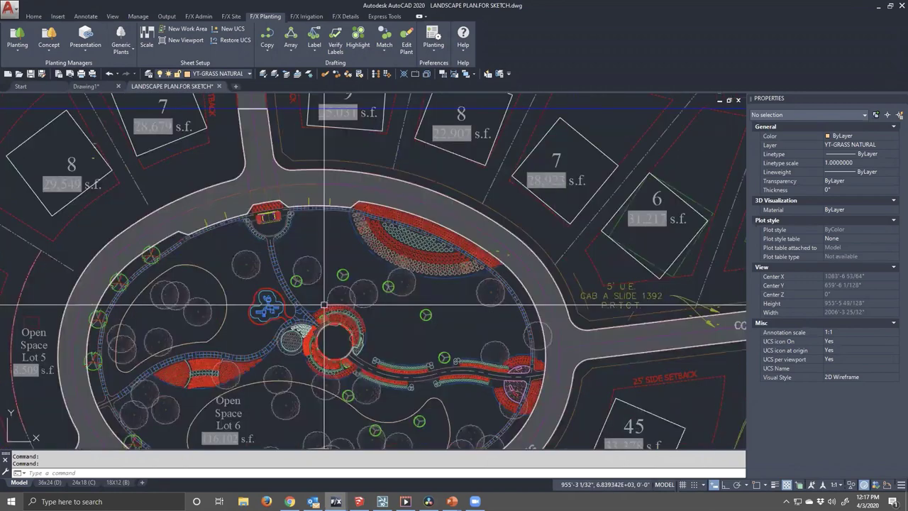
{"action": "scroll", "coordinate": [324, 284], "scroll_direction": "down", "scroll_amount": 2}
{"action": "left_click_drag", "start_coordinate": [324, 282], "coordinate": [324, 254]}
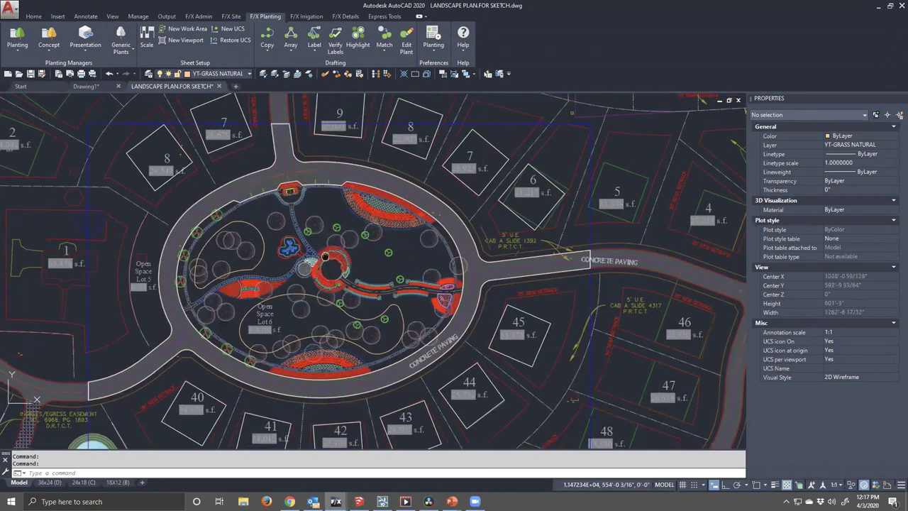
- Check the layers of the rectangular sketch boundary and a contour polyline, then deselect
{"action": "left_click", "coordinate": [492, 125]}
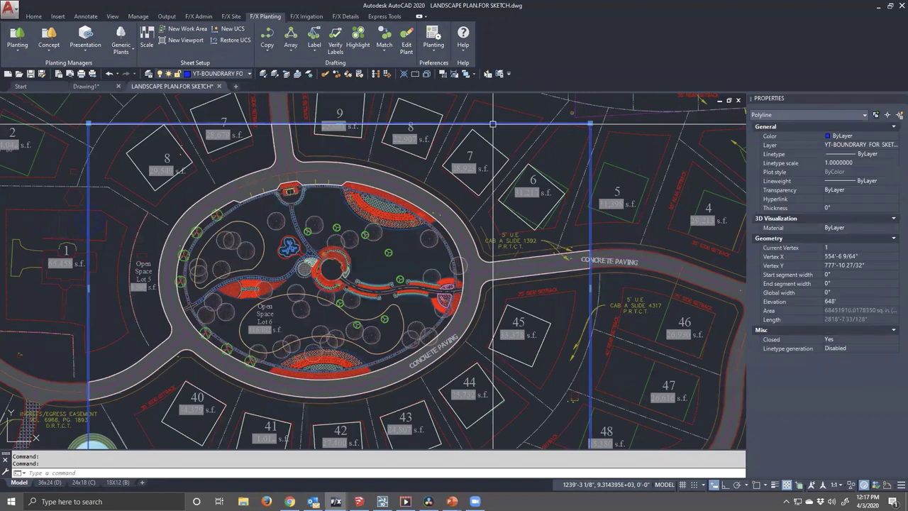
{"action": "left_click", "coordinate": [848, 147]}
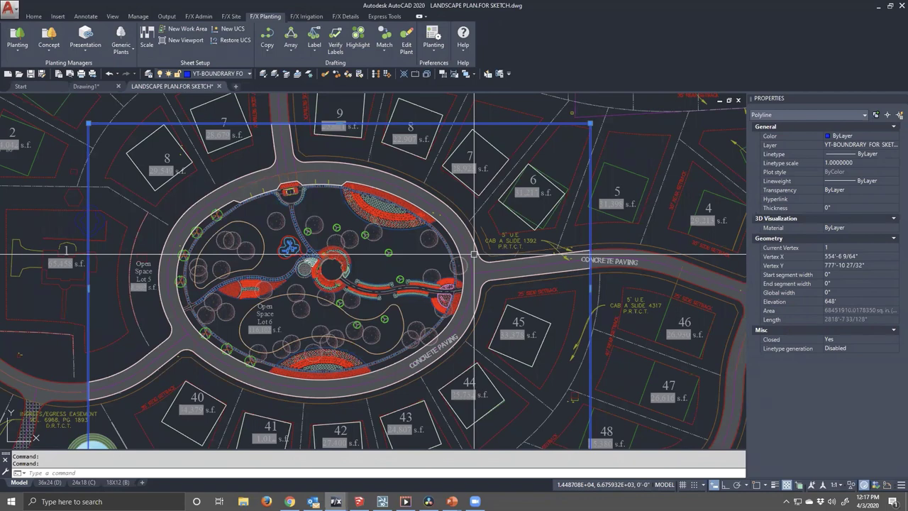
{"action": "key", "text": "Escape"}
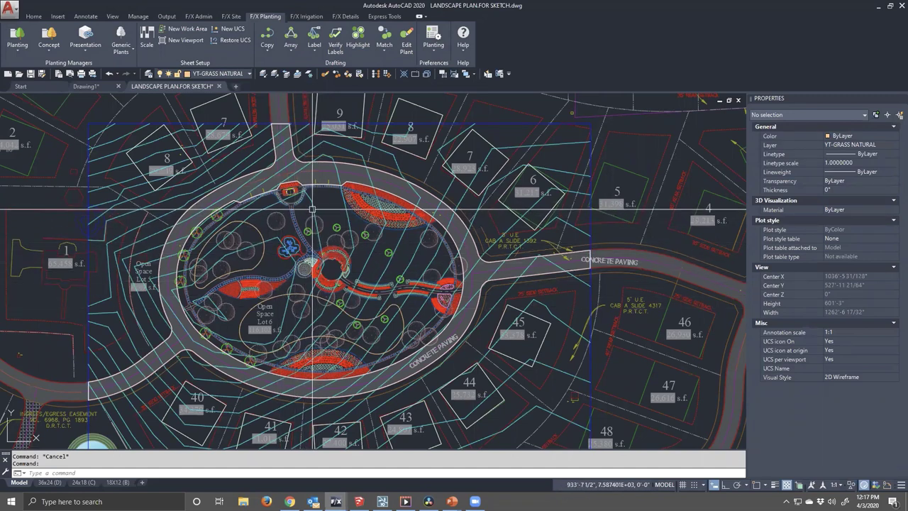
{"action": "left_click", "coordinate": [312, 208]}
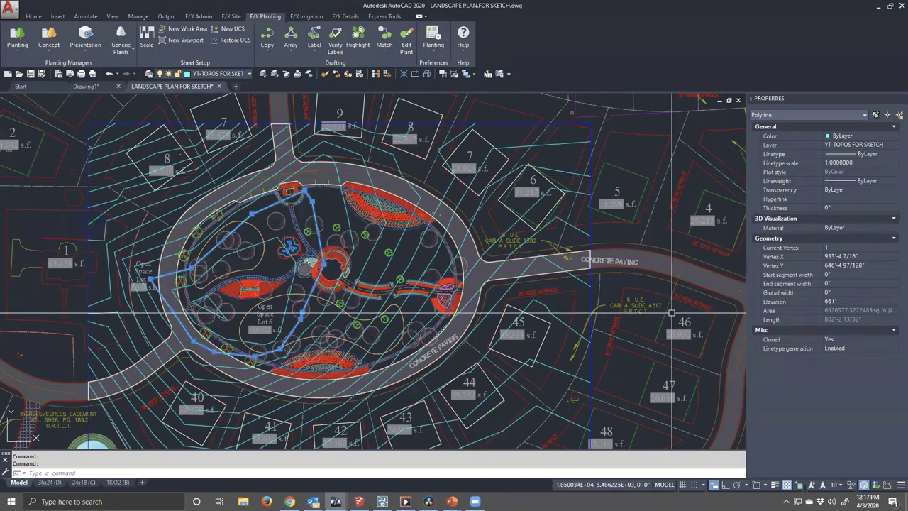
{"action": "key", "text": "Escape"}
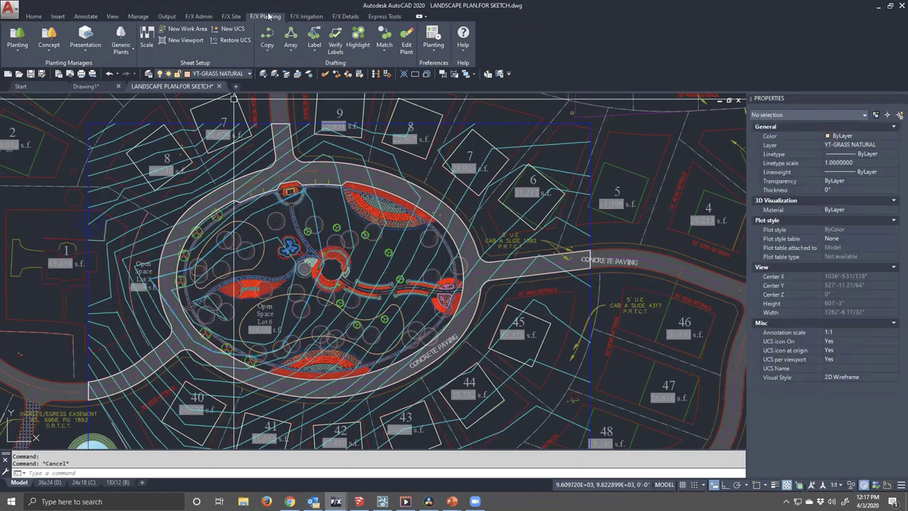
{"action": "left_click", "coordinate": [85, 51]}
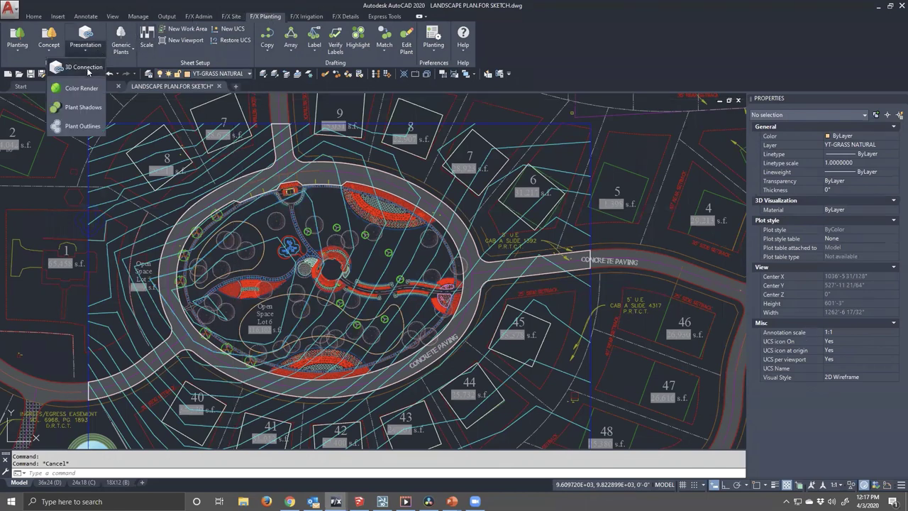
{"action": "left_click", "coordinate": [84, 67]}
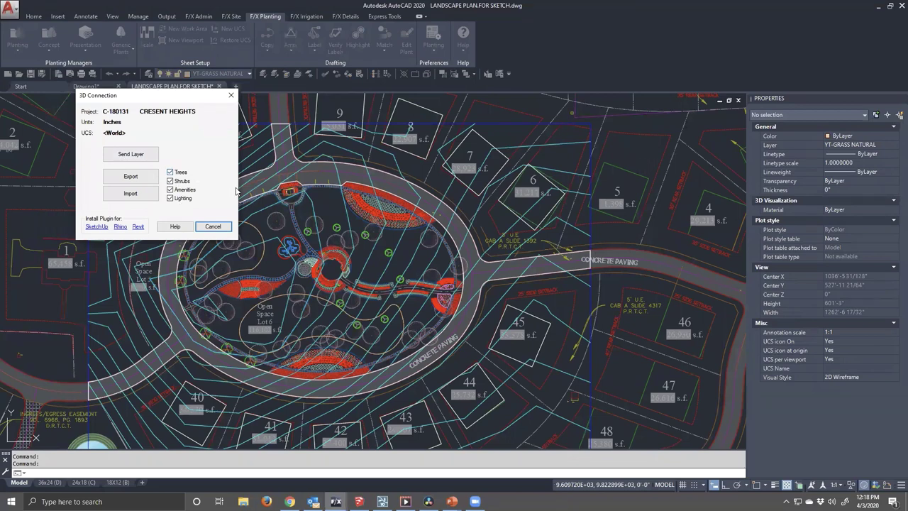
{"action": "left_click", "coordinate": [212, 227]}
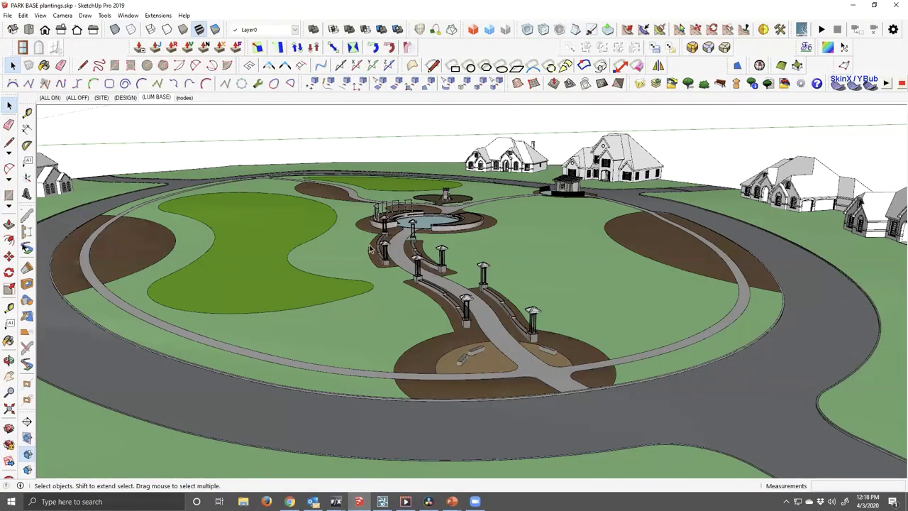
{"action": "scroll", "coordinate": [345, 289], "scroll_direction": "down", "scroll_amount": 3}
{"action": "left_click_drag", "start_coordinate": [319, 280], "coordinate": [715, 302]}
{"action": "scroll", "coordinate": [437, 329], "scroll_direction": "down", "scroll_amount": 3}
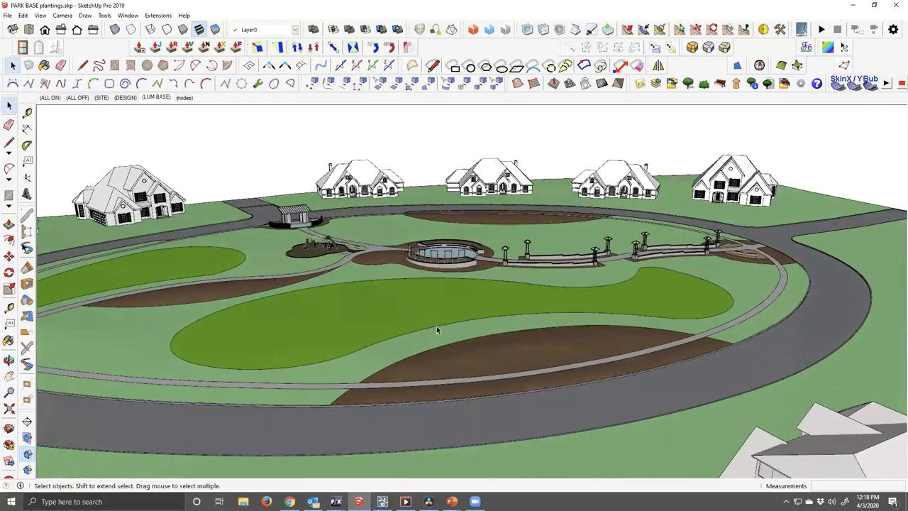
{"action": "left_click_drag", "start_coordinate": [437, 328], "coordinate": [626, 331]}
{"action": "scroll", "coordinate": [668, 307], "scroll_direction": "up", "scroll_amount": 1}
{"action": "scroll", "coordinate": [668, 308], "scroll_direction": "up", "scroll_amount": 2}
{"action": "scroll", "coordinate": [669, 307], "scroll_direction": "down", "scroll_amount": 3}
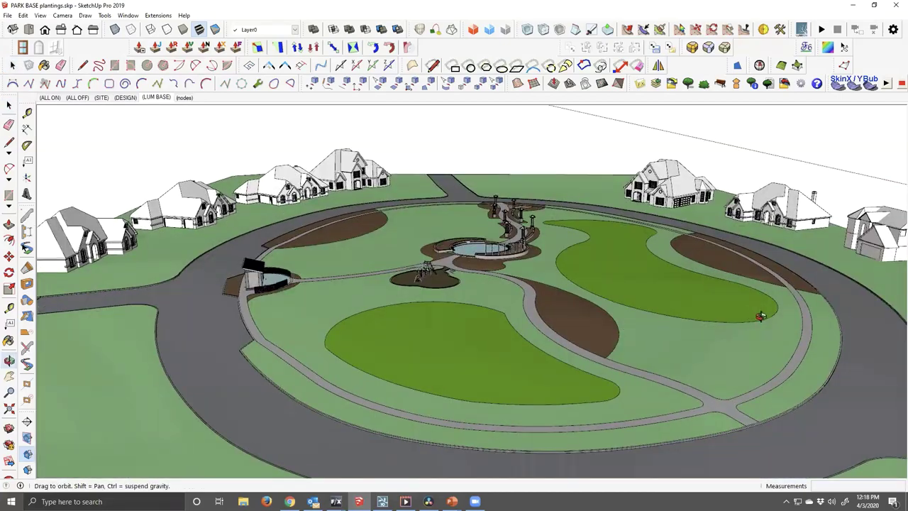
{"action": "left_click_drag", "start_coordinate": [761, 316], "coordinate": [371, 268]}
{"action": "scroll", "coordinate": [610, 302], "scroll_direction": "up", "scroll_amount": 2}
{"action": "scroll", "coordinate": [510, 300], "scroll_direction": "up", "scroll_amount": 2}
{"action": "scroll", "coordinate": [488, 279], "scroll_direction": "down", "scroll_amount": 3}
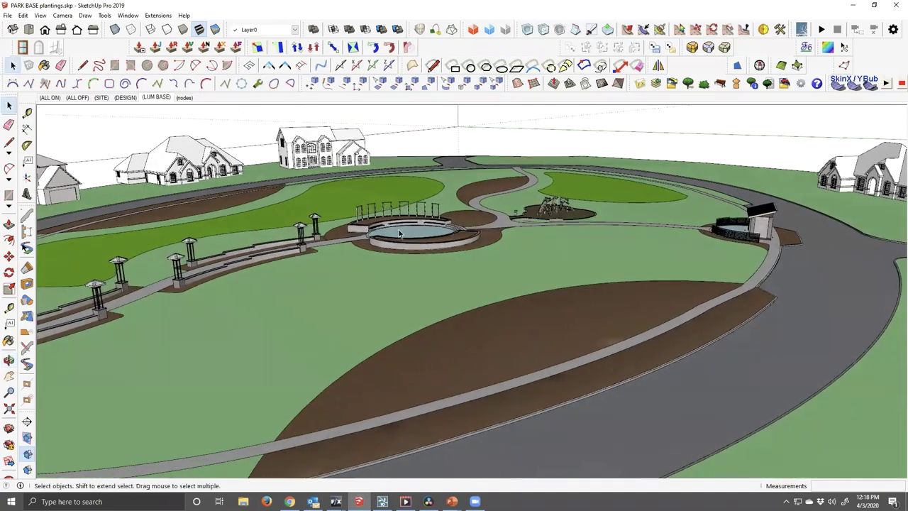
{"action": "scroll", "coordinate": [440, 310], "scroll_direction": "up", "scroll_amount": 2}
{"action": "left_click_drag", "start_coordinate": [440, 310], "coordinate": [498, 291]}
{"action": "key", "text": "space"}
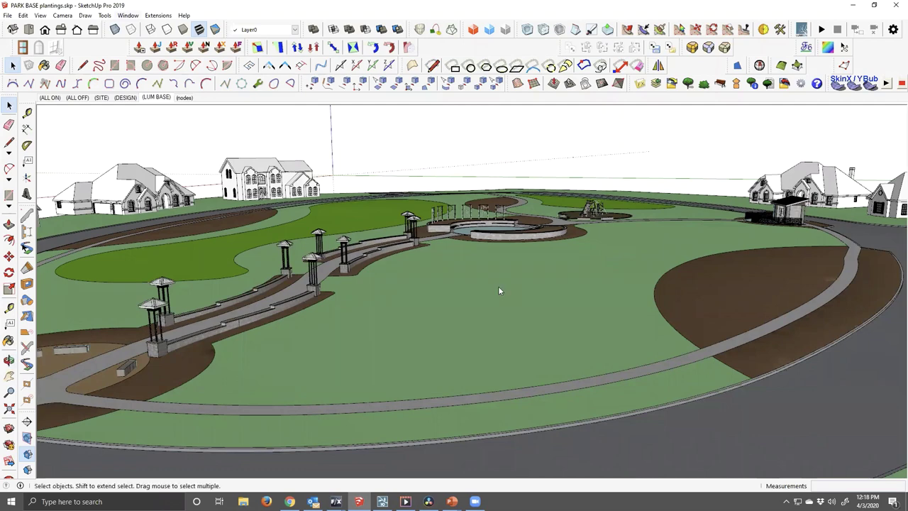
{"action": "key", "text": "alt+w"}
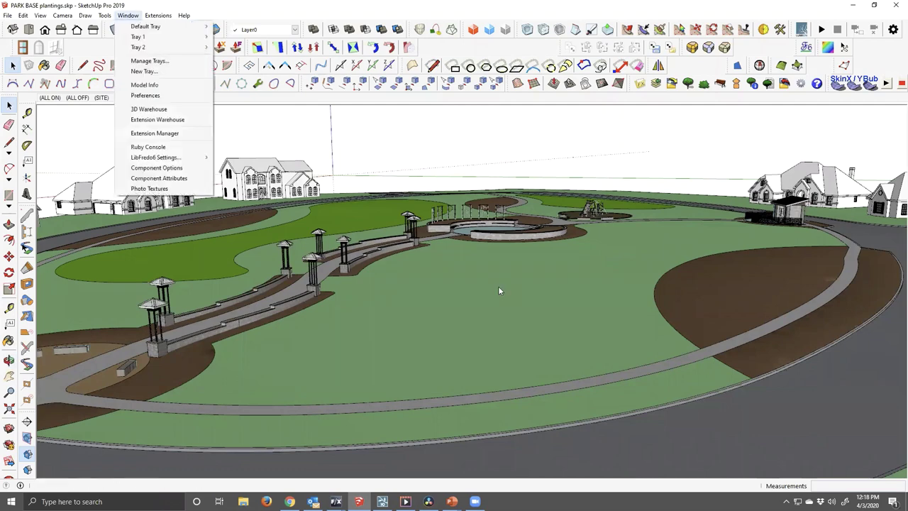
- Run Landfx.useNodes=true in the Ruby Console, then import the plants from CAD
{"action": "left_click", "coordinate": [145, 146]}
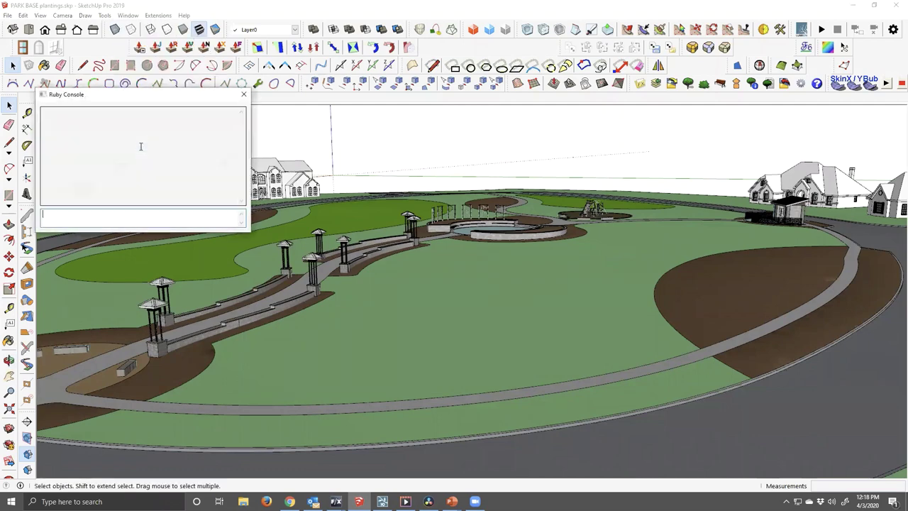
{"action": "left_click", "coordinate": [55, 213]}
{"action": "type", "text": "Land"}
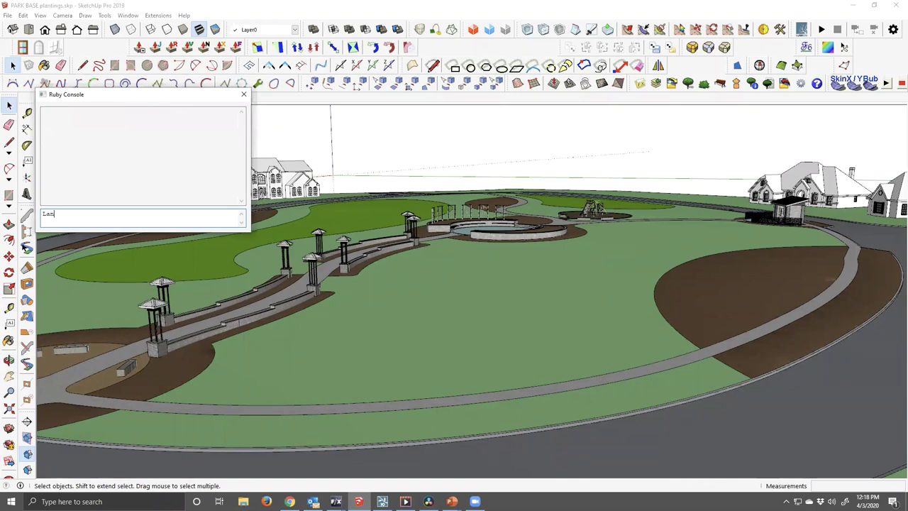
{"action": "type", "text": "fx.useNOdes=tru"}
{"action": "key", "text": "BackSpace"}
{"action": "key", "text": "BackSpace"}
{"action": "key", "text": "BackSpace"}
{"action": "key", "text": "BackSpace"}
{"action": "key", "text": "BackSpace"}
{"action": "key", "text": "BackSpace"}
{"action": "key", "text": "BackSpace"}
{"action": "key", "text": "BackSpace"}
{"action": "type", "text": "odes==true"}
{"action": "key", "text": "Return"}
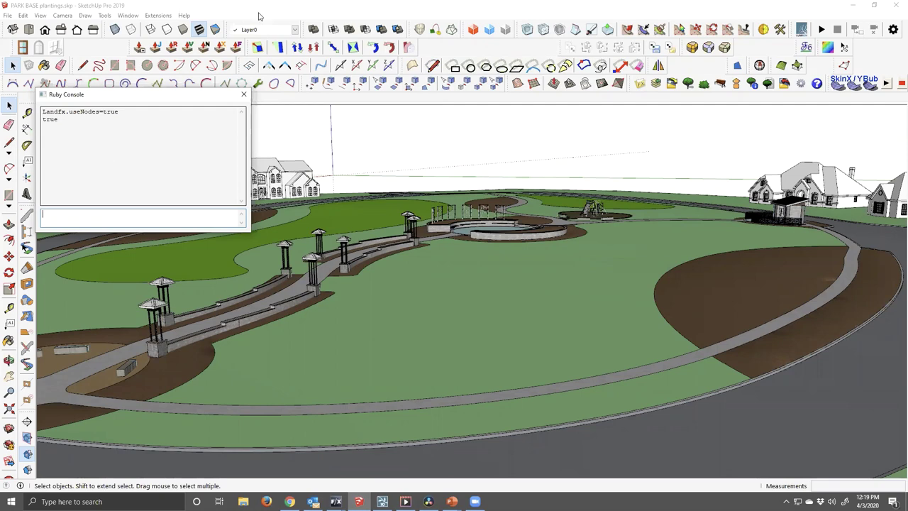
{"action": "left_click", "coordinate": [671, 84]}
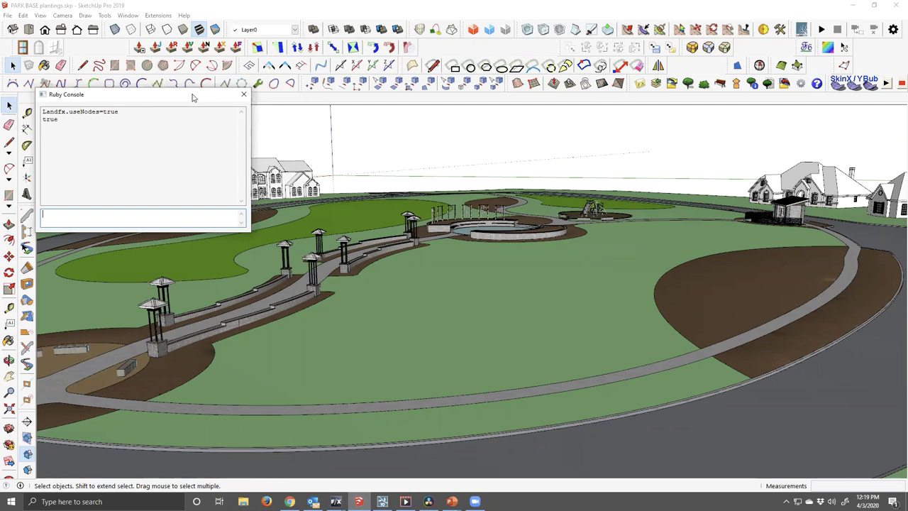
{"action": "left_click_drag", "start_coordinate": [192, 97], "coordinate": [200, 179]}
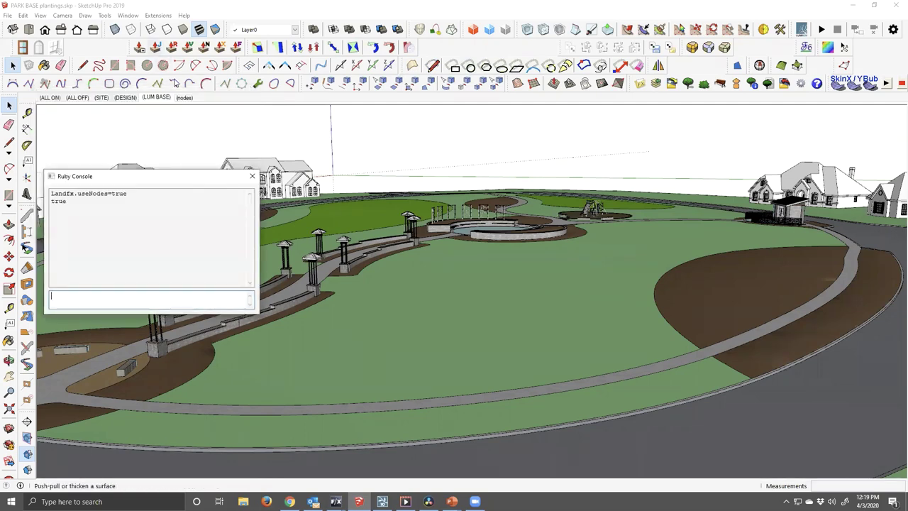
- Move the Ruby Console to the top-left and orbit in over the planting beds
{"action": "left_click", "coordinate": [185, 97]}
{"action": "left_click", "coordinate": [169, 177]}
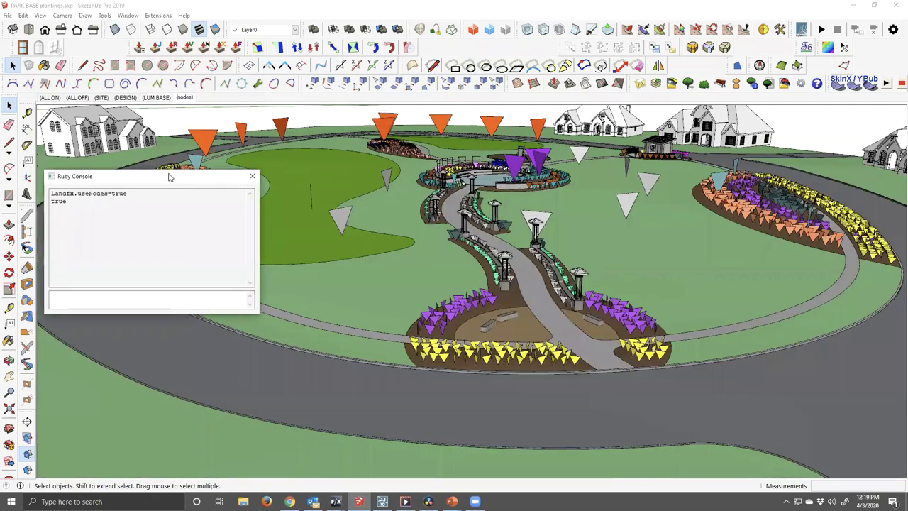
{"action": "left_click_drag", "start_coordinate": [168, 177], "coordinate": [139, 22]}
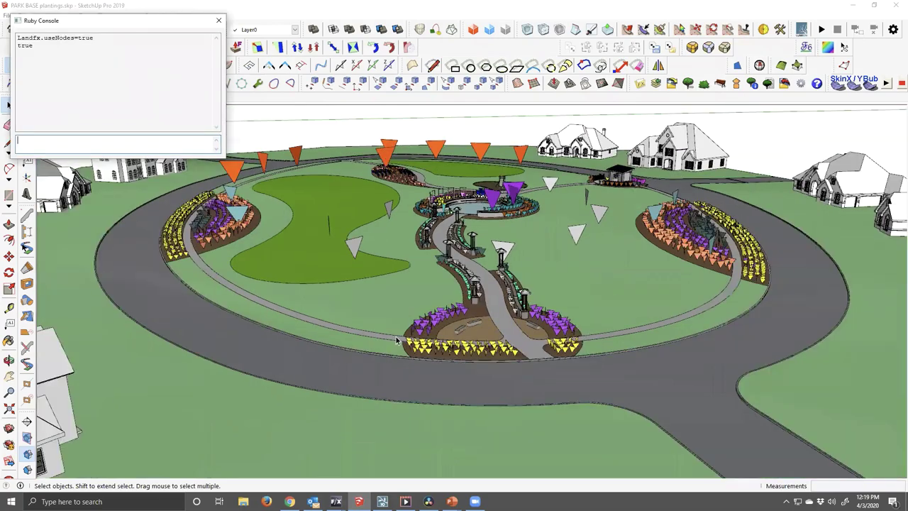
{"action": "left_click_drag", "start_coordinate": [600, 311], "coordinate": [571, 315]}
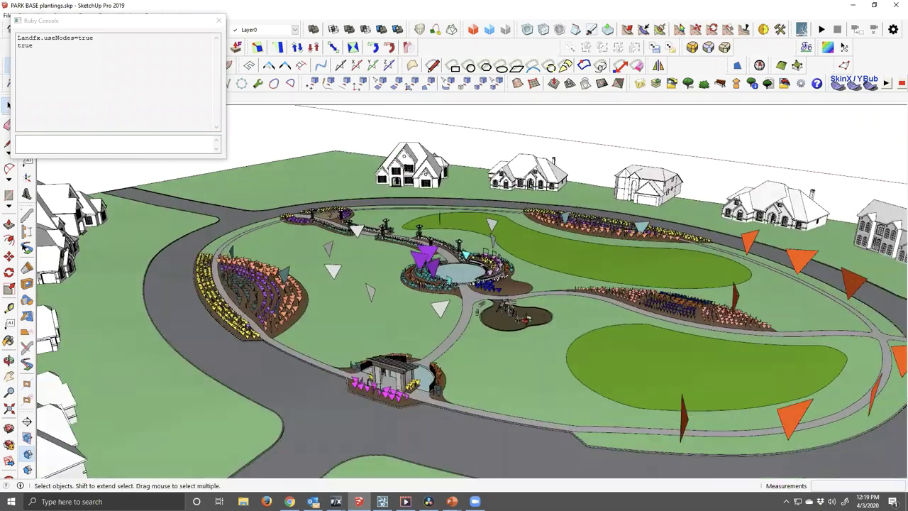
{"action": "left_click_drag", "start_coordinate": [426, 319], "coordinate": [247, 347]}
{"action": "scroll", "coordinate": [475, 319], "scroll_direction": "up", "scroll_amount": 5}
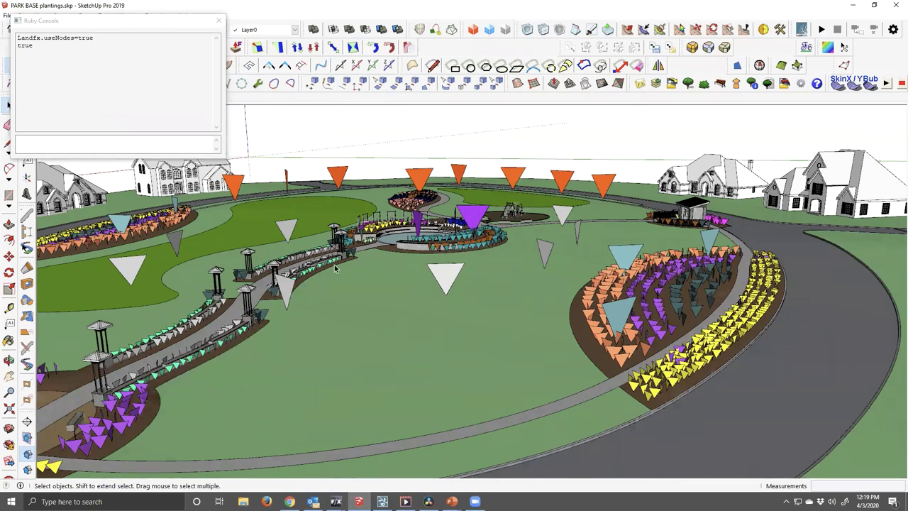
{"action": "scroll", "coordinate": [465, 283], "scroll_direction": "up", "scroll_amount": 3}
{"action": "left_click_drag", "start_coordinate": [461, 283], "coordinate": [417, 307]}
- Select the white and orange plant node markers to inspect them, then deselect
{"action": "key", "text": "space"}
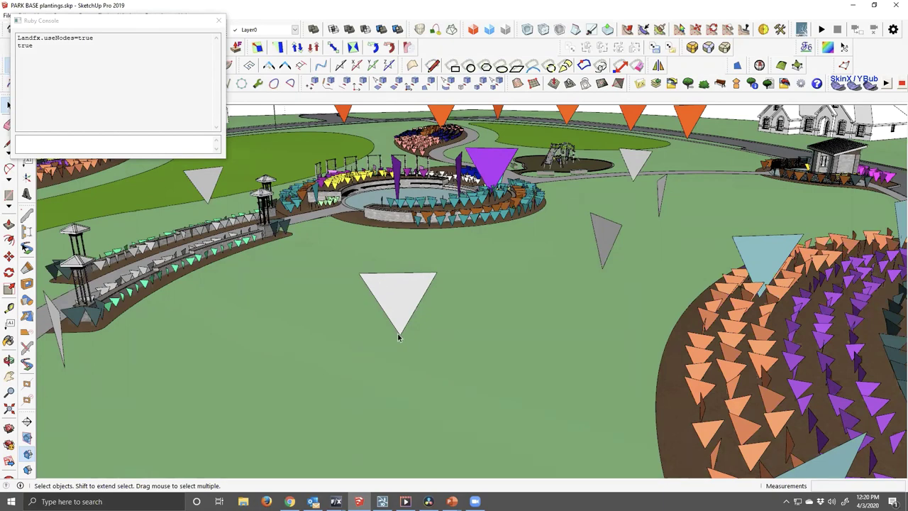
{"action": "scroll", "coordinate": [398, 338], "scroll_direction": "down", "scroll_amount": 5}
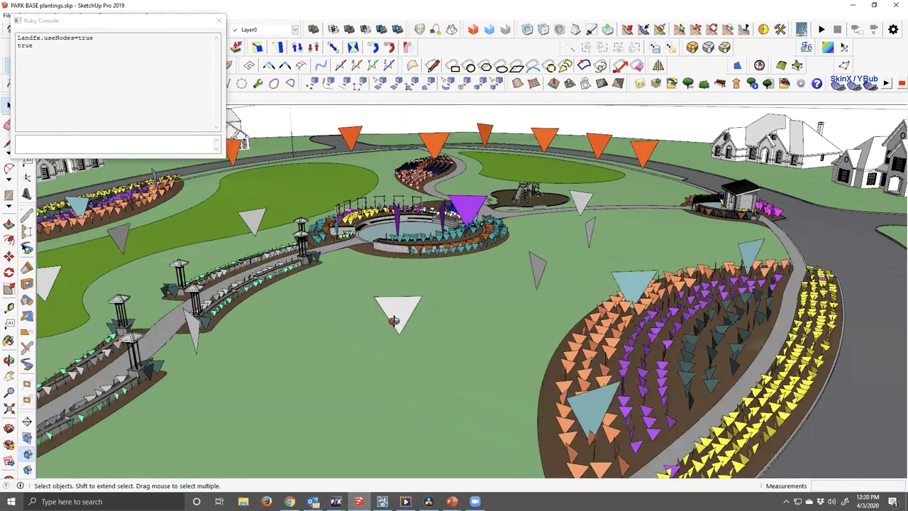
{"action": "left_click_drag", "start_coordinate": [396, 315], "coordinate": [735, 285]}
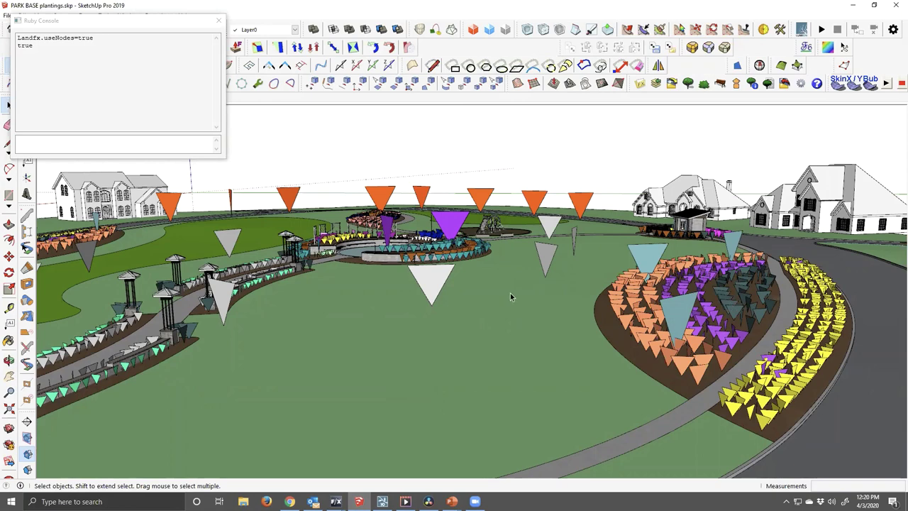
{"action": "left_click", "coordinate": [439, 288]}
{"action": "left_click", "coordinate": [381, 202]}
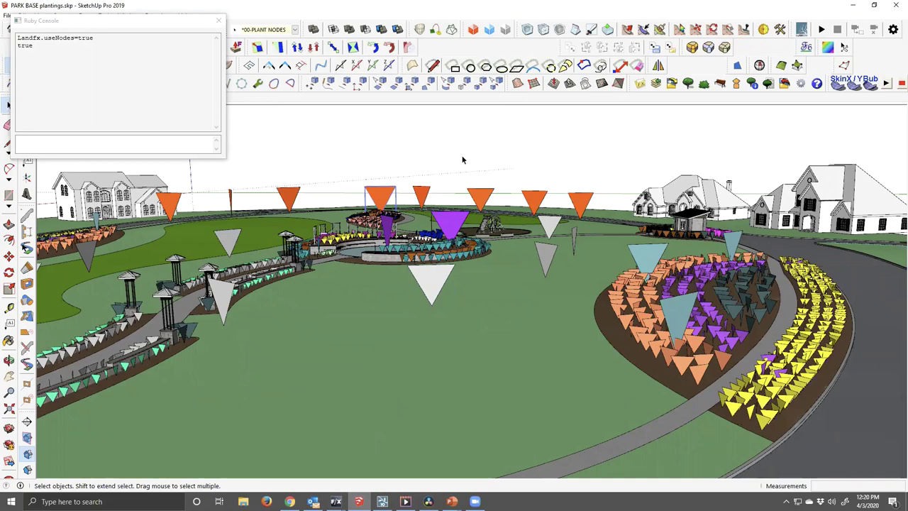
{"action": "left_click", "coordinate": [462, 159]}
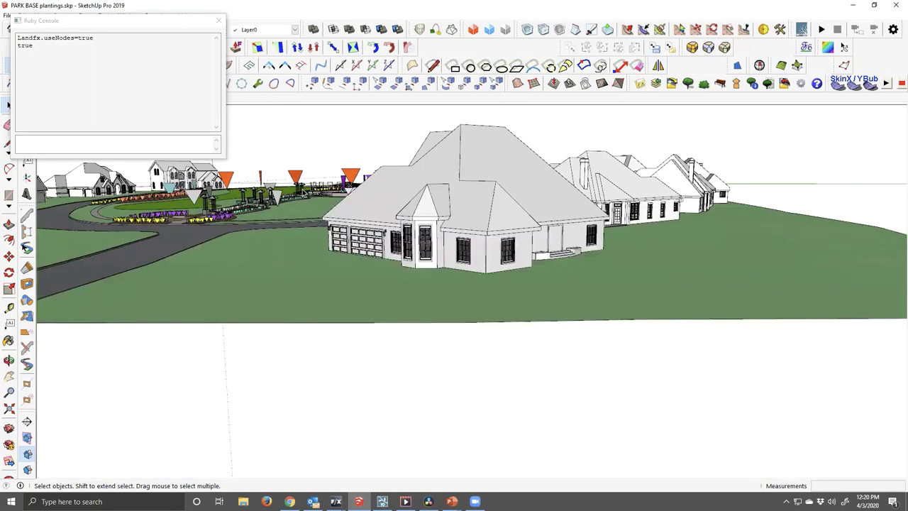
- Swing out to an aerial overview of the whole park circle
{"action": "left_click_drag", "start_coordinate": [392, 256], "coordinate": [417, 258]}
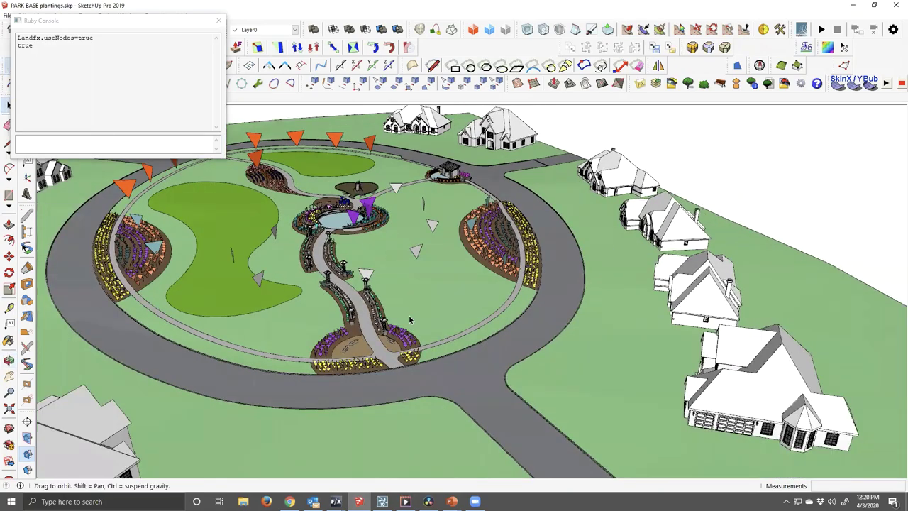
{"action": "left_click_drag", "start_coordinate": [409, 320], "coordinate": [400, 300]}
{"action": "scroll", "coordinate": [387, 271], "scroll_direction": "up", "scroll_amount": 3}
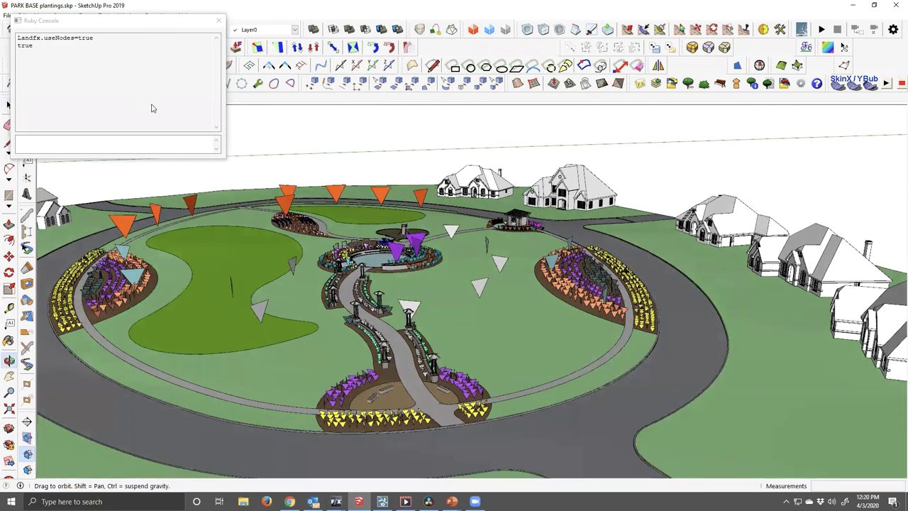
- Enter Landfx.exportsNodes in the Ruby Console, then close the console
{"action": "left_click", "coordinate": [60, 221]}
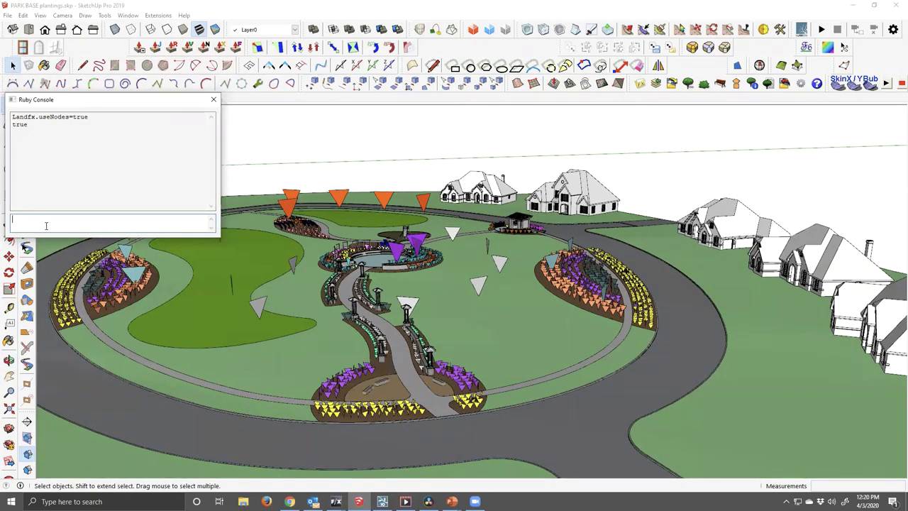
{"action": "type", "text": "Landfx.exportsNodes"}
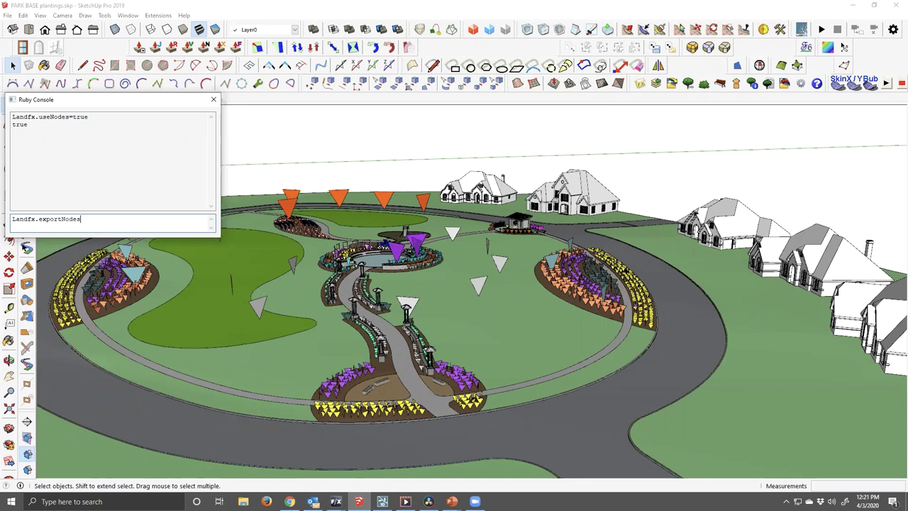
{"action": "left_click", "coordinate": [222, 104]}
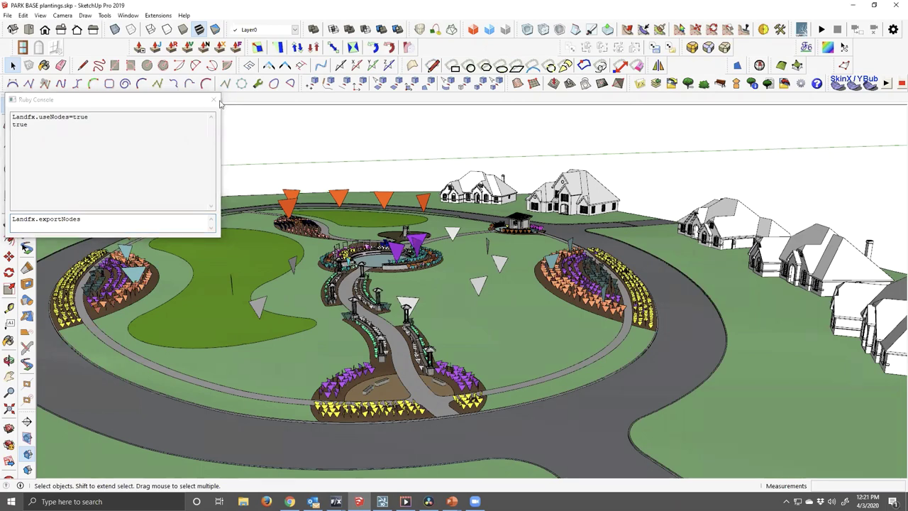
{"action": "left_click_drag", "start_coordinate": [192, 95], "coordinate": [193, 112]}
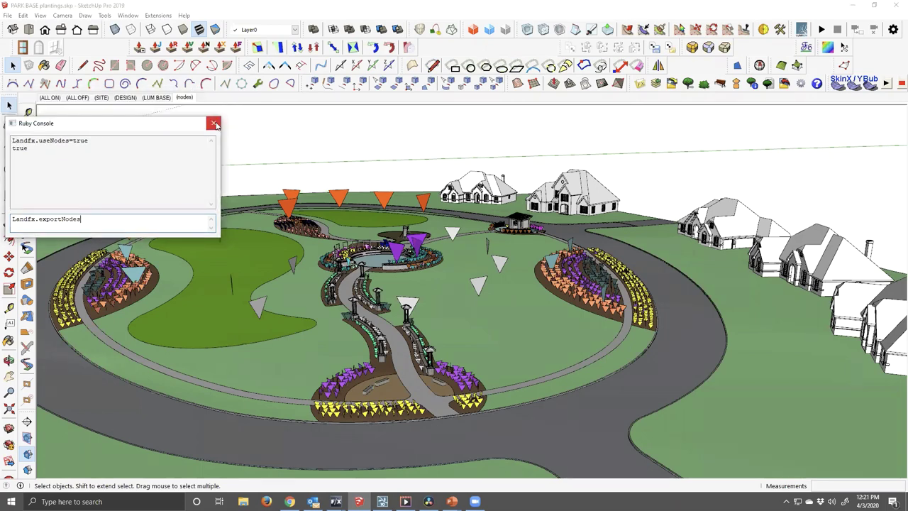
{"action": "left_click", "coordinate": [214, 117]}
- Orbit to look down steeply on the noded park and return to selection
{"action": "scroll", "coordinate": [438, 367], "scroll_direction": "down", "scroll_amount": 2}
{"action": "middle_click", "coordinate": [422, 348]}
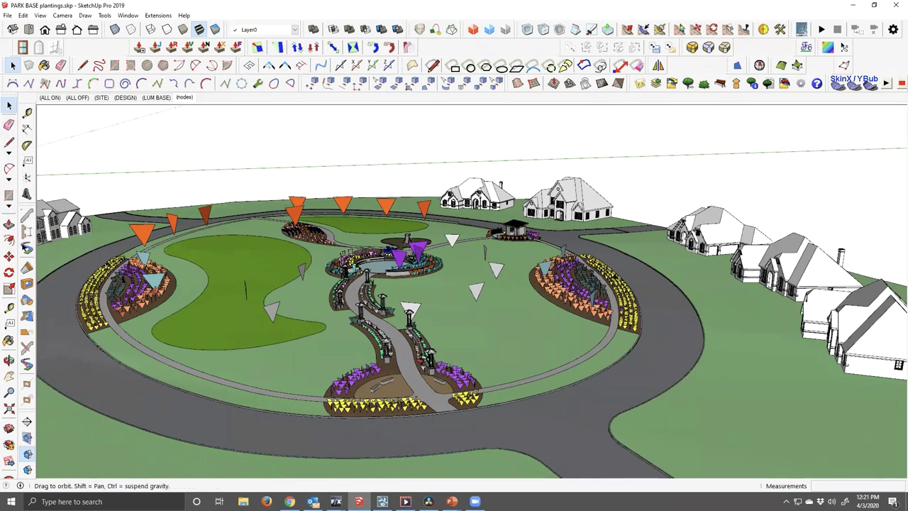
{"action": "left_click_drag", "start_coordinate": [431, 361], "coordinate": [434, 363]}
{"action": "key", "text": "space"}
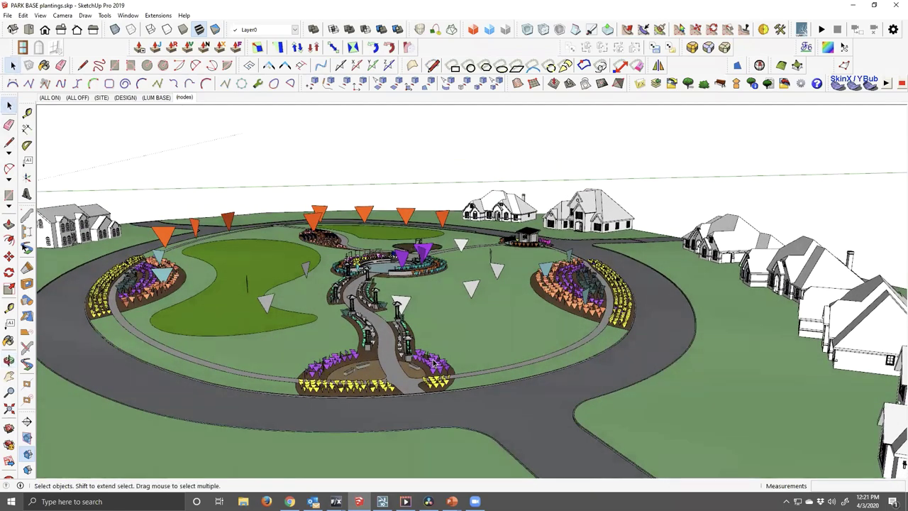
- Compare the LUM BASE and nodes scenes, finish on LUM BASE, and bring Lumion forward
{"action": "left_click", "coordinate": [158, 99]}
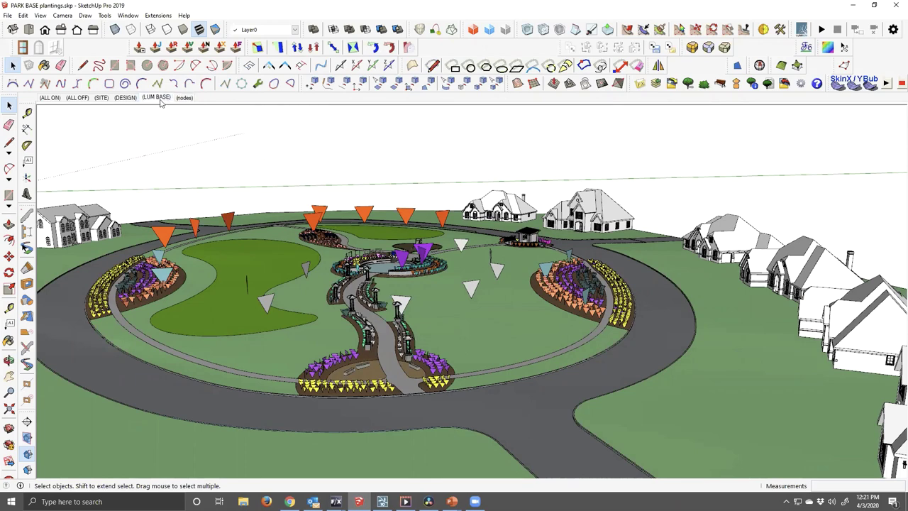
{"action": "left_click", "coordinate": [184, 98]}
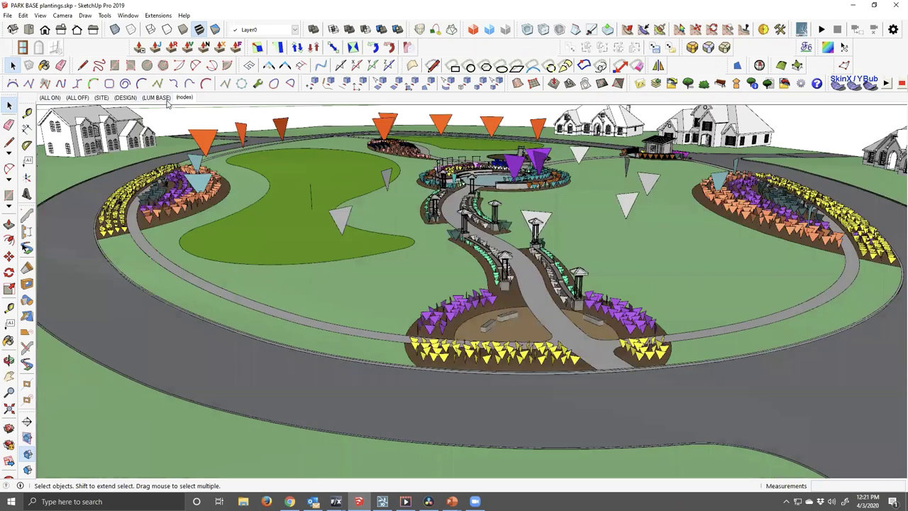
{"action": "left_click", "coordinate": [161, 99]}
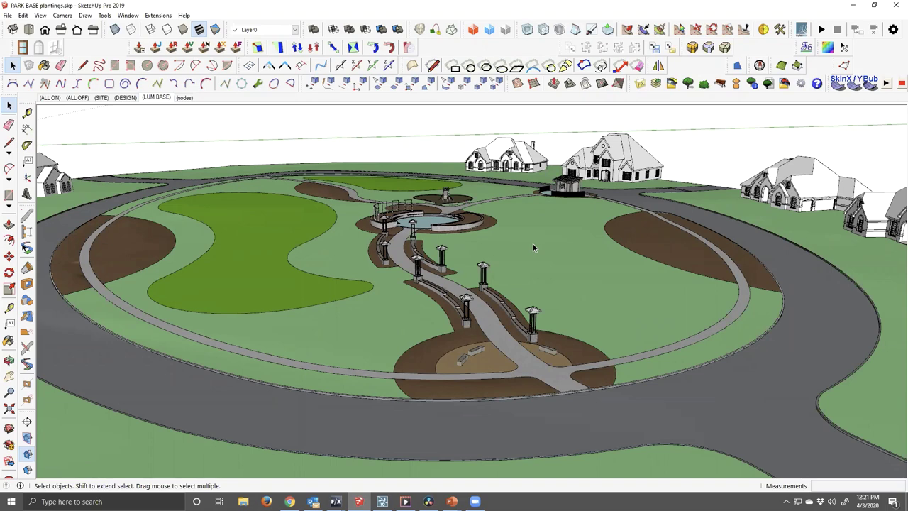
{"action": "left_click", "coordinate": [182, 99]}
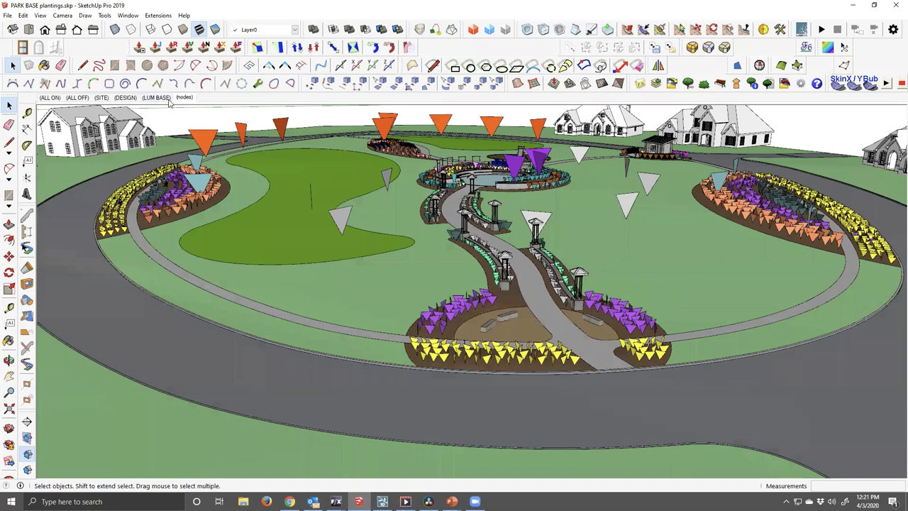
{"action": "left_click", "coordinate": [166, 99]}
{"action": "left_click", "coordinate": [183, 99]}
{"action": "left_click", "coordinate": [166, 98]}
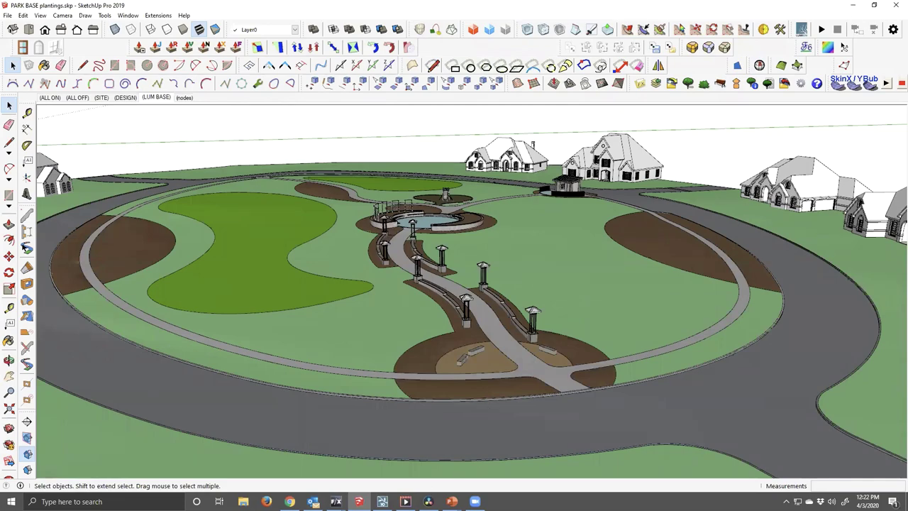
{"action": "left_click", "coordinate": [383, 501]}
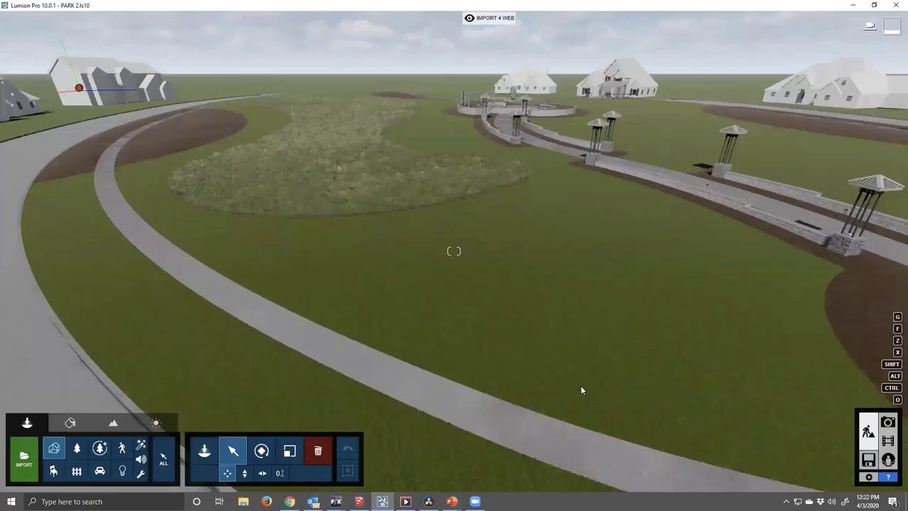
- Pull the Lumion camera back and sideways, then face the park on the horizon
{"action": "key", "text": "s"}
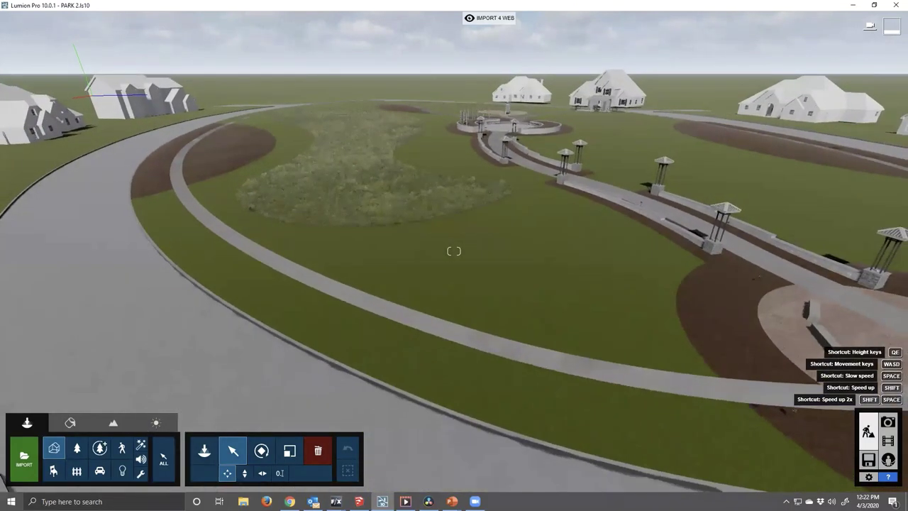
{"action": "key", "text": "s"}
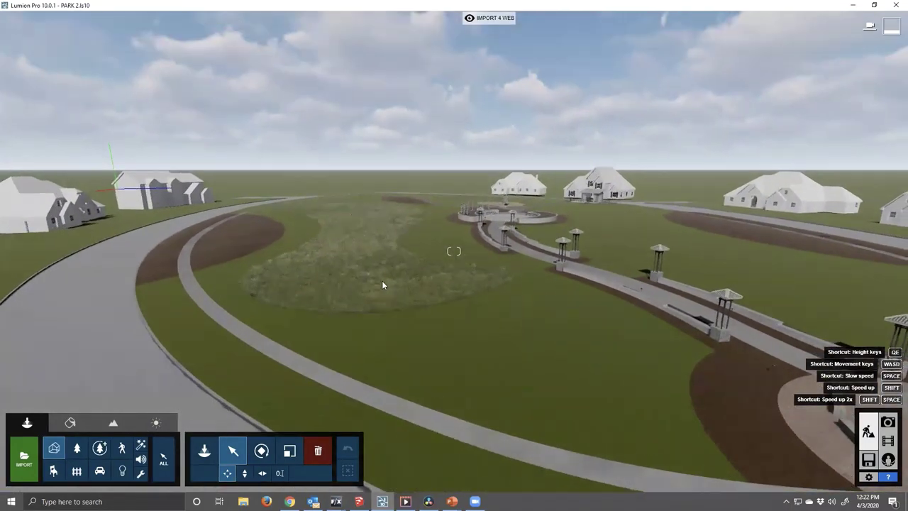
{"action": "key", "text": "d"}
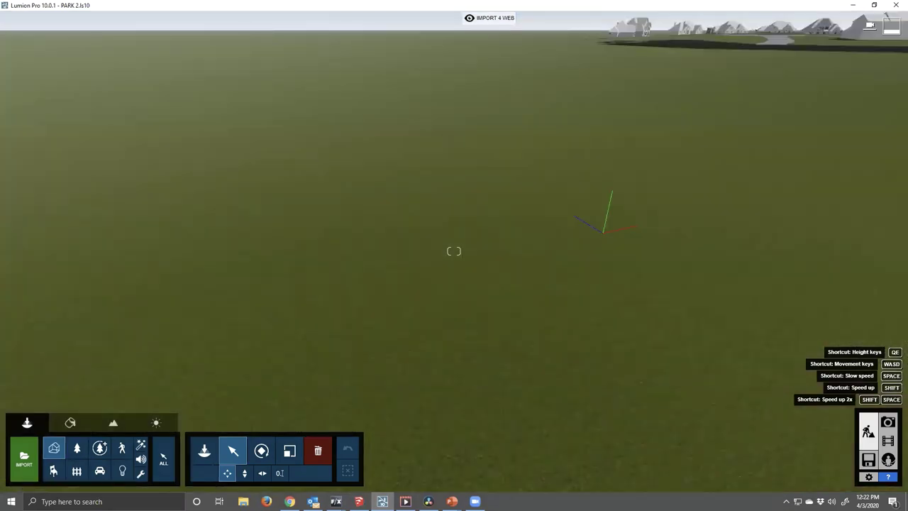
{"action": "key", "text": "w"}
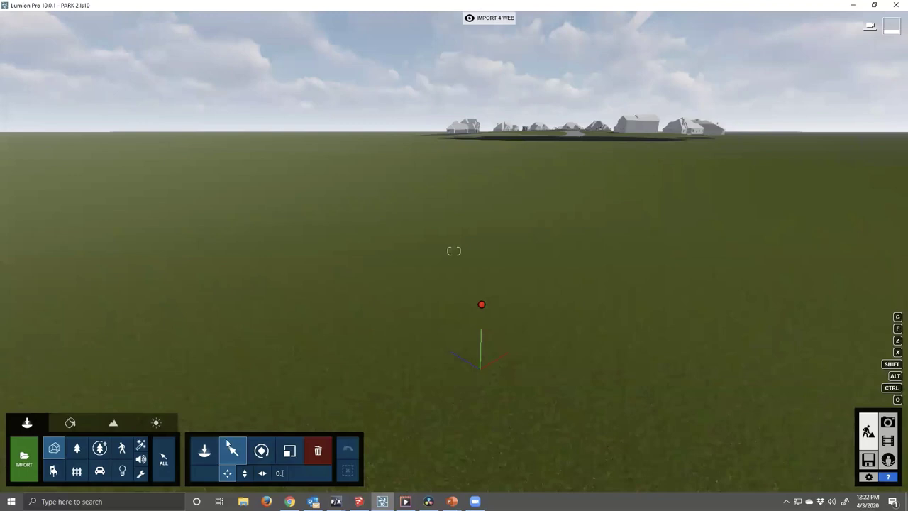
- Select the CRESENT HEIGHTS PARK model, show its Position (ft) values, and open Import new model
{"action": "left_click", "coordinate": [481, 306]}
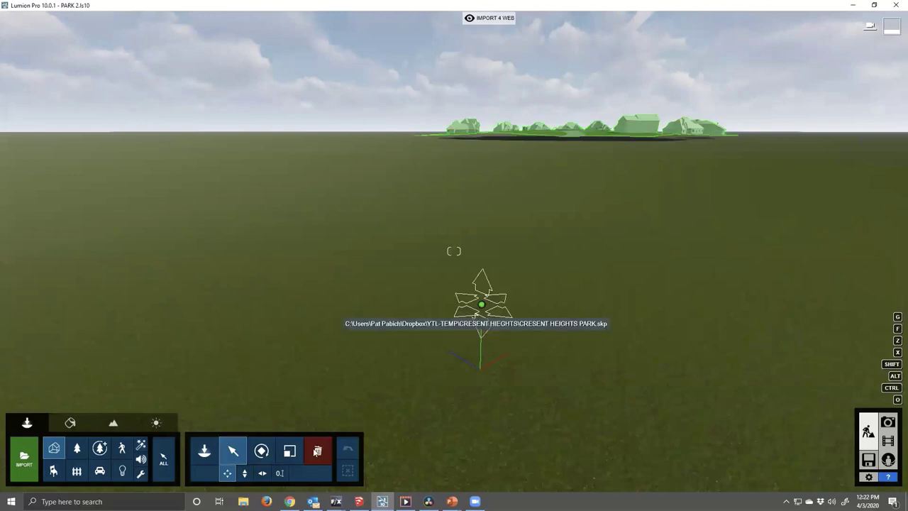
{"action": "left_click", "coordinate": [281, 474]}
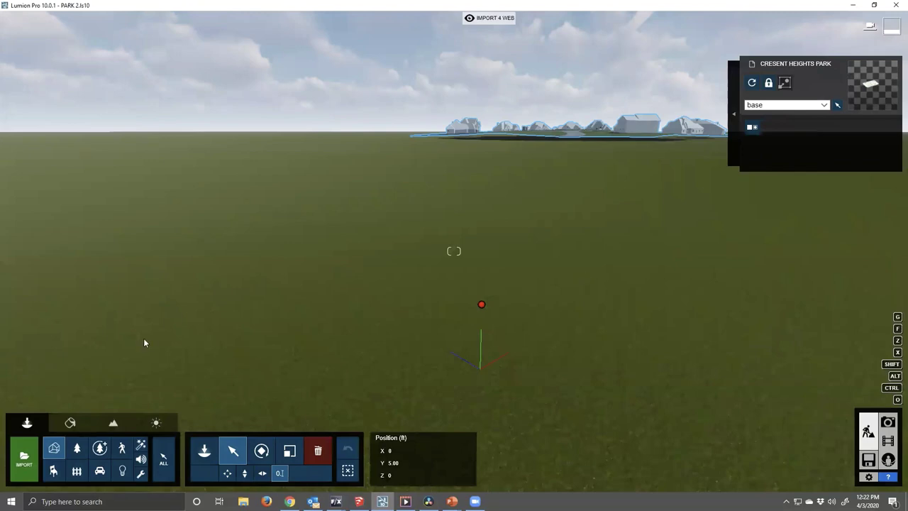
{"action": "left_click", "coordinate": [33, 464]}
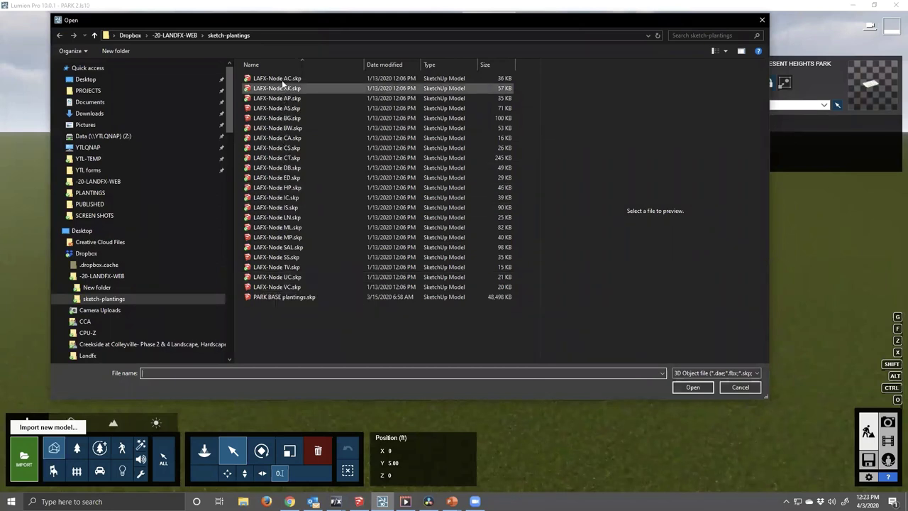
- Import LAFX-Node VC.skp, renaming it to LAFX-Node VC20
{"action": "left_click", "coordinate": [270, 288]}
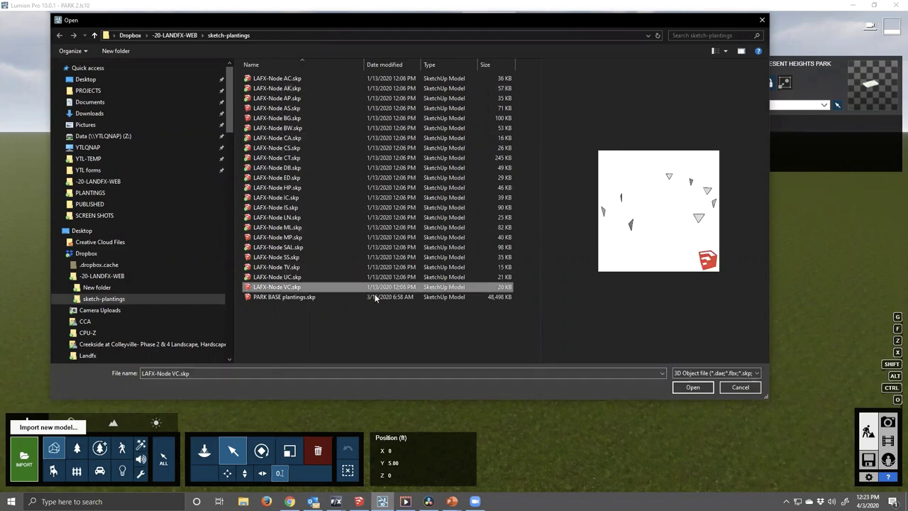
{"action": "left_click", "coordinate": [691, 387]}
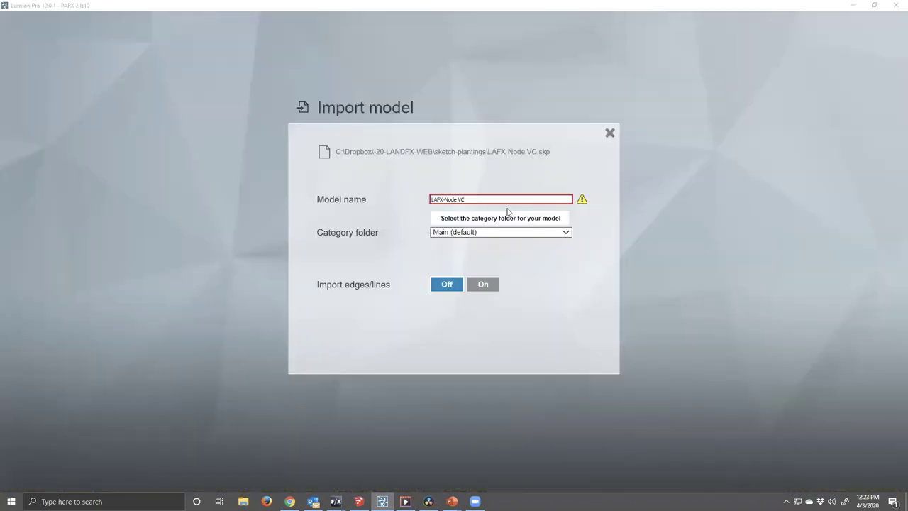
{"action": "left_click", "coordinate": [480, 198]}
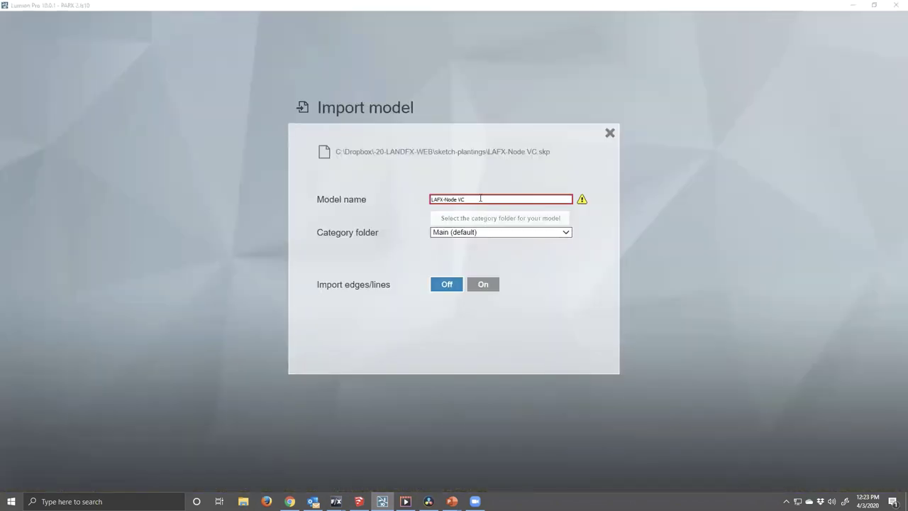
{"action": "type", "text": "20"}
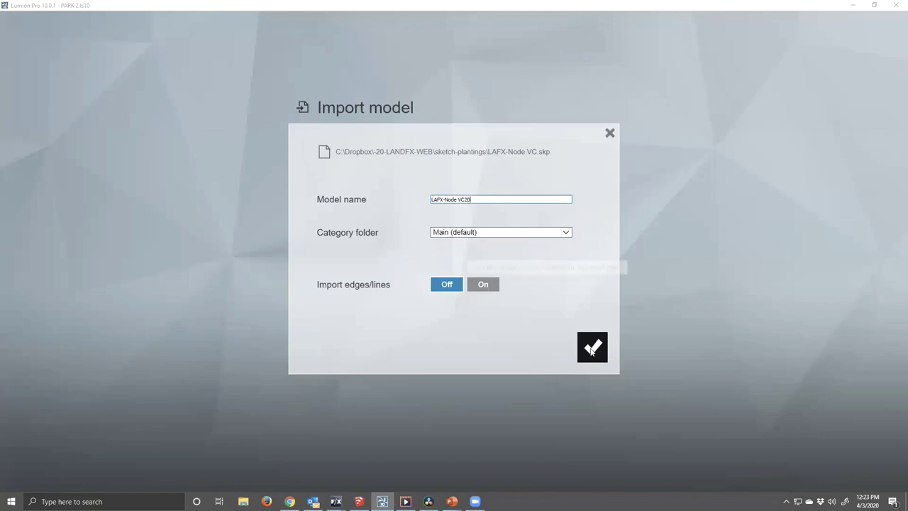
{"action": "left_click", "coordinate": [591, 348]}
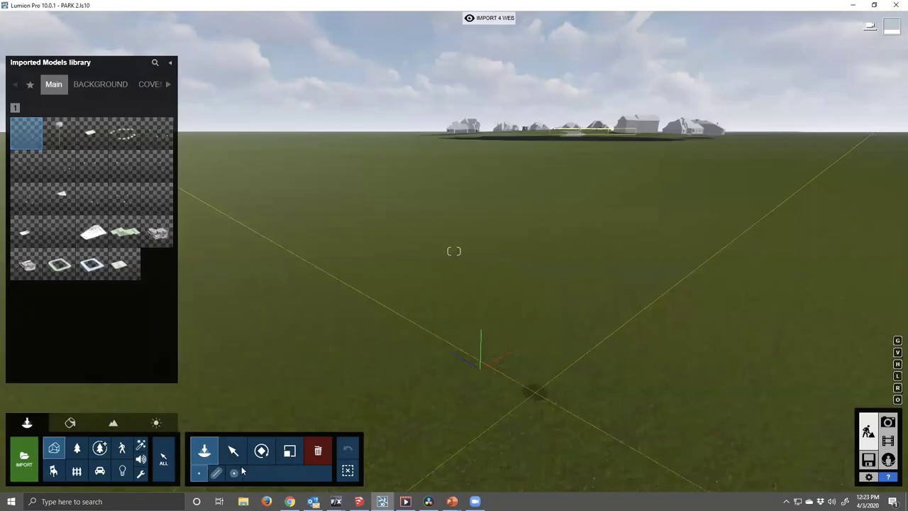
- Select the imported node model and set its position to X 0, Y 5, Z 0
{"action": "left_click", "coordinate": [232, 450]}
{"action": "left_click", "coordinate": [536, 393]}
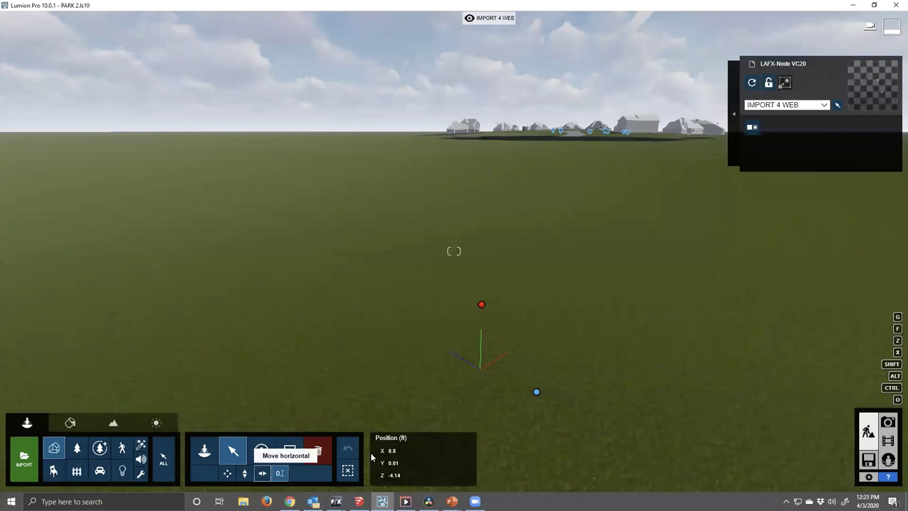
{"action": "left_click", "coordinate": [395, 451]}
{"action": "type", "text": "0"}
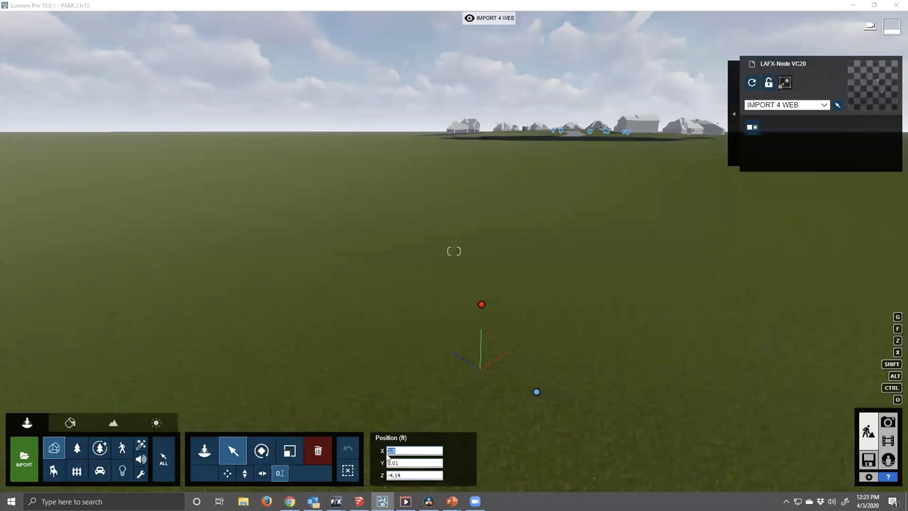
{"action": "key", "text": "Tab"}
{"action": "type", "text": "5"}
{"action": "key", "text": "Tab"}
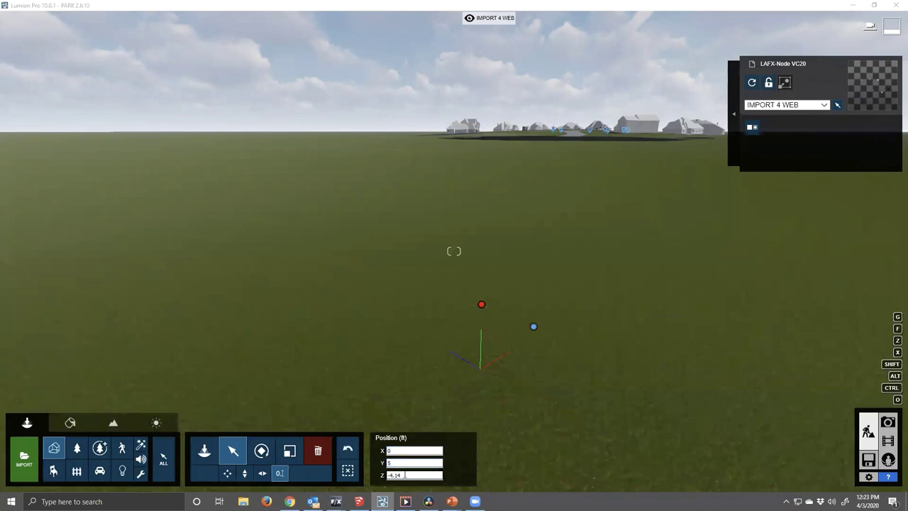
{"action": "type", "text": "0"}
{"action": "key", "text": "Return"}
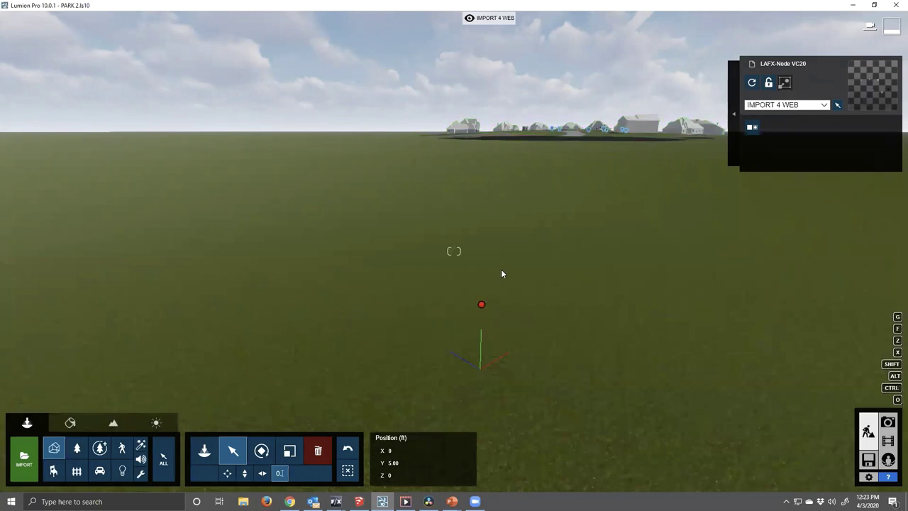
{"action": "left_click_drag", "start_coordinate": [501, 271], "coordinate": [522, 241]}
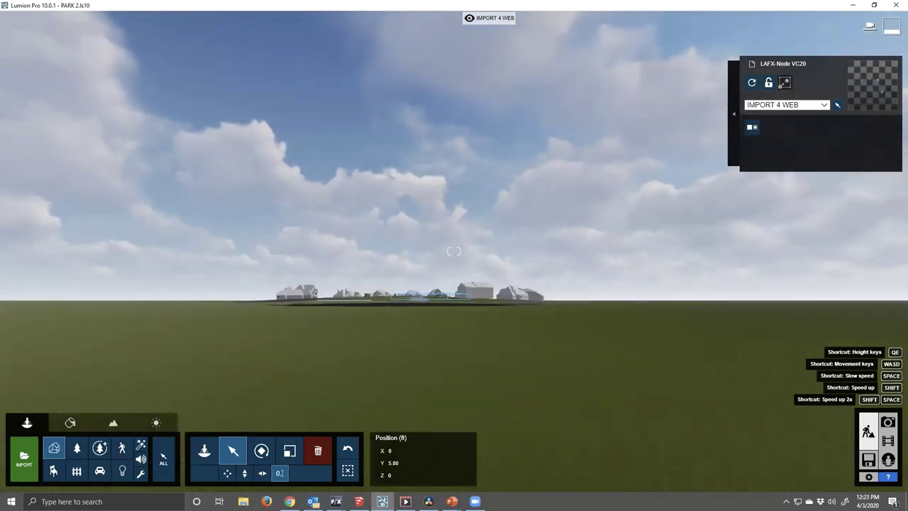
- Fly the camera forward over the houses until the park's node markers are visible
{"action": "key", "text": "w"}
{"action": "key", "text": "w"}
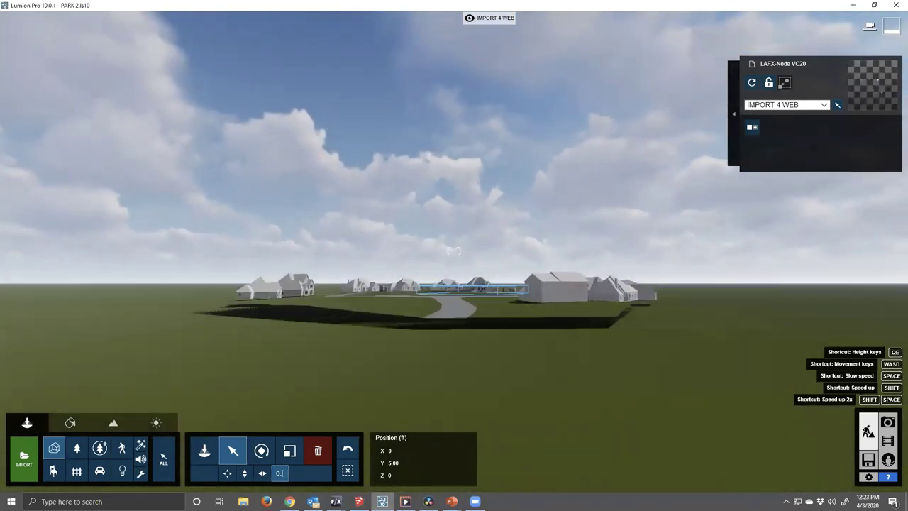
{"action": "key", "text": "w"}
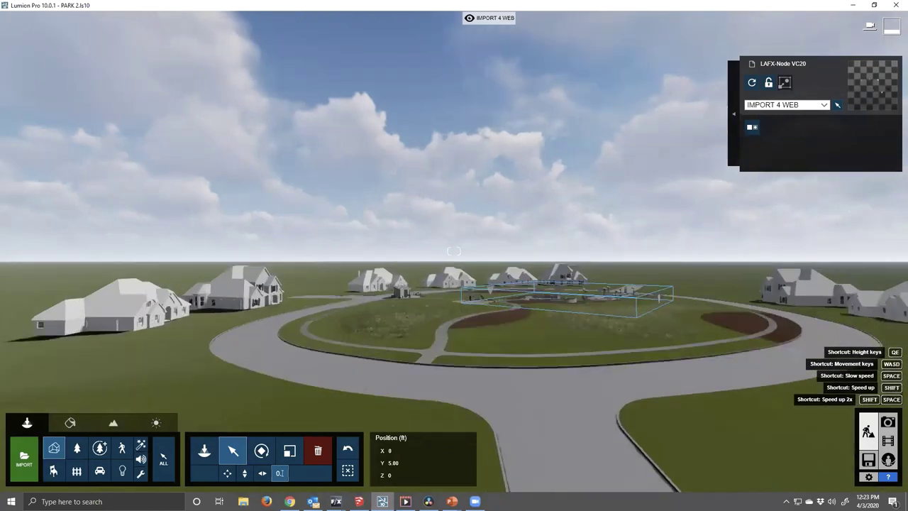
{"action": "key", "text": "w"}
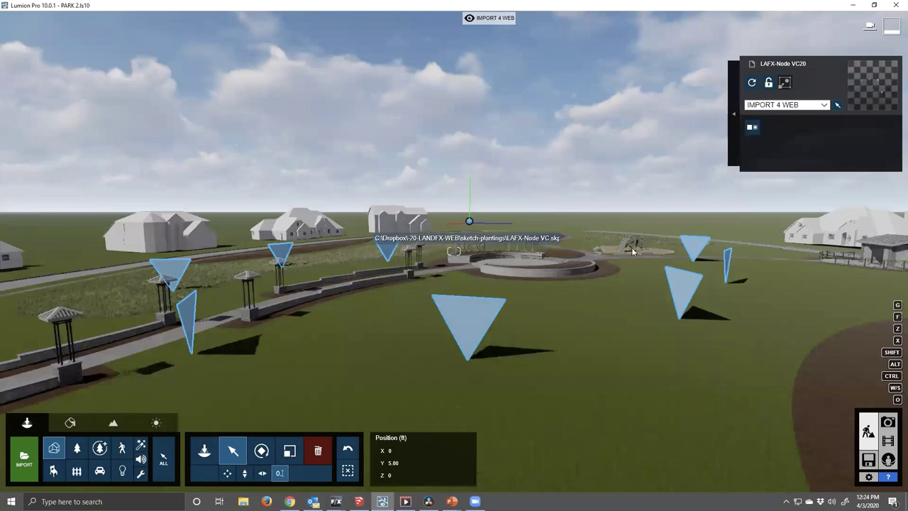
- Place Amur Cork Fall trees from page 2 of the Nature library on all nine nodes
{"action": "left_click", "coordinate": [732, 116]}
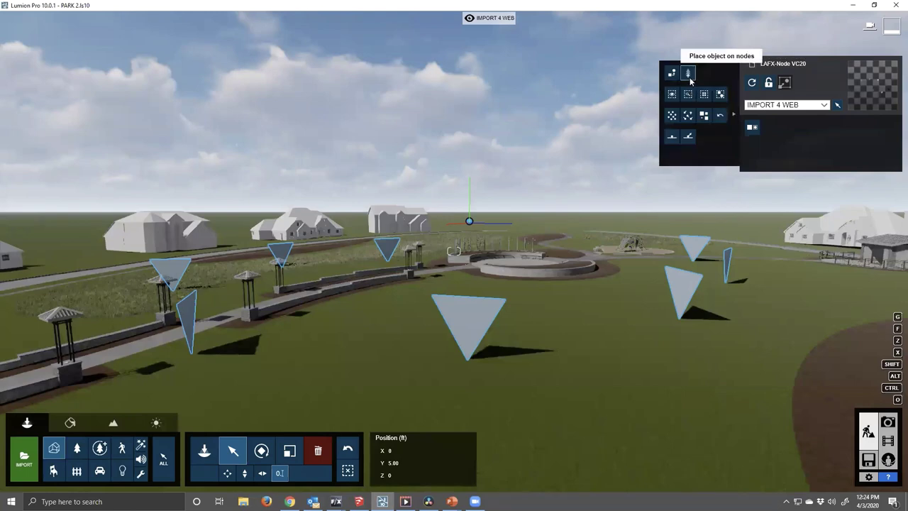
{"action": "left_click", "coordinate": [689, 77]}
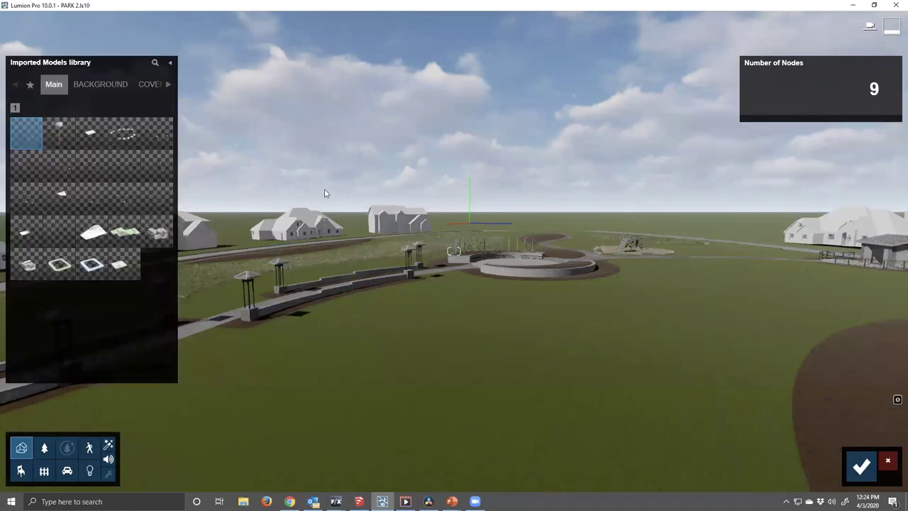
{"action": "left_click", "coordinate": [45, 449]}
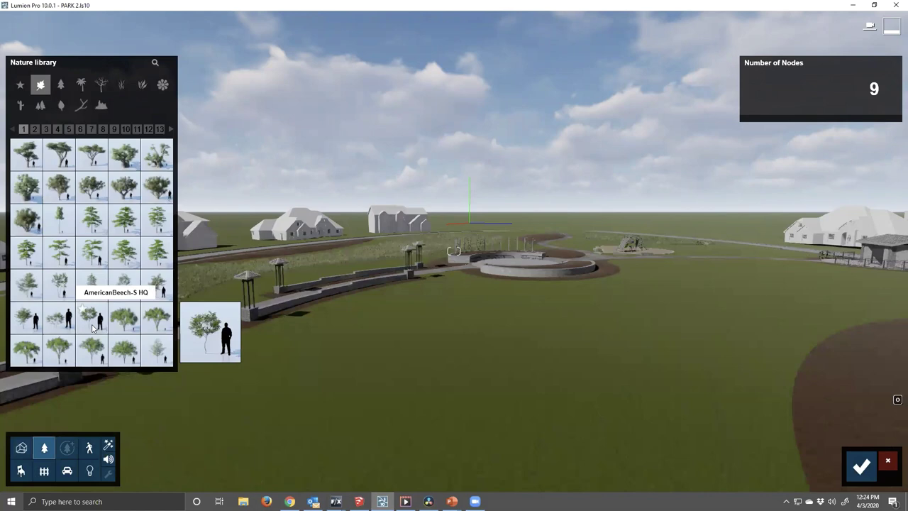
{"action": "left_click", "coordinate": [34, 129]}
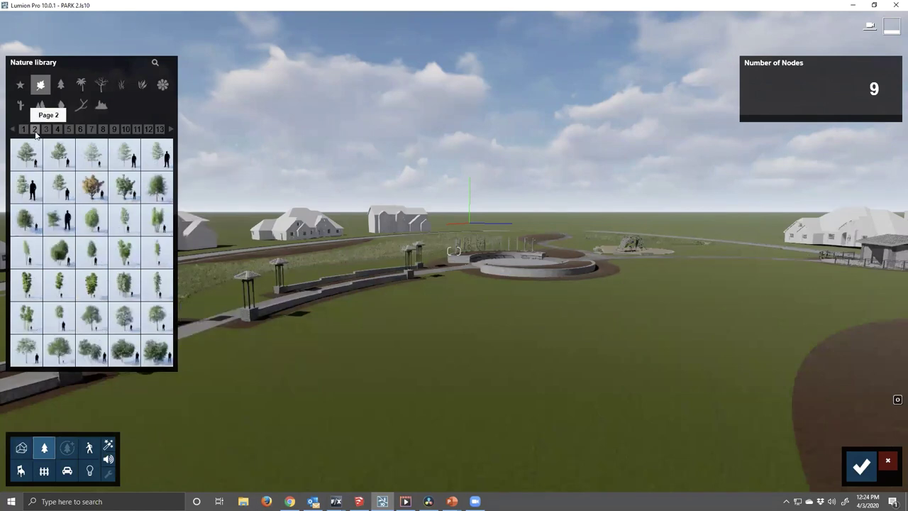
{"action": "left_click", "coordinate": [100, 189]}
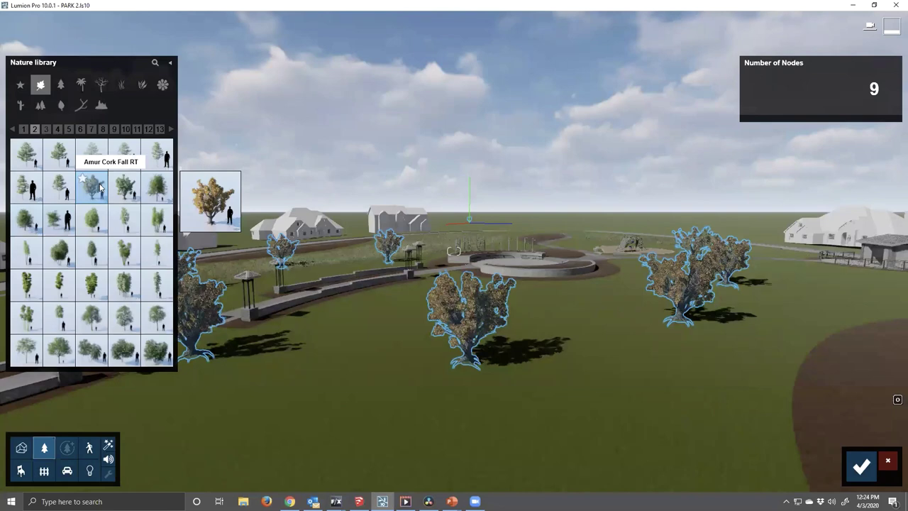
{"action": "left_click", "coordinate": [860, 466]}
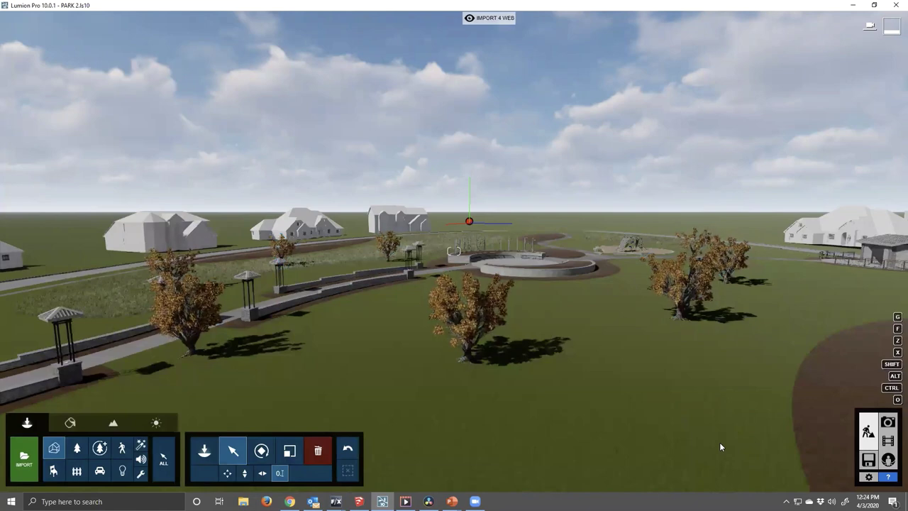
- Fly past the fountain and houses to the node model in the field and show nature markers
{"action": "key", "text": "w"}
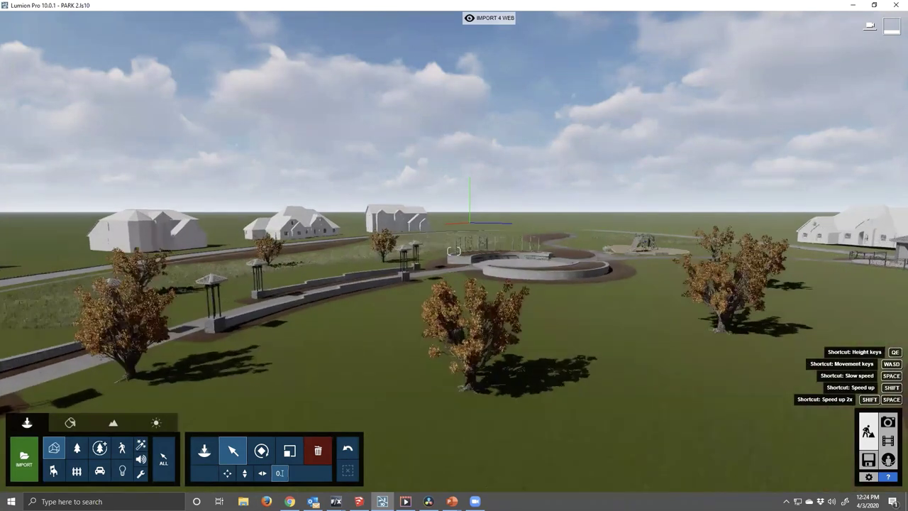
{"action": "key", "text": "w"}
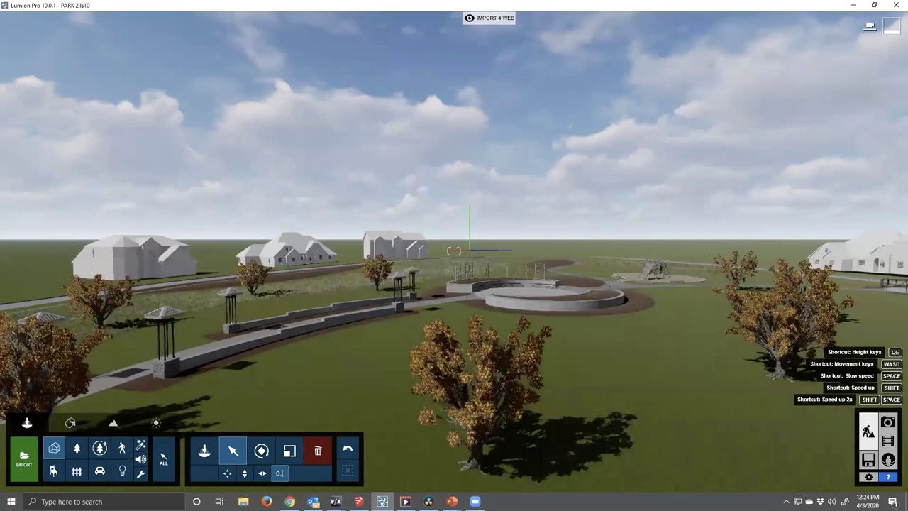
{"action": "key", "text": "w"}
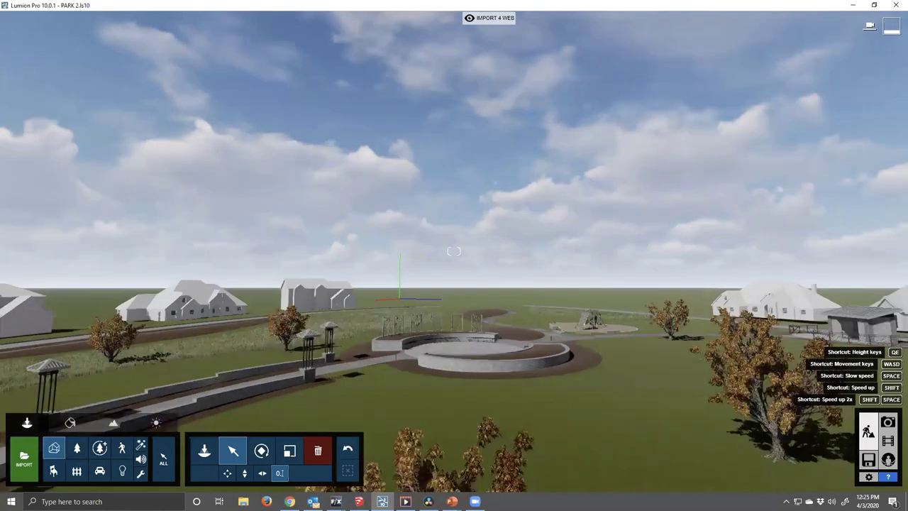
{"action": "key", "text": "w"}
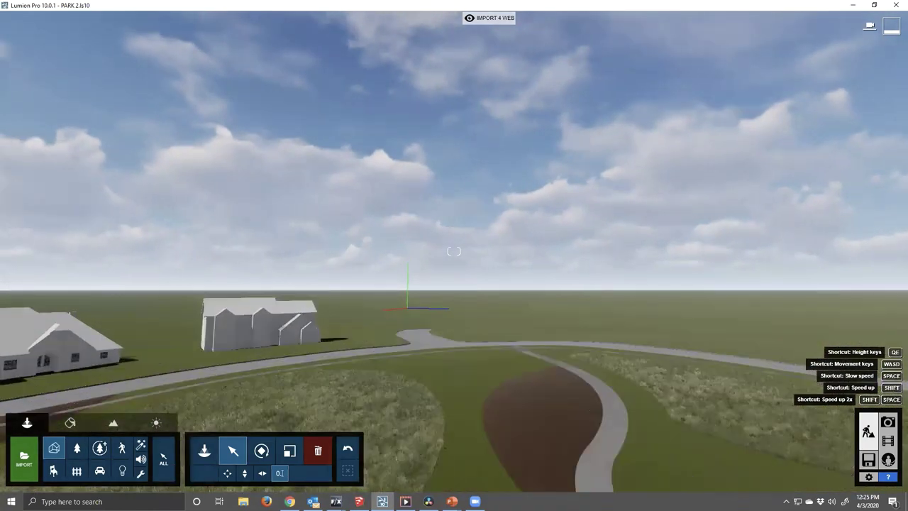
{"action": "key", "text": "w"}
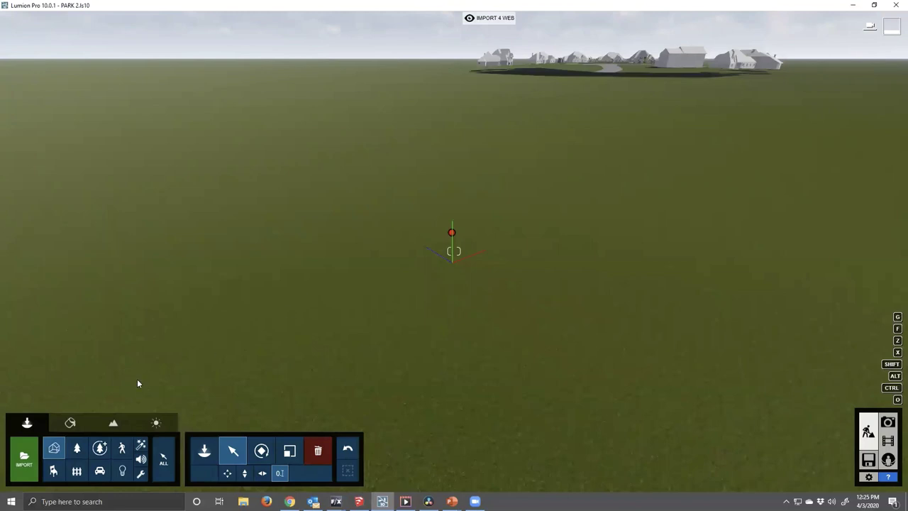
{"action": "left_click", "coordinate": [80, 446]}
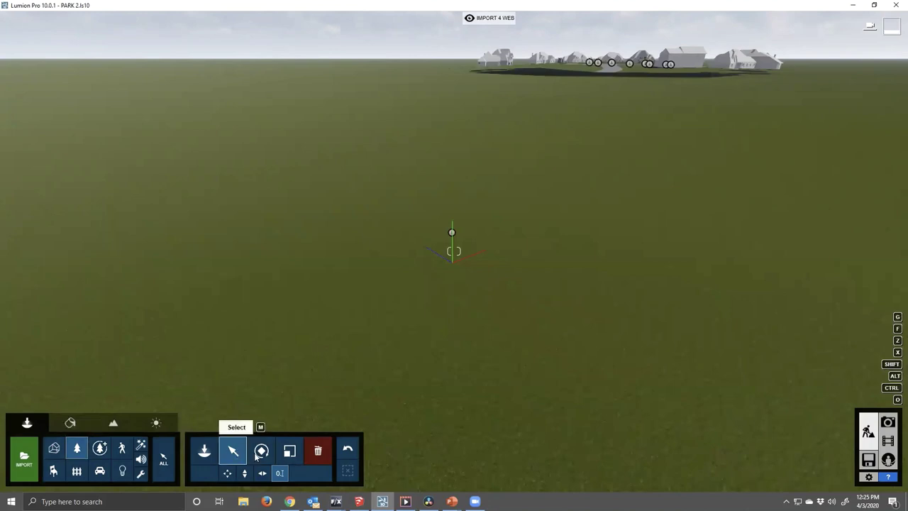
- Delete the standalone LAFX-Node VC20 node model from the open field
{"action": "left_click", "coordinate": [318, 450]}
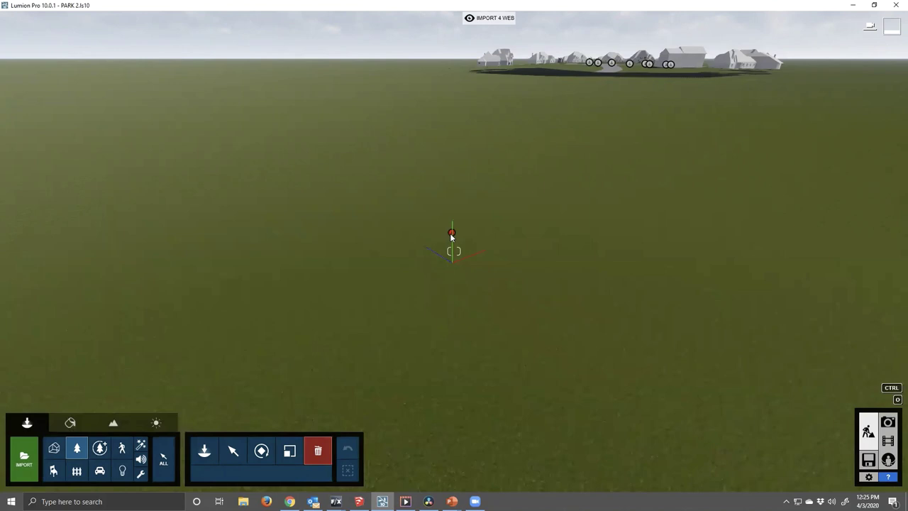
{"action": "left_click", "coordinate": [452, 235]}
- Return to the central plaza and bring up the layer tabs, with only IMPORT 4 WEB visible
{"action": "key", "text": "w"}
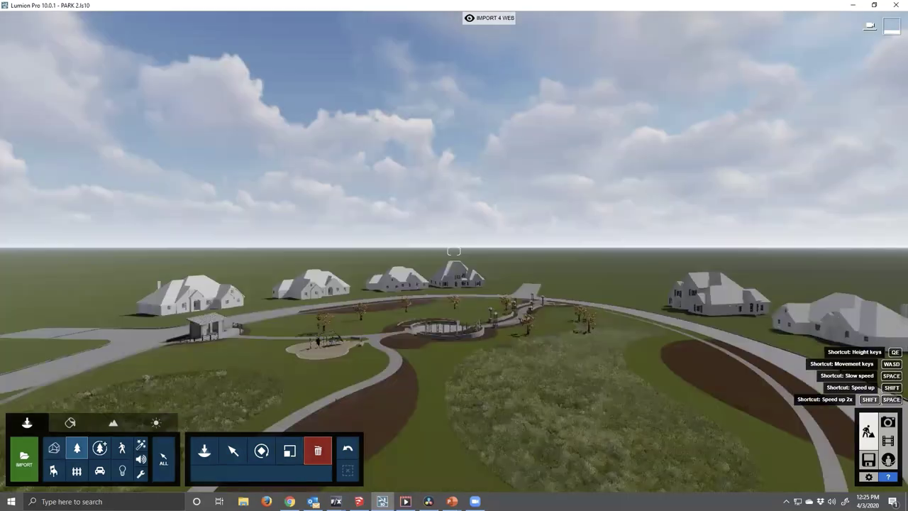
{"action": "key", "text": "w"}
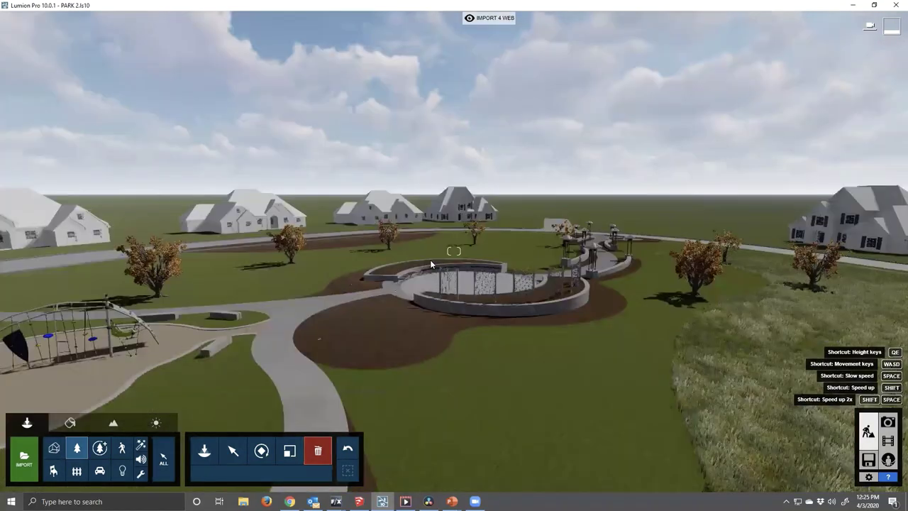
{"action": "key", "text": "ctrl+0"}
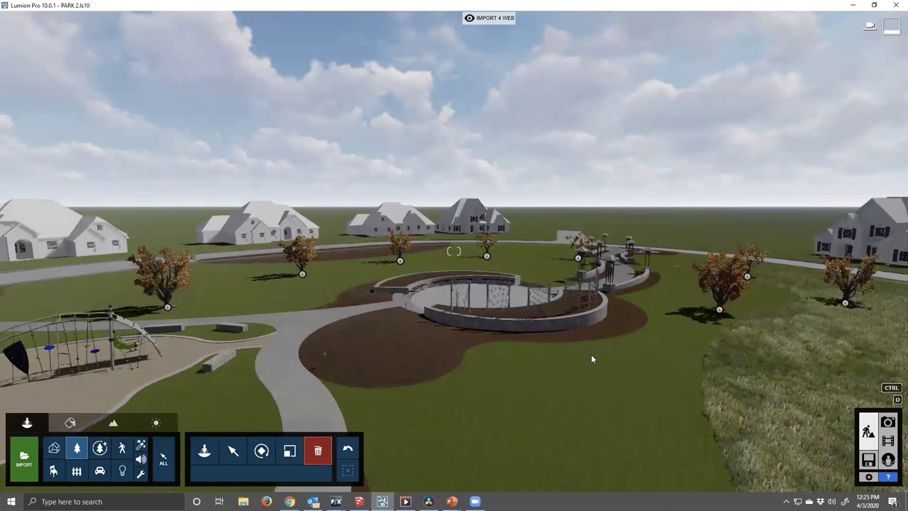
{"action": "scroll", "coordinate": [498, 345], "scroll_direction": "down", "scroll_amount": 3}
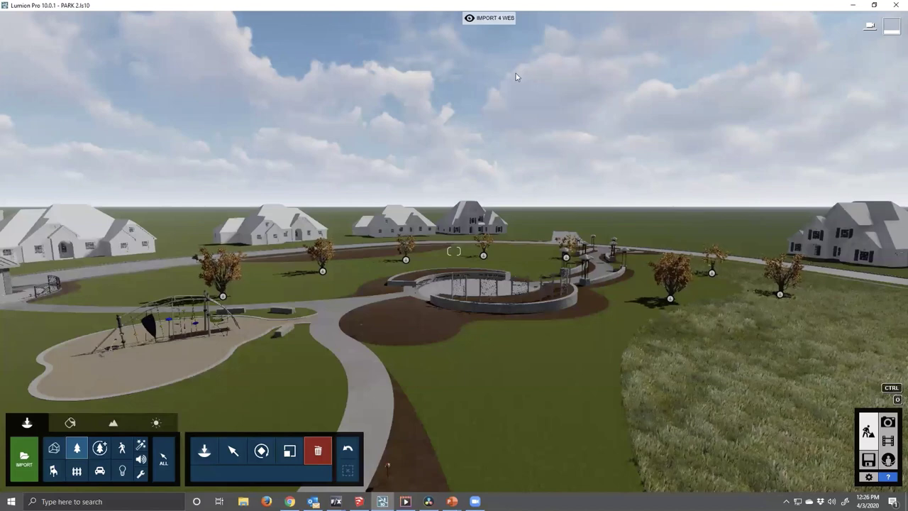
{"action": "mouse_move", "coordinate": [436, 28]}
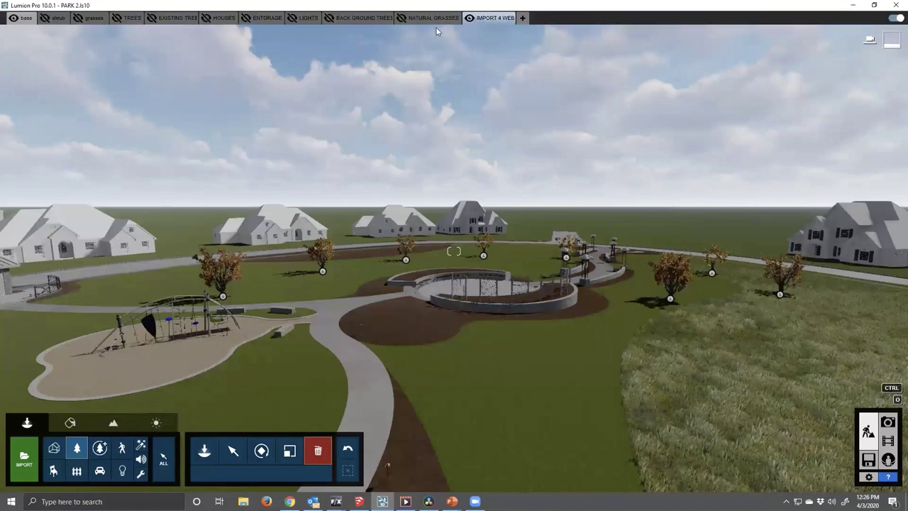
- Show the Natural Grasses, Back Ground Trees, Entorage and remaining planting layers
{"action": "left_click", "coordinate": [398, 18]}
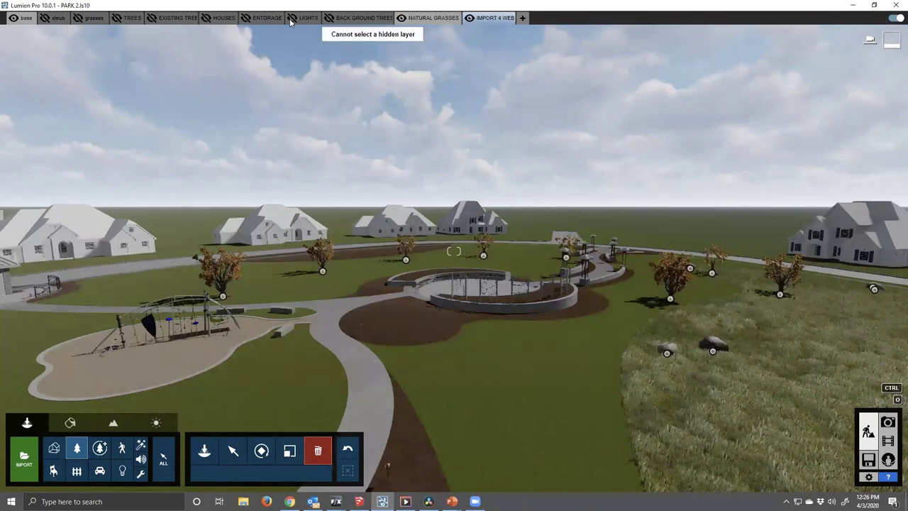
{"action": "left_click", "coordinate": [208, 19]}
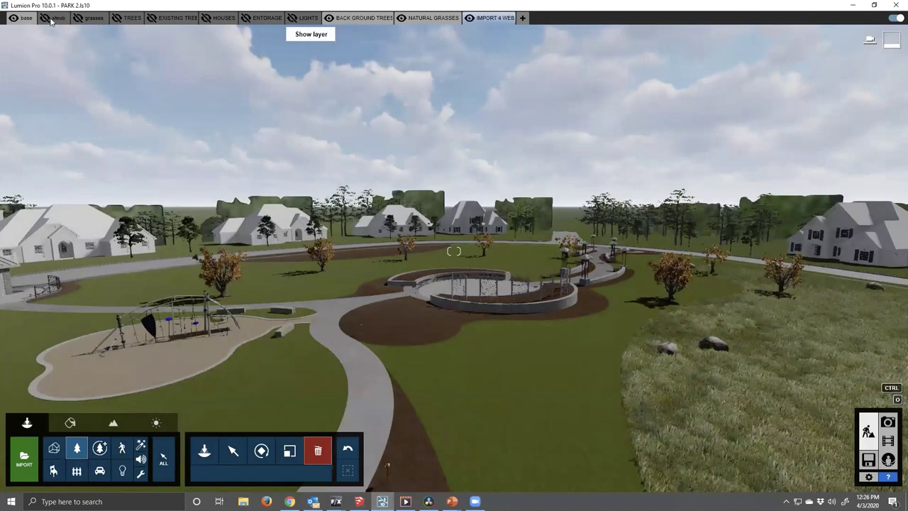
{"action": "left_click", "coordinate": [41, 19]}
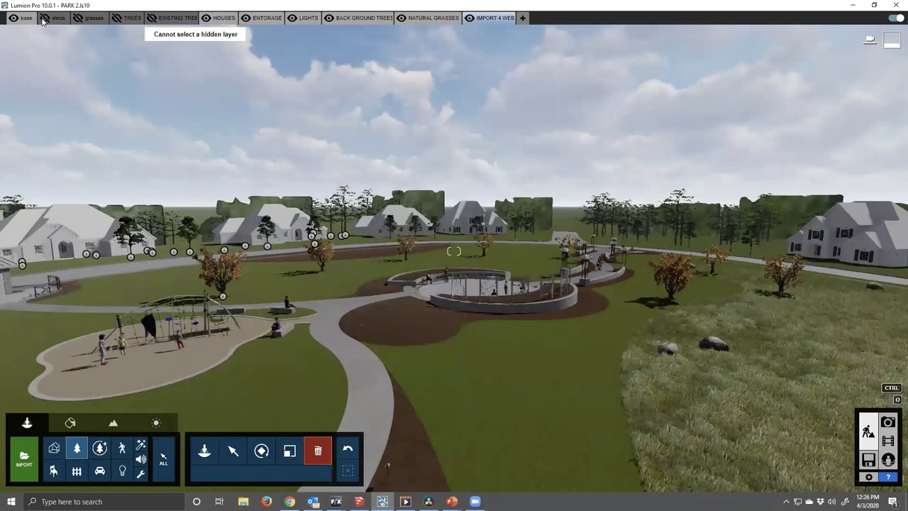
{"action": "left_click", "coordinate": [466, 20]}
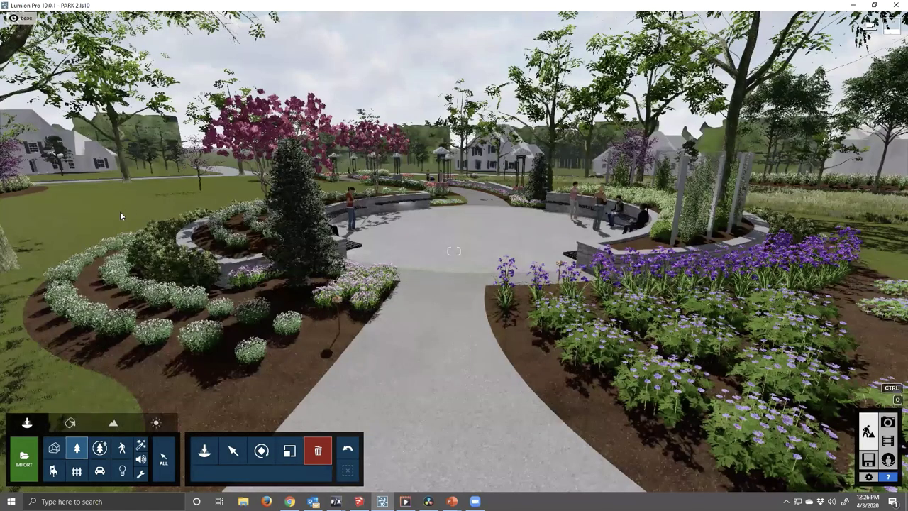
- Pull the camera slightly back for a wider view over the circular garden and plaza
{"action": "key", "text": "ctrl+0"}
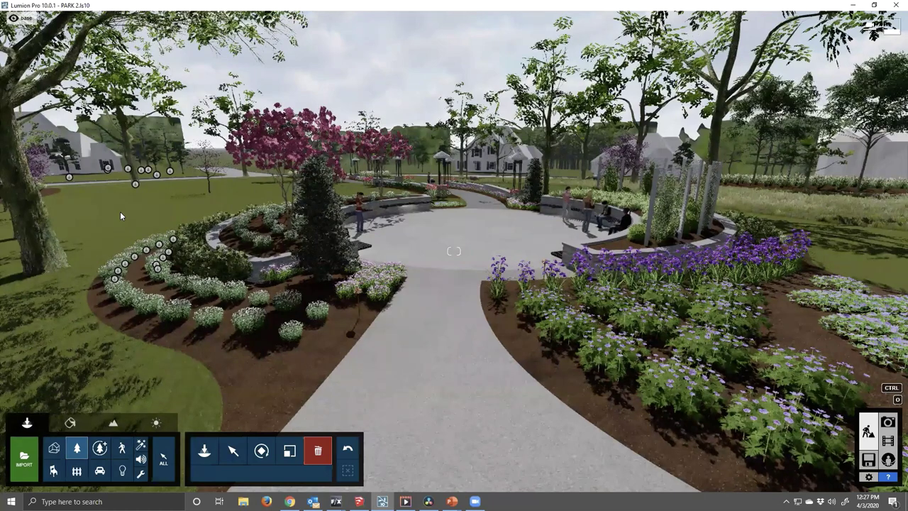
- In Movie mode, preview the Main movie at 0:26 and 3:06, then bring empty slots into view
{"action": "left_click", "coordinate": [888, 440]}
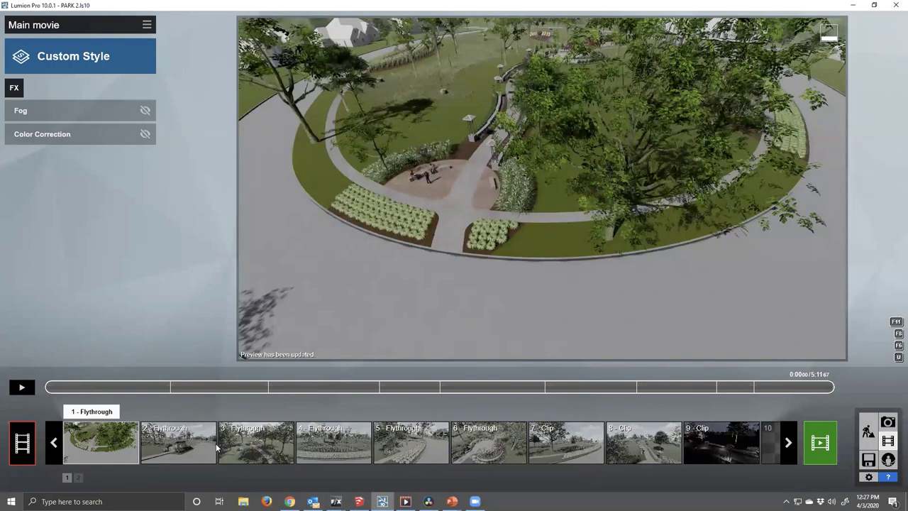
{"action": "left_click", "coordinate": [191, 387]}
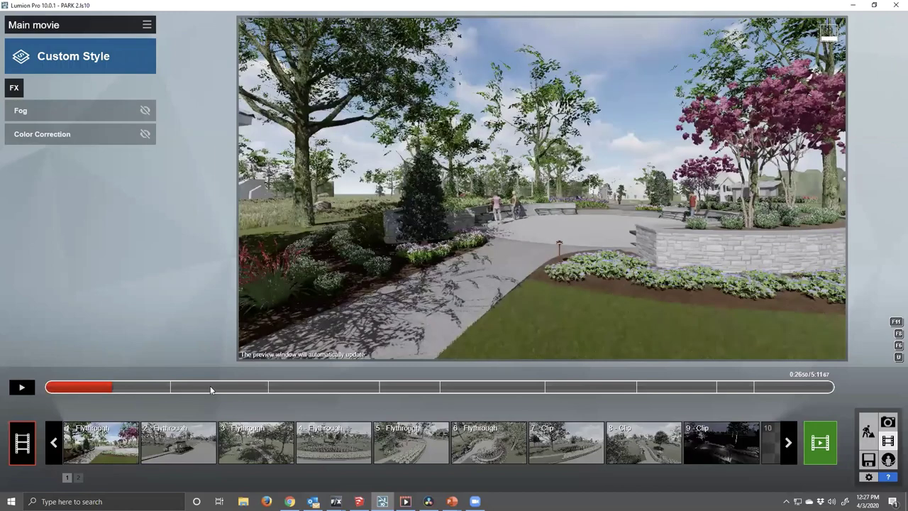
{"action": "left_click", "coordinate": [517, 385]}
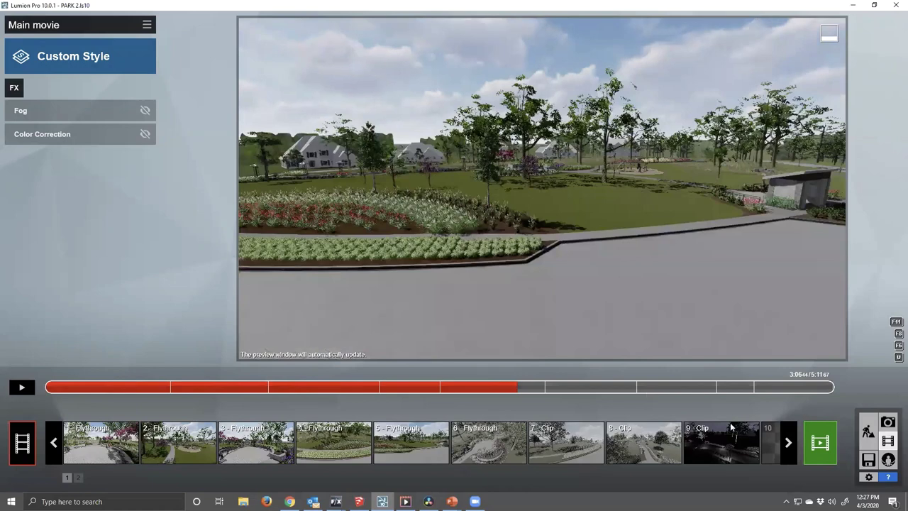
{"action": "left_click", "coordinate": [788, 443]}
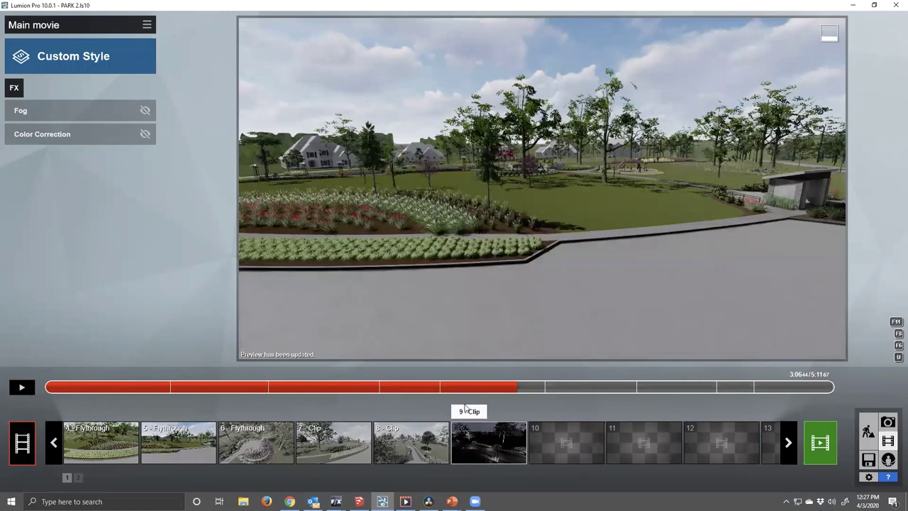
- Start a Record clip in slot 10 and set the first keyframe near the field's rock
{"action": "left_click", "coordinate": [557, 444]}
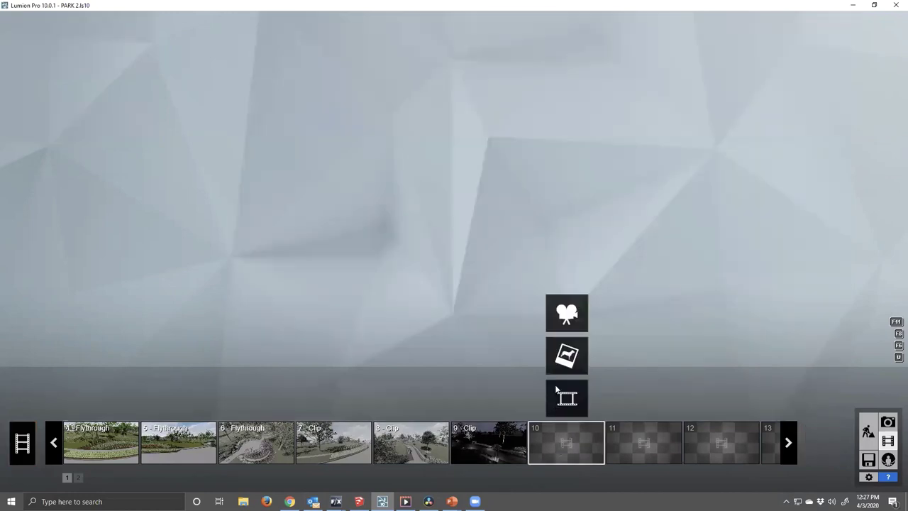
{"action": "left_click", "coordinate": [567, 314]}
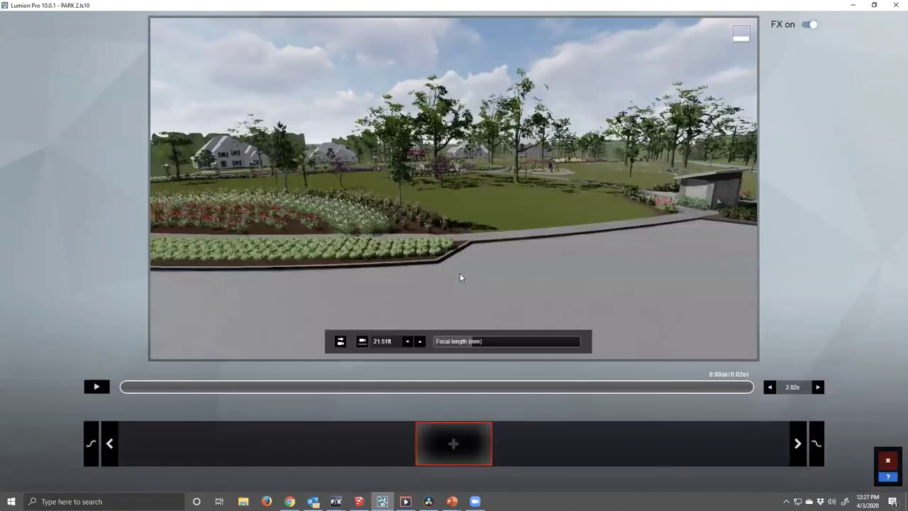
{"action": "key", "text": "w"}
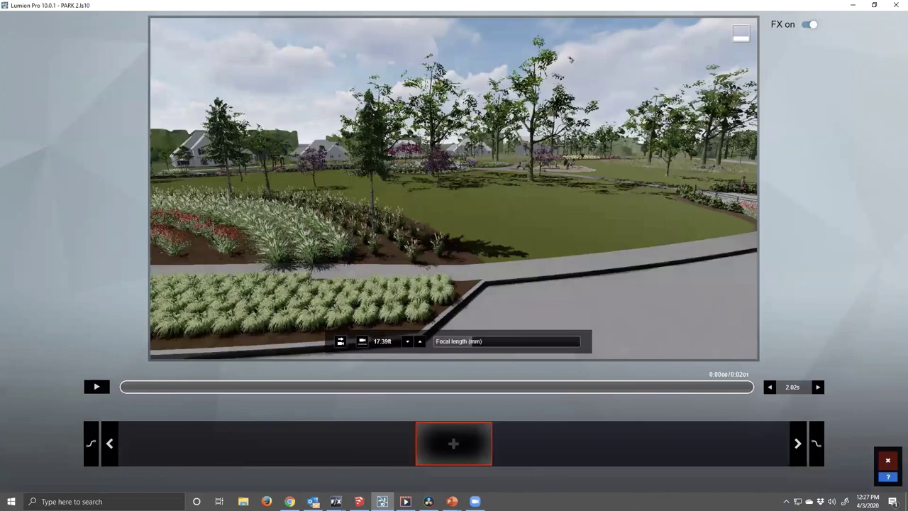
{"action": "key", "text": "w"}
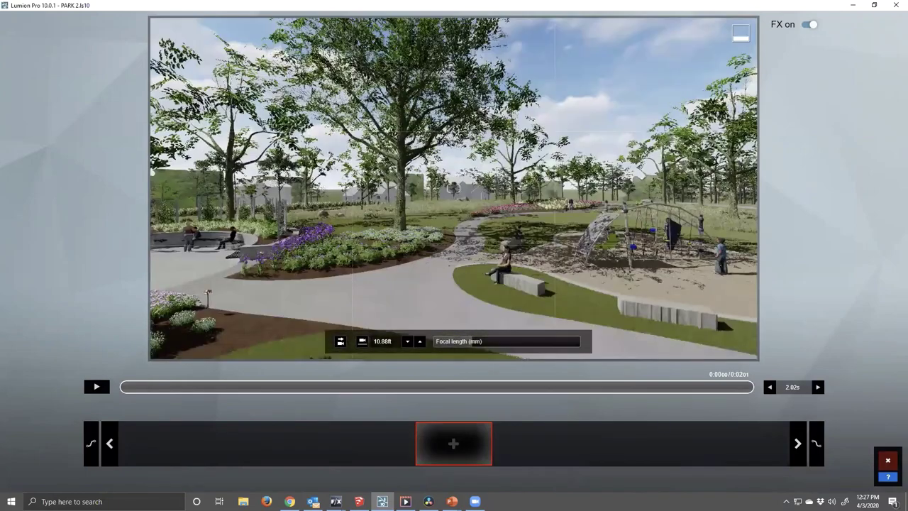
{"action": "key", "text": "w"}
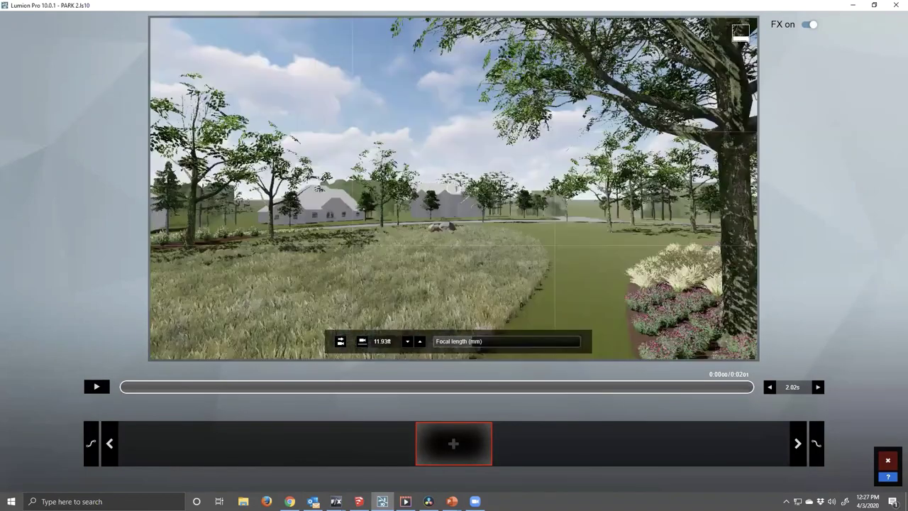
{"action": "key", "text": "w"}
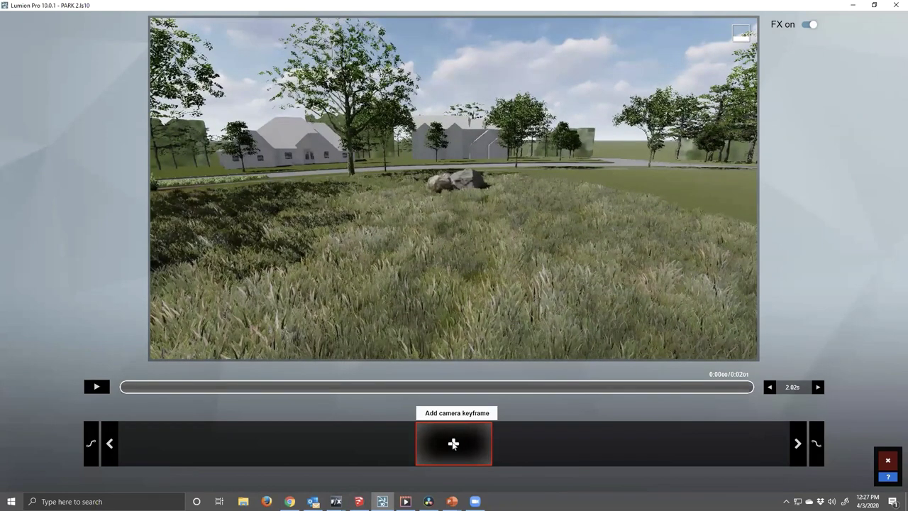
{"action": "left_click", "coordinate": [453, 444]}
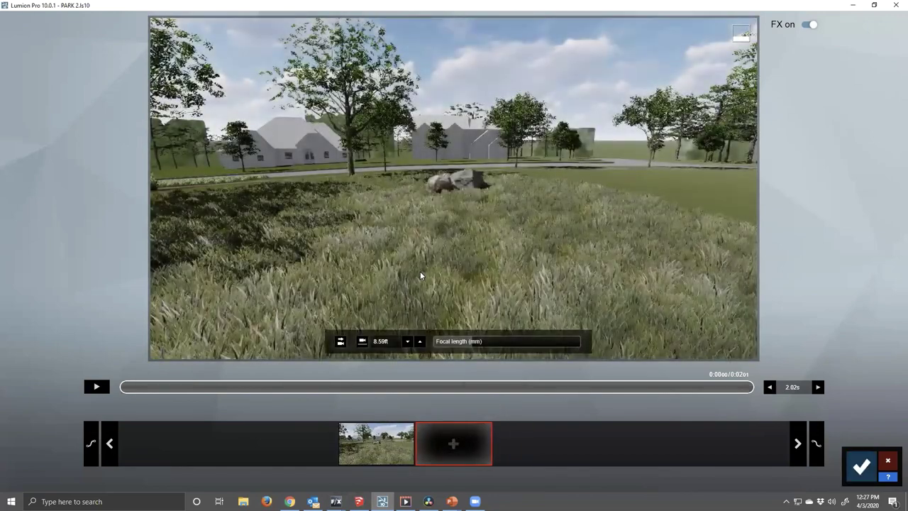
- Slide and turn the camera, add the second and third keyframes, and play the 8.82 s clip
{"action": "key", "text": "d"}
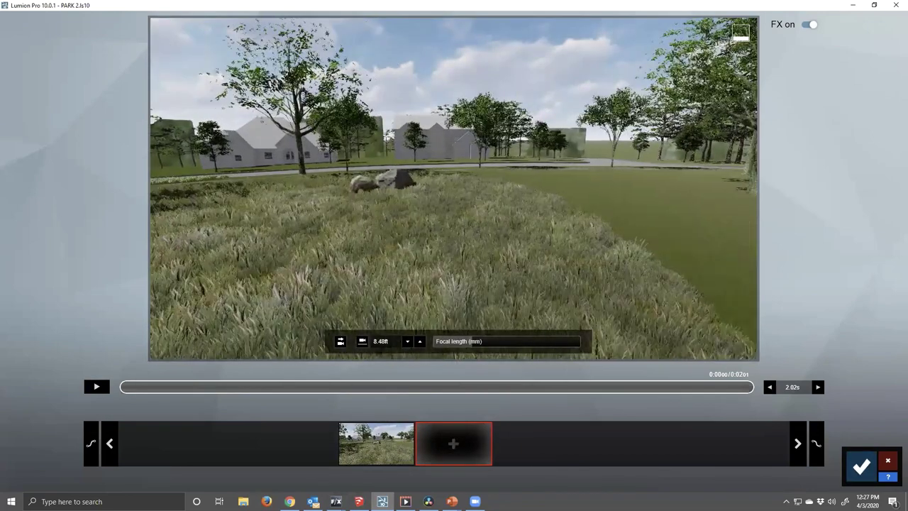
{"action": "key", "text": "d"}
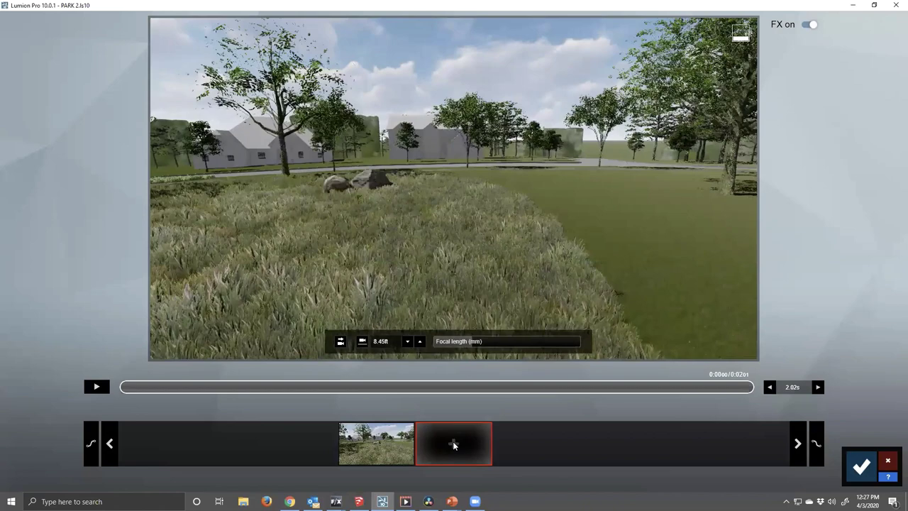
{"action": "right_click", "coordinate": [455, 241]}
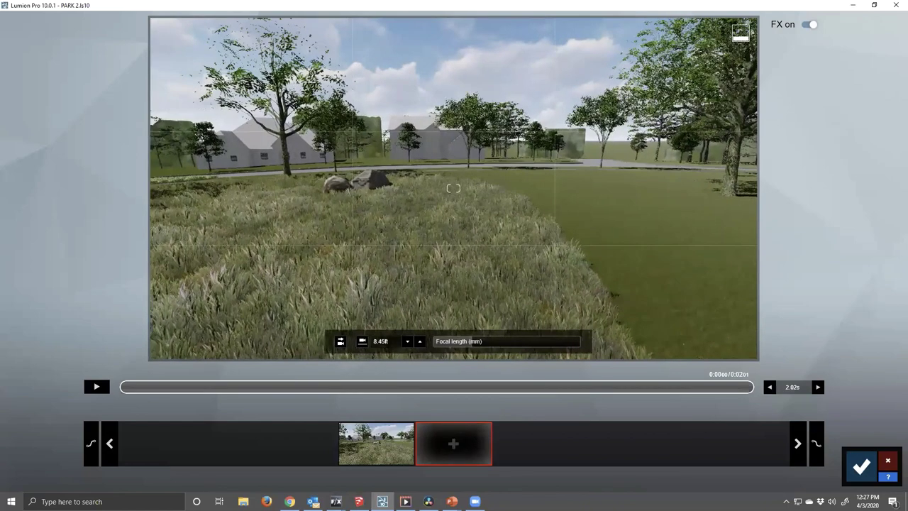
{"action": "left_click_drag", "start_coordinate": [455, 241], "coordinate": [456, 241]}
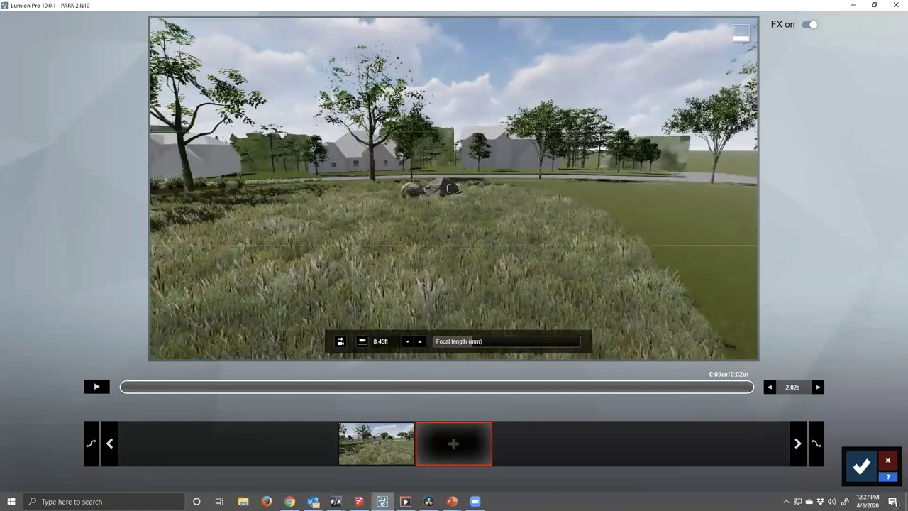
{"action": "left_click", "coordinate": [454, 443]}
{"action": "left_click", "coordinate": [449, 448]}
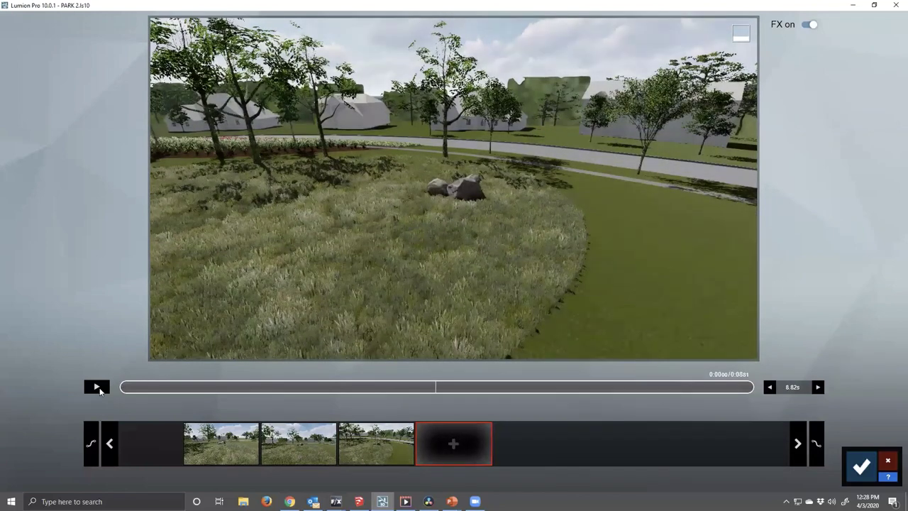
{"action": "left_click", "coordinate": [98, 388]}
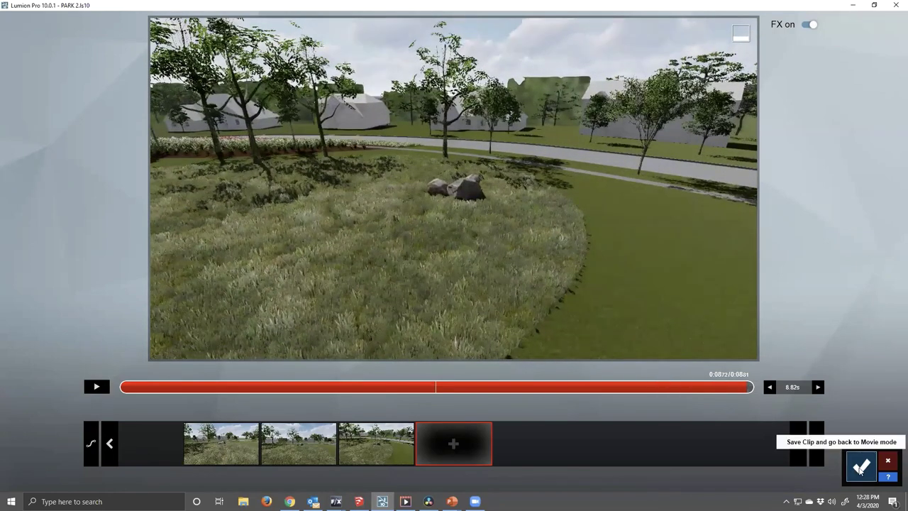
- Save the clip as 10 - Clip and select the Main movie, now 5:20 long
{"action": "left_click", "coordinate": [860, 467]}
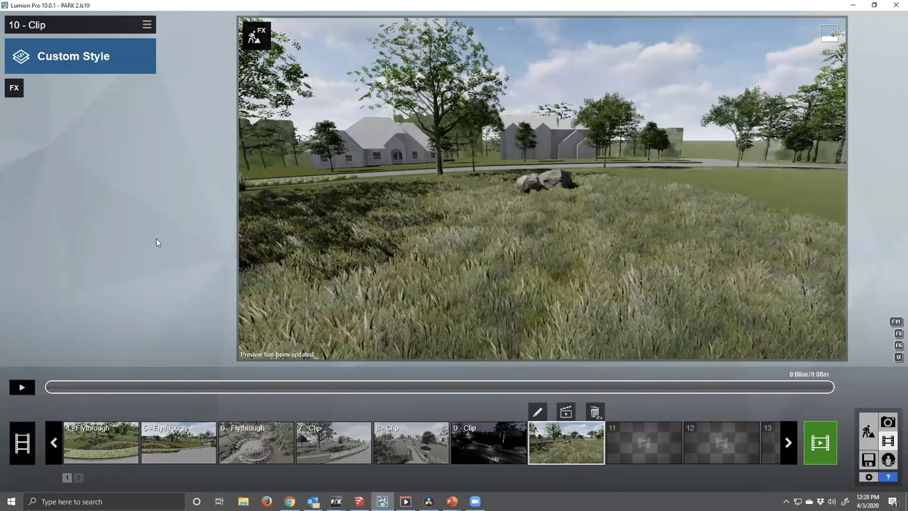
{"action": "left_click", "coordinate": [22, 443]}
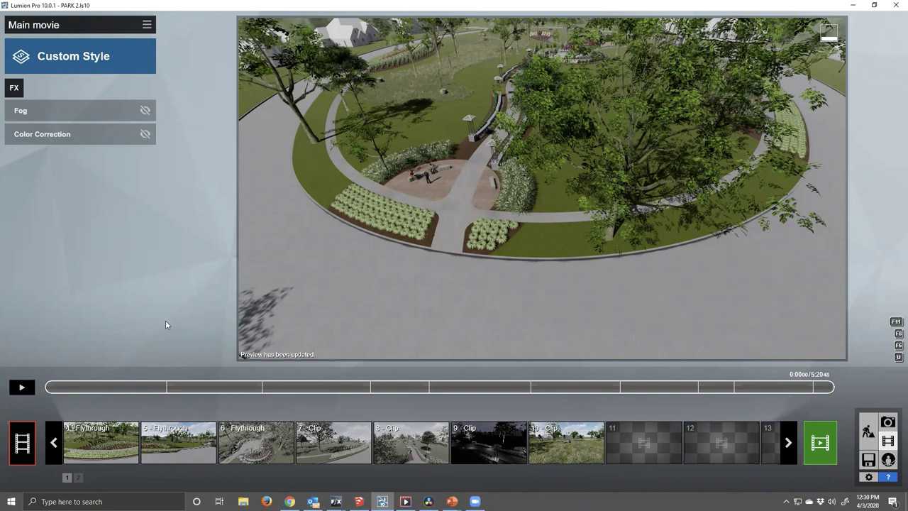
- Scrub the Main movie preview to 2:03, 2:28, then 1:20, and inspect the Fog effect's settings
{"action": "left_click", "coordinate": [272, 387]}
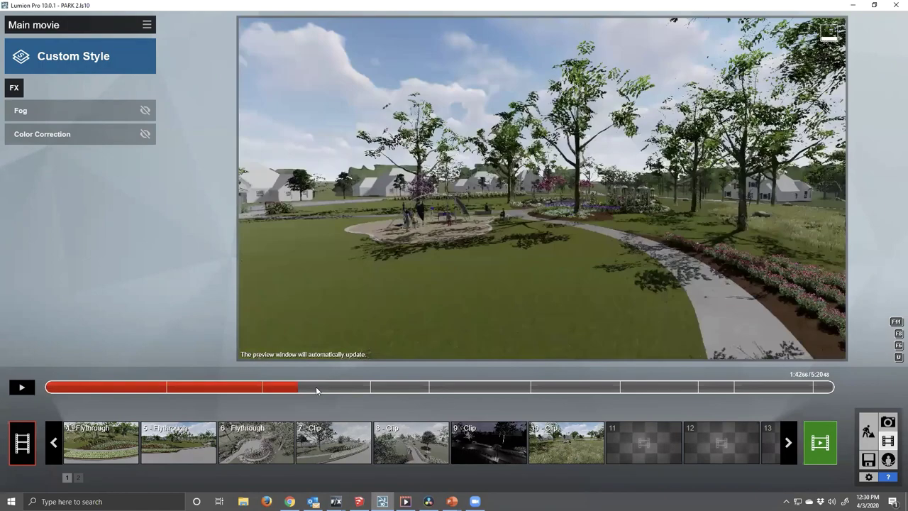
{"action": "left_click", "coordinate": [350, 386]}
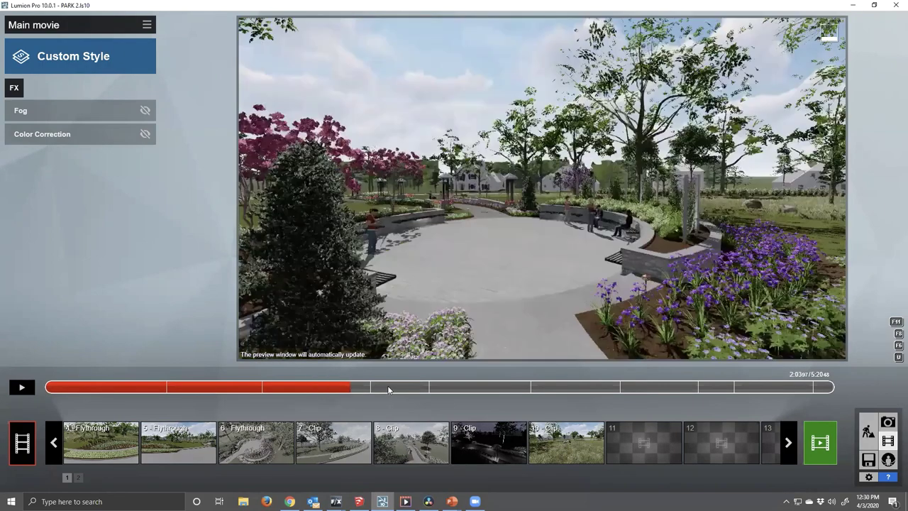
{"action": "left_click", "coordinate": [410, 385]}
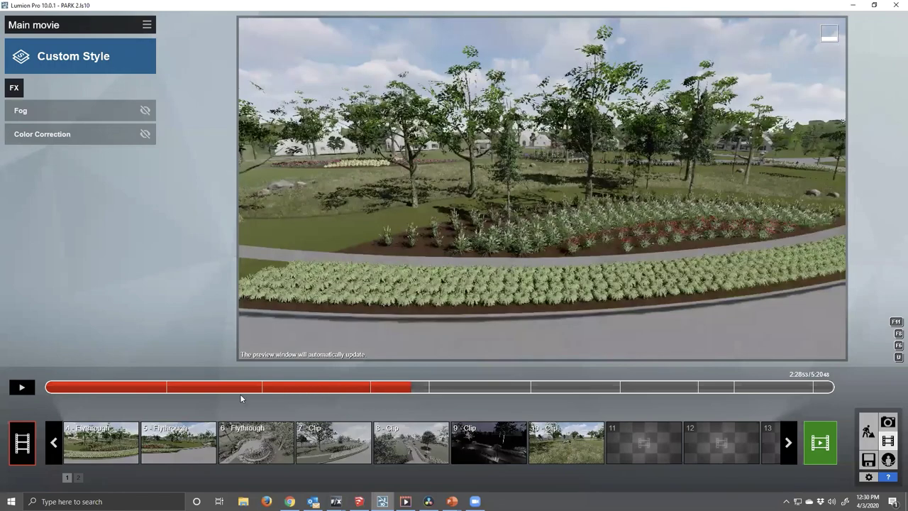
{"action": "left_click", "coordinate": [244, 387]}
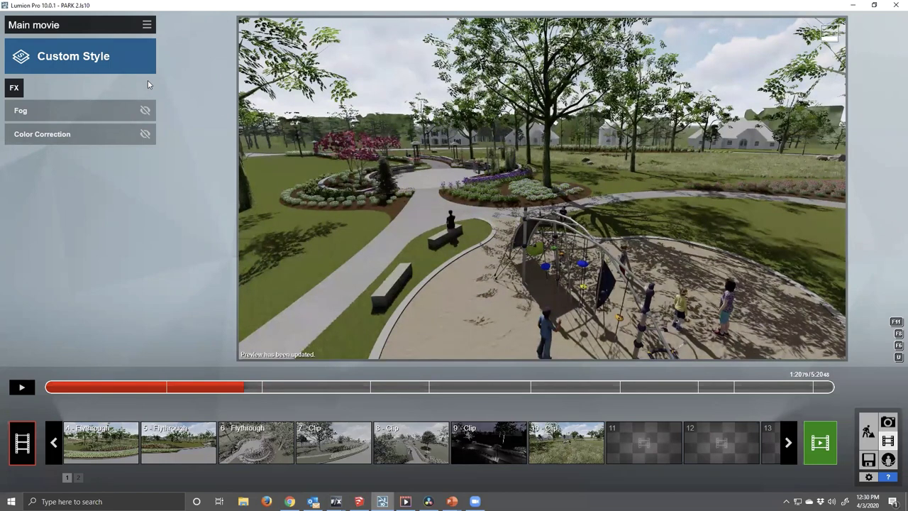
{"action": "left_click", "coordinate": [55, 112]}
{"action": "left_click", "coordinate": [38, 113]}
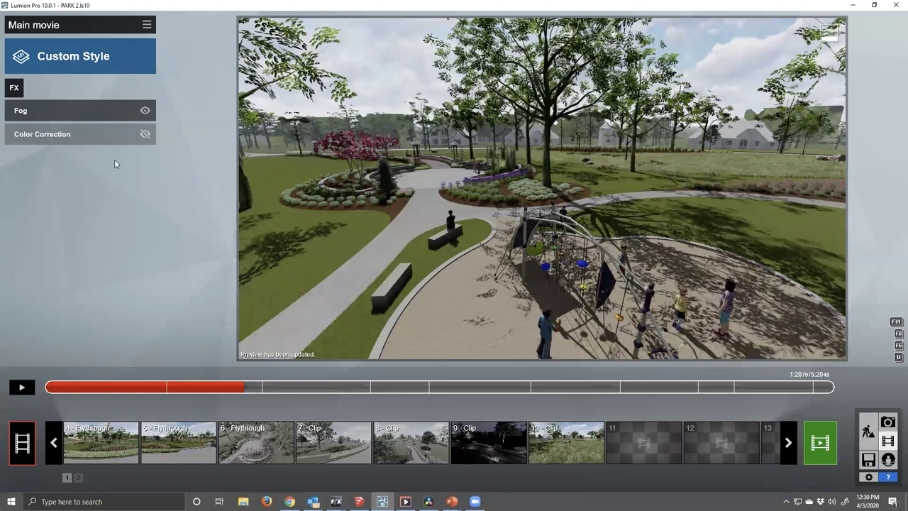
- Enable Color Correction with Fog, check its sliders, and toggle it off and on to compare
{"action": "mouse_move", "coordinate": [79, 132]}
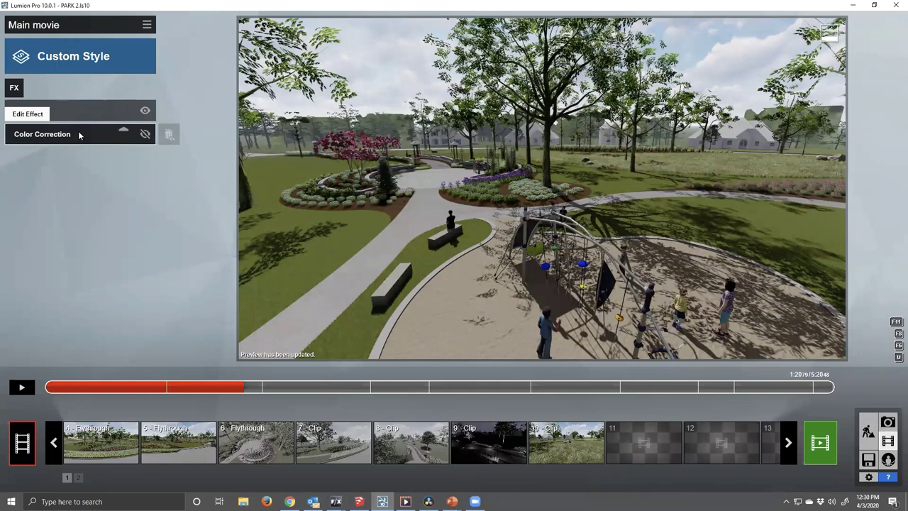
{"action": "left_click", "coordinate": [144, 135]}
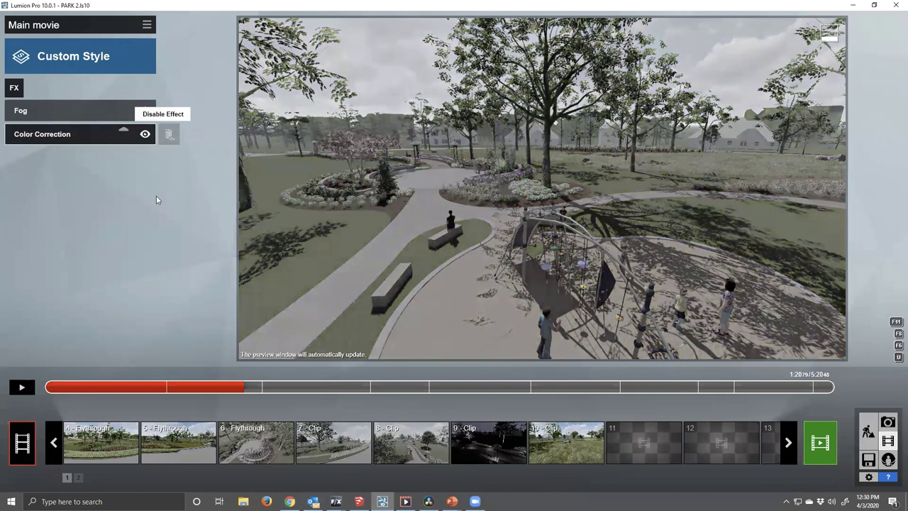
{"action": "left_click", "coordinate": [75, 135]}
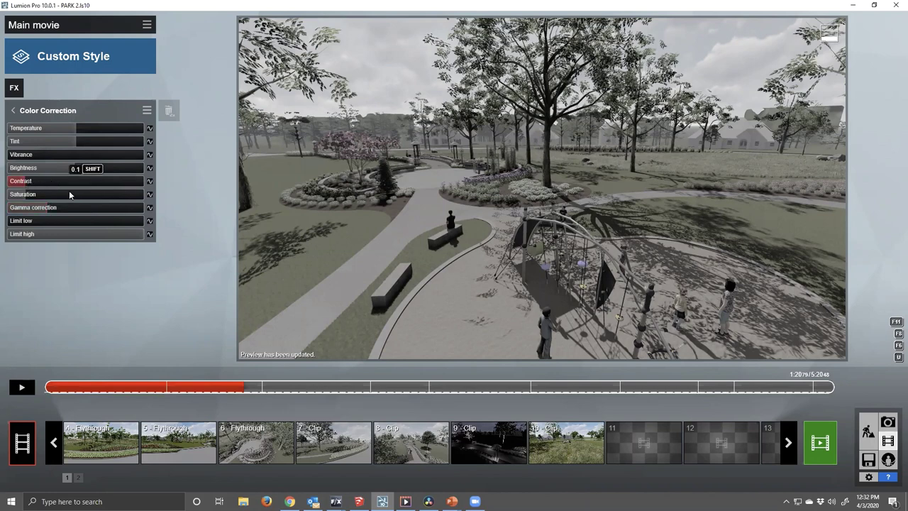
{"action": "left_click", "coordinate": [78, 115]}
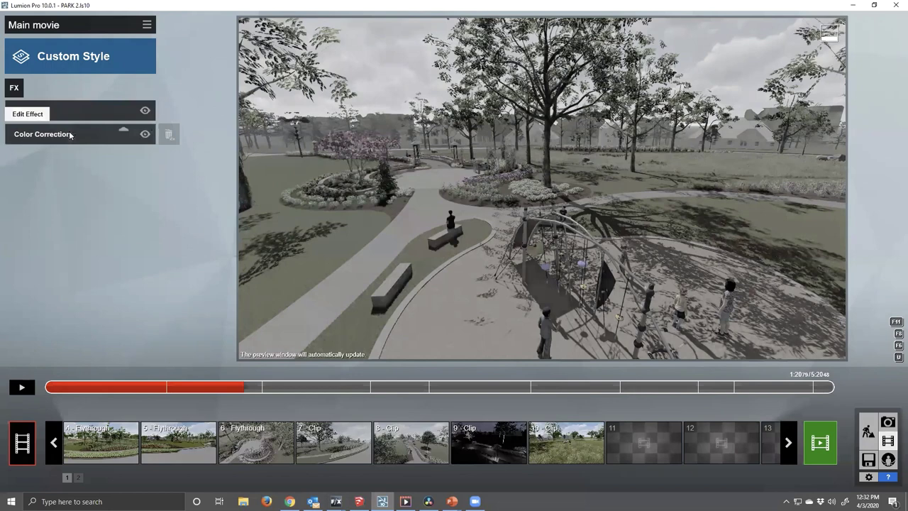
{"action": "left_click", "coordinate": [145, 134]}
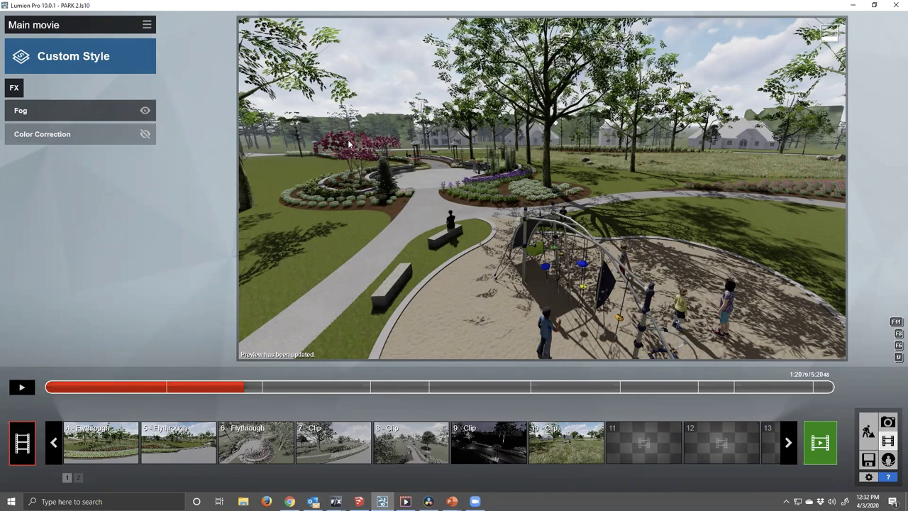
{"action": "left_click", "coordinate": [146, 134]}
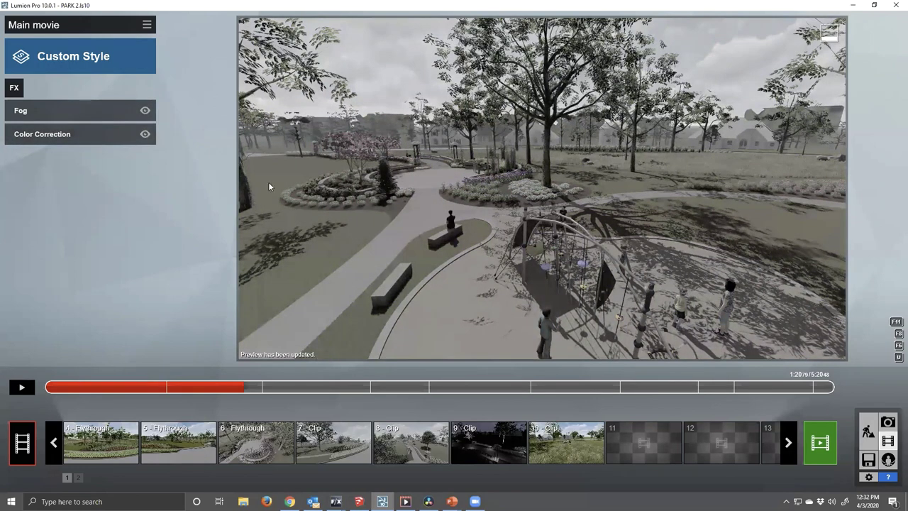
- Bring up Render Movie settings for the whole Main movie at 30 frames per second
{"action": "left_click", "coordinate": [821, 443]}
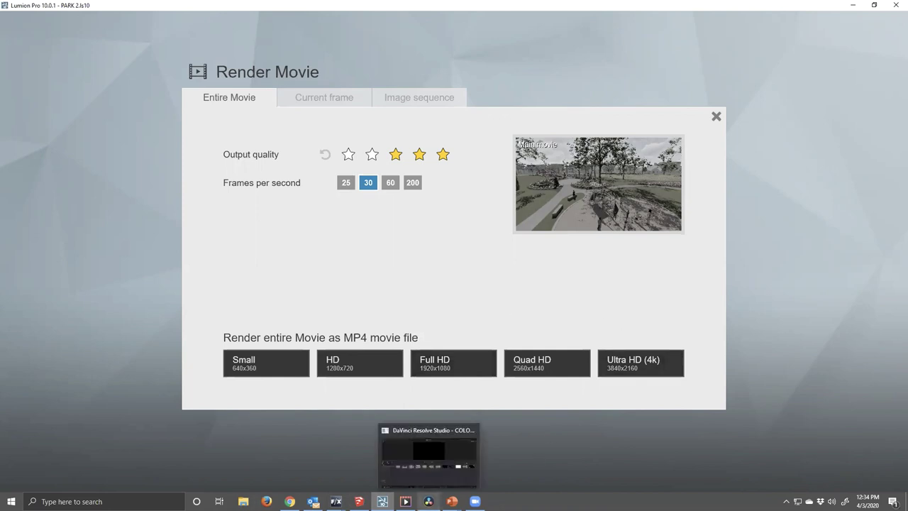
- Switch to DaVinci Resolve and save the COLOR PARK 6 project
{"action": "left_click", "coordinate": [429, 501]}
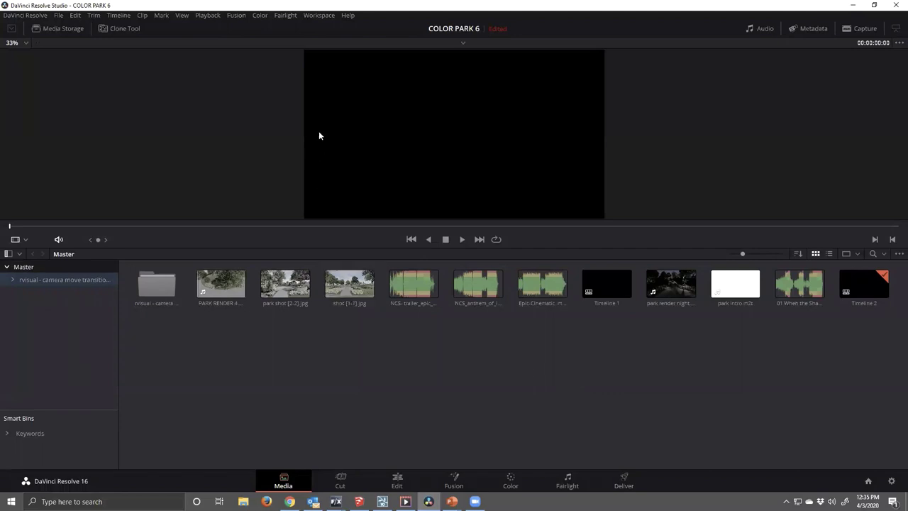
{"action": "left_click", "coordinate": [58, 15]}
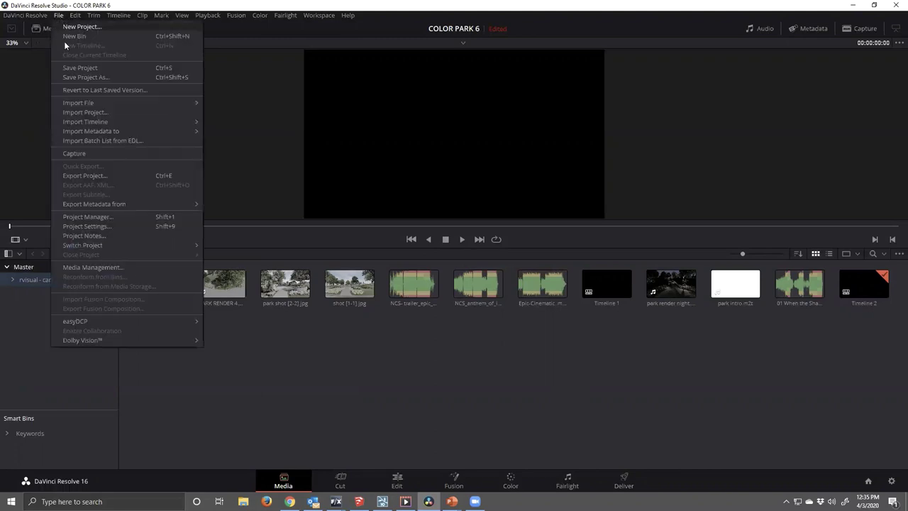
{"action": "left_click", "coordinate": [86, 67]}
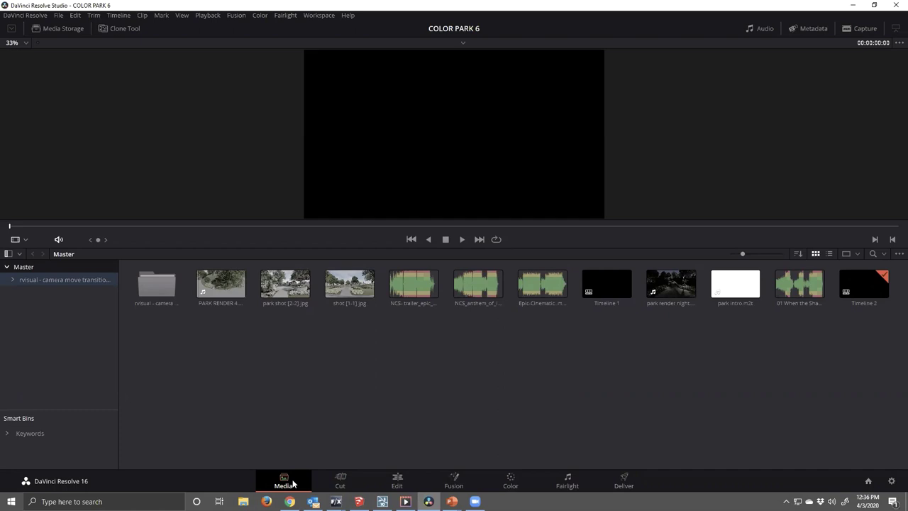
- Visit the Cut, Edit, Fusion, Color, Fairlight and Deliver pages, ending on the Media page
{"action": "left_click", "coordinate": [340, 479]}
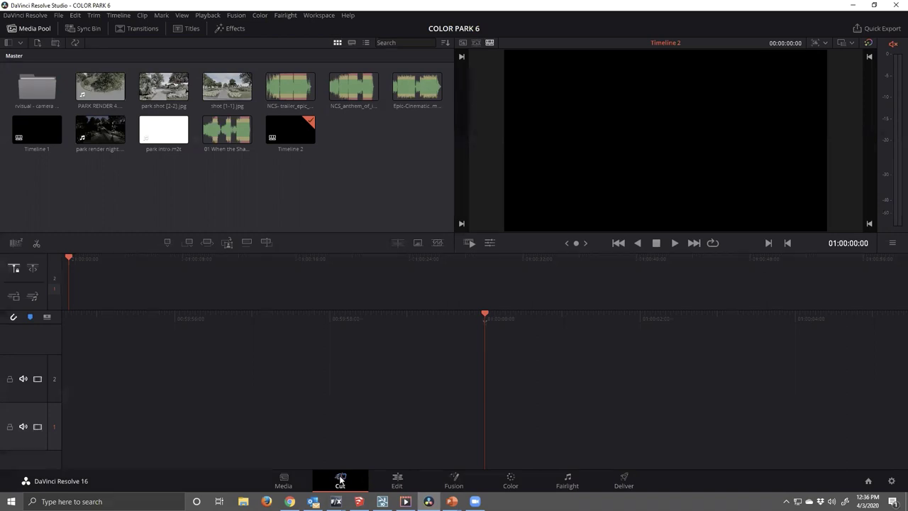
{"action": "left_click", "coordinate": [389, 481]}
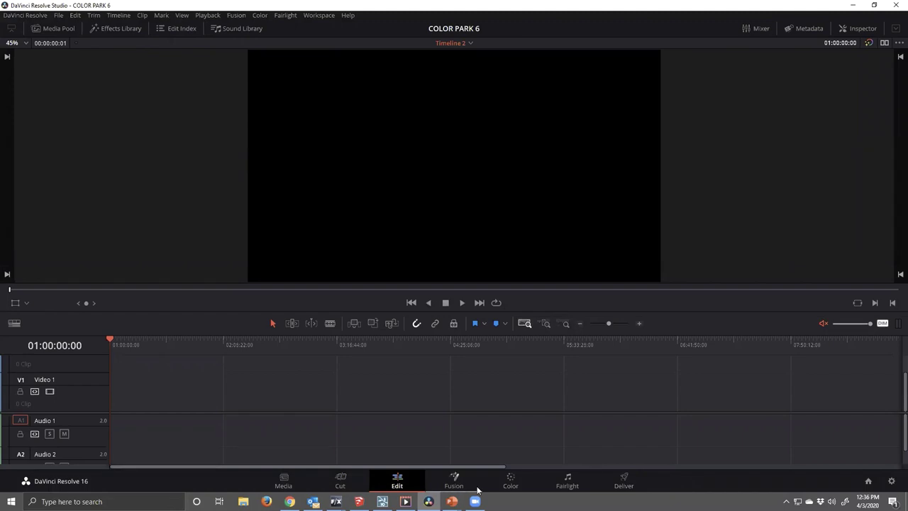
{"action": "left_click", "coordinate": [454, 481]}
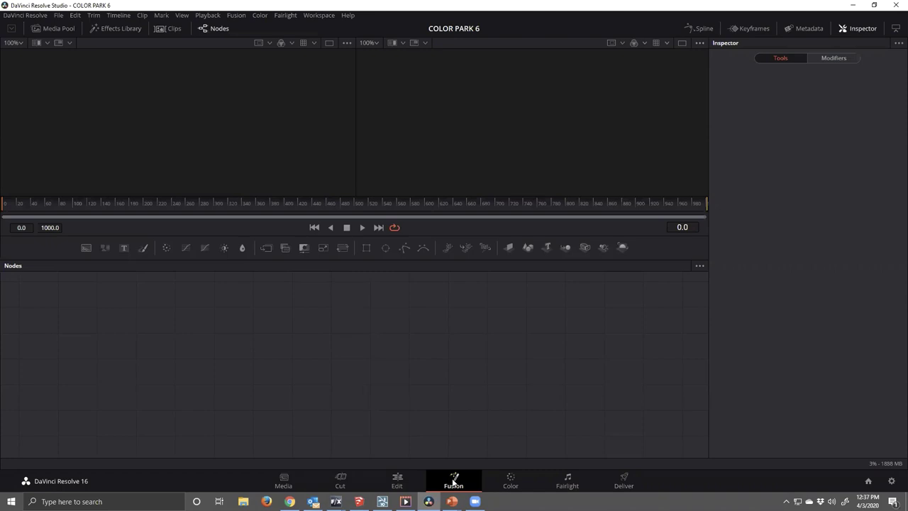
{"action": "left_click", "coordinate": [500, 480]}
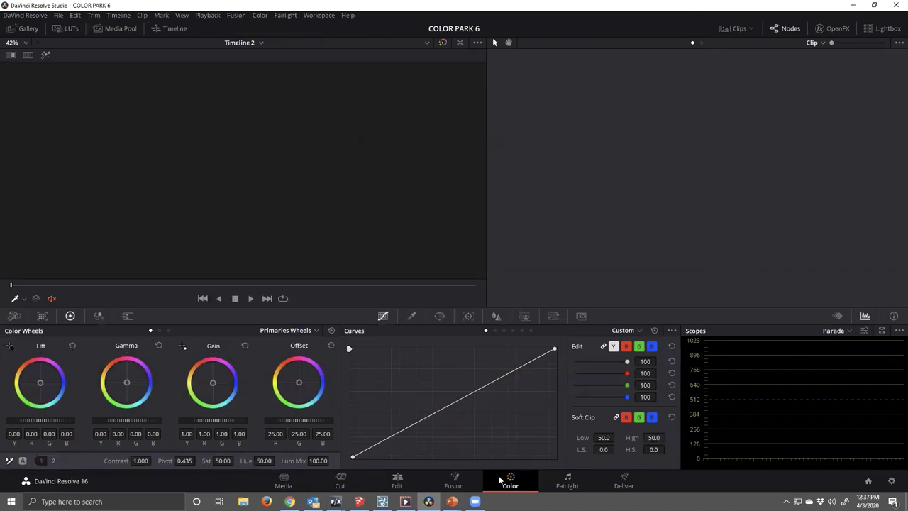
{"action": "left_click", "coordinate": [555, 484]}
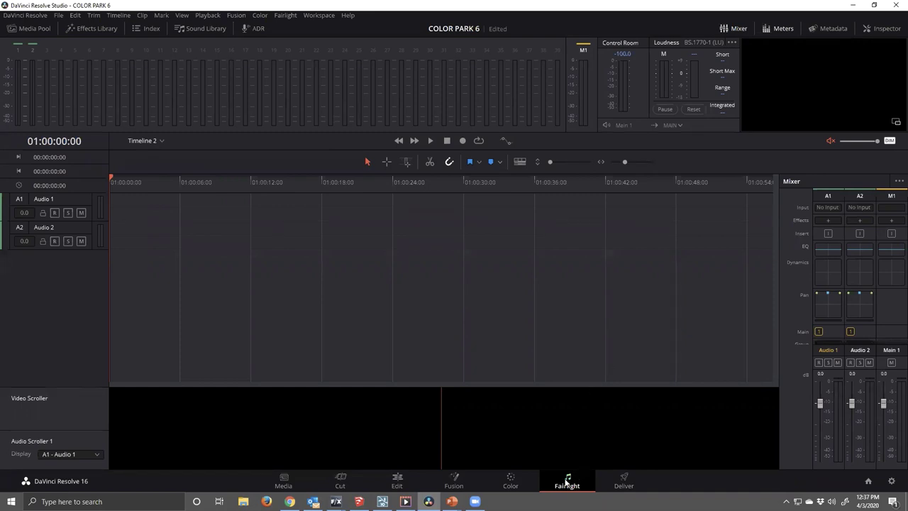
{"action": "left_click", "coordinate": [624, 479]}
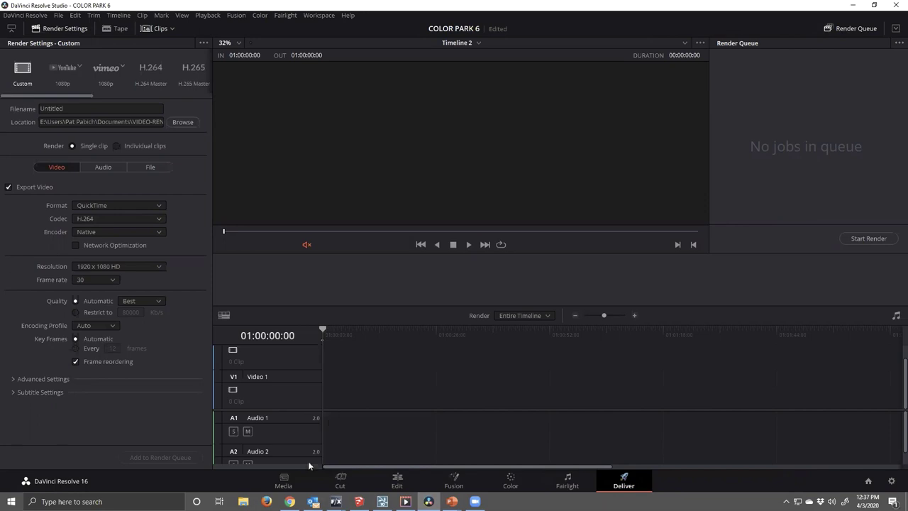
{"action": "left_click", "coordinate": [286, 480]}
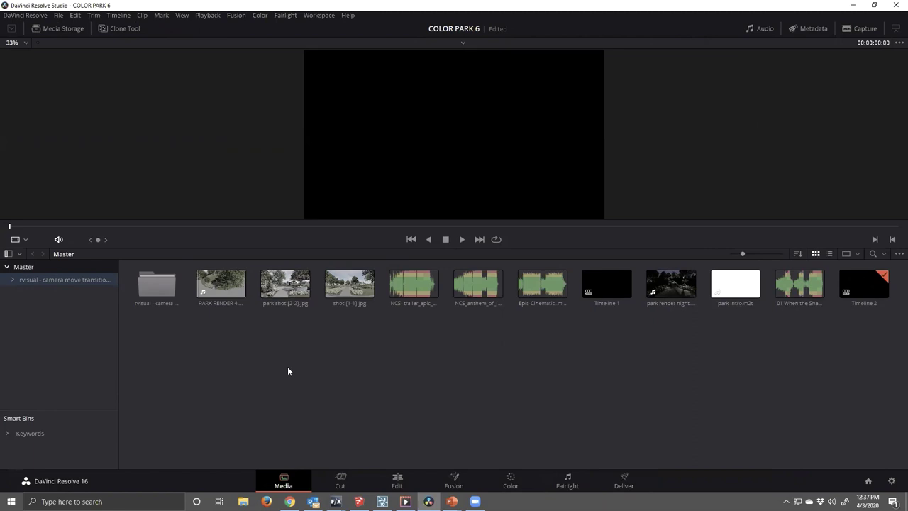
- Browse Media Storage through Dropbox to the -20-LANDFX-WEB folder
{"action": "left_click", "coordinate": [34, 16]}
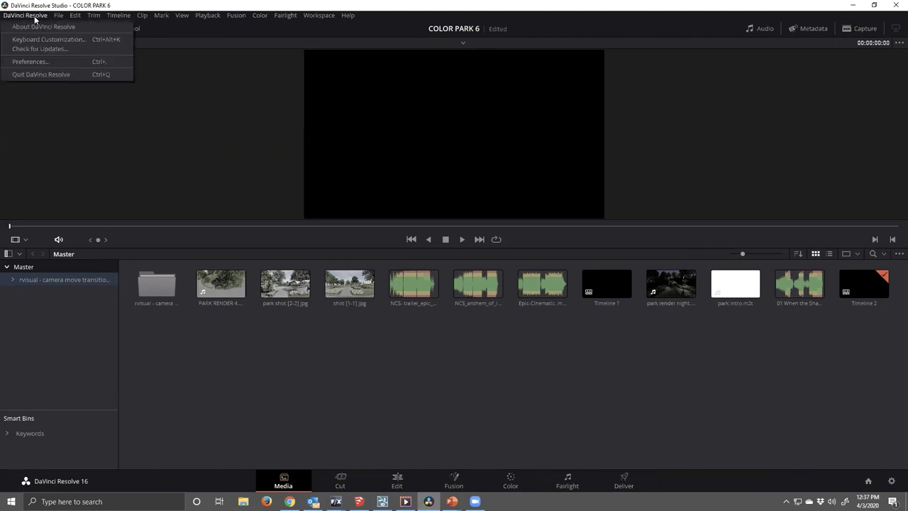
{"action": "left_click", "coordinate": [63, 80]}
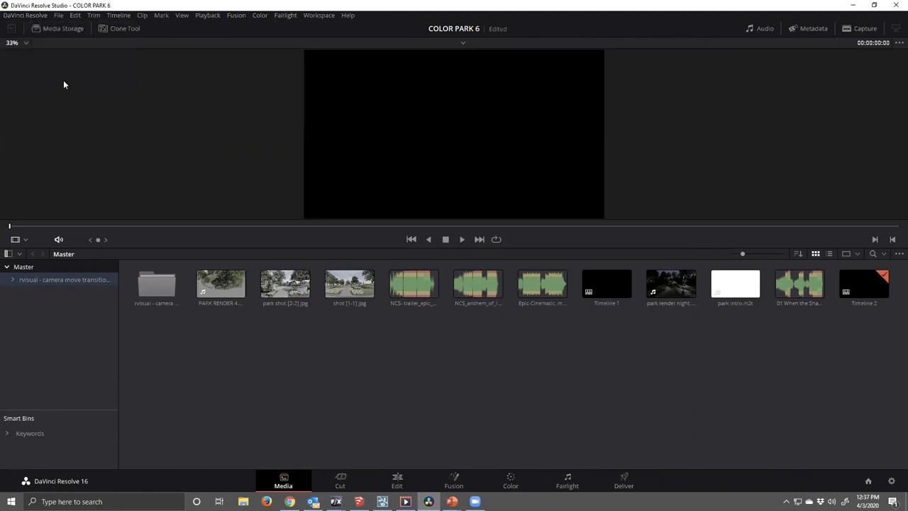
{"action": "left_click", "coordinate": [64, 31]}
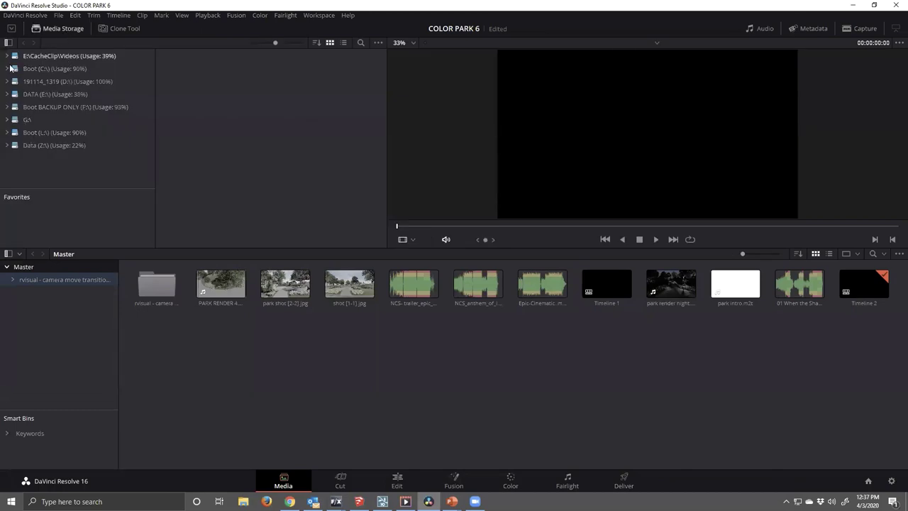
{"action": "left_click", "coordinate": [48, 146]}
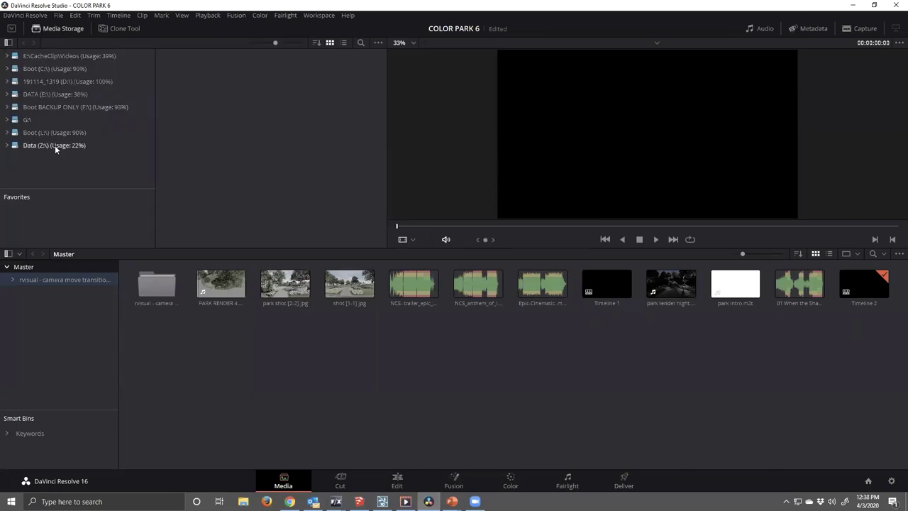
{"action": "double_click", "coordinate": [44, 70]}
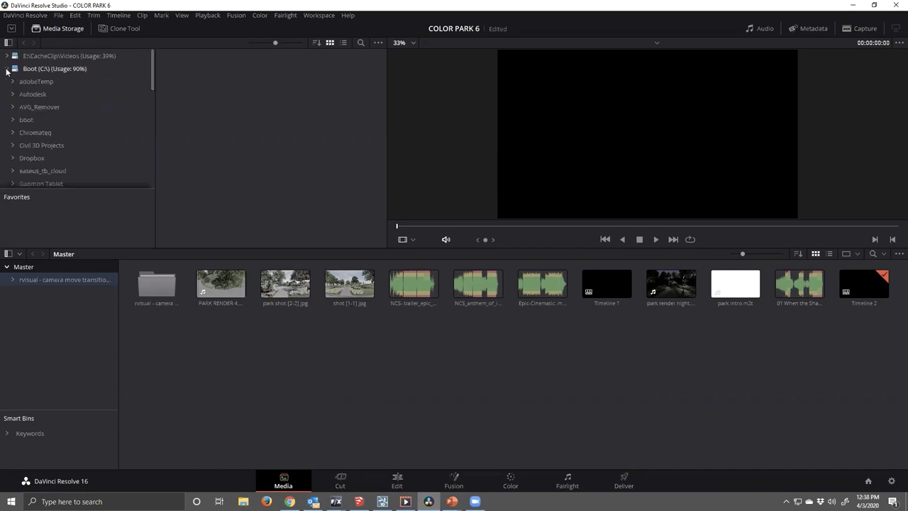
{"action": "left_click", "coordinate": [29, 158]}
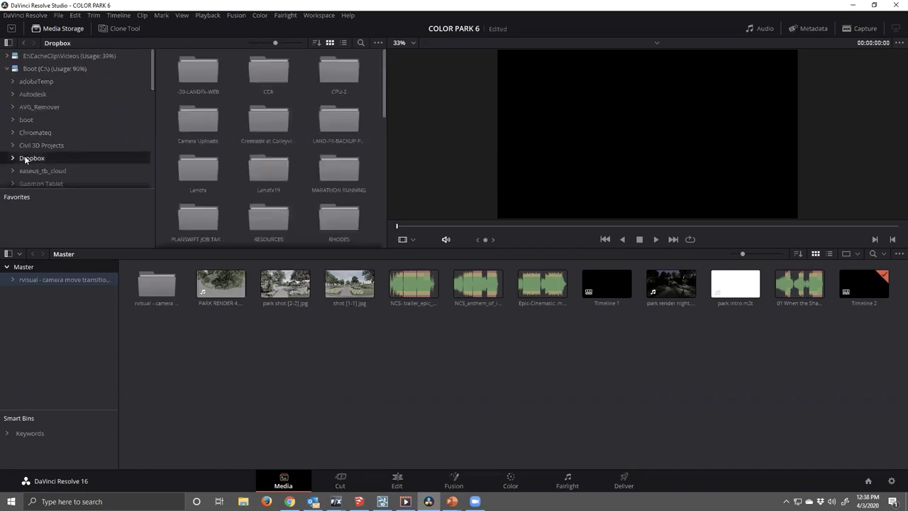
{"action": "left_click", "coordinate": [13, 158]}
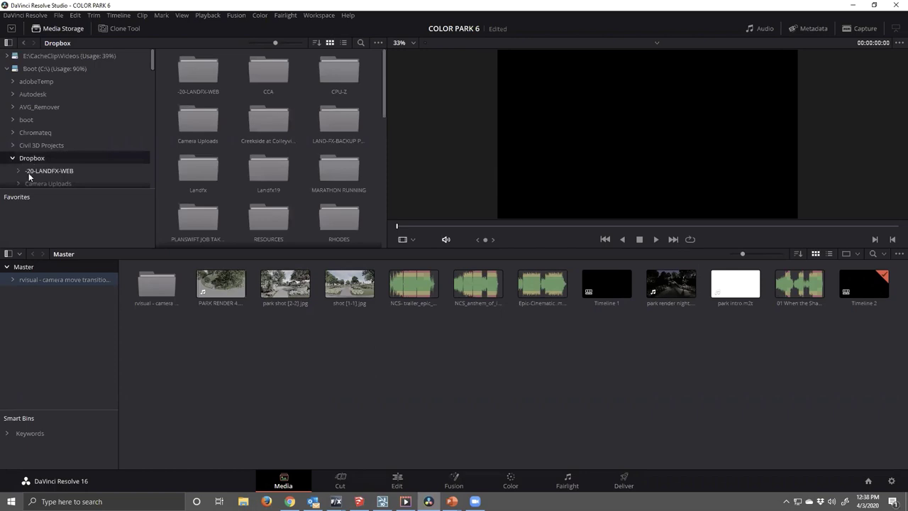
{"action": "double_click", "coordinate": [29, 173]}
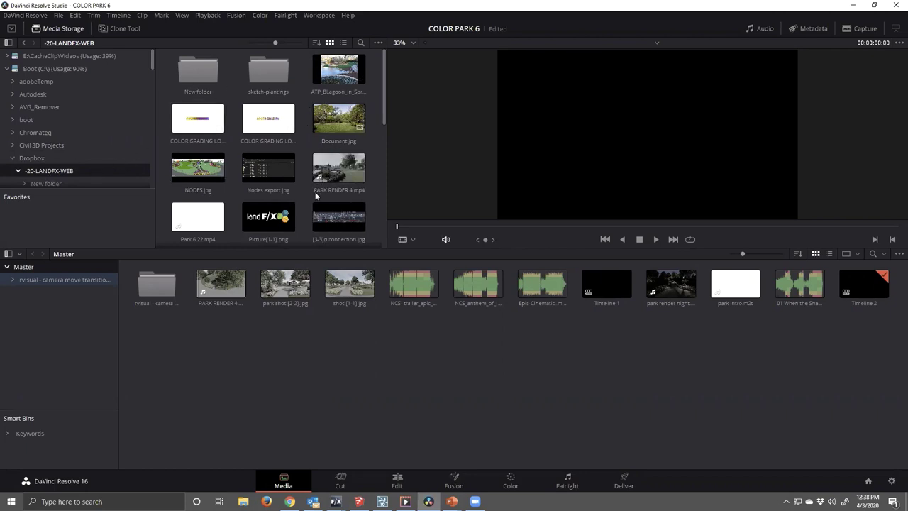
- Preview Document.jpg, NODES.jpg and then PARK RENDER 4.mp4 from that folder
{"action": "scroll", "coordinate": [310, 212], "scroll_direction": "down", "scroll_amount": 2}
{"action": "scroll", "coordinate": [310, 212], "scroll_direction": "down", "scroll_amount": 1}
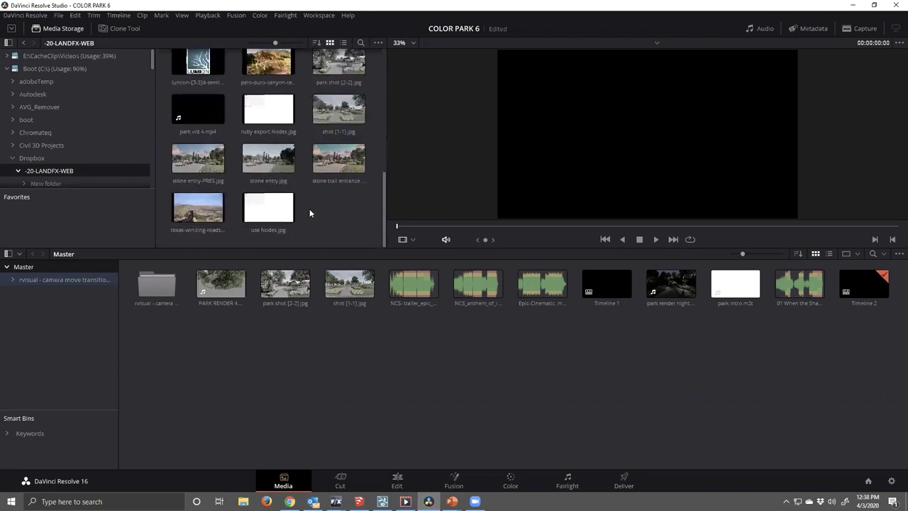
{"action": "scroll", "coordinate": [309, 209], "scroll_direction": "up", "scroll_amount": 3}
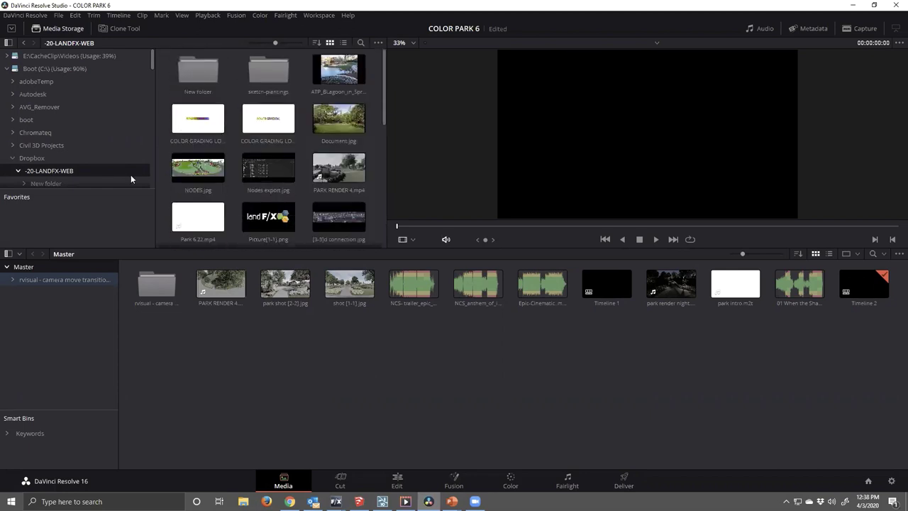
{"action": "left_click", "coordinate": [323, 125]}
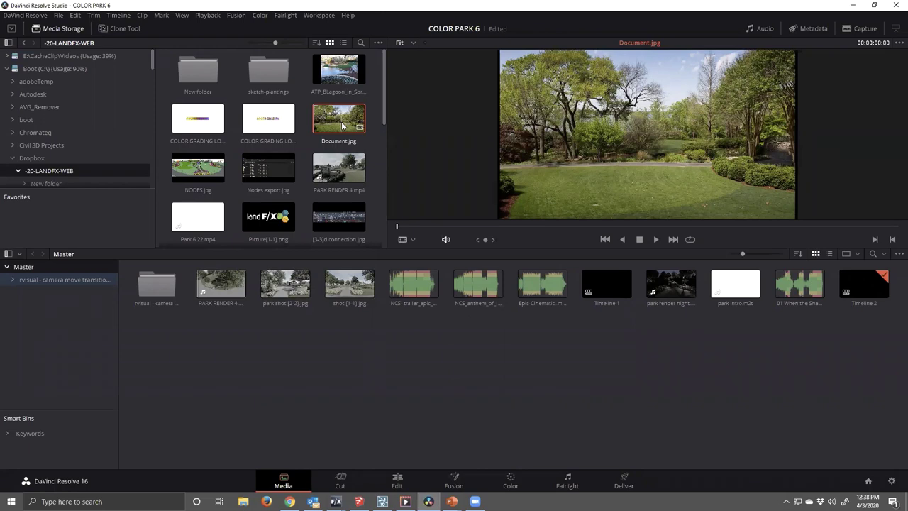
{"action": "left_click", "coordinate": [189, 179]}
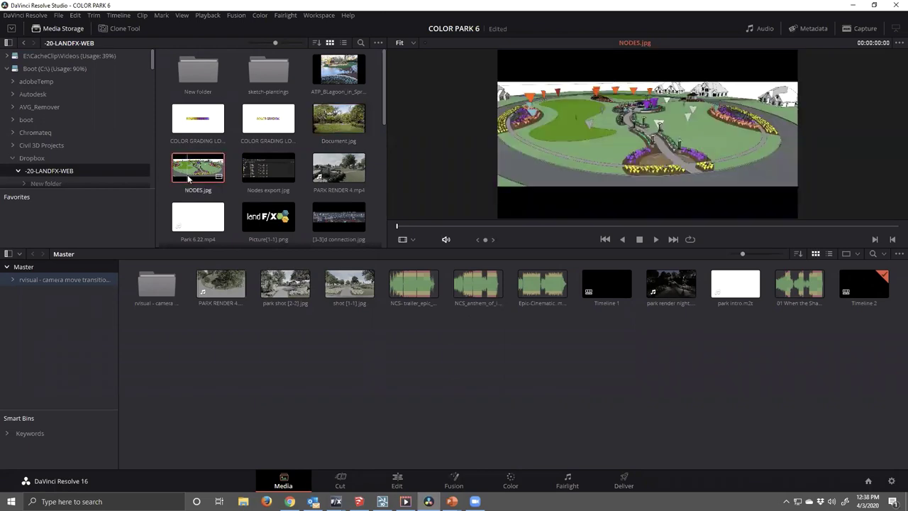
{"action": "left_click", "coordinate": [336, 166]}
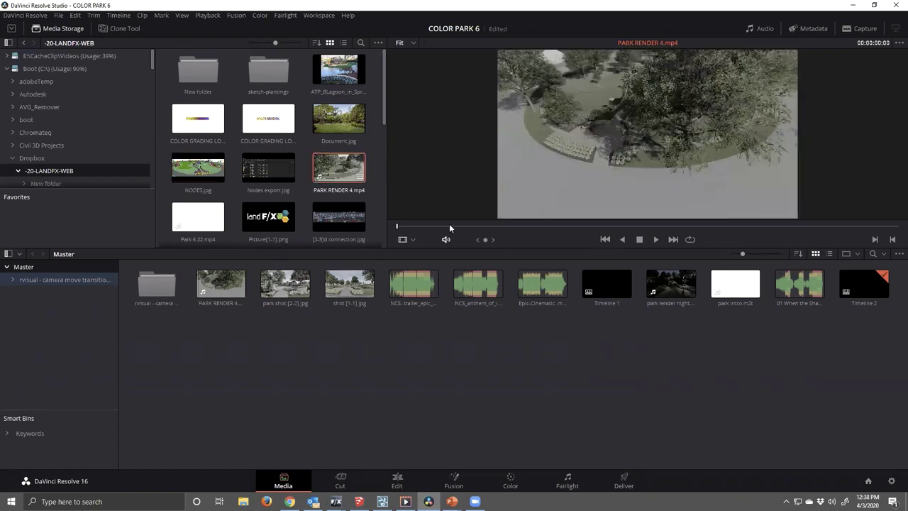
- Enlarge the viewer and scrub forward through the PARK RENDER 4.mp4 clip
{"action": "left_click_drag", "start_coordinate": [408, 248], "coordinate": [408, 302]}
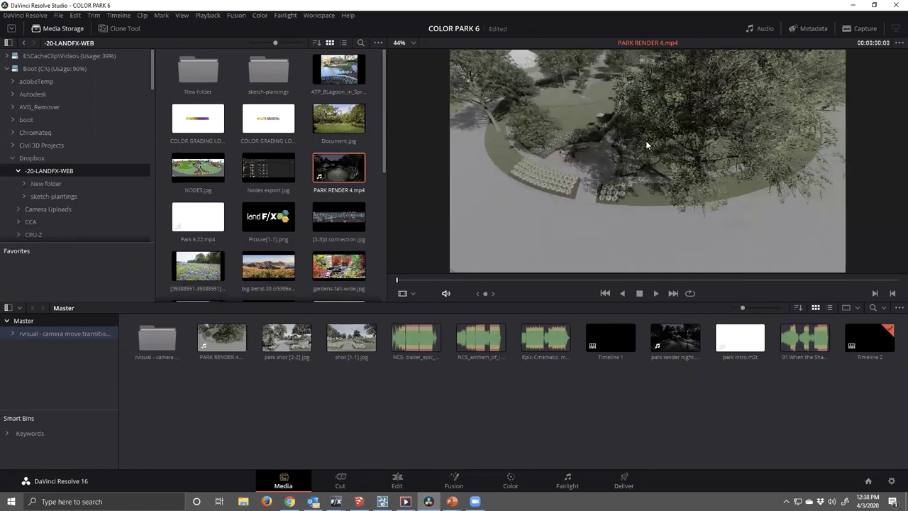
{"action": "left_click", "coordinate": [400, 281]}
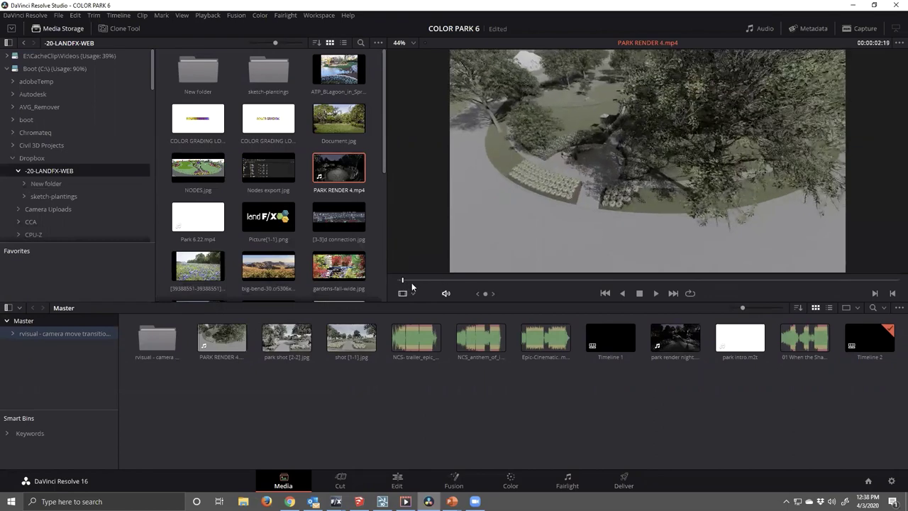
{"action": "left_click_drag", "start_coordinate": [412, 287], "coordinate": [557, 286]}
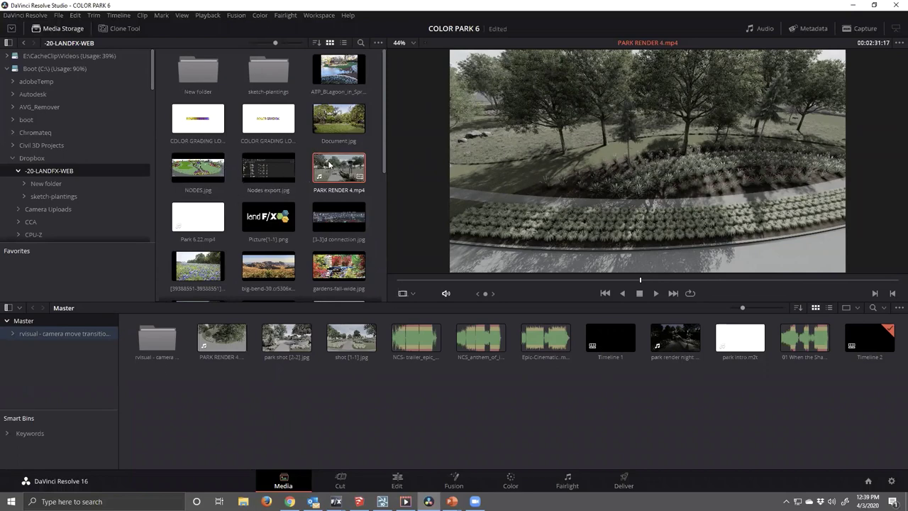
- Add PARK RENDER 4.mp4 to the Master pool and generate optimized media for ten clips
{"action": "left_click_drag", "start_coordinate": [328, 166], "coordinate": [346, 227]}
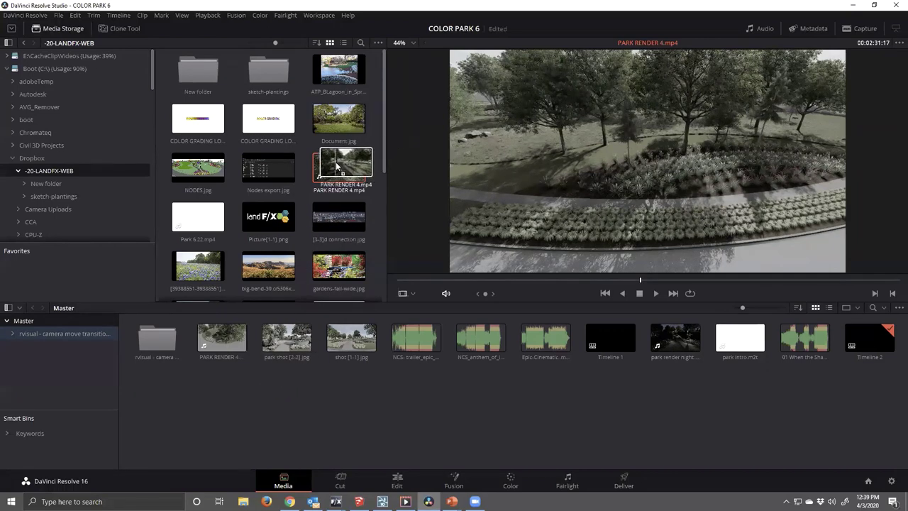
{"action": "left_click", "coordinate": [286, 337]}
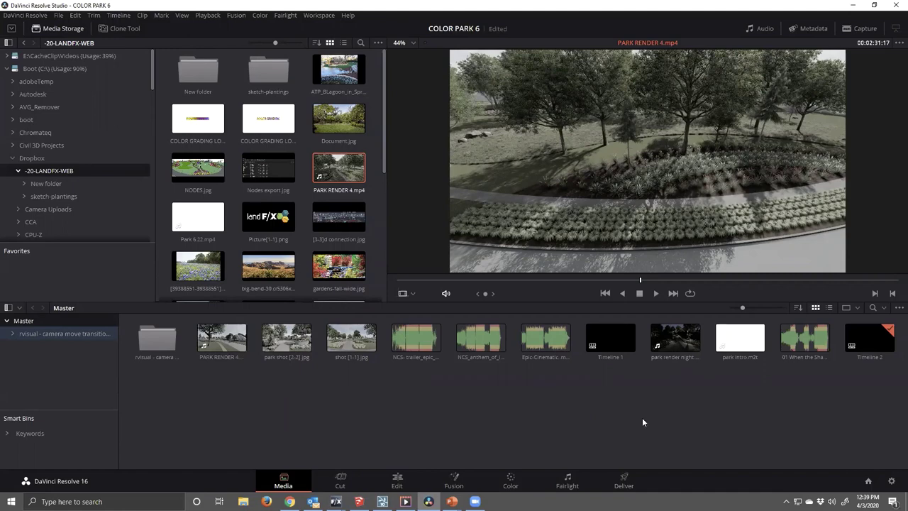
{"action": "left_click_drag", "start_coordinate": [825, 390], "coordinate": [208, 340]}
{"action": "right_click", "coordinate": [224, 339]}
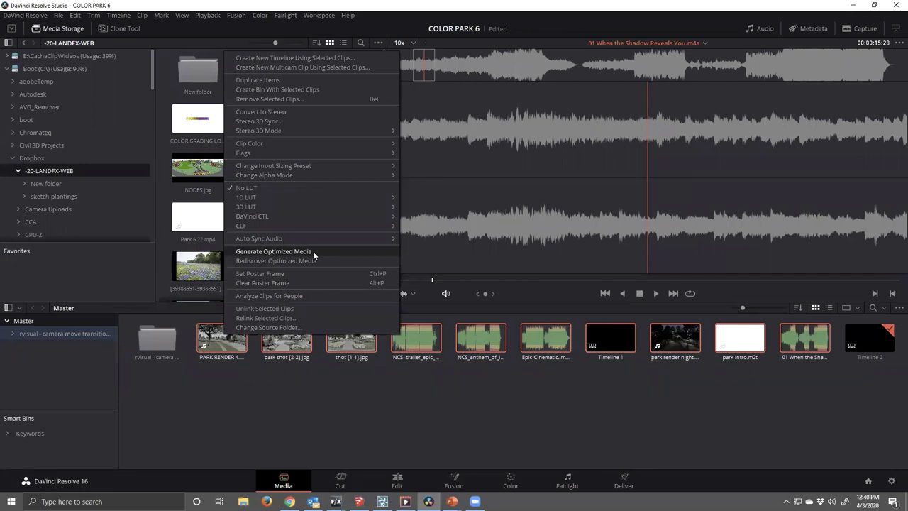
{"action": "left_click", "coordinate": [313, 251]}
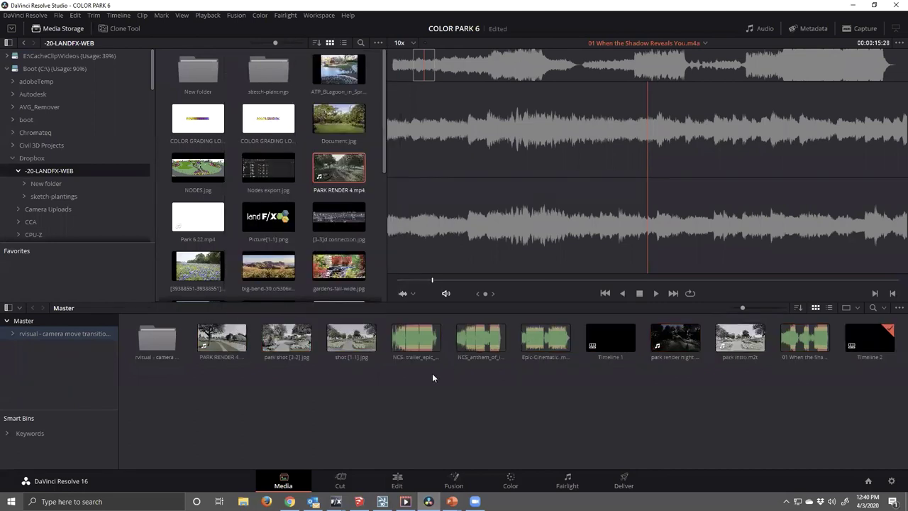
{"action": "left_click", "coordinate": [397, 481]}
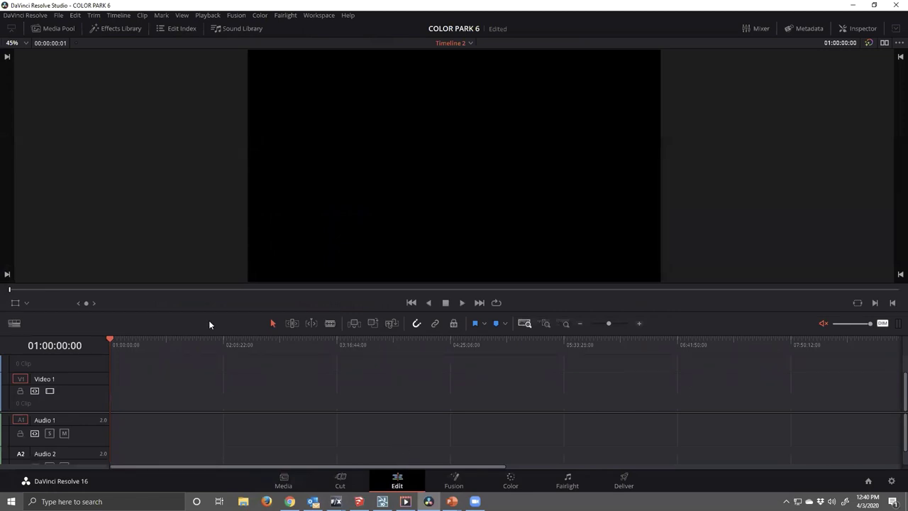
- Switch to dual source/timeline viewers with the Media Pool shown on the Edit page
{"action": "left_click", "coordinate": [884, 43]}
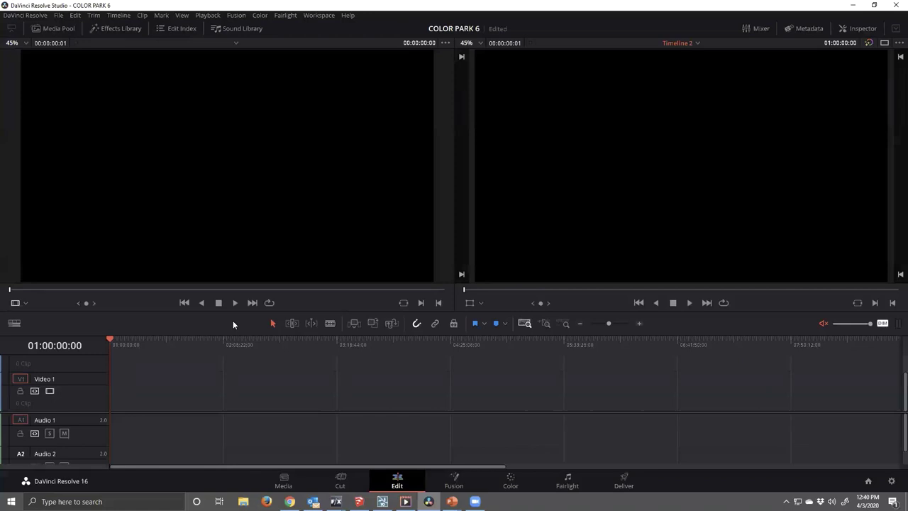
{"action": "left_click", "coordinate": [58, 27]}
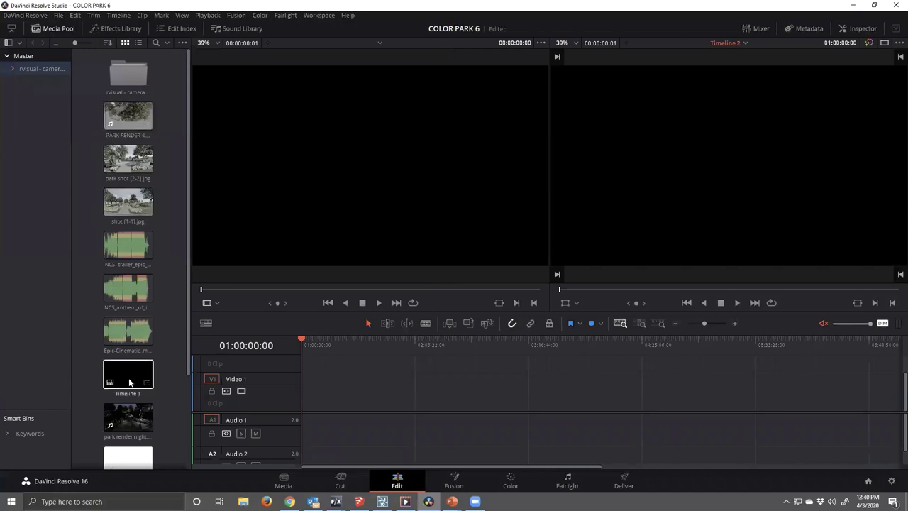
{"action": "left_click", "coordinate": [283, 480]}
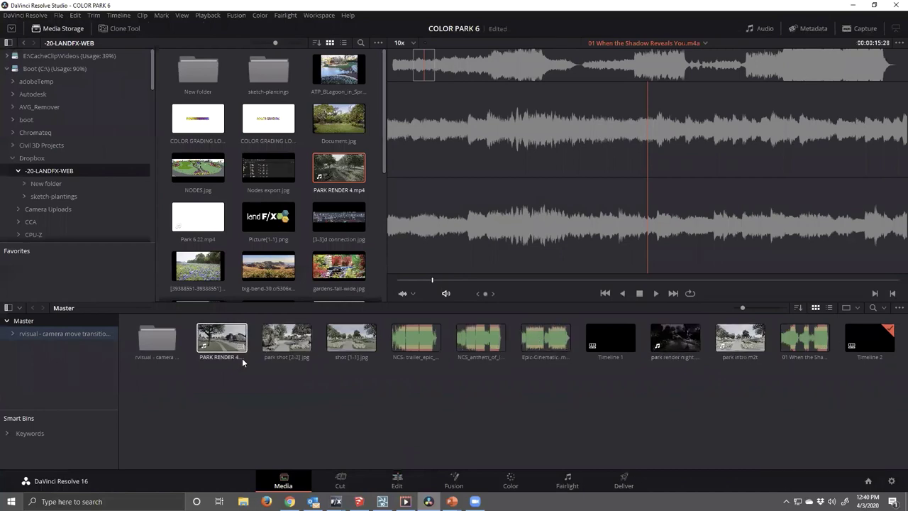
{"action": "left_click", "coordinate": [395, 479]}
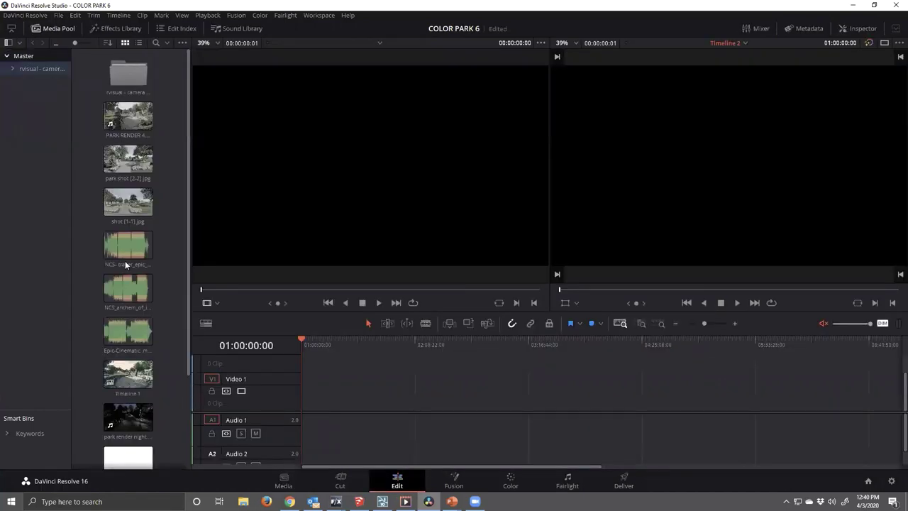
{"action": "scroll", "coordinate": [131, 418], "scroll_direction": "down", "scroll_amount": 3}
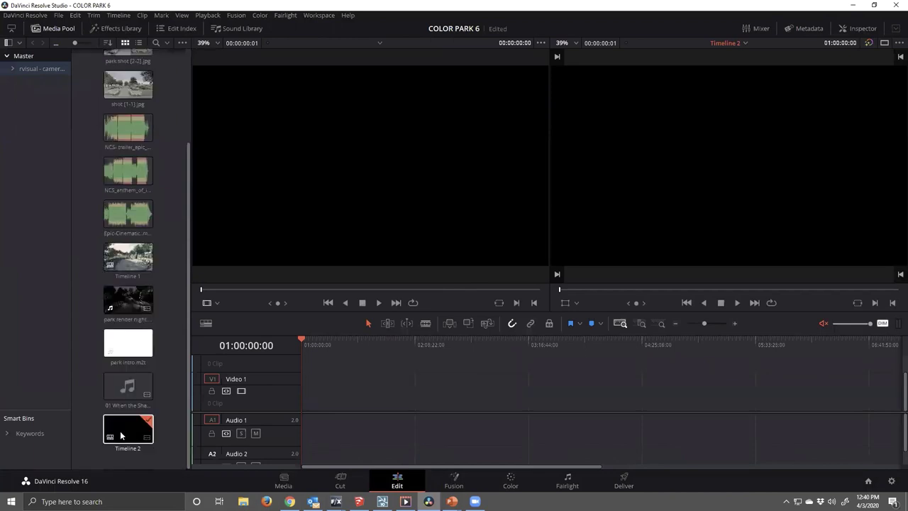
{"action": "scroll", "coordinate": [131, 418], "scroll_direction": "up", "scroll_amount": 3}
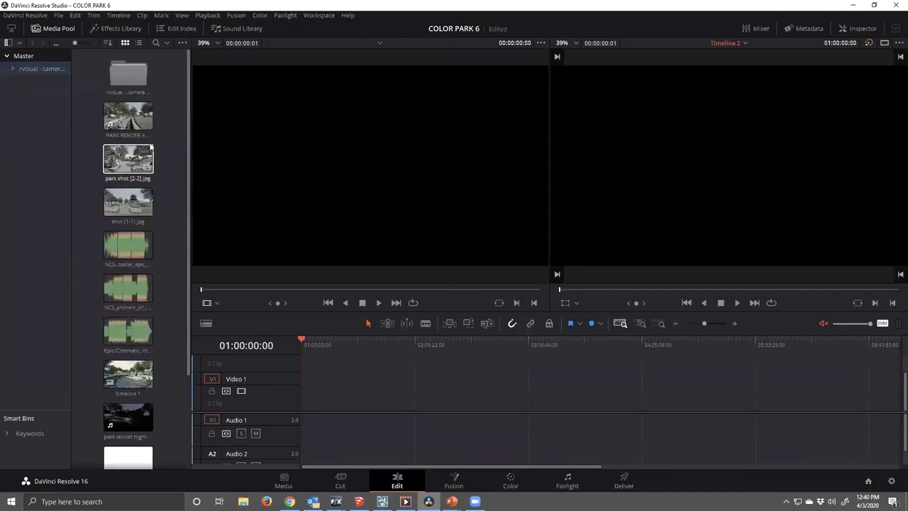
- Load PARK RENDER 4 in the source viewer, scrub through it, and drag it onto Timeline 2
{"action": "double_click", "coordinate": [133, 115]}
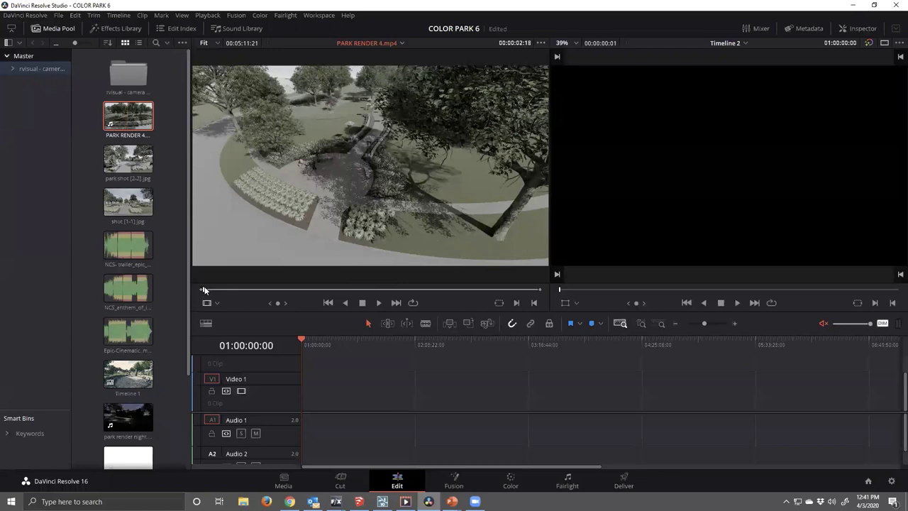
{"action": "left_click_drag", "start_coordinate": [205, 290], "coordinate": [396, 289]}
{"action": "mouse_move", "coordinate": [327, 300]}
{"action": "left_mouse_down"}
{"action": "mouse_move", "coordinate": [307, 305]}
{"action": "mouse_move", "coordinate": [319, 297]}
{"action": "left_mouse_up"}
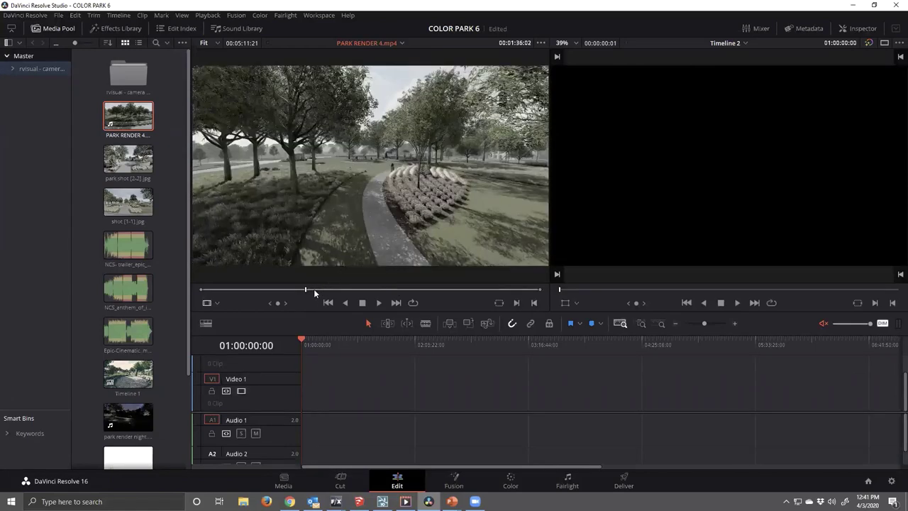
{"action": "left_click_drag", "start_coordinate": [305, 293], "coordinate": [203, 292]}
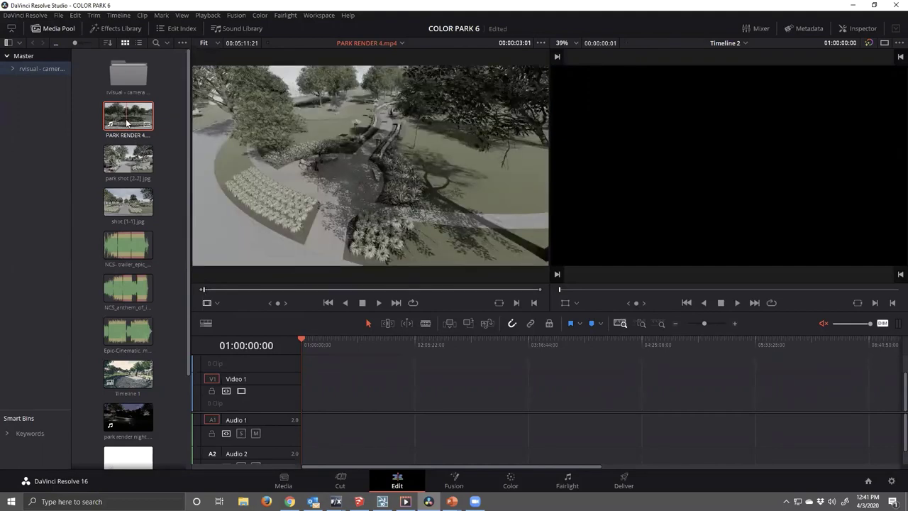
{"action": "left_click_drag", "start_coordinate": [127, 122], "coordinate": [317, 401]}
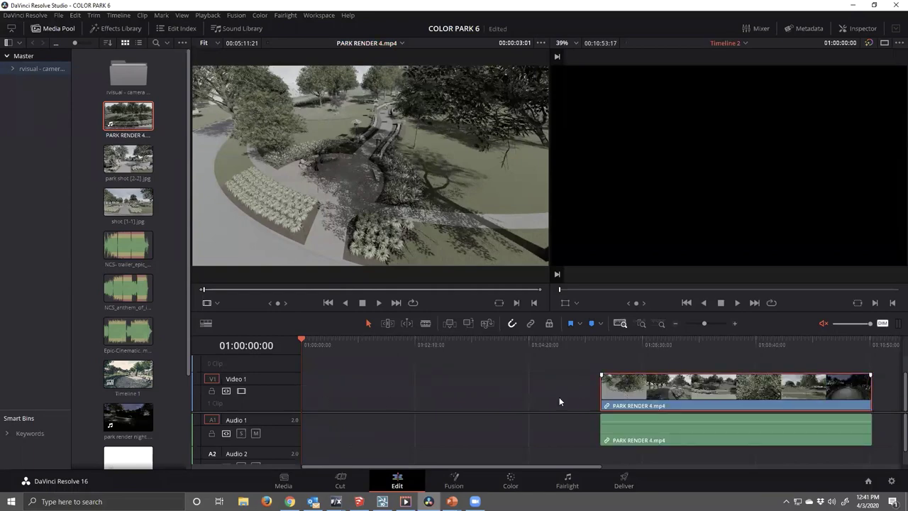
{"action": "left_click_drag", "start_coordinate": [605, 394], "coordinate": [305, 396]}
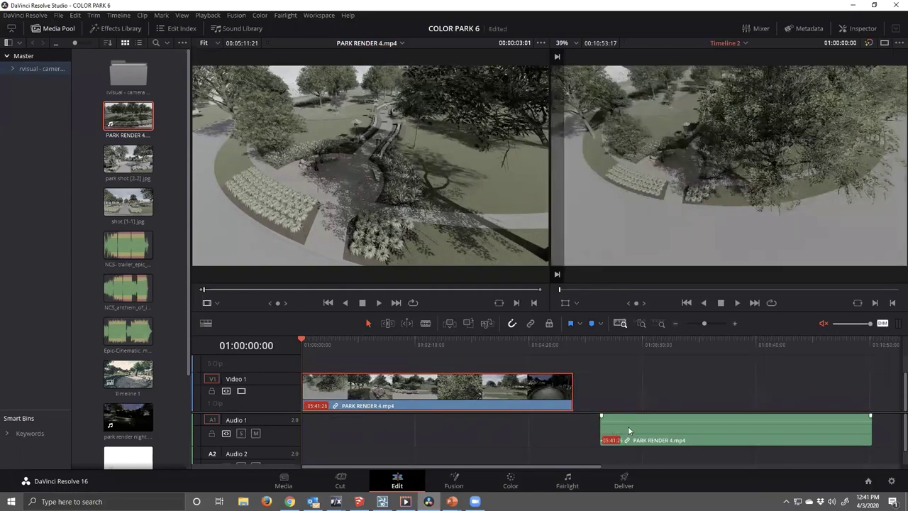
{"action": "left_click_drag", "start_coordinate": [628, 425], "coordinate": [331, 428]}
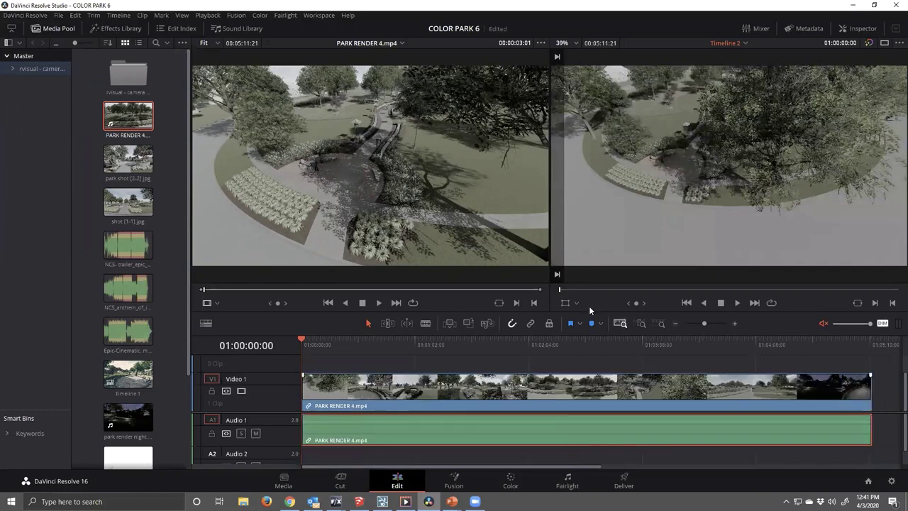
{"action": "key", "text": "ctrl+s"}
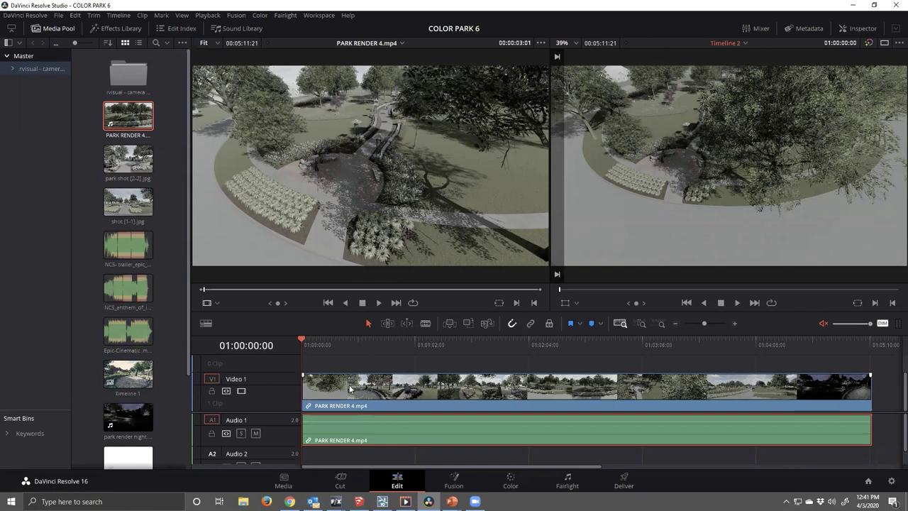
{"action": "mouse_move", "coordinate": [349, 385]}
{"action": "left_mouse_down"}
{"action": "mouse_move", "coordinate": [413, 385]}
{"action": "mouse_move", "coordinate": [351, 385]}
{"action": "left_mouse_up"}
{"action": "mouse_move", "coordinate": [364, 435]}
{"action": "left_mouse_down"}
{"action": "mouse_move", "coordinate": [436, 431]}
{"action": "mouse_move", "coordinate": [367, 434]}
{"action": "left_mouse_up"}
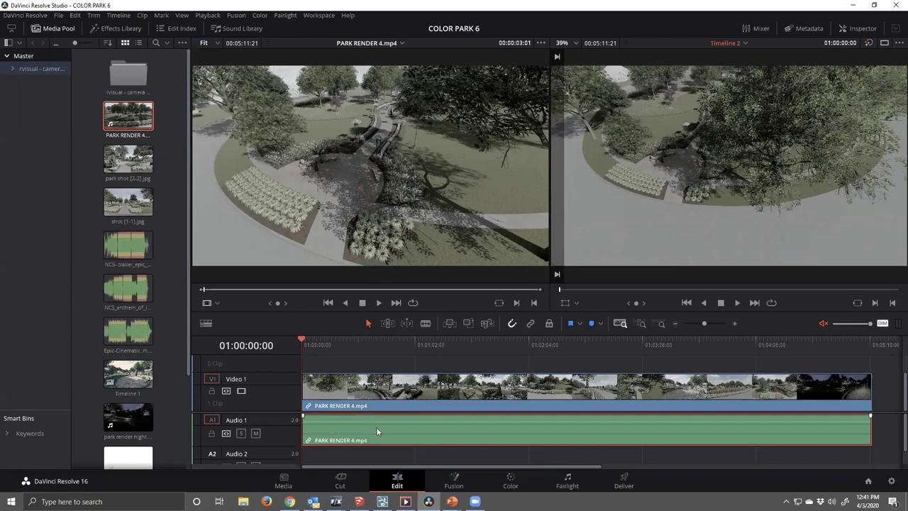
- Delete the PARK RENDER 4 audio clip, then undo until Timeline 2 is empty
{"action": "right_click", "coordinate": [417, 429]}
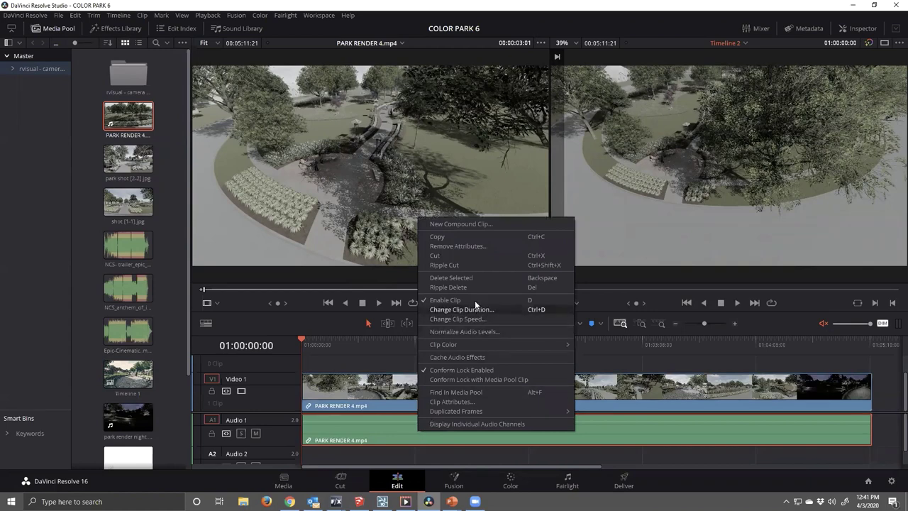
{"action": "left_click", "coordinate": [472, 279]}
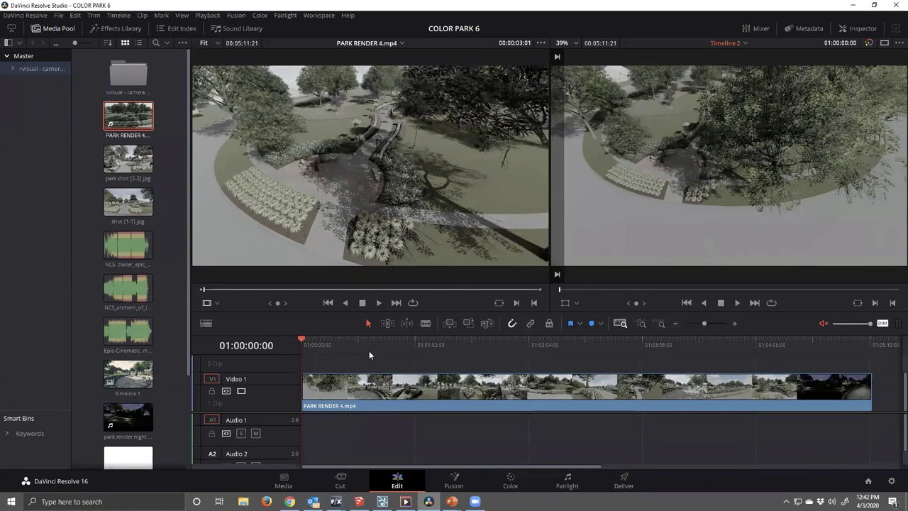
{"action": "key", "text": "ctrl+z"}
{"action": "key", "text": "ctrl+z"}
{"action": "key", "text": "ctrl+z"}
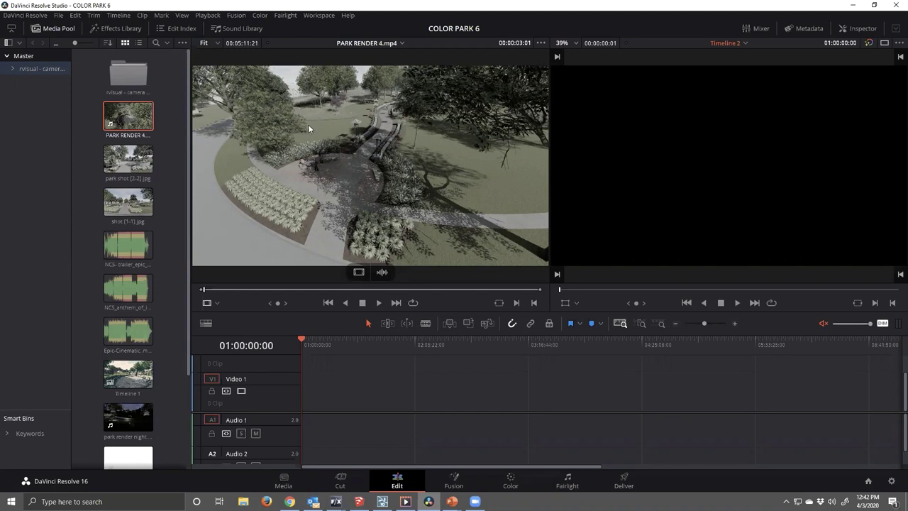
- Drop only the video of PARK RENDER 4.mp4 onto Video 1, leaving Audio 1 empty, then show a single viewer
{"action": "left_click", "coordinate": [358, 275]}
{"action": "left_click_drag", "start_coordinate": [358, 275], "coordinate": [303, 398]}
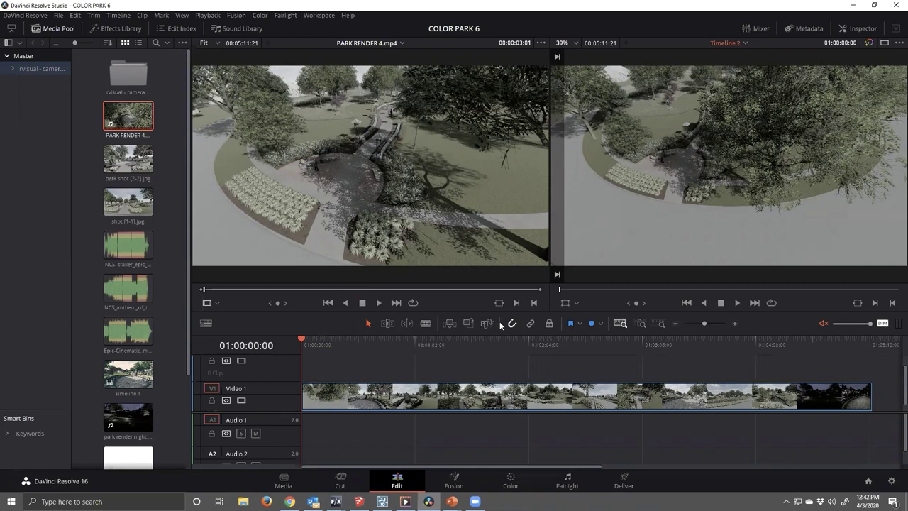
{"action": "mouse_move", "coordinate": [449, 133]}
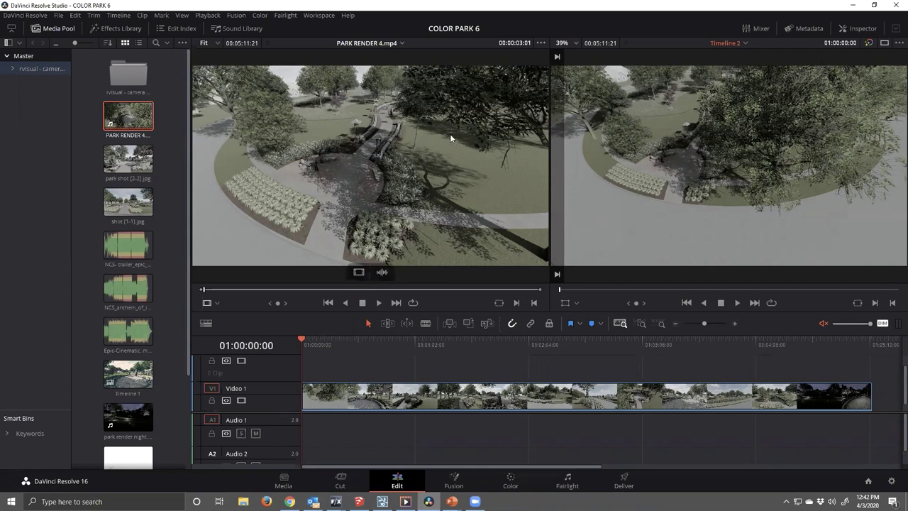
{"action": "left_click", "coordinate": [884, 44]}
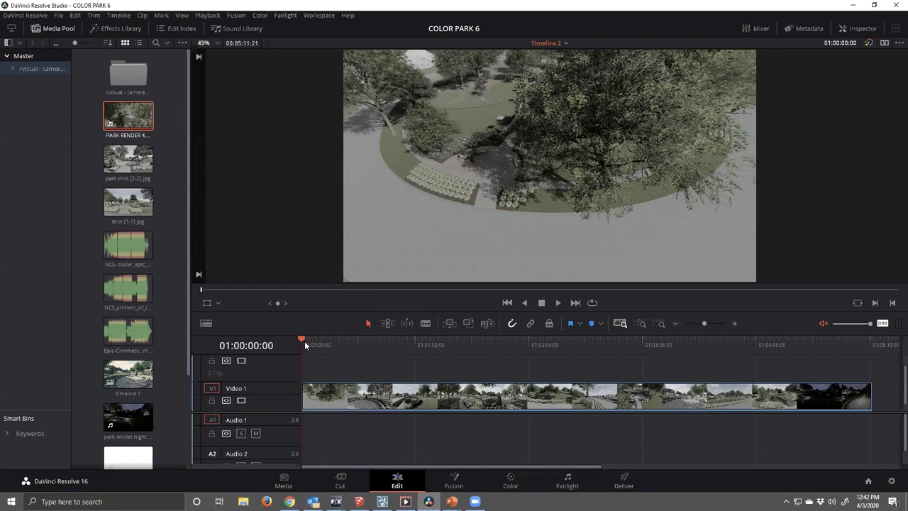
- Scrub the clip, briefly view park shot [2-2].jpg, then return to Timeline 2's start
{"action": "left_click_drag", "start_coordinate": [304, 340], "coordinate": [432, 347]}
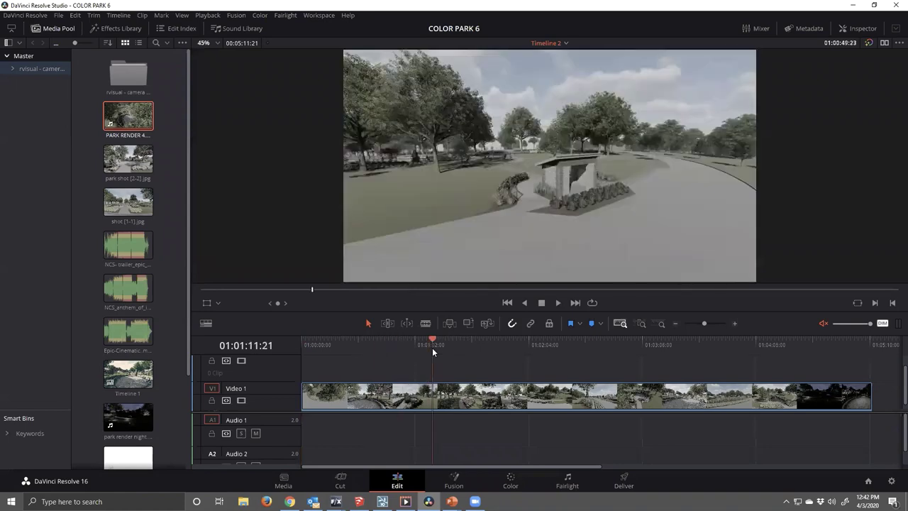
{"action": "key", "text": "j"}
{"action": "key", "text": "j"}
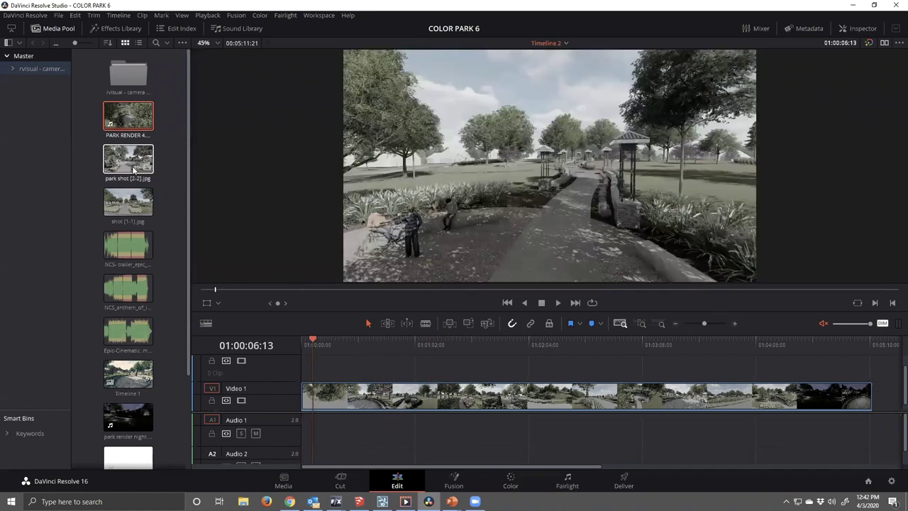
{"action": "left_click", "coordinate": [133, 168]}
{"action": "double_click", "coordinate": [133, 169]}
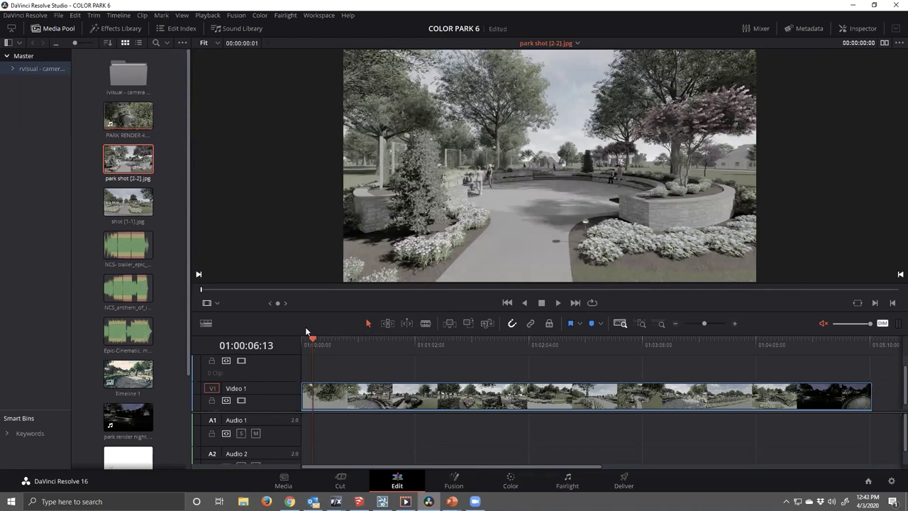
{"action": "left_click", "coordinate": [339, 342]}
{"action": "left_click", "coordinate": [361, 347]}
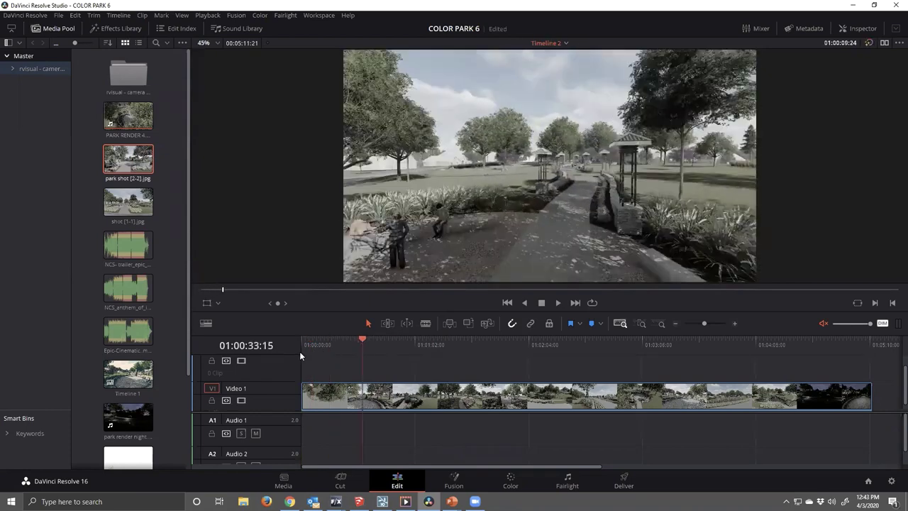
{"action": "key", "text": "Home"}
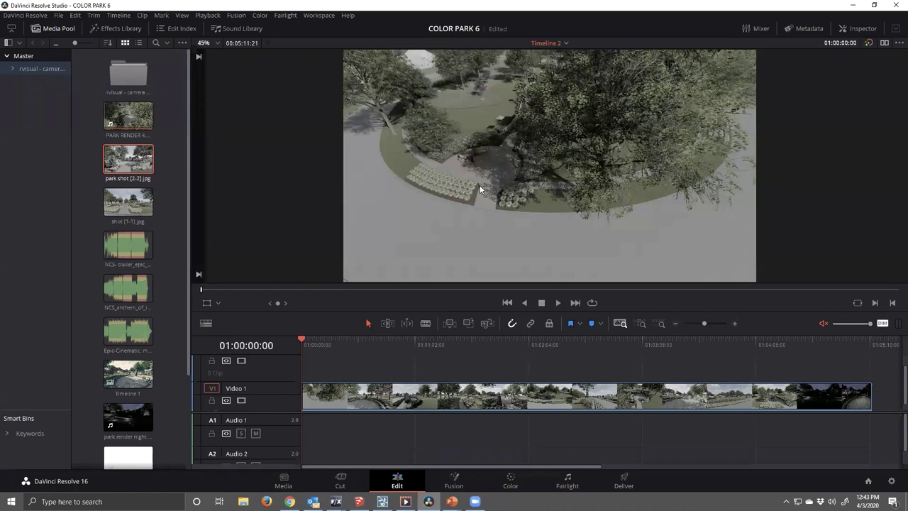
- Play Timeline 2 and skim forward and back through the park render
{"action": "left_click", "coordinate": [559, 302]}
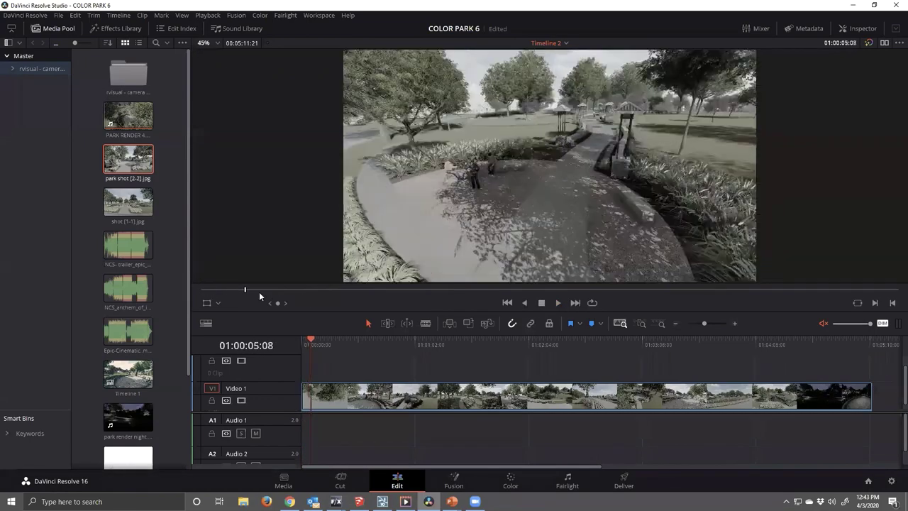
{"action": "left_click_drag", "start_coordinate": [258, 292], "coordinate": [494, 288]}
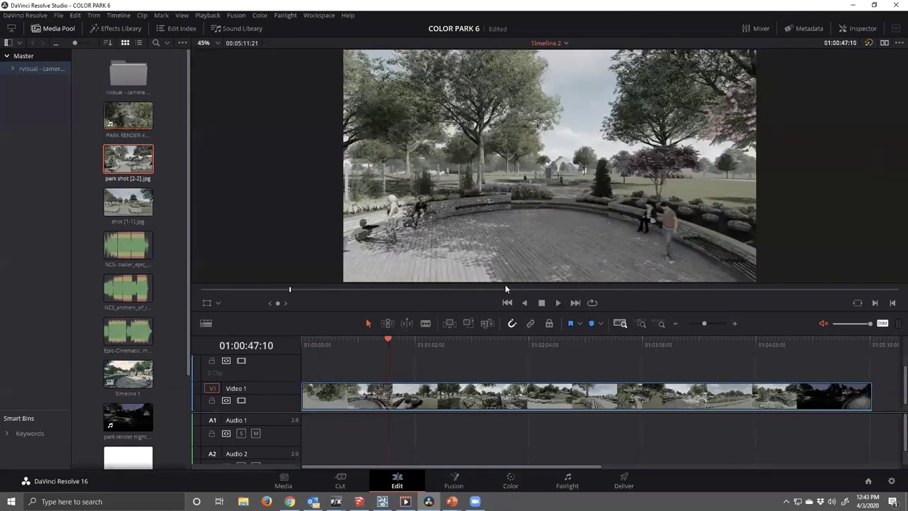
{"action": "left_click", "coordinate": [705, 290]}
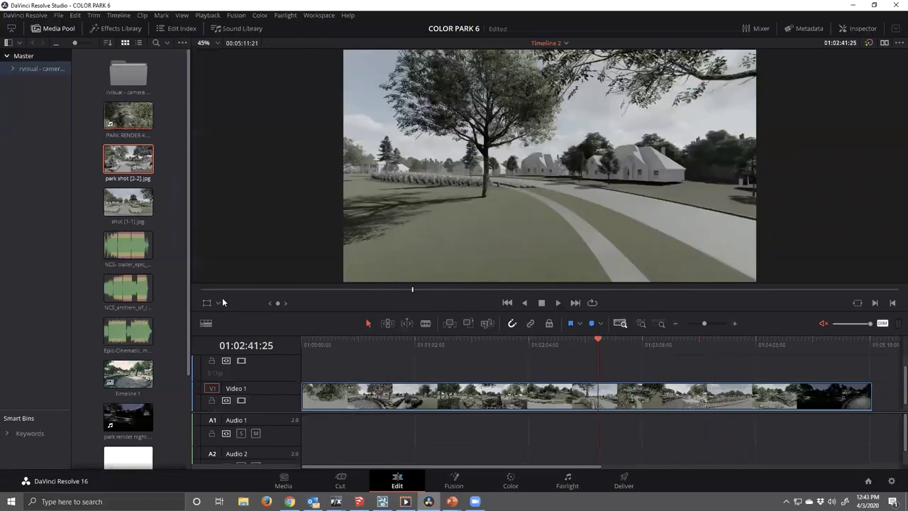
{"action": "left_click", "coordinate": [309, 339]}
- Shuttle playback with J/K/L, pause, then replay the clip from the start
{"action": "key", "text": "l"}
{"action": "key", "text": "l"}
{"action": "key", "text": "l"}
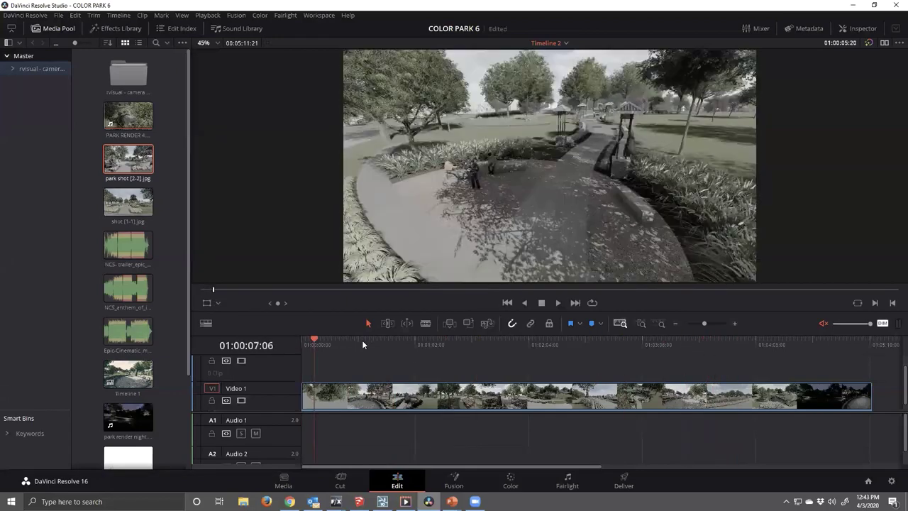
{"action": "key", "text": "j"}
{"action": "key", "text": "j"}
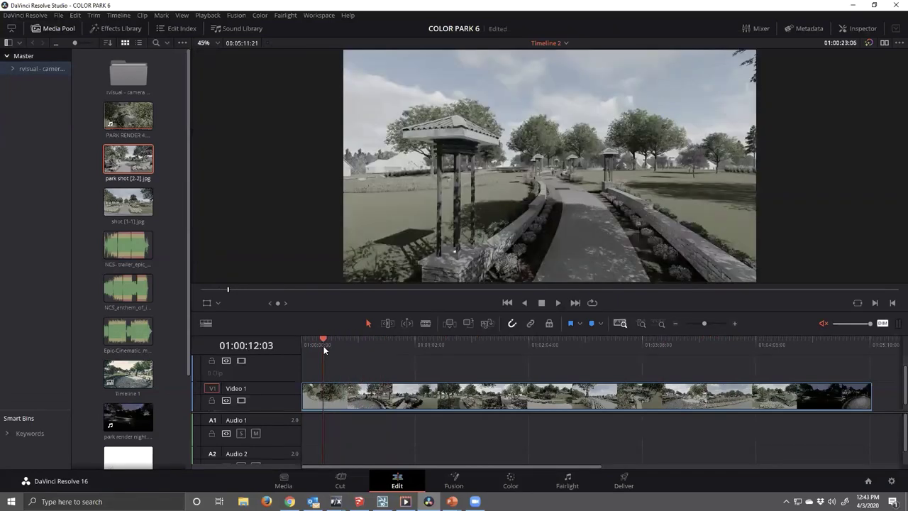
{"action": "key", "text": "j"}
{"action": "key", "text": "l"}
{"action": "key", "text": "l"}
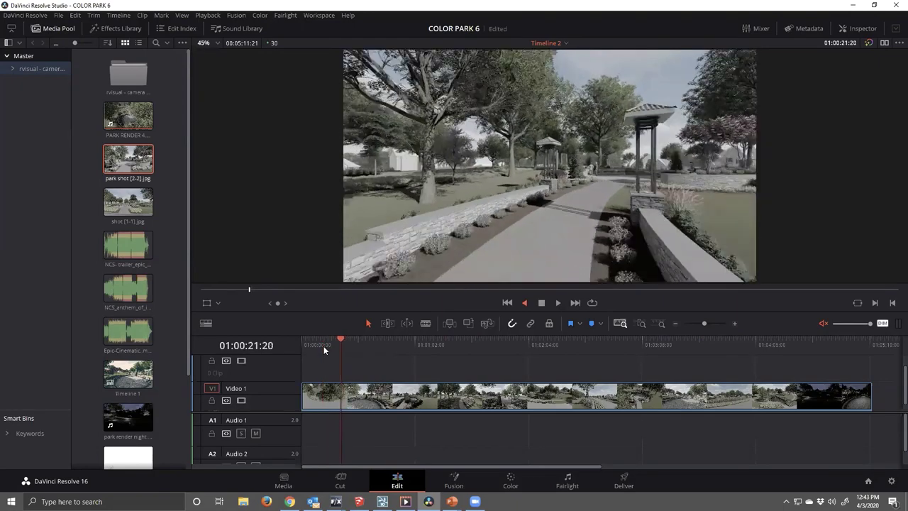
{"action": "key", "text": "k"}
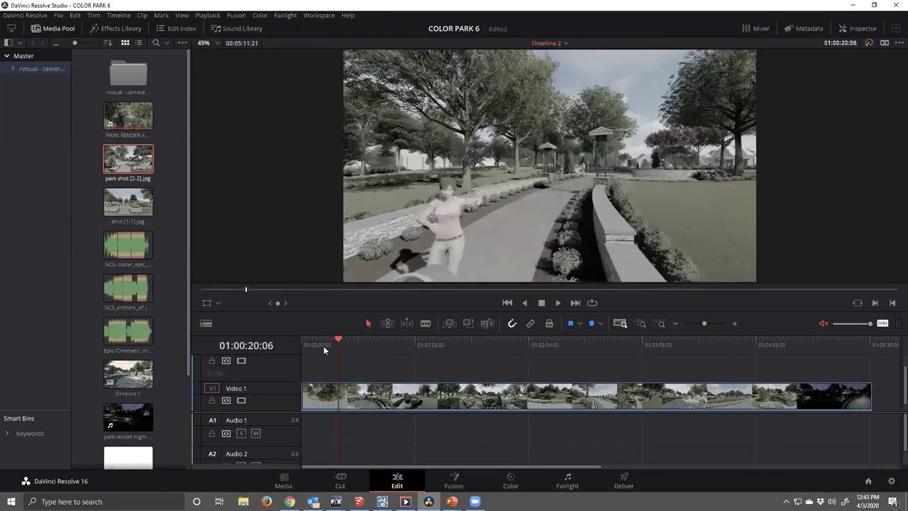
{"action": "key", "text": "l"}
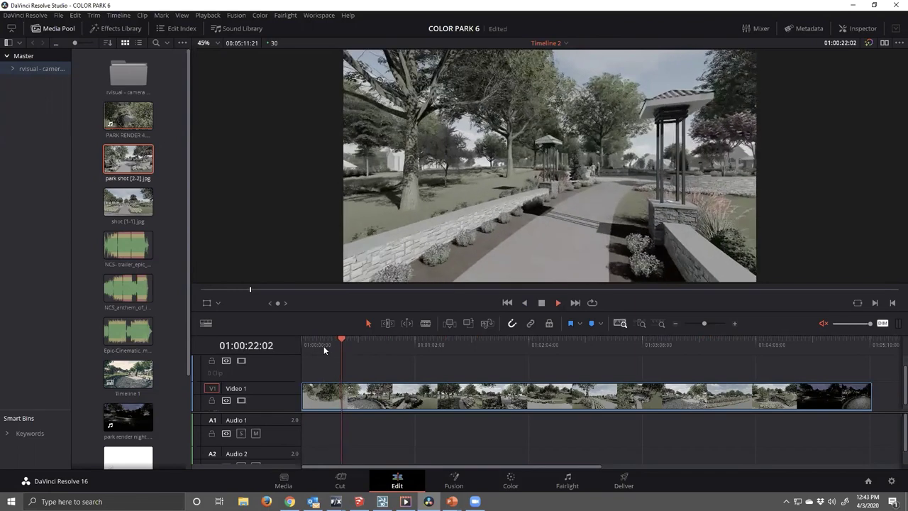
{"action": "key", "text": "k"}
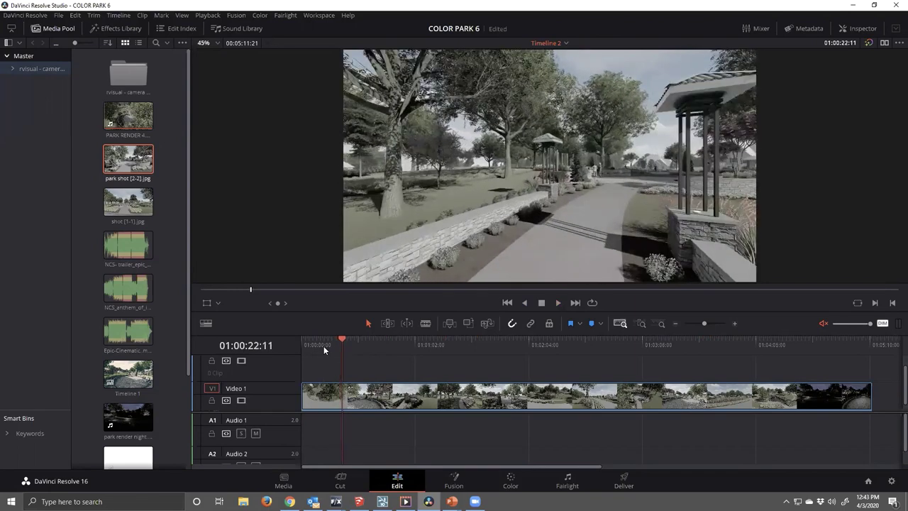
{"action": "key", "text": "l"}
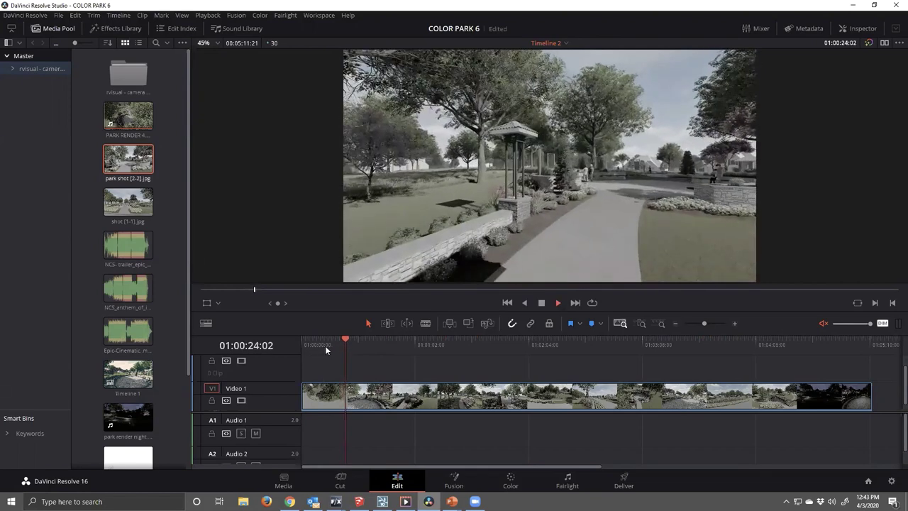
{"action": "key", "text": "space"}
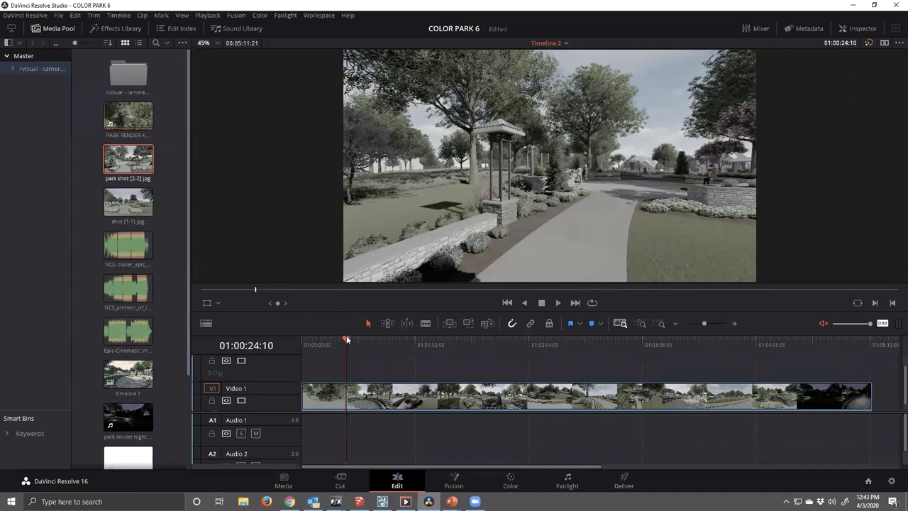
{"action": "left_click_drag", "start_coordinate": [346, 337], "coordinate": [316, 340]}
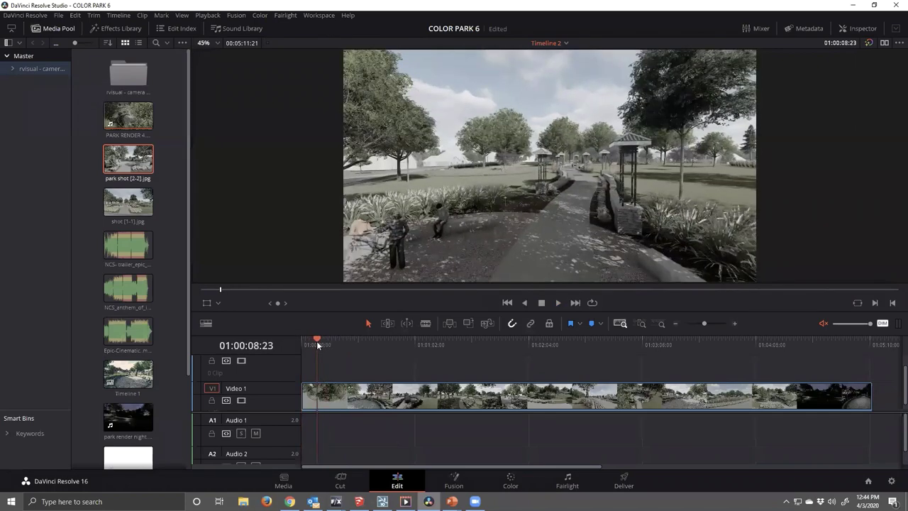
{"action": "key", "text": "space"}
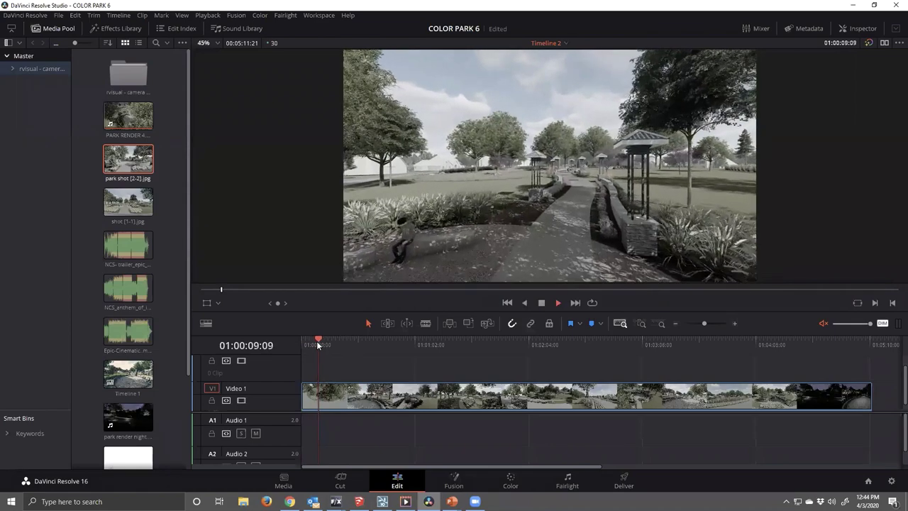
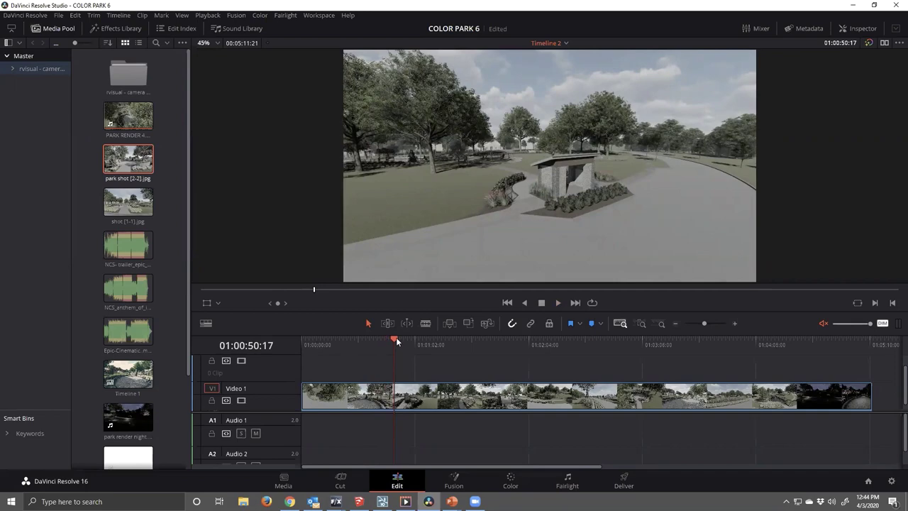
- Blade the park render clip on V1 at the shot change near 01:00:36
{"action": "left_click_drag", "start_coordinate": [395, 337], "coordinate": [373, 343]}
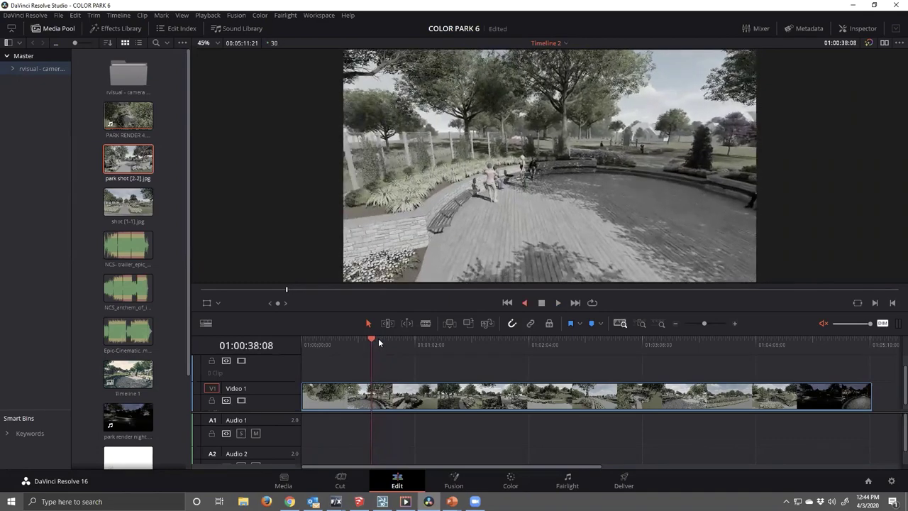
{"action": "key", "text": "space"}
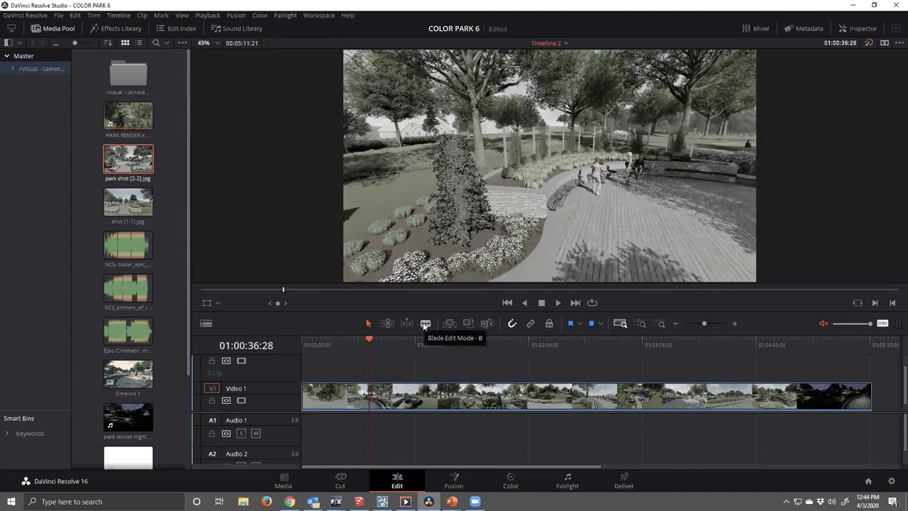
{"action": "left_click", "coordinate": [426, 323]}
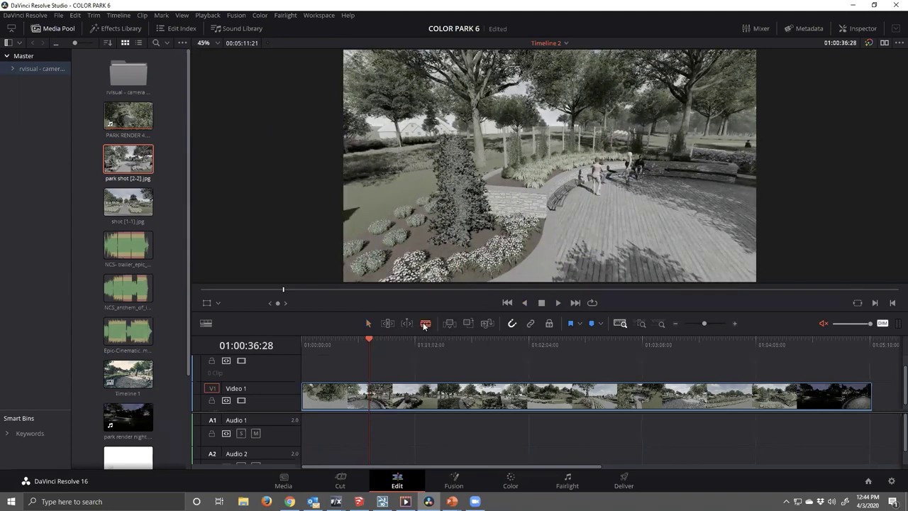
{"action": "left_click", "coordinate": [371, 397]}
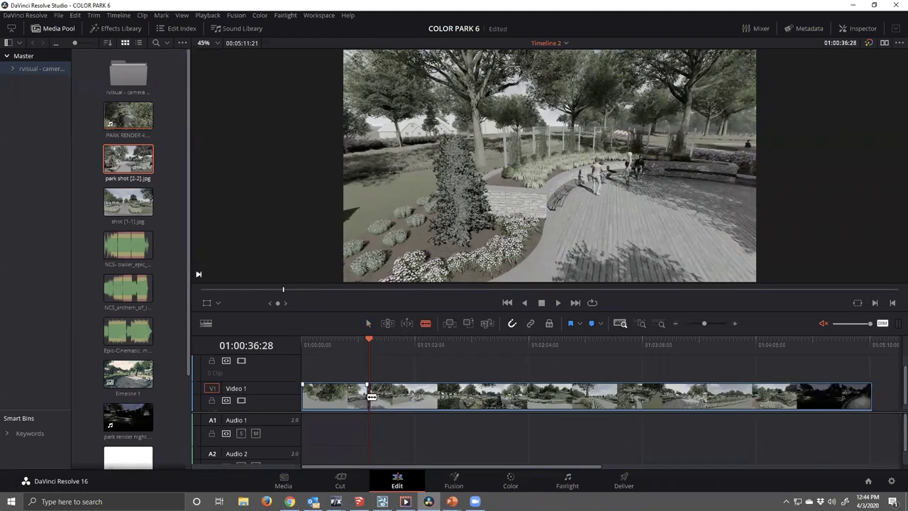
{"action": "left_click_drag", "start_coordinate": [370, 337], "coordinate": [343, 346]}
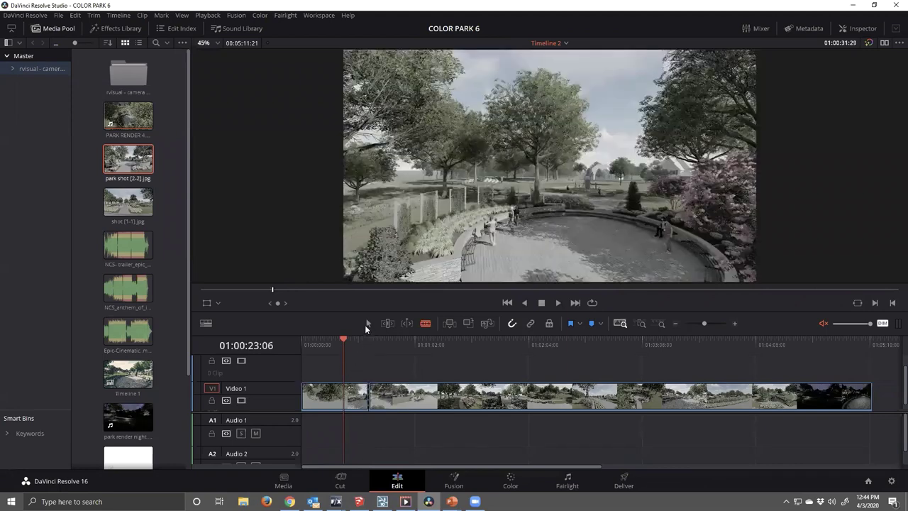
{"action": "left_click", "coordinate": [366, 323]}
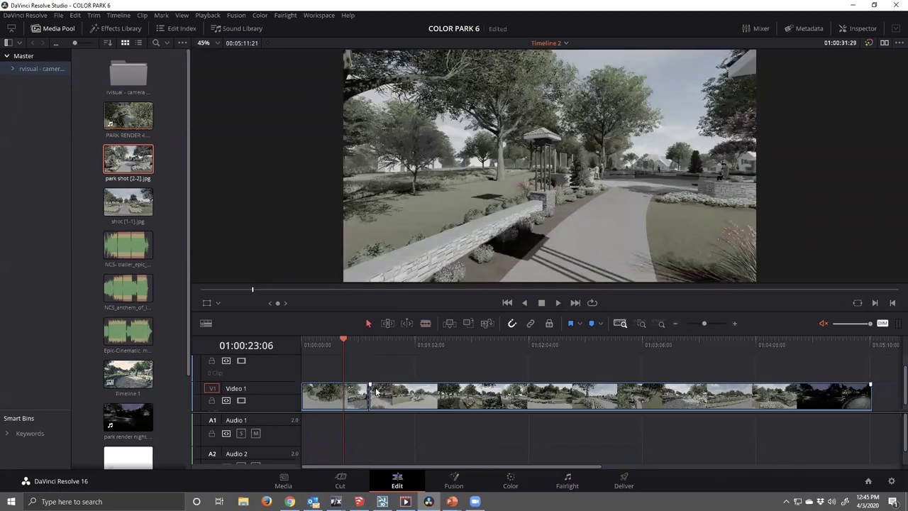
- Frame-step to the shot change near 01:00:49 and blade the V1 clip there
{"action": "left_click_drag", "start_coordinate": [347, 337], "coordinate": [390, 340]}
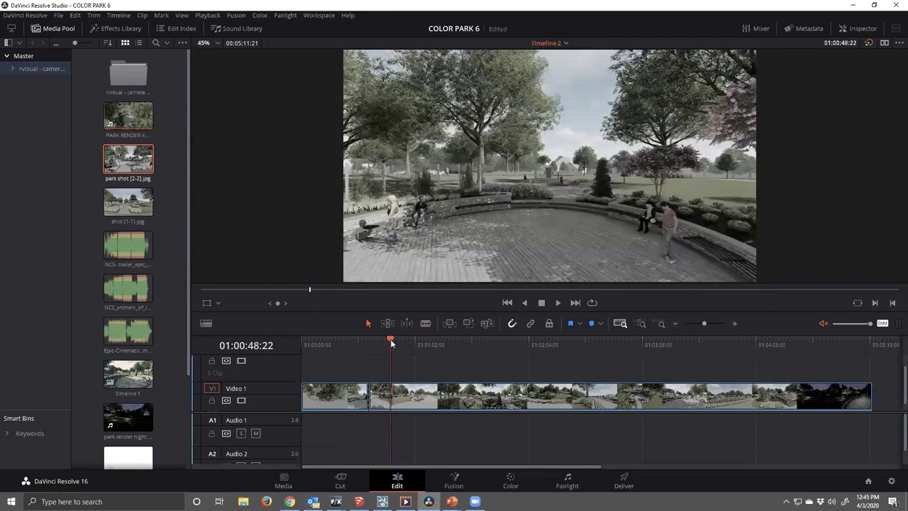
{"action": "key", "text": "Right"}
{"action": "key", "text": "Right"}
{"action": "key", "text": "Right"}
{"action": "key", "text": "Right"}
{"action": "key", "text": "Right"}
{"action": "key", "text": "Right"}
{"action": "key", "text": "Right"}
{"action": "key", "text": "Right"}
{"action": "key", "text": "Right"}
{"action": "key", "text": "Right"}
{"action": "key", "text": "Right"}
{"action": "key", "text": "Right"}
{"action": "key", "text": "Right"}
{"action": "key", "text": "Right"}
{"action": "key", "text": "Right"}
{"action": "key", "text": "Right"}
{"action": "key", "text": "Right"}
{"action": "key", "text": "Right"}
{"action": "key", "text": "Right"}
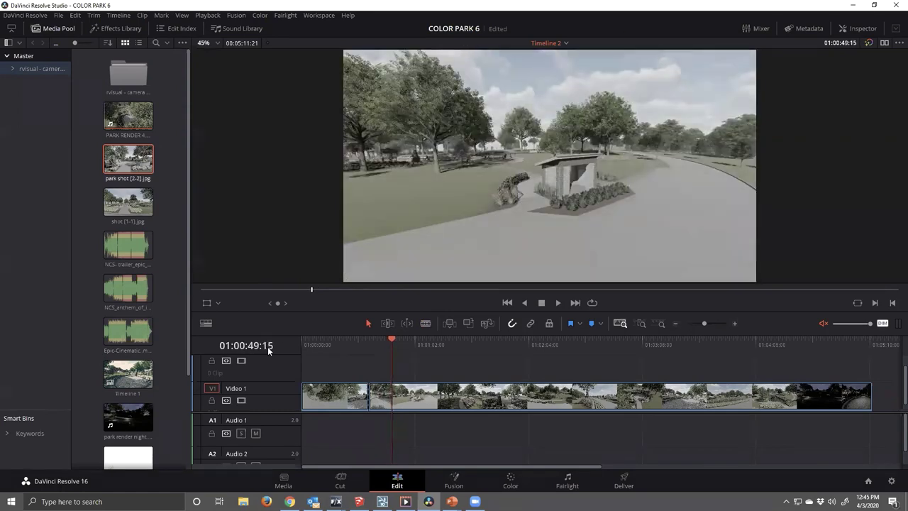
{"action": "key", "text": "Left"}
{"action": "key", "text": "Left"}
{"action": "key", "text": "Right"}
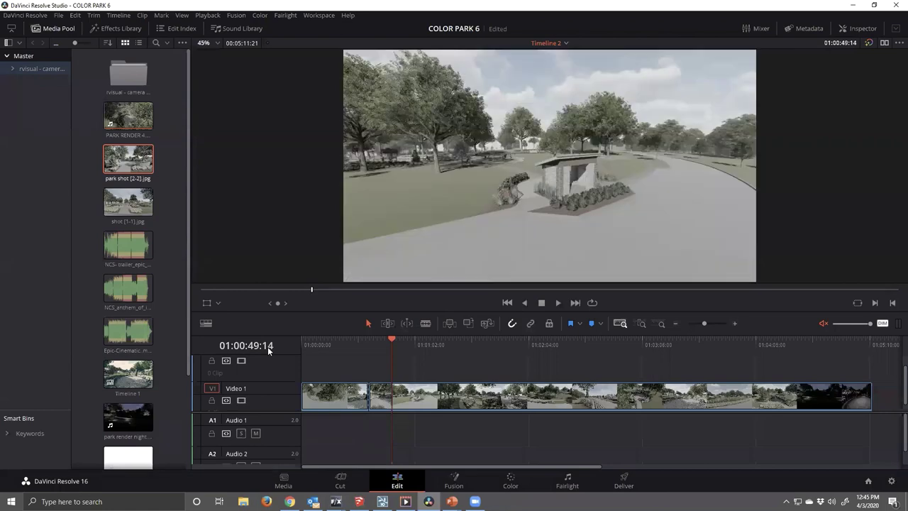
{"action": "key", "text": "Left"}
{"action": "key", "text": "Right"}
{"action": "left_click", "coordinate": [426, 323]}
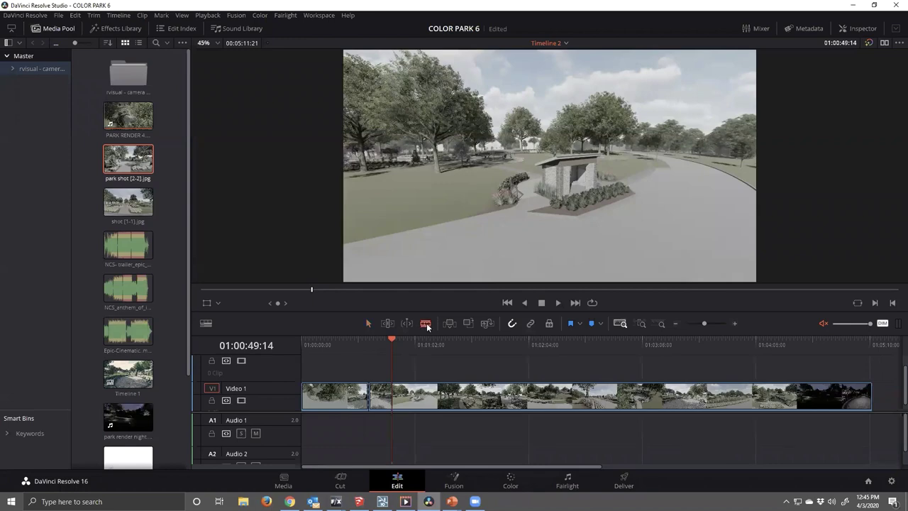
{"action": "left_click", "coordinate": [393, 390]}
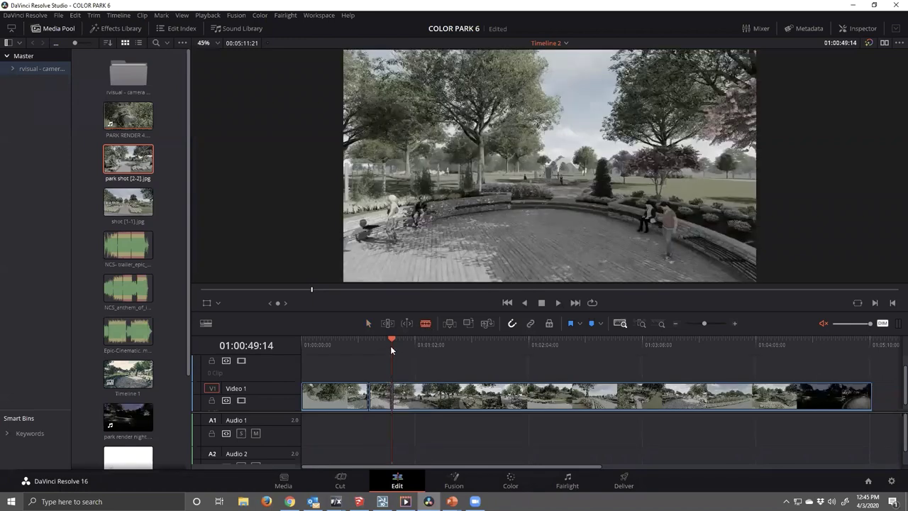
- Ripple-delete the short PARK sliver clip on V1 so the neighbouring shots close up
{"action": "left_click_drag", "start_coordinate": [391, 338], "coordinate": [351, 344]}
{"action": "left_click", "coordinate": [335, 344]}
{"action": "left_click", "coordinate": [367, 323]}
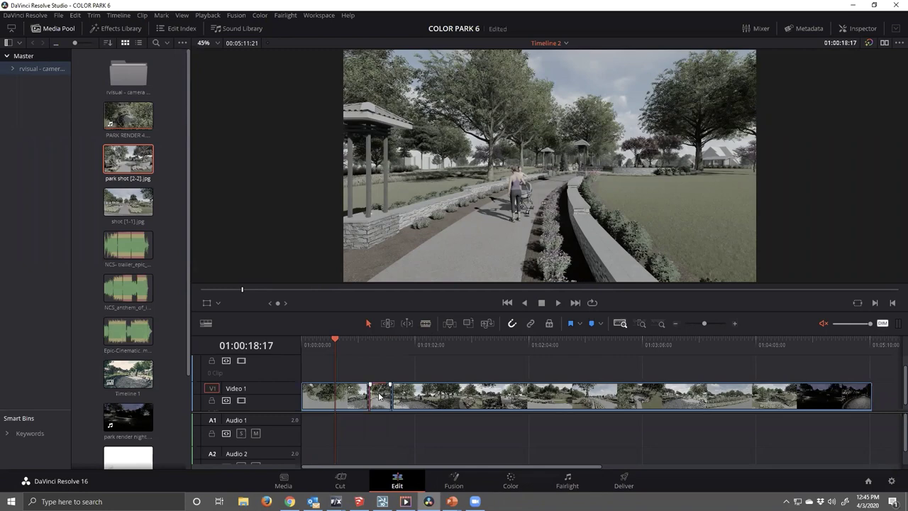
{"action": "scroll", "coordinate": [379, 396], "scroll_direction": "up", "scroll_amount": 1}
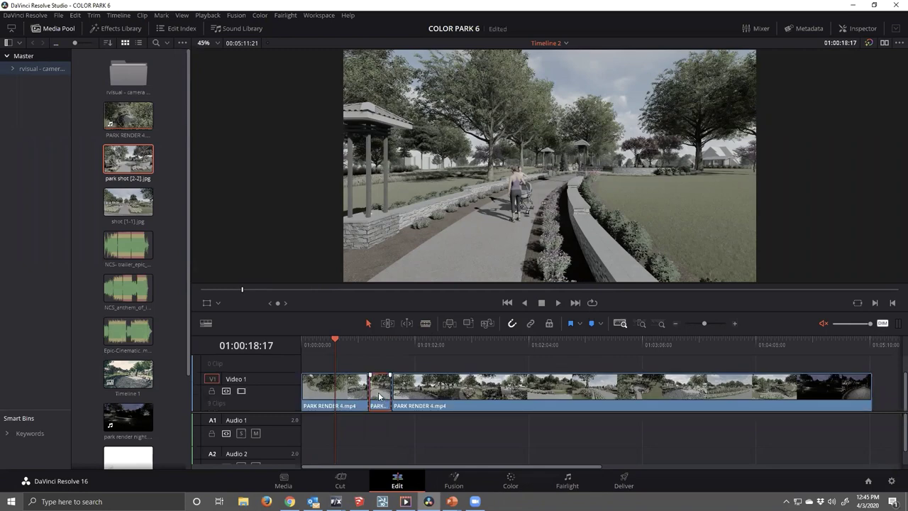
{"action": "right_click", "coordinate": [379, 395]}
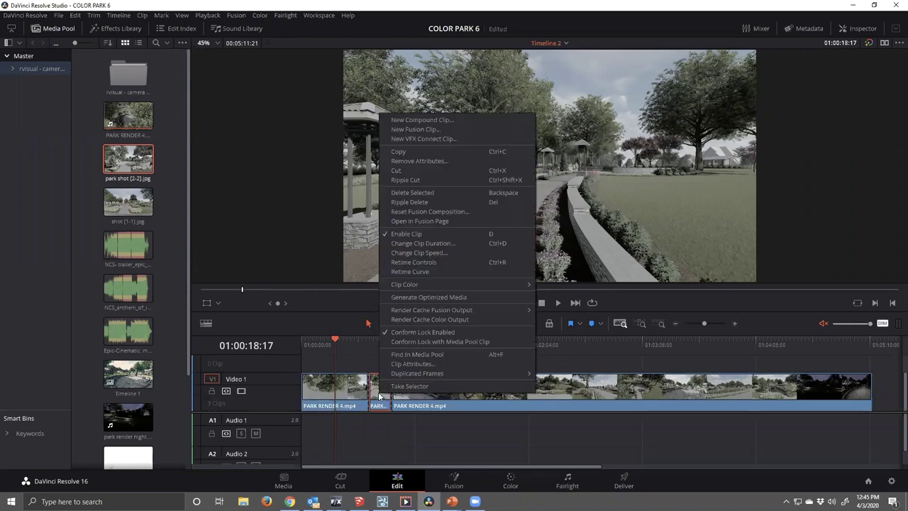
{"action": "left_click", "coordinate": [416, 193]}
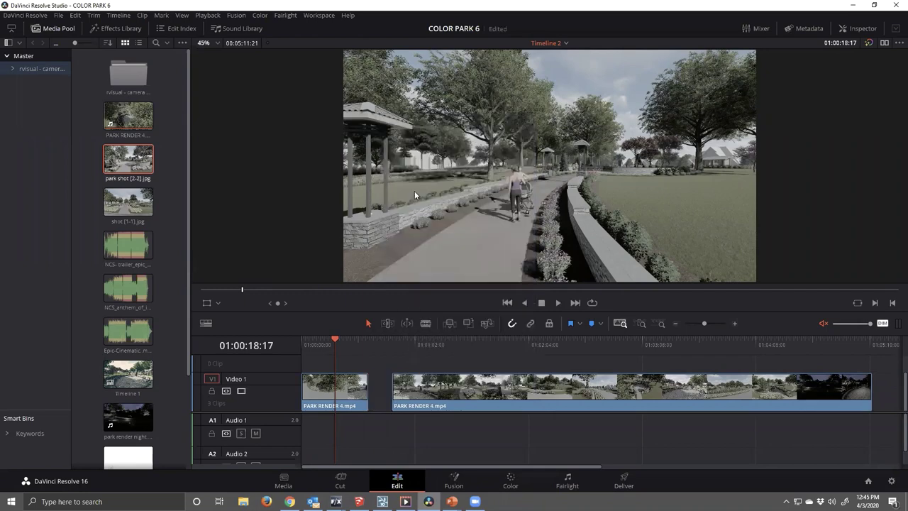
{"action": "left_click", "coordinate": [380, 390]}
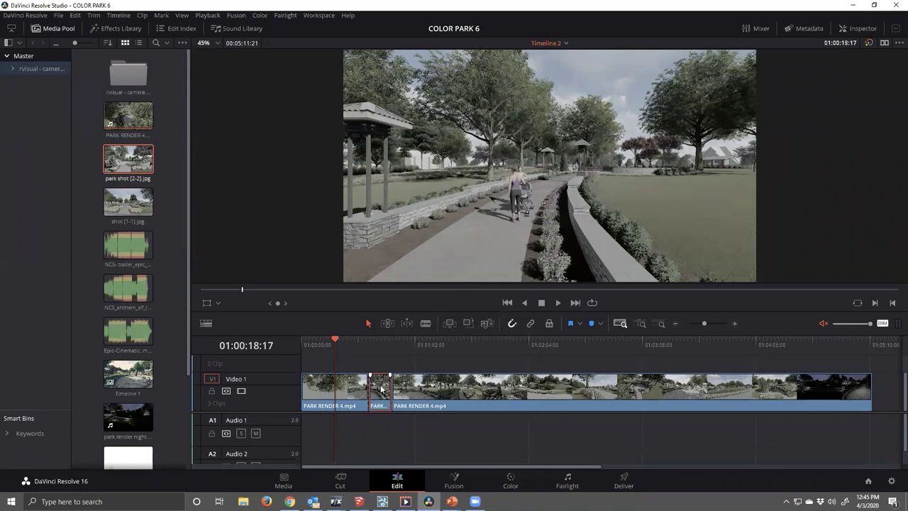
{"action": "right_click", "coordinate": [381, 388]}
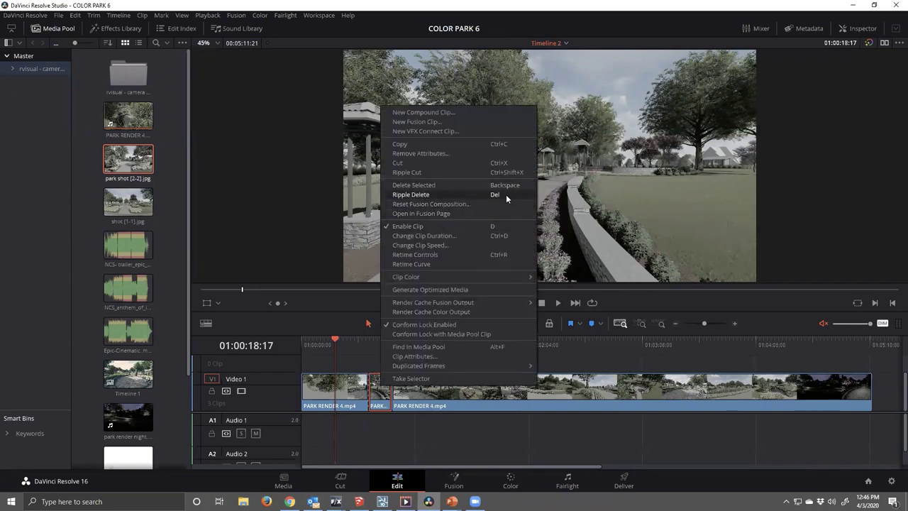
{"action": "left_click", "coordinate": [434, 195]}
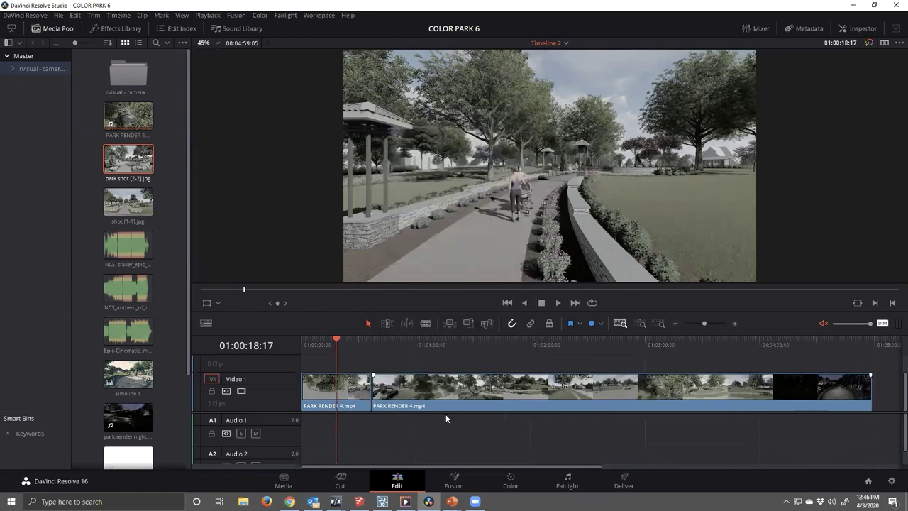
- Save the project and blade V1 at the next shot change found by frame-stepping
{"action": "key", "text": "ctrl+s"}
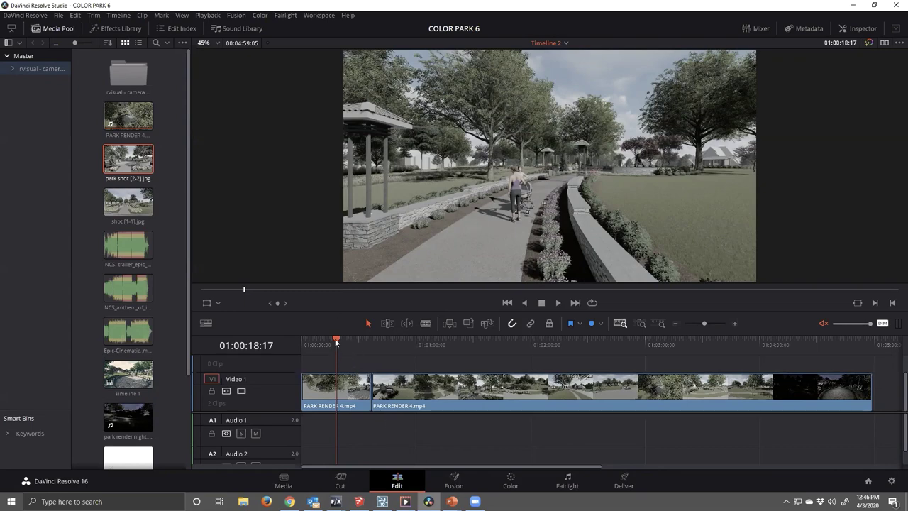
{"action": "left_click_drag", "start_coordinate": [335, 338], "coordinate": [413, 345]}
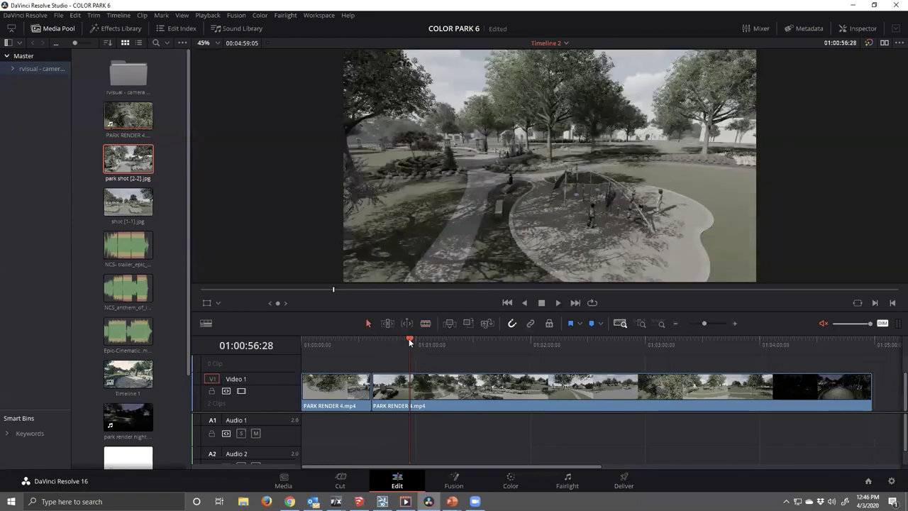
{"action": "left_click_drag", "start_coordinate": [409, 338], "coordinate": [445, 344]}
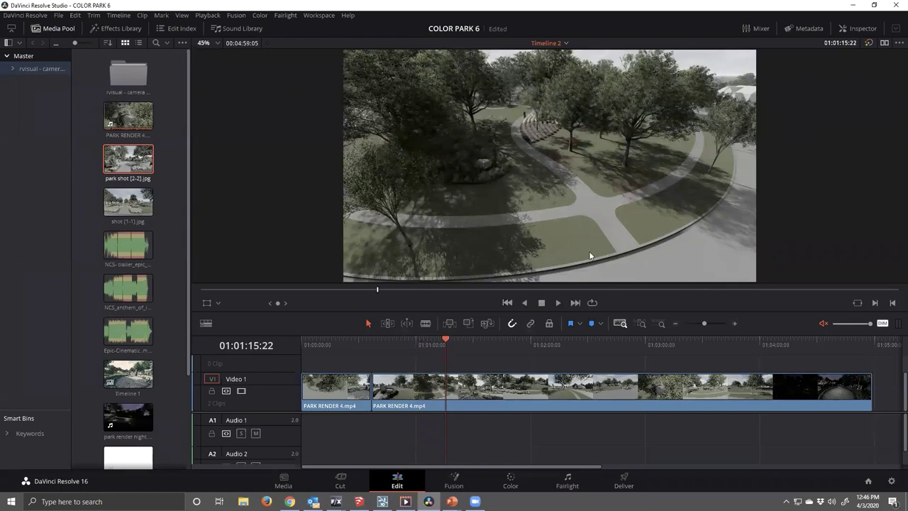
{"action": "key", "text": "Left"}
{"action": "key", "text": "Left"}
{"action": "key", "text": "Left"}
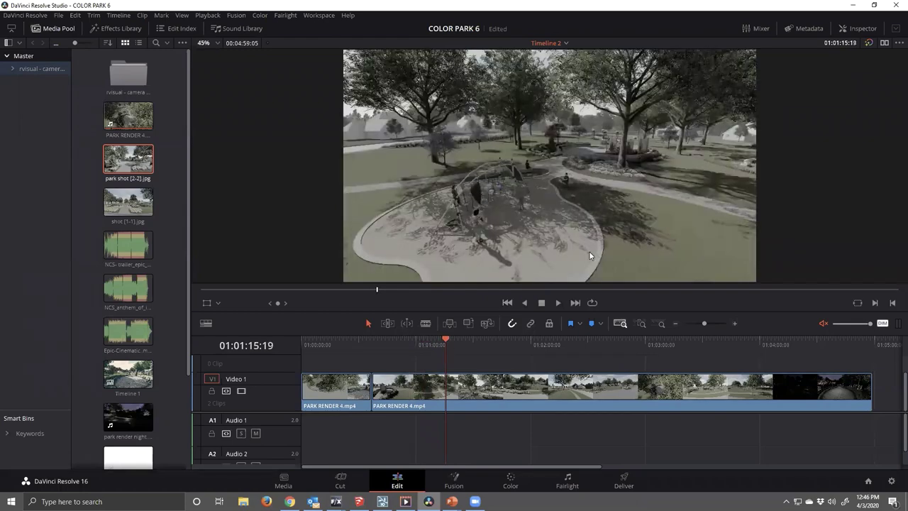
{"action": "key", "text": "Right"}
{"action": "key", "text": "Right"}
{"action": "key", "text": "Right"}
{"action": "key", "text": "Left"}
{"action": "key", "text": "Right"}
{"action": "key", "text": "Left"}
{"action": "key", "text": "Right"}
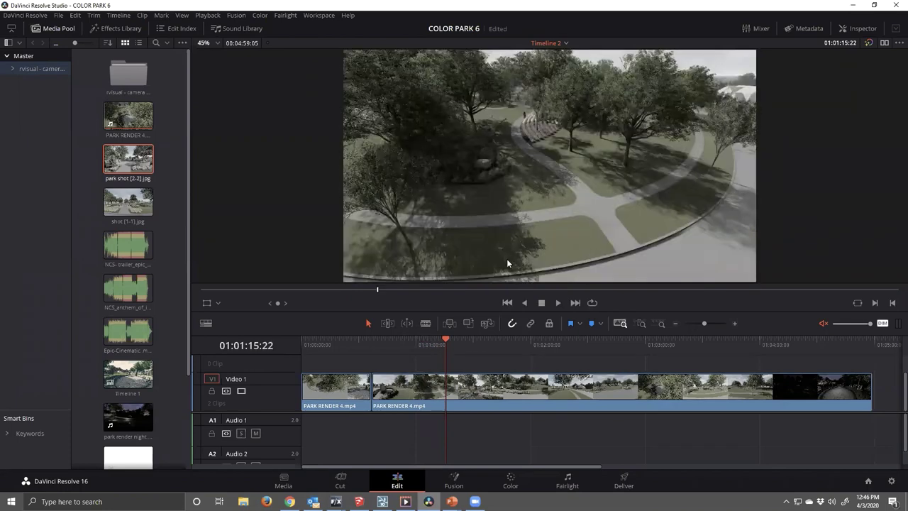
{"action": "left_click", "coordinate": [425, 324]}
{"action": "left_click", "coordinate": [450, 382]}
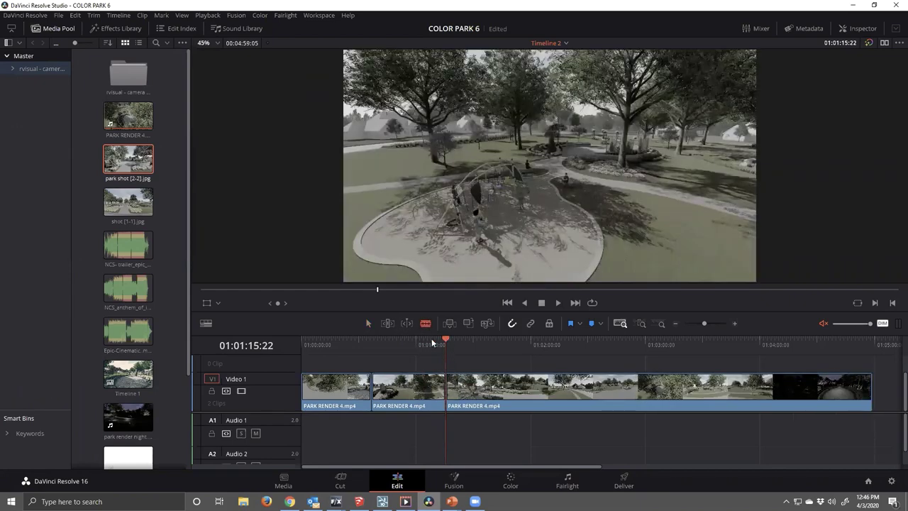
- Blade the third, fourth and last clips at their shot changes, the last near 01:04:27
{"action": "left_click", "coordinate": [418, 345]}
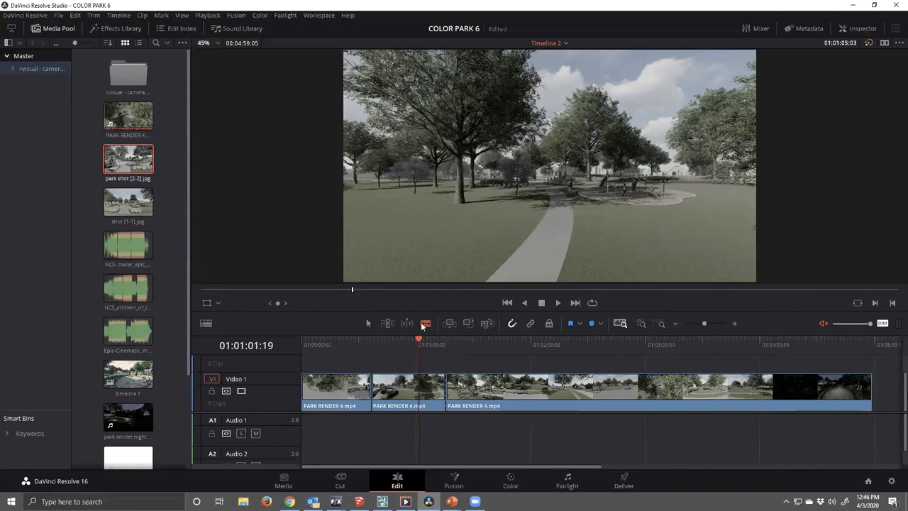
{"action": "left_click", "coordinate": [563, 383]}
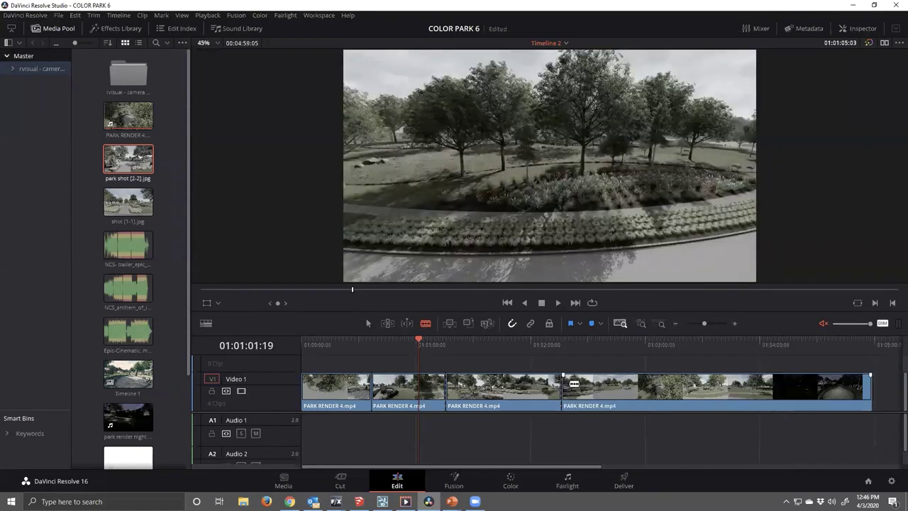
{"action": "left_click", "coordinate": [702, 385]}
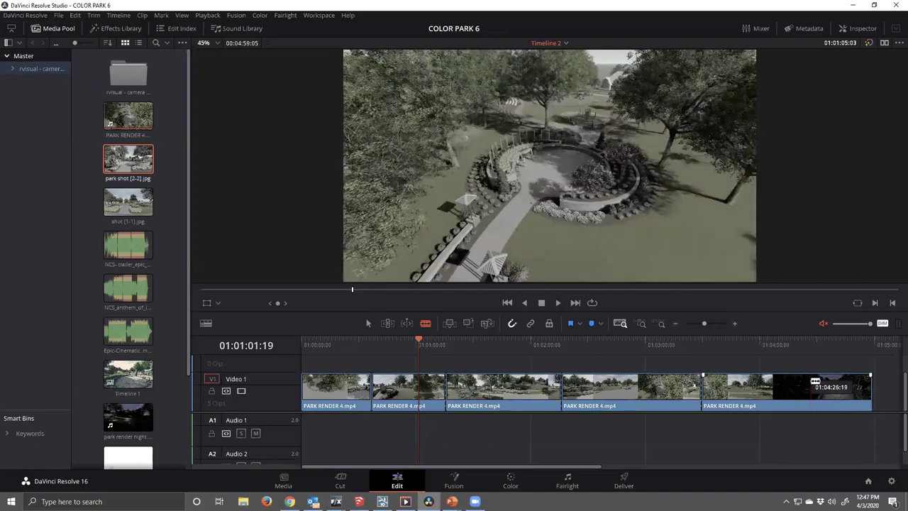
{"action": "left_click", "coordinate": [812, 381]}
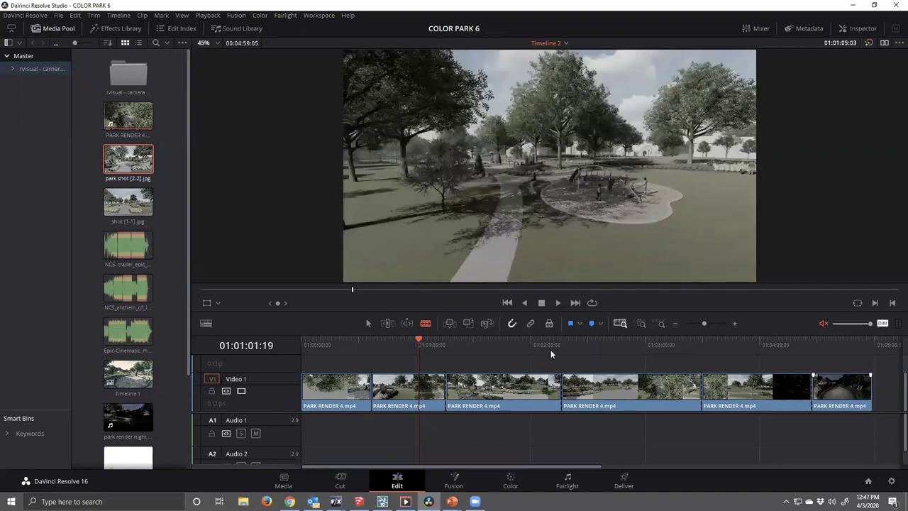
{"action": "left_click", "coordinate": [421, 339]}
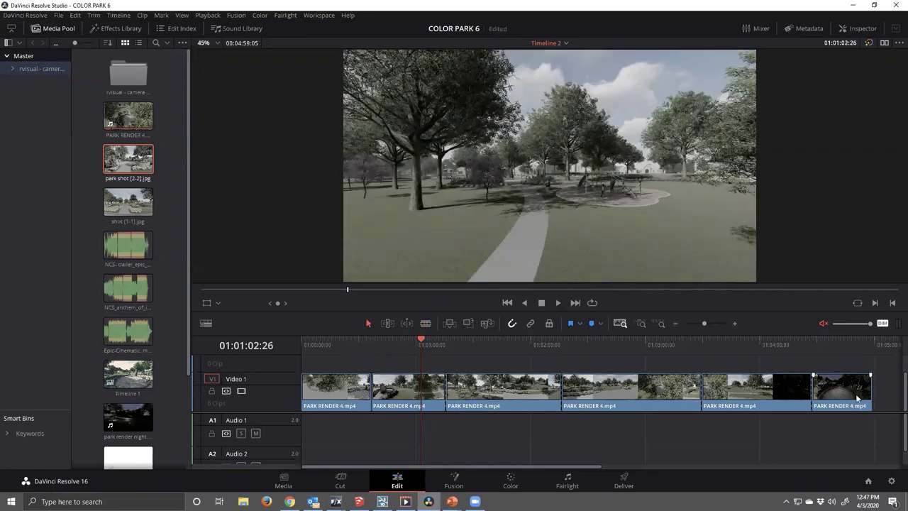
- Place the playhead at 01:00:23:08 near the timeline start
{"action": "left_click", "coordinate": [344, 359]}
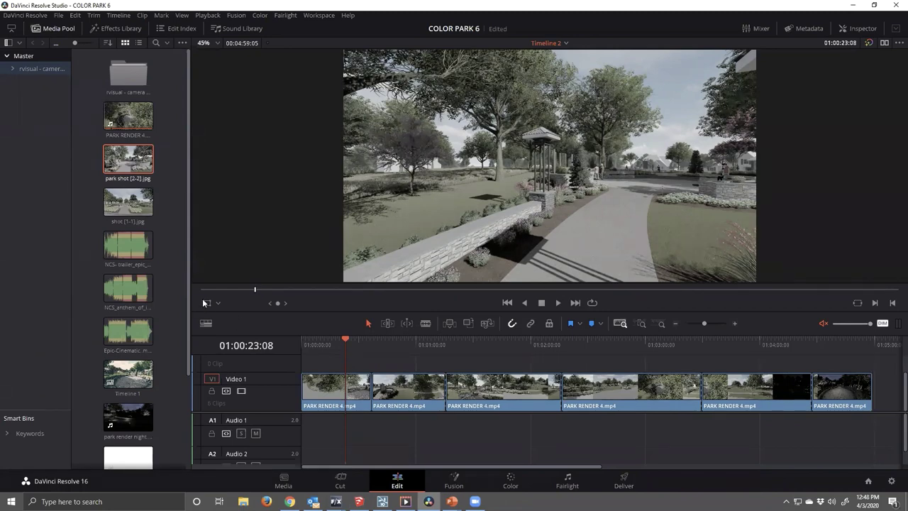
- Put NCS_anthem_of_inspiration_.mp3 on an enlarged Audio 1, starting near 01:00:16
{"action": "left_click", "coordinate": [123, 290]}
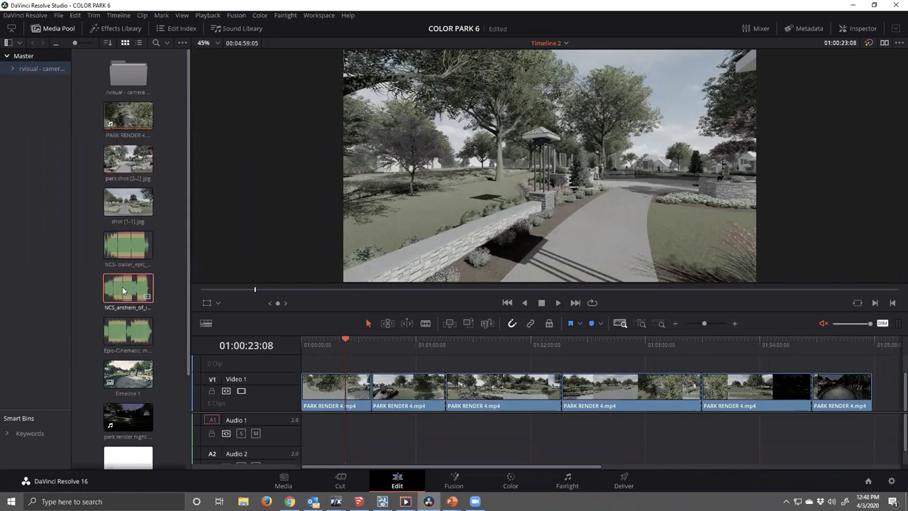
{"action": "left_click_drag", "start_coordinate": [123, 290], "coordinate": [394, 431]}
{"action": "left_click_drag", "start_coordinate": [345, 340], "coordinate": [332, 344]}
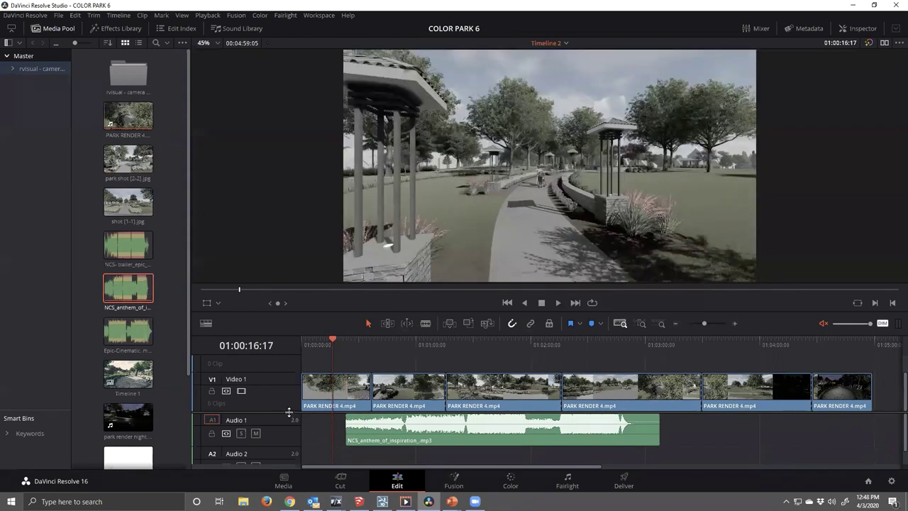
{"action": "scroll", "coordinate": [288, 413], "scroll_direction": "down", "scroll_amount": 1}
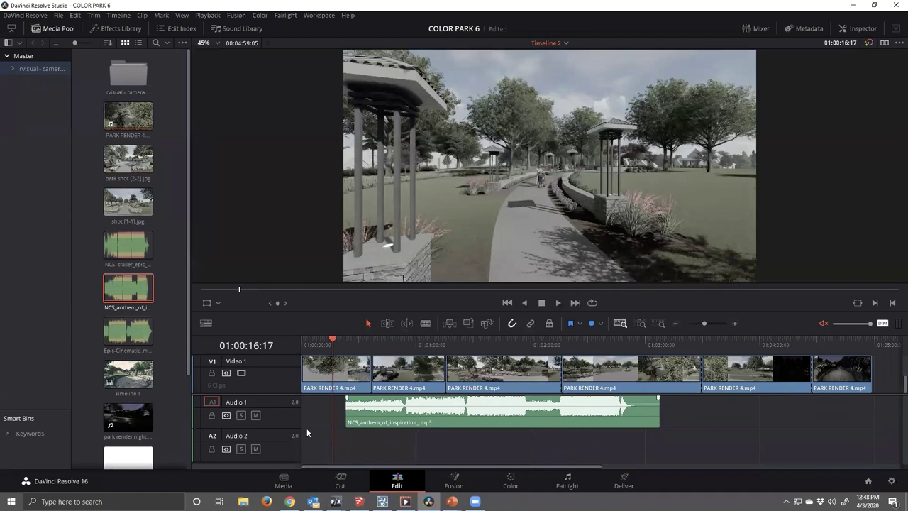
{"action": "left_click_drag", "start_coordinate": [281, 427], "coordinate": [278, 449]}
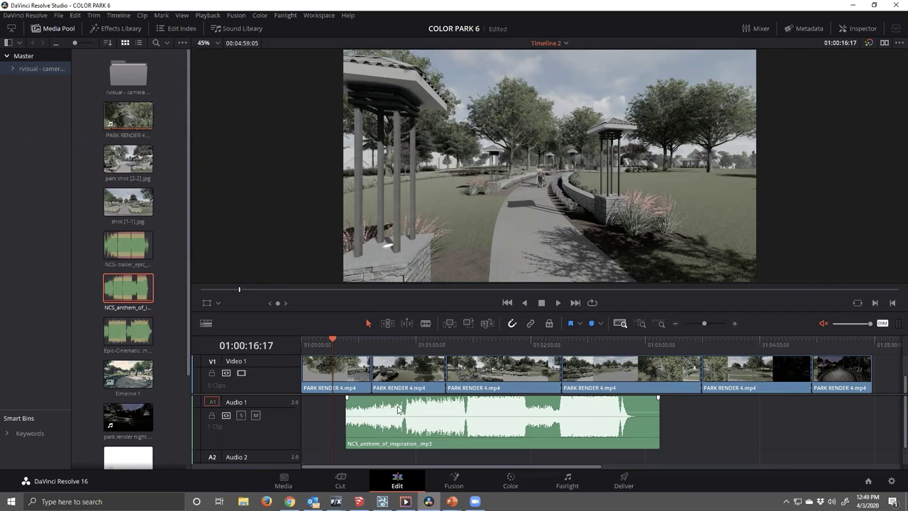
{"action": "left_click_drag", "start_coordinate": [399, 409], "coordinate": [386, 409]}
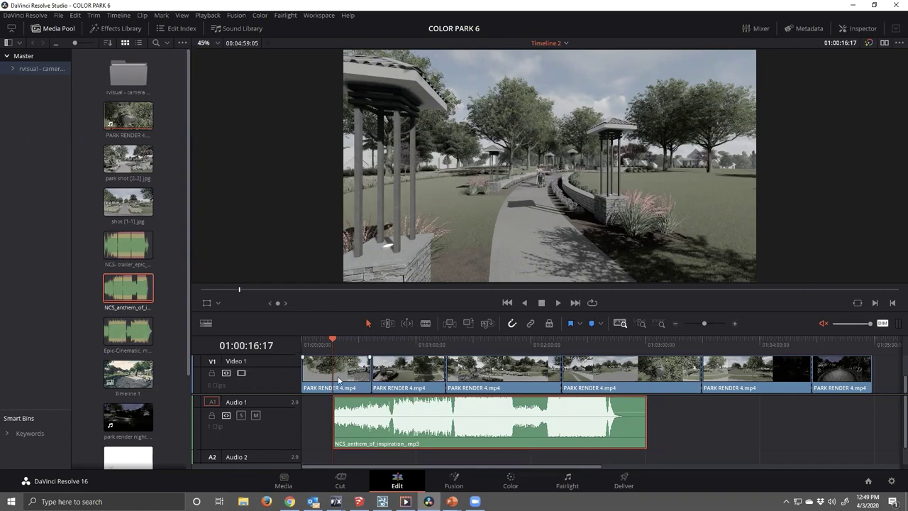
- Give the music clip a ramp-up fade-in, trim its end slightly, and shape its fade-out
{"action": "left_click_drag", "start_coordinate": [334, 345], "coordinate": [318, 345]}
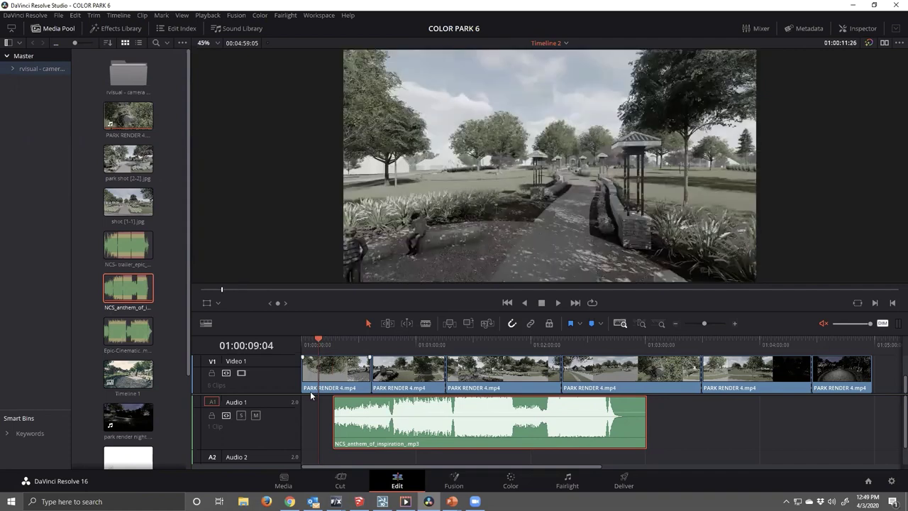
{"action": "left_click", "coordinate": [334, 397]}
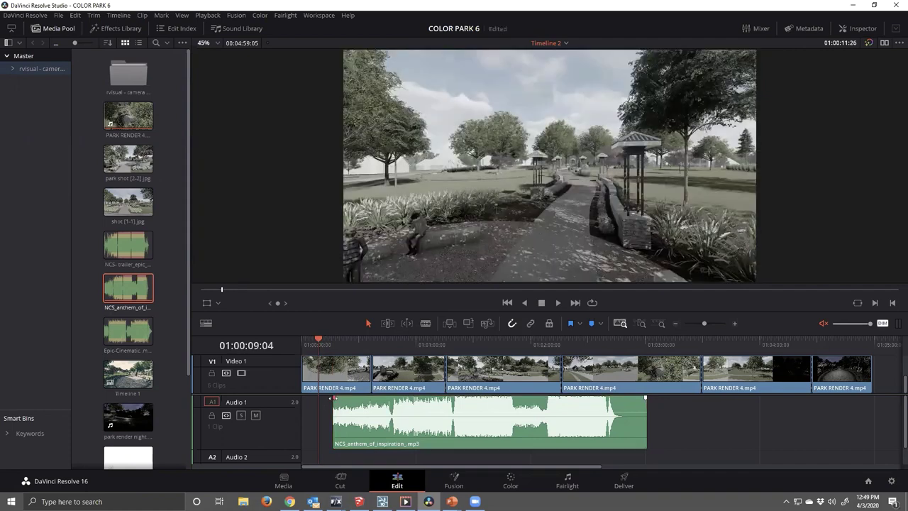
{"action": "mouse_move", "coordinate": [334, 398]}
{"action": "left_mouse_down"}
{"action": "mouse_move", "coordinate": [372, 398]}
{"action": "mouse_move", "coordinate": [334, 398]}
{"action": "left_mouse_up"}
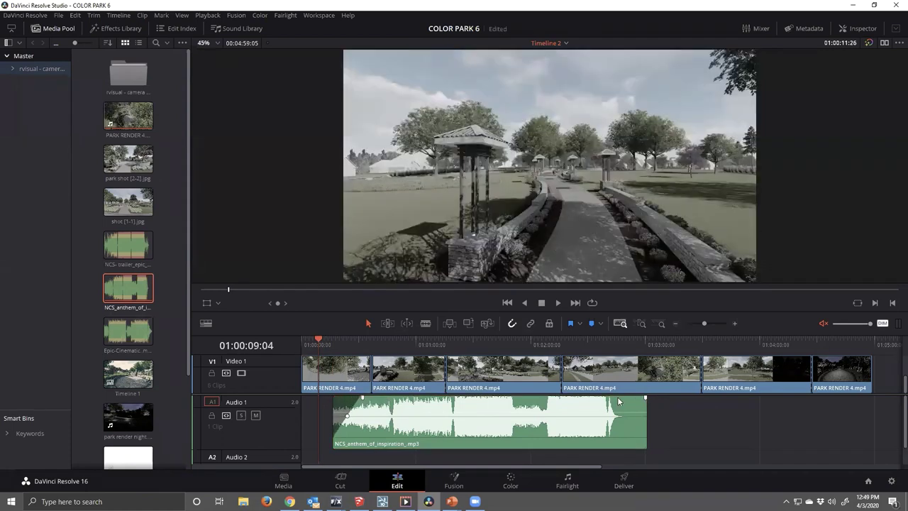
{"action": "left_click_drag", "start_coordinate": [645, 401], "coordinate": [605, 397]}
{"action": "left_click_drag", "start_coordinate": [345, 415], "coordinate": [333, 434]}
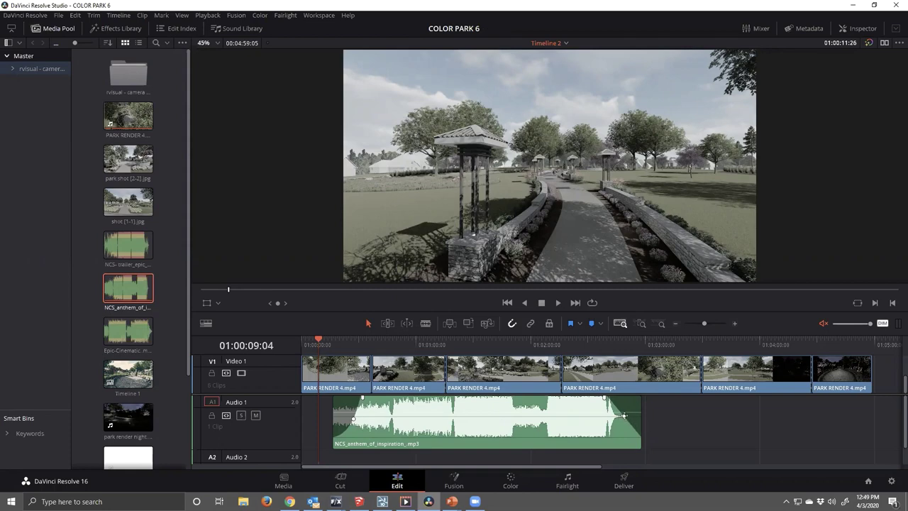
{"action": "left_click_drag", "start_coordinate": [625, 419], "coordinate": [636, 408]}
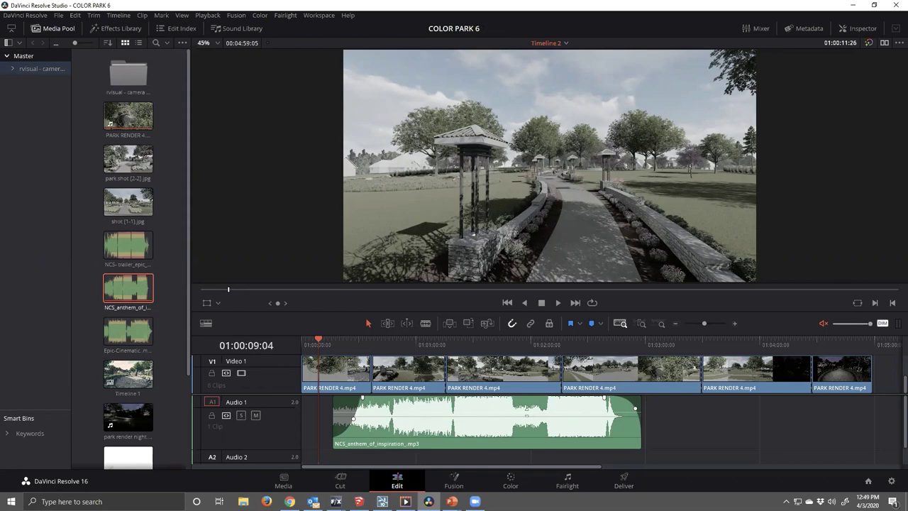
- Drop the music volume to about -4.26 dB, then normalize it to -9.0 dBFS sample peak
{"action": "left_click_drag", "start_coordinate": [526, 413], "coordinate": [527, 406]}
{"action": "right_click", "coordinate": [506, 412]}
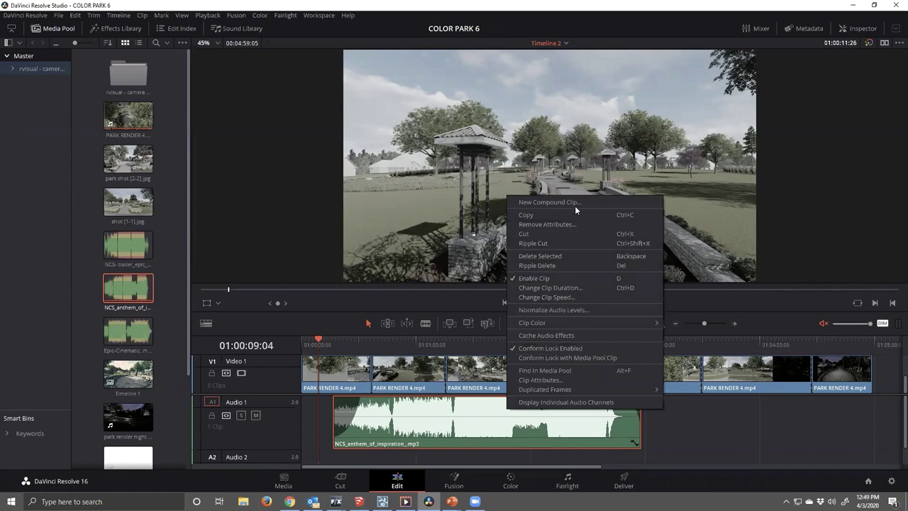
{"action": "left_click", "coordinate": [573, 310]}
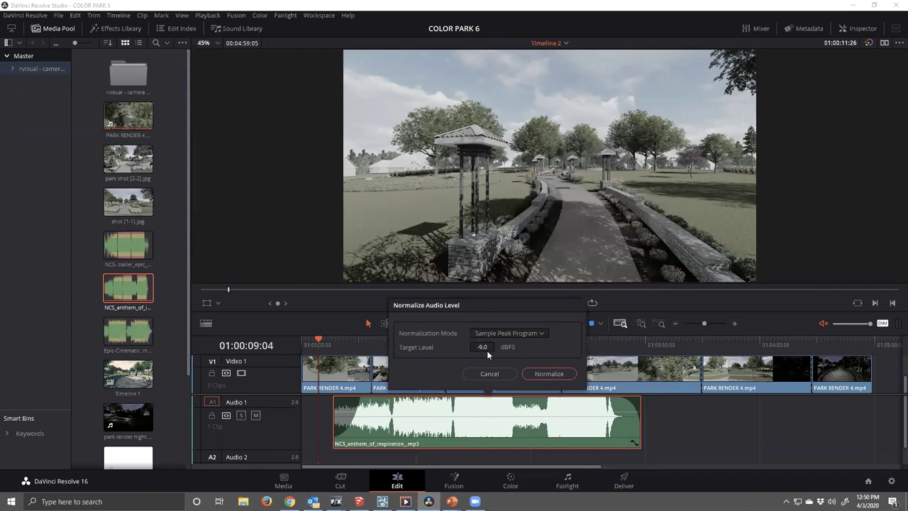
{"action": "left_click", "coordinate": [546, 373]}
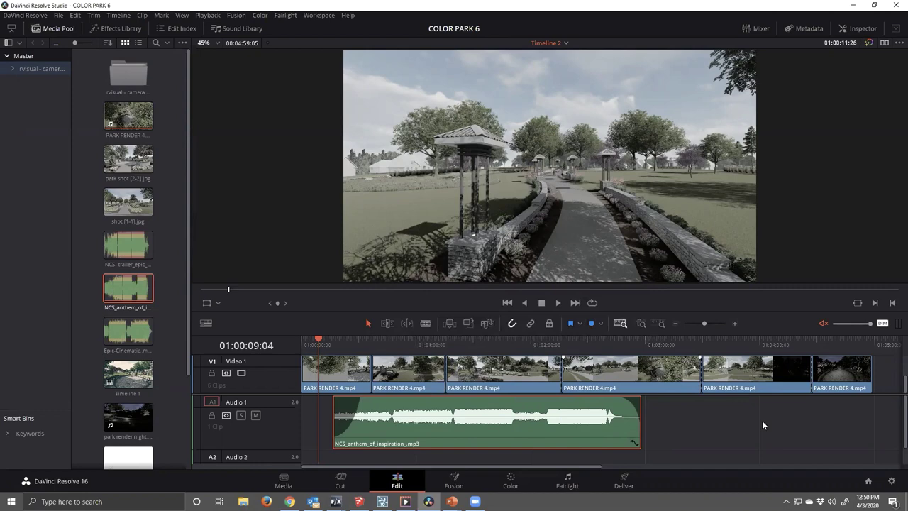
{"action": "left_click", "coordinate": [724, 442]}
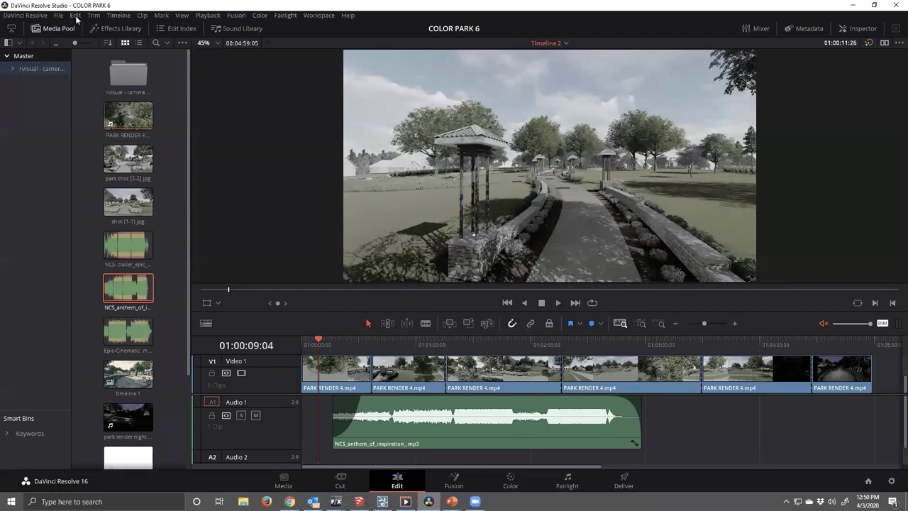
- Swap the Media Pool for the Effects Library's Toolbox > Video Transitions list
{"action": "left_click", "coordinate": [57, 27]}
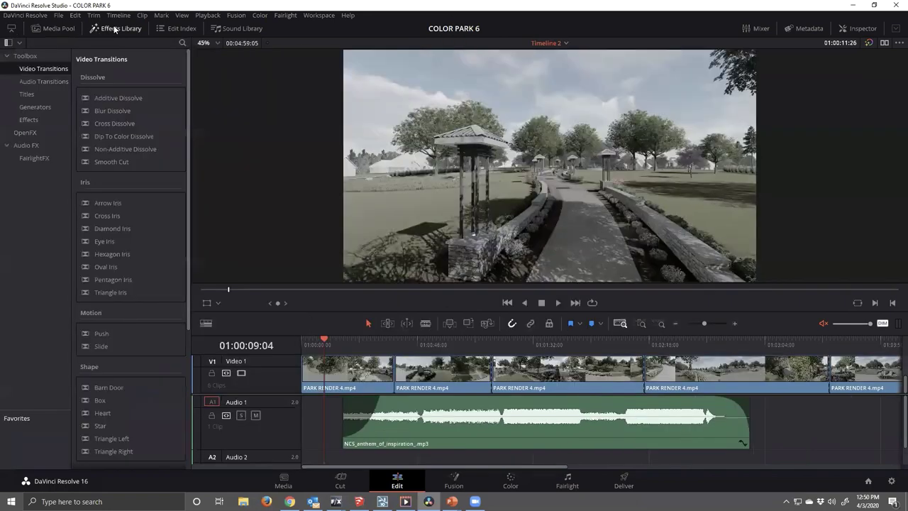
{"action": "left_click", "coordinate": [22, 56]}
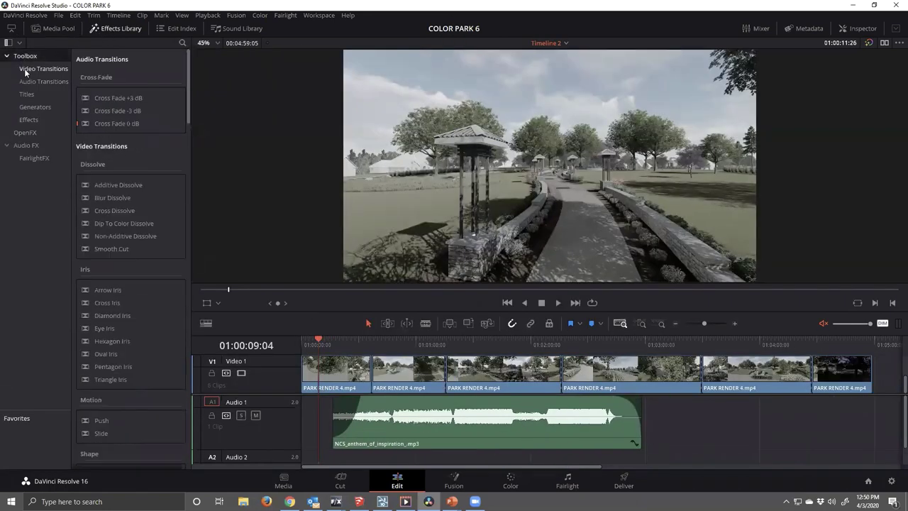
{"action": "left_click", "coordinate": [49, 69]}
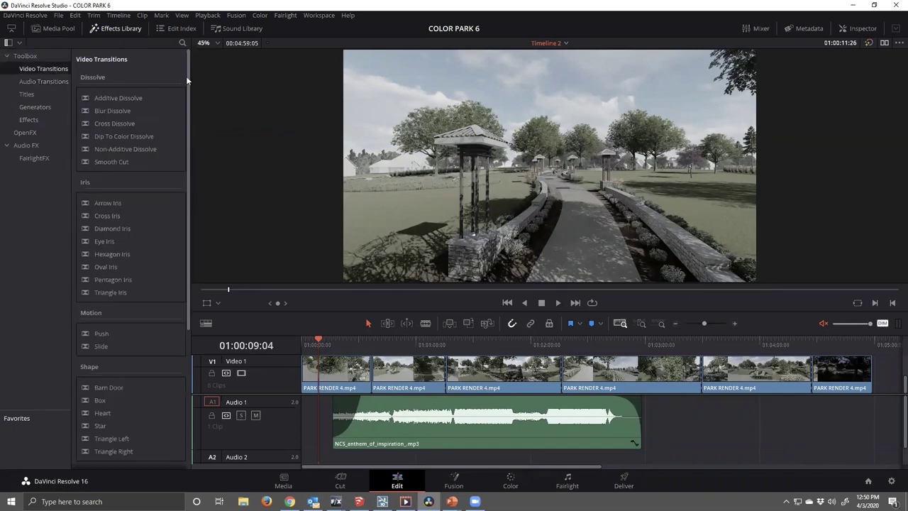
{"action": "left_click_drag", "start_coordinate": [186, 76], "coordinate": [187, 229]}
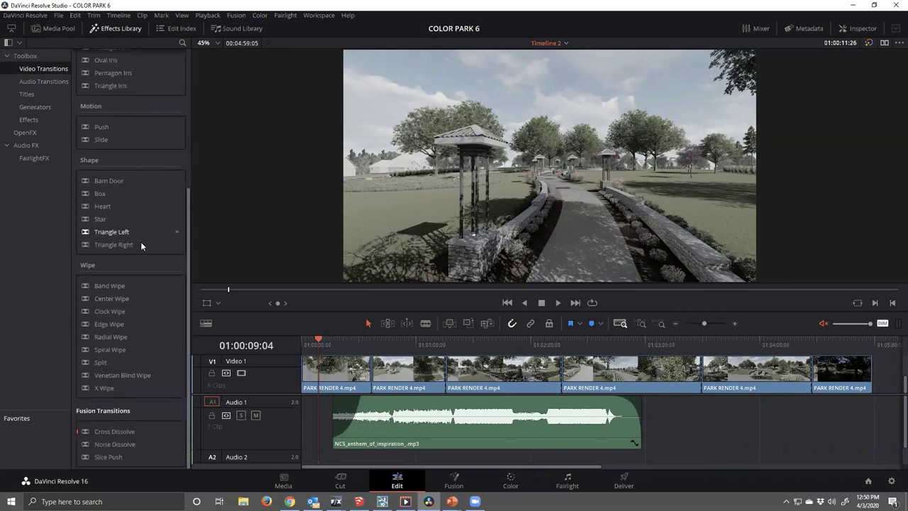
{"action": "scroll", "coordinate": [101, 268], "scroll_direction": "up", "scroll_amount": 5}
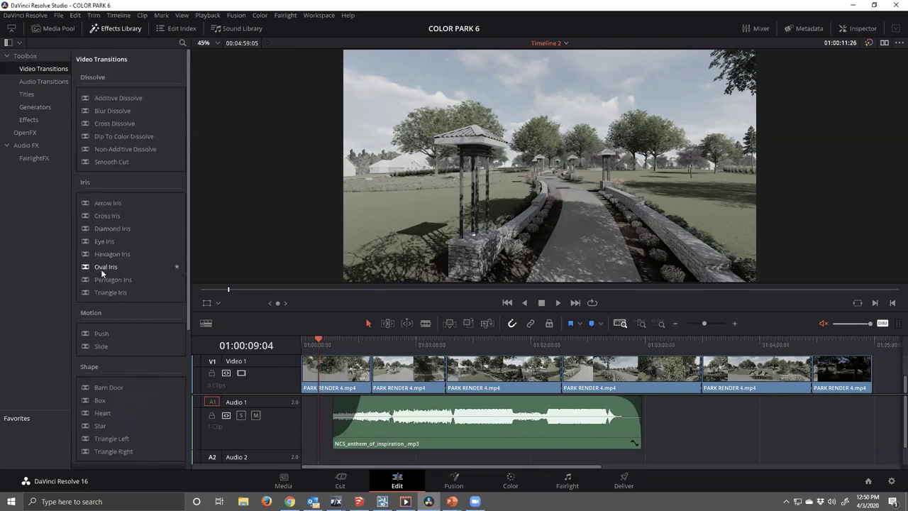
{"action": "scroll", "coordinate": [100, 269], "scroll_direction": "down", "scroll_amount": 5}
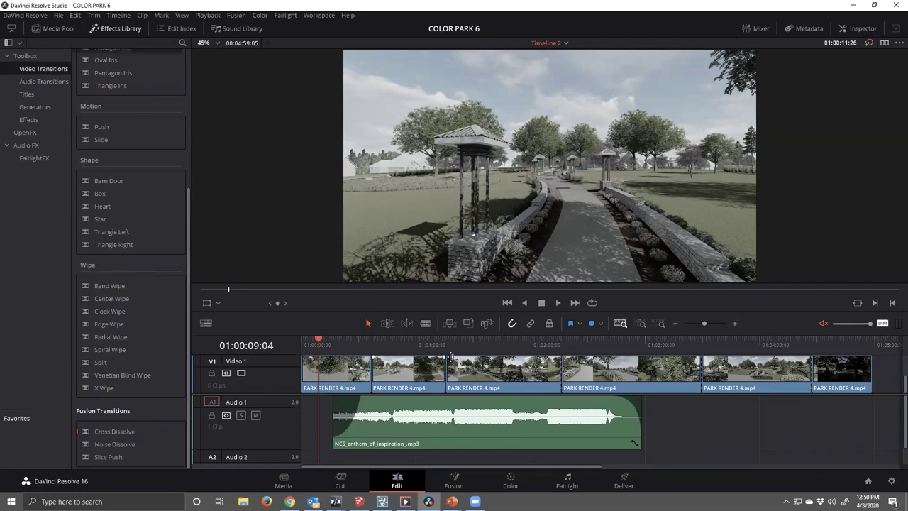
{"action": "left_click_drag", "start_coordinate": [321, 345], "coordinate": [354, 341]}
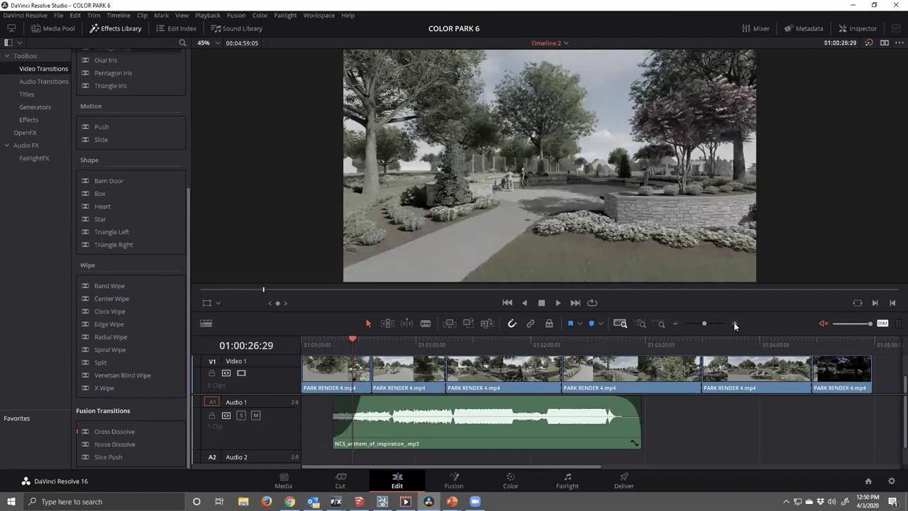
- Drop a Cross Dissolve onto the V1 cut near 01:00:36
{"action": "left_click", "coordinate": [735, 323]}
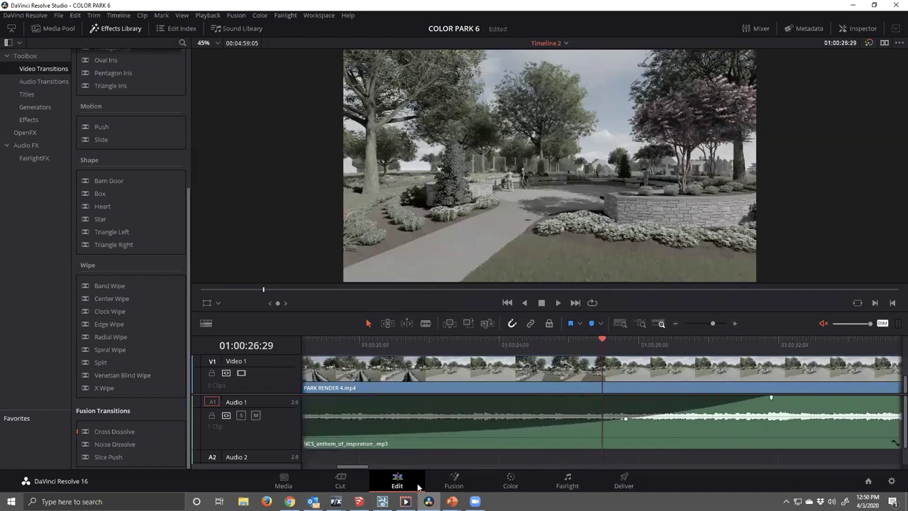
{"action": "left_click_drag", "start_coordinate": [354, 467], "coordinate": [381, 468]}
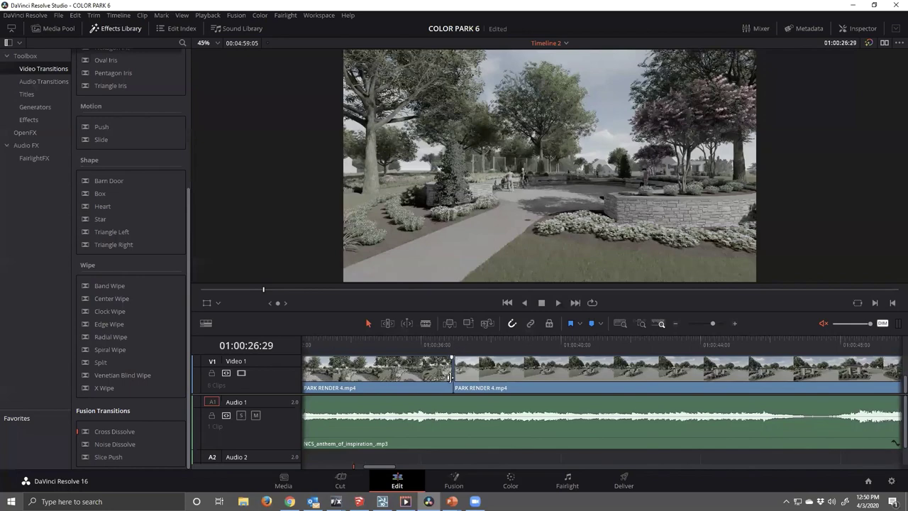
{"action": "left_click", "coordinate": [395, 342]}
{"action": "left_click_drag", "start_coordinate": [400, 337], "coordinate": [444, 341]}
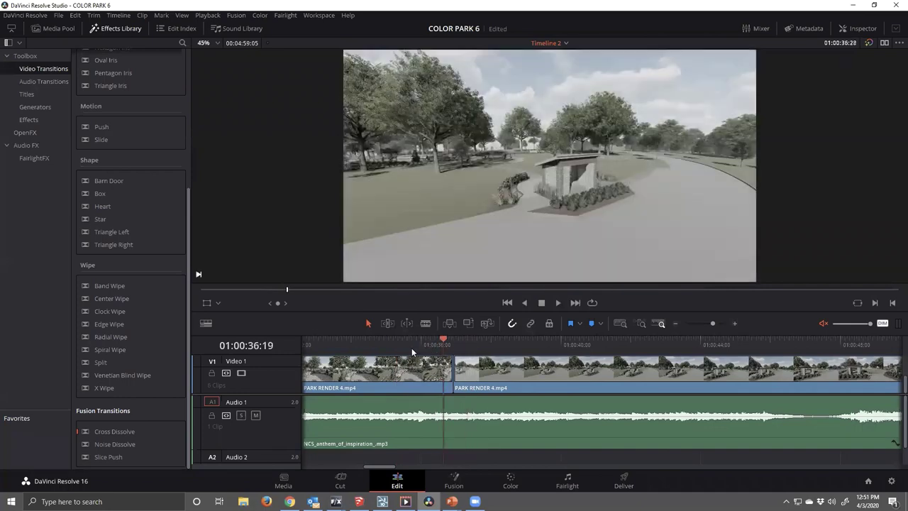
{"action": "left_click", "coordinate": [412, 347]}
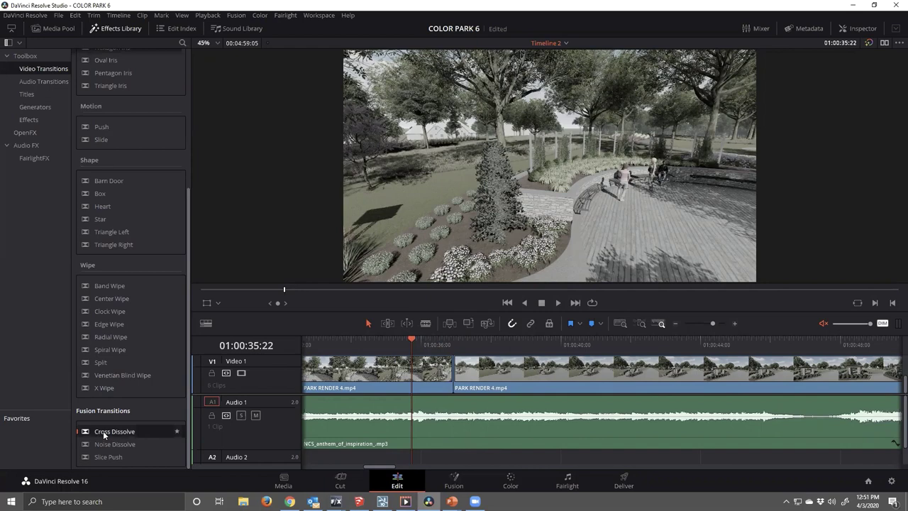
{"action": "left_click_drag", "start_coordinate": [103, 430], "coordinate": [452, 373]}
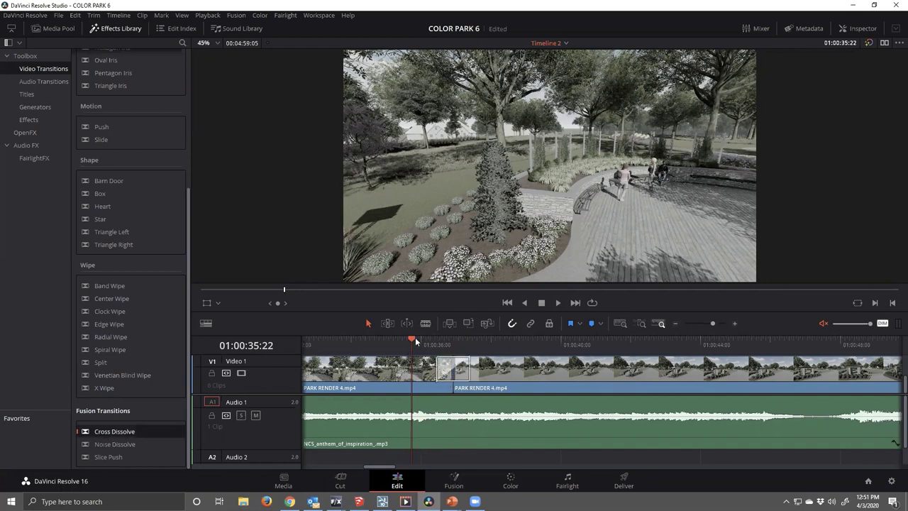
{"action": "left_click_drag", "start_coordinate": [415, 337], "coordinate": [407, 341]}
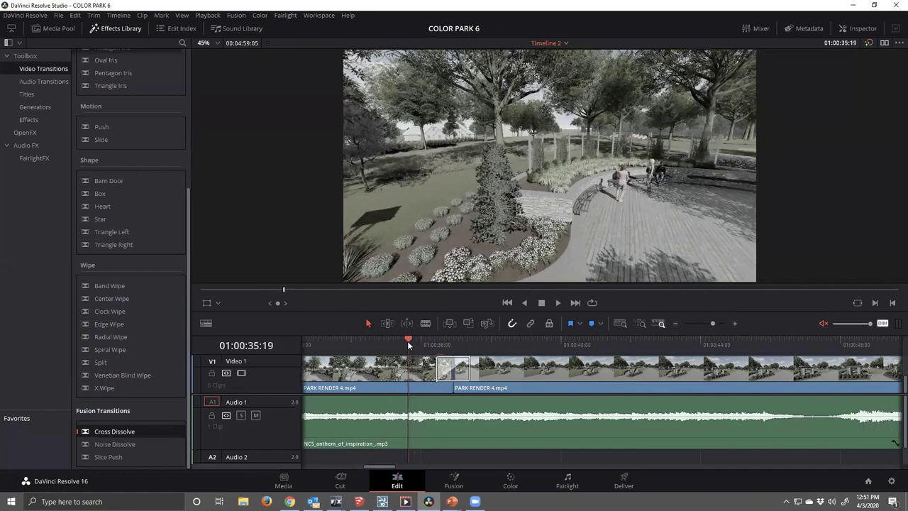
{"action": "left_click", "coordinate": [438, 369]}
- Preview the dissolve by playing through it forward and backward
{"action": "key", "text": "space"}
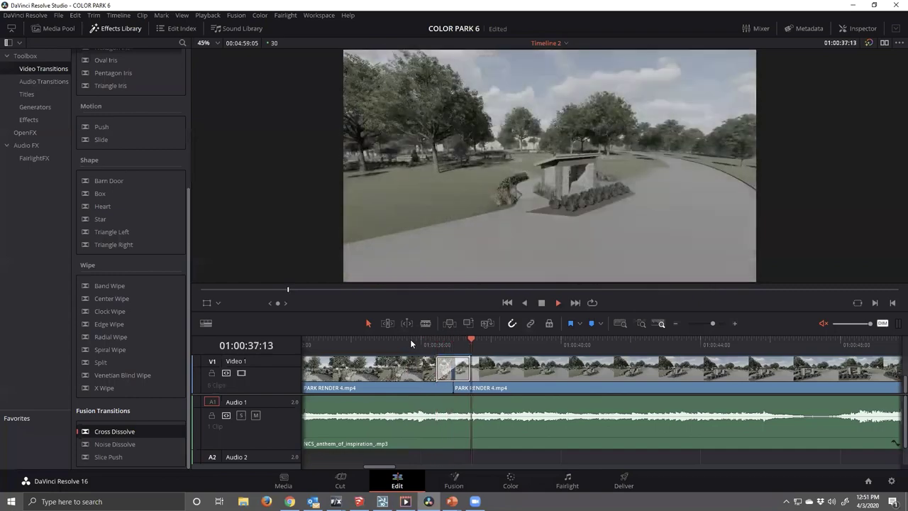
{"action": "key", "text": "space"}
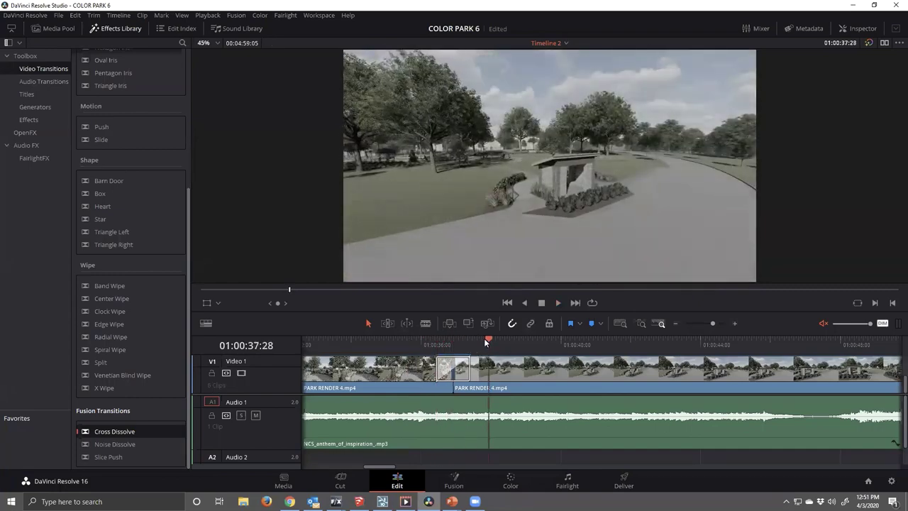
{"action": "key", "text": "j"}
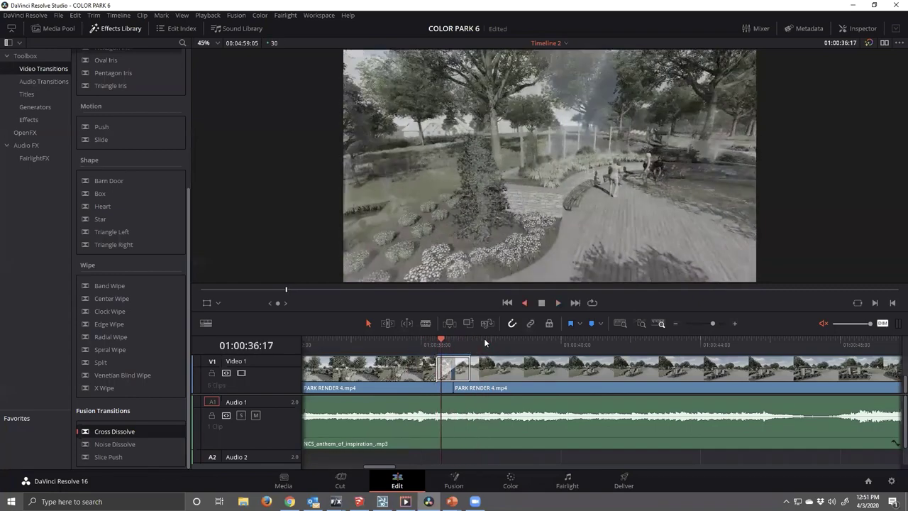
{"action": "key", "text": "l"}
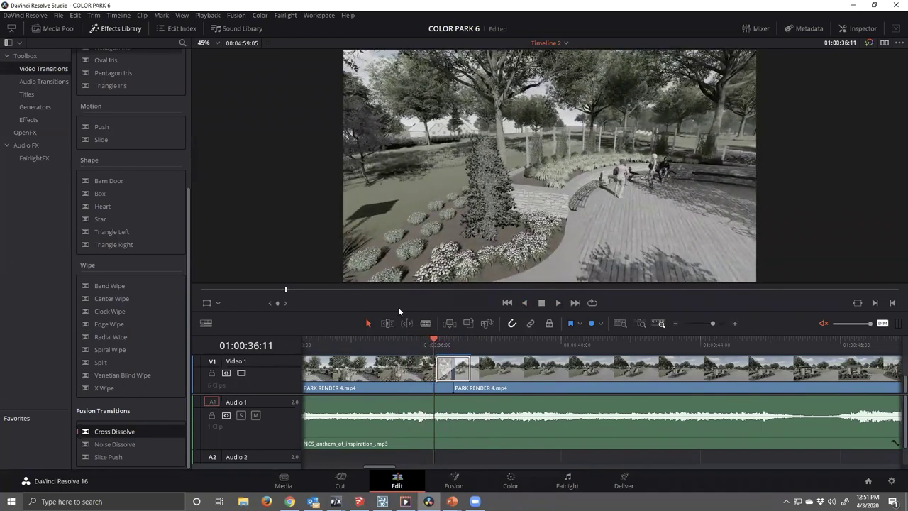
- Zoom to the full timeline and set Cross Dissolve as the standard transition
{"action": "left_click", "coordinate": [620, 324]}
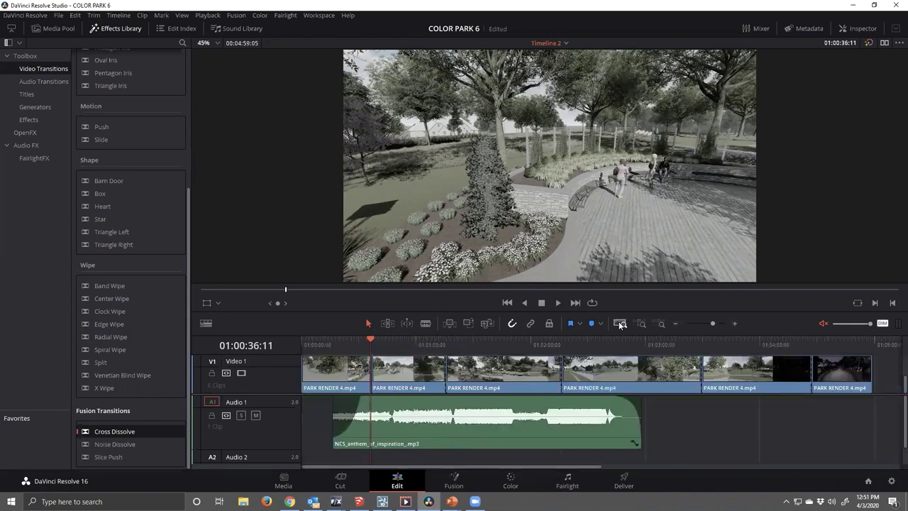
{"action": "scroll", "coordinate": [94, 156], "scroll_direction": "up", "scroll_amount": 3}
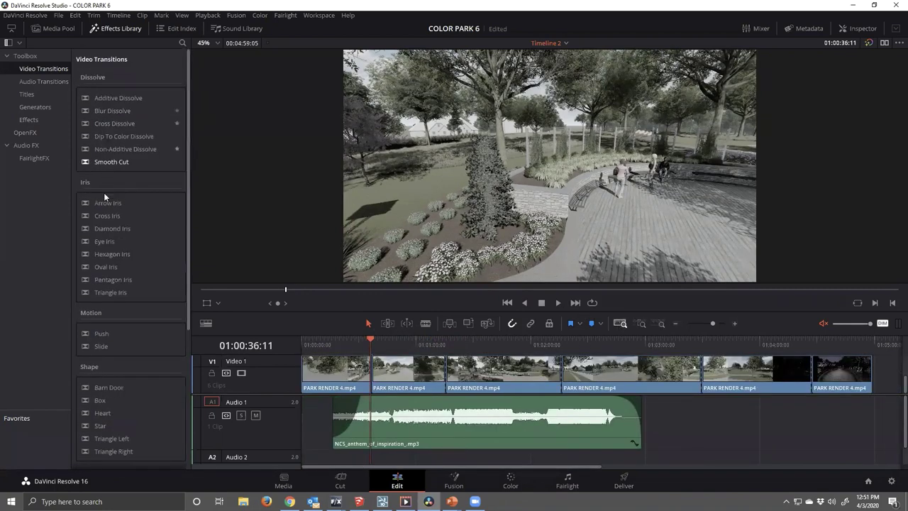
{"action": "scroll", "coordinate": [104, 206], "scroll_direction": "down", "scroll_amount": 3}
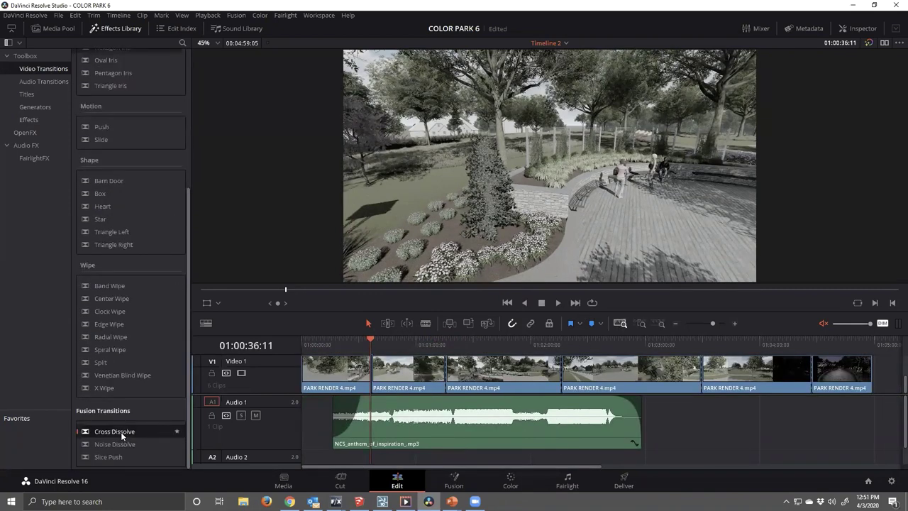
{"action": "right_click", "coordinate": [121, 431]}
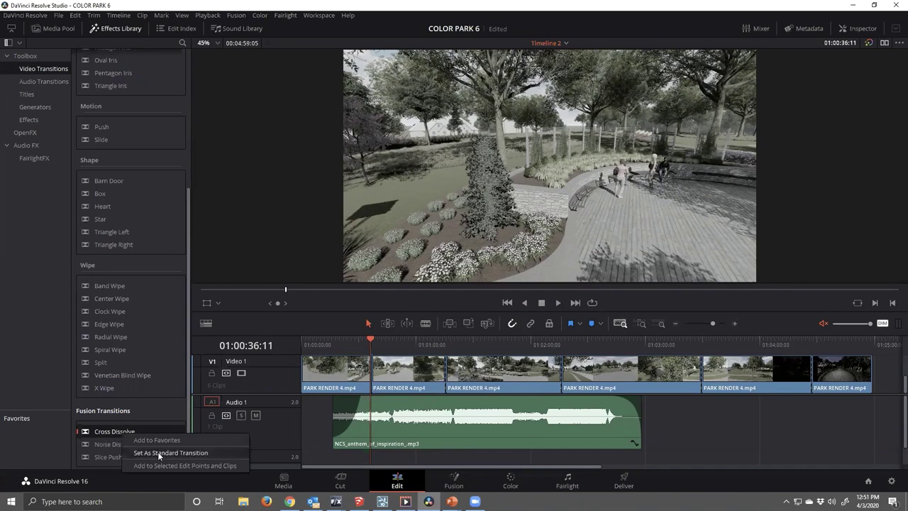
{"action": "left_click", "coordinate": [713, 427]}
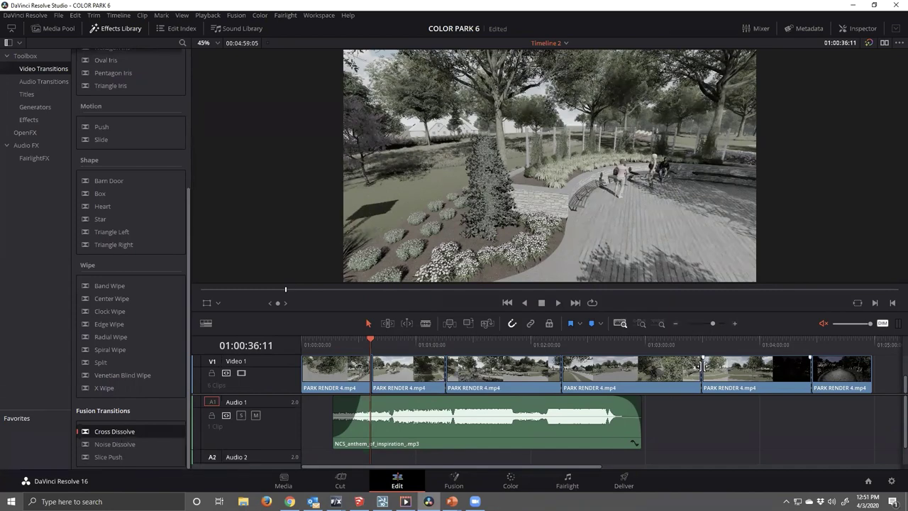
{"action": "right_click", "coordinate": [700, 368]}
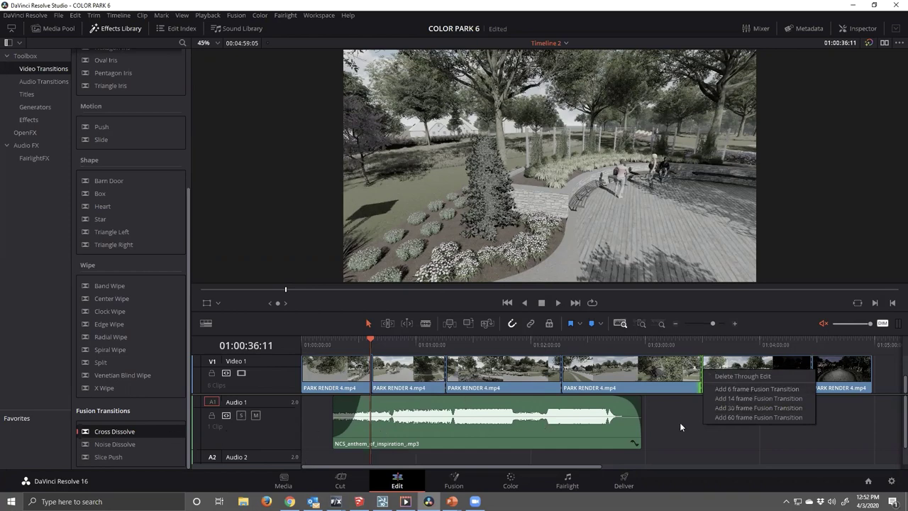
{"action": "left_click", "coordinate": [685, 441]}
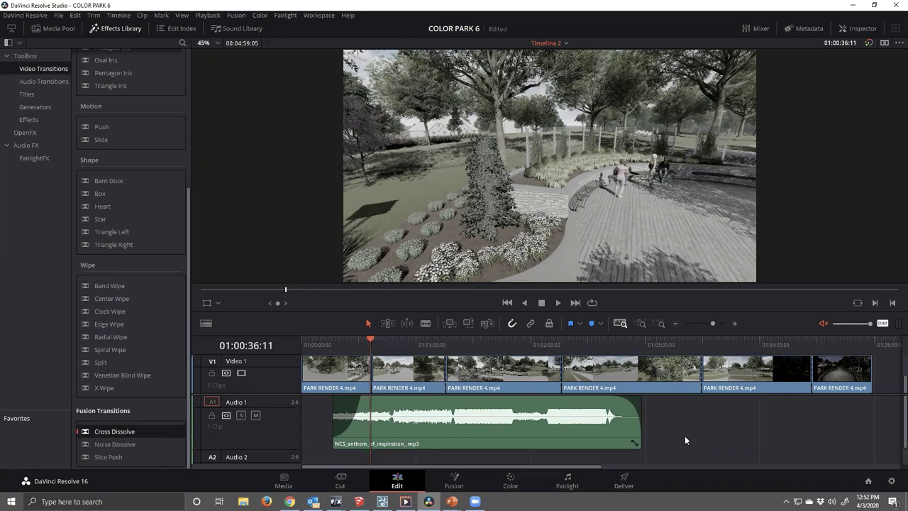
- Switch to the Color page with all timeline clip thumbnails shown and shift node 01 left
{"action": "left_click", "coordinate": [510, 481]}
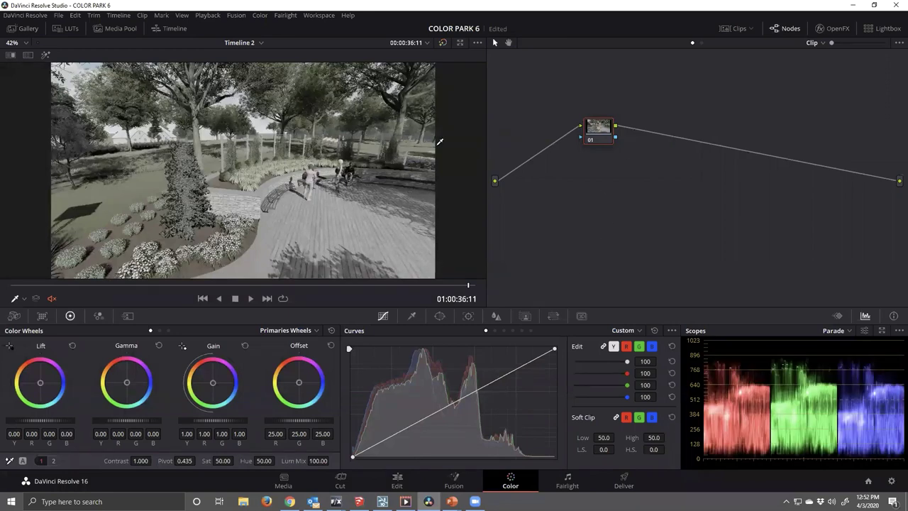
{"action": "left_click", "coordinate": [740, 28]}
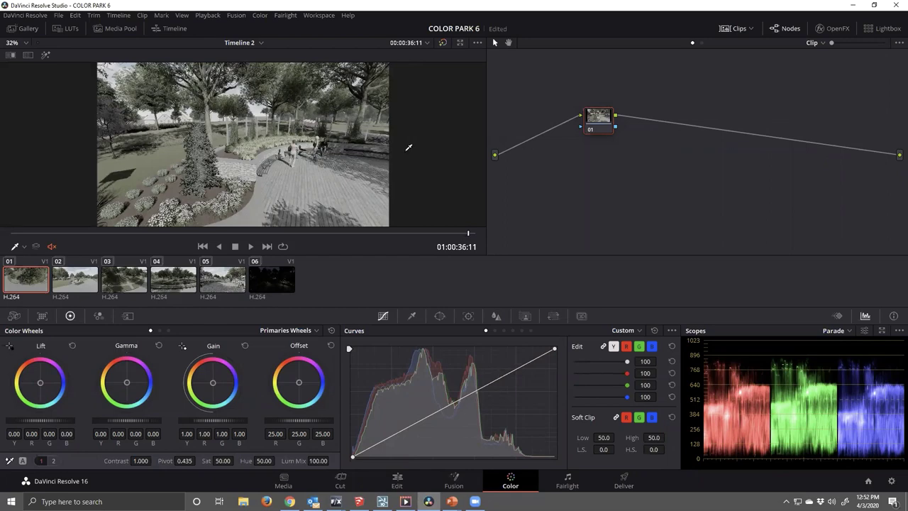
{"action": "left_click_drag", "start_coordinate": [575, 132], "coordinate": [529, 129]}
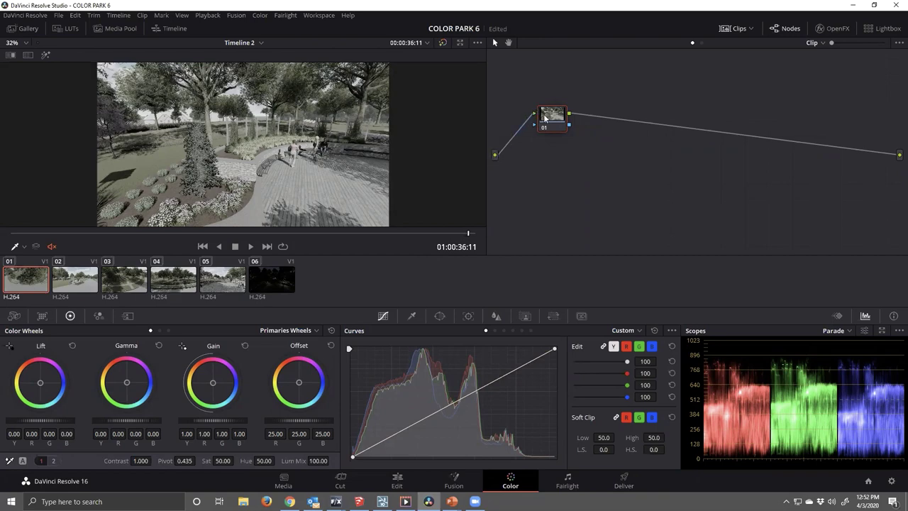
{"action": "left_click_drag", "start_coordinate": [554, 125], "coordinate": [526, 128]}
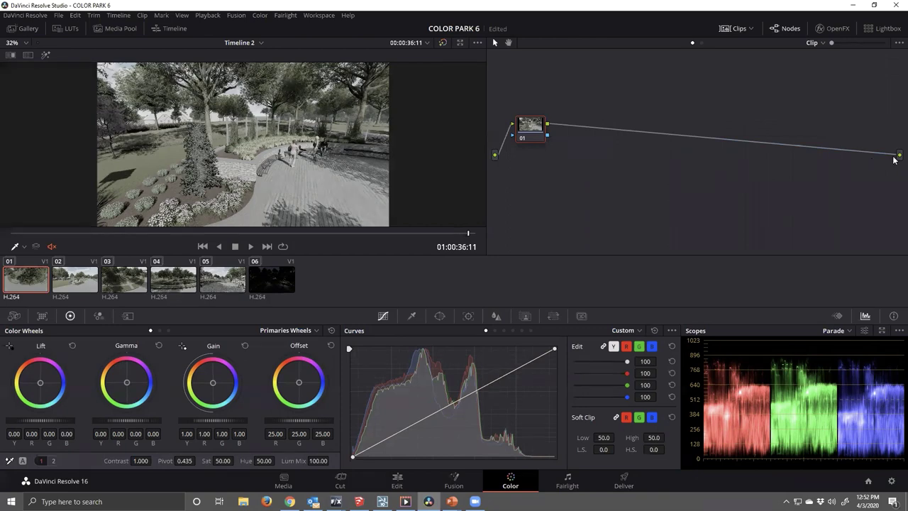
- Add serial nodes 02–04 after node 01 and tidy all four into a horizontal row
{"action": "left_click_drag", "start_coordinate": [546, 135], "coordinate": [553, 149]}
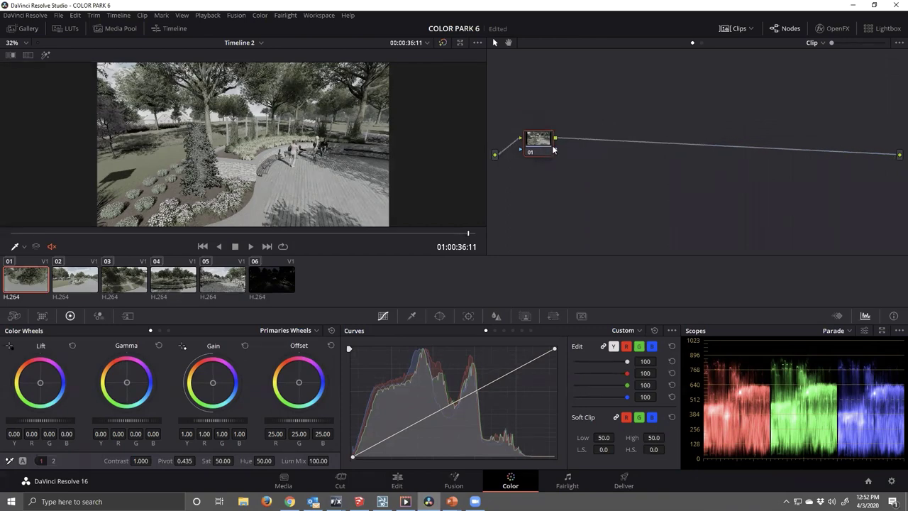
{"action": "key", "text": "alt+s"}
{"action": "key", "text": "alt+s"}
{"action": "key", "text": "alt+s"}
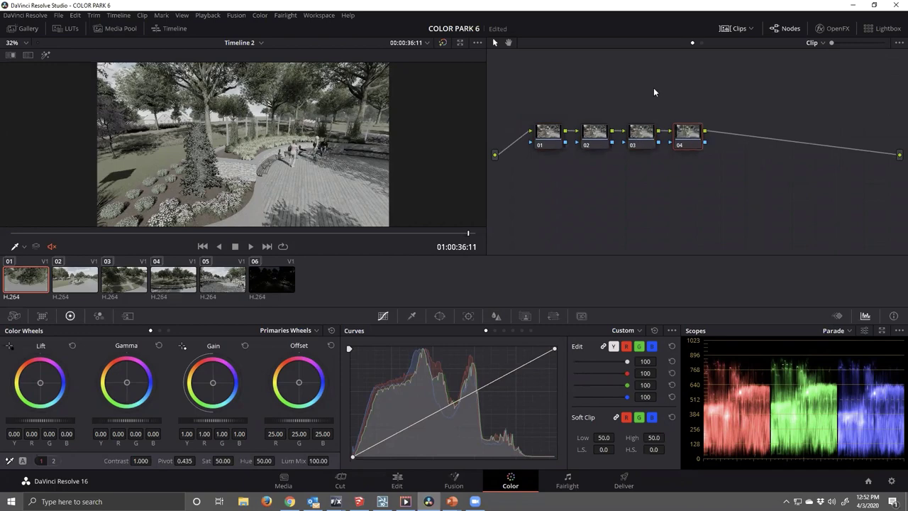
{"action": "left_click_drag", "start_coordinate": [693, 133], "coordinate": [653, 88]}
{"action": "left_click", "coordinate": [647, 128]}
{"action": "left_click_drag", "start_coordinate": [647, 128], "coordinate": [659, 114]}
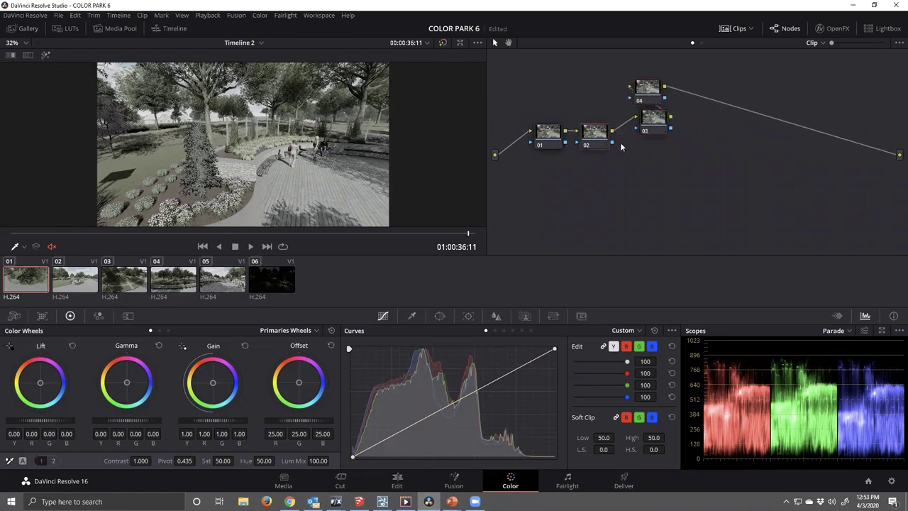
{"action": "left_click_drag", "start_coordinate": [599, 136], "coordinate": [652, 154]}
{"action": "left_click_drag", "start_coordinate": [547, 133], "coordinate": [653, 190]}
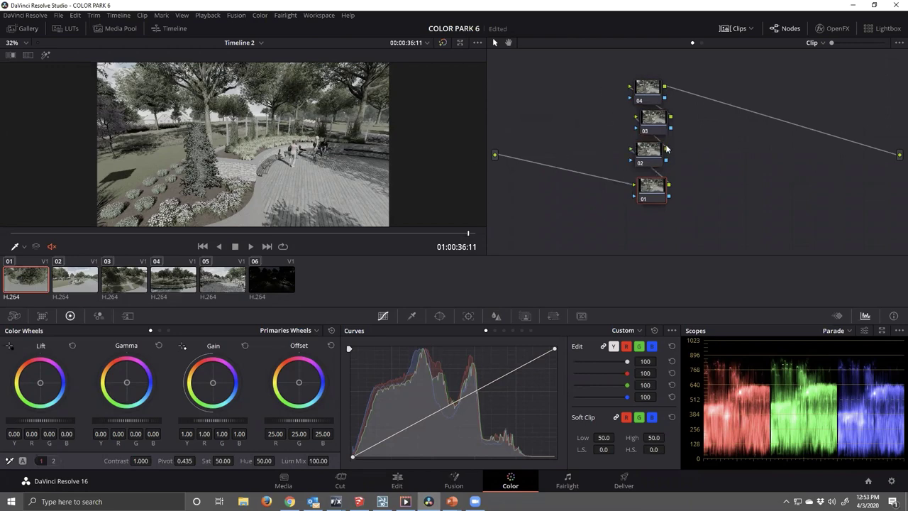
{"action": "mouse_move", "coordinate": [647, 99]}
{"action": "left_mouse_down"}
{"action": "mouse_move", "coordinate": [656, 93]}
{"action": "mouse_move", "coordinate": [644, 91]}
{"action": "left_mouse_up"}
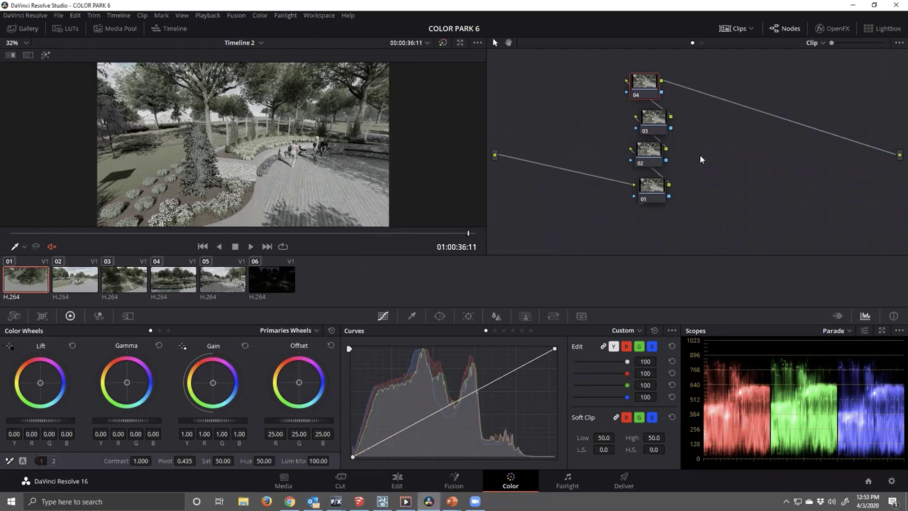
{"action": "key", "text": "ctrl+shift+c"}
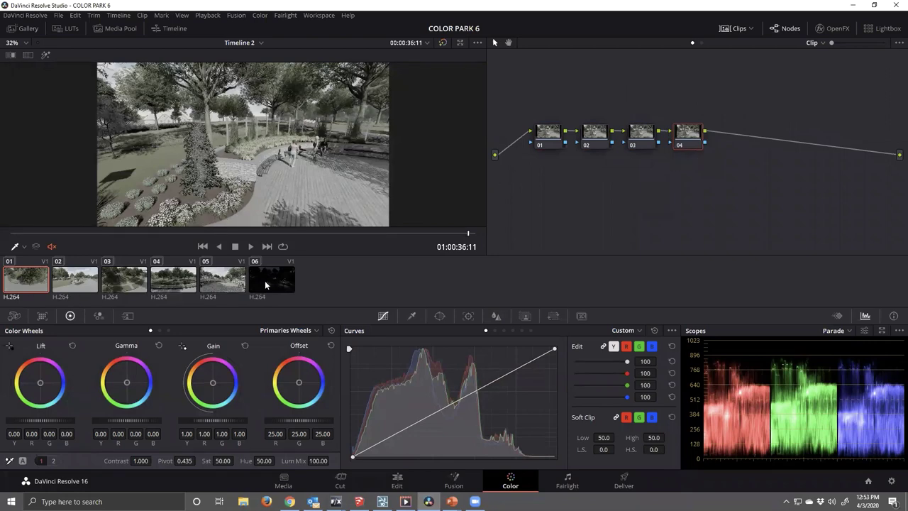
{"action": "left_click", "coordinate": [392, 483]}
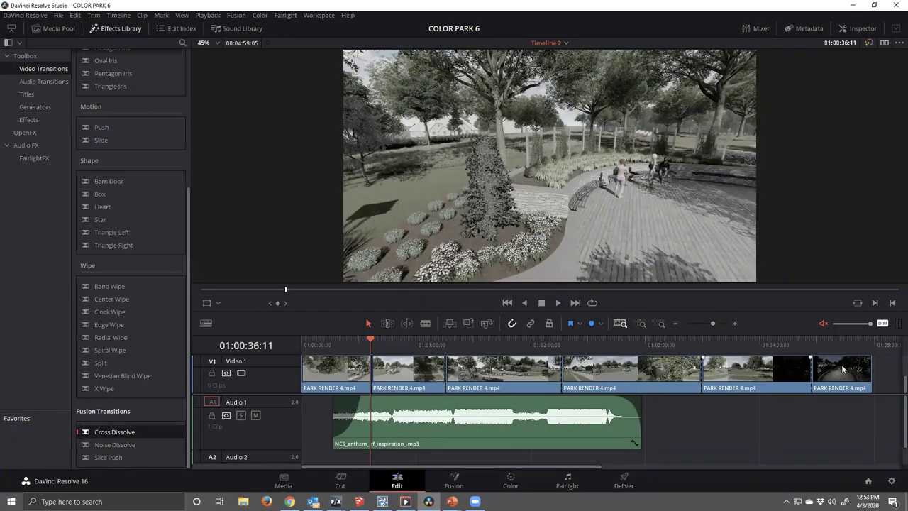
{"action": "left_click", "coordinate": [515, 479]}
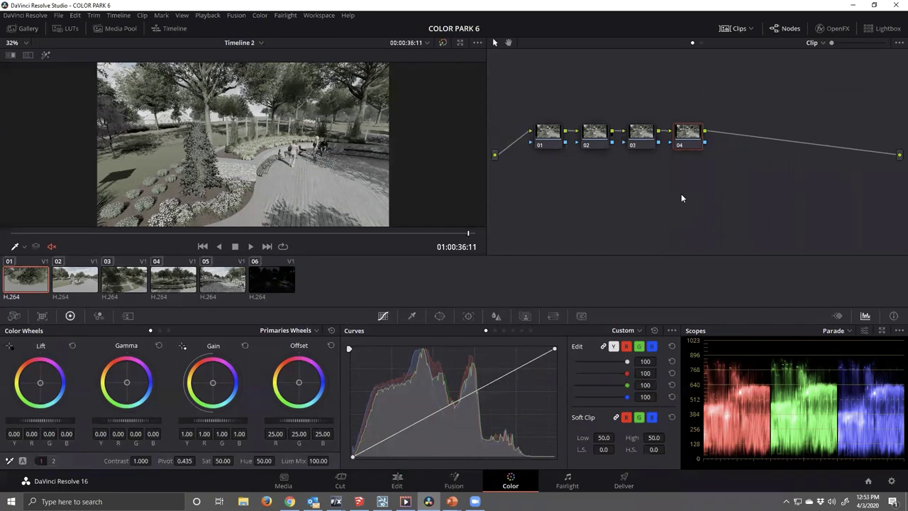
- Delete nodes 02–04 and nudge the remaining node 01 into place
{"action": "key", "text": "Delete"}
{"action": "key", "text": "Delete"}
{"action": "key", "text": "Delete"}
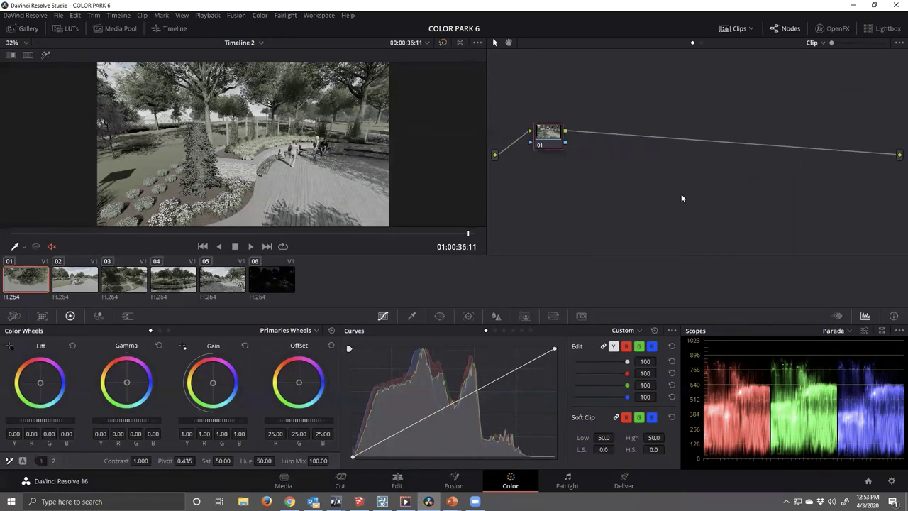
{"action": "left_click_drag", "start_coordinate": [557, 152], "coordinate": [546, 156]}
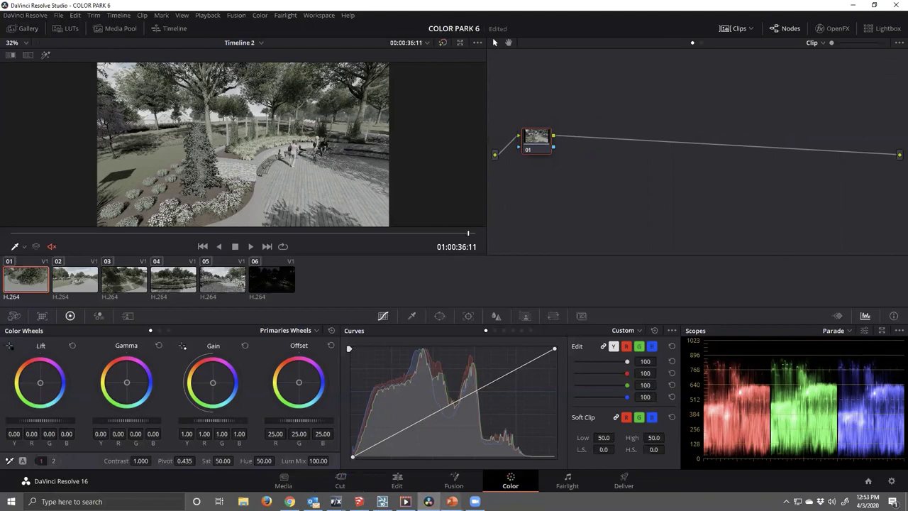
- Close the SketchUp PARK BASE model and bring the AutoCAD landscape plan window forward
{"action": "left_click", "coordinate": [382, 501]}
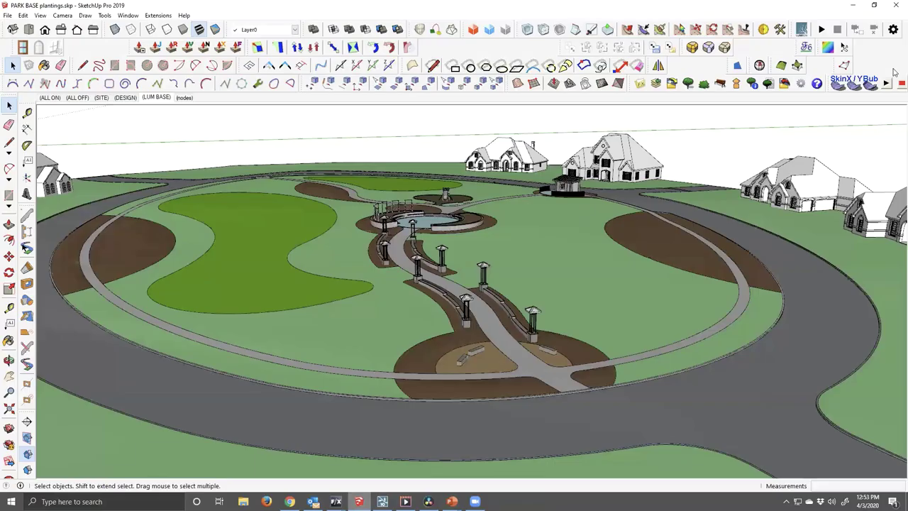
{"action": "left_click", "coordinate": [895, 5]}
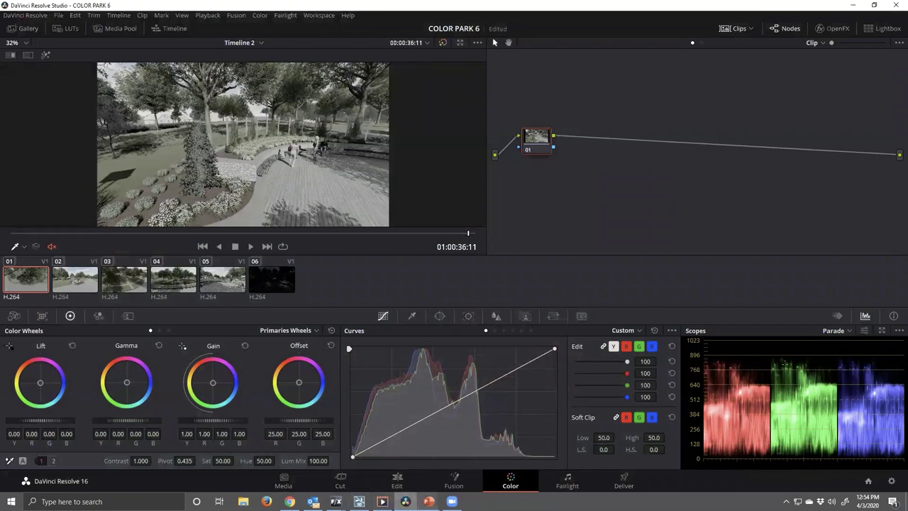
{"action": "left_click", "coordinate": [428, 501]}
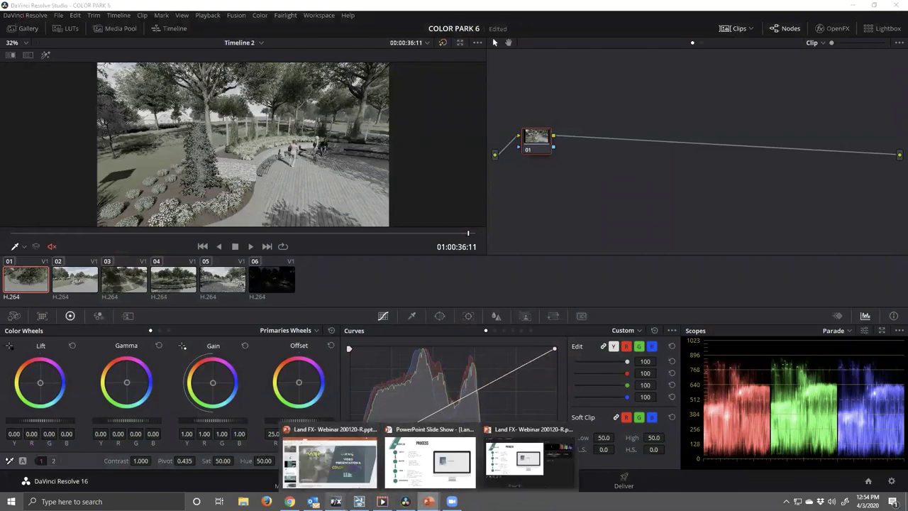
{"action": "mouse_move", "coordinate": [335, 501]}
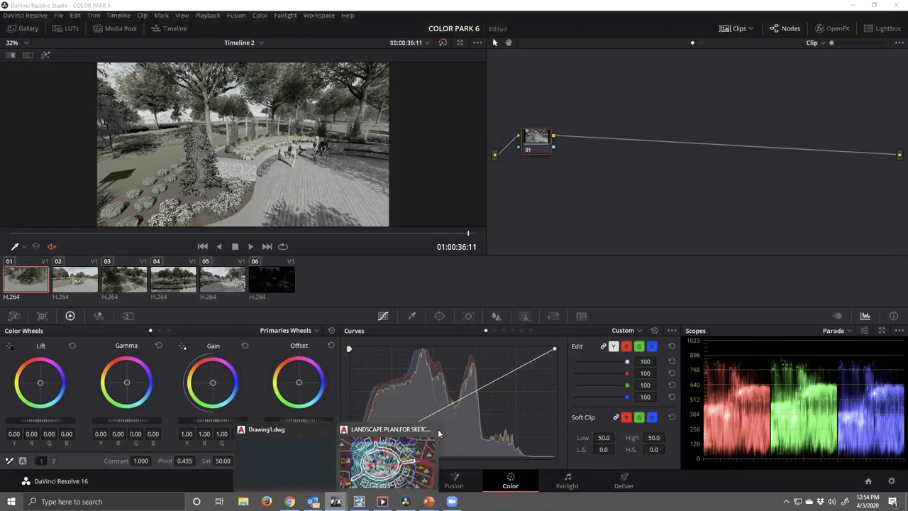
- Close the LANDSCAPE PLAN drawing and quit AutoCAD without saving Drawing1.dwg
{"action": "left_click", "coordinate": [388, 461]}
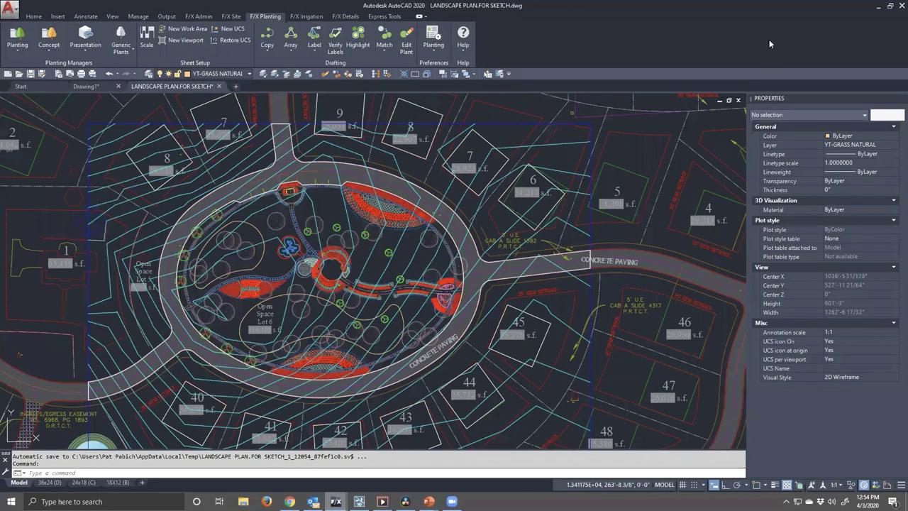
{"action": "left_click", "coordinate": [483, 272]}
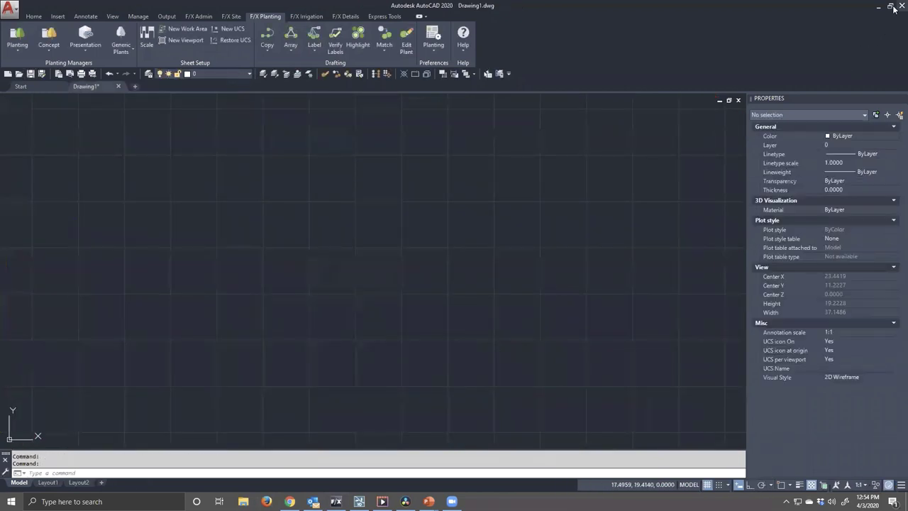
{"action": "key", "text": "ctrl+q"}
{"action": "left_click", "coordinate": [460, 271]}
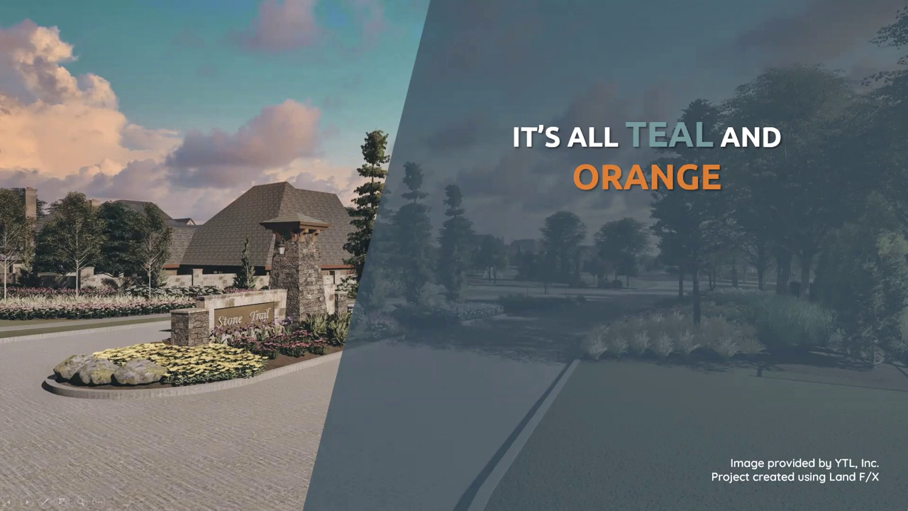
- Show the teal-and-orange movie poster collage, then advance to the Comparison slide
{"action": "key", "text": "Right"}
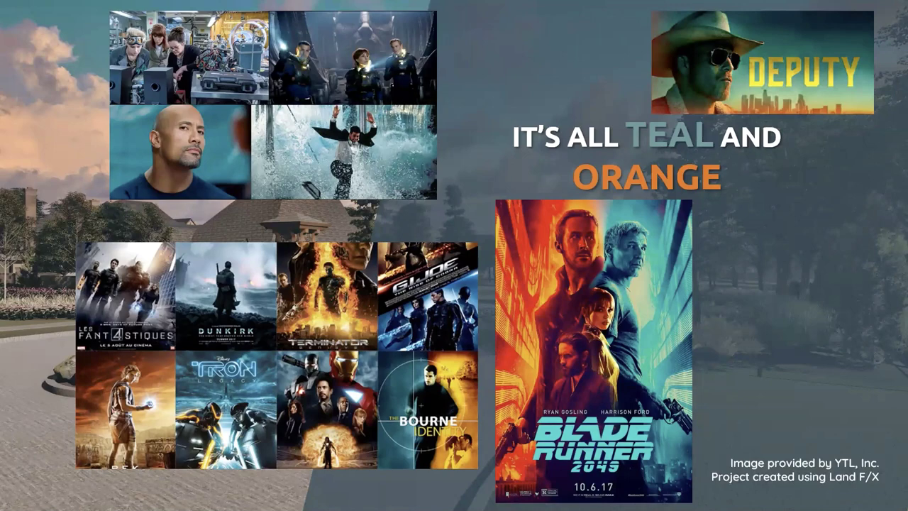
{"action": "key", "text": "Right"}
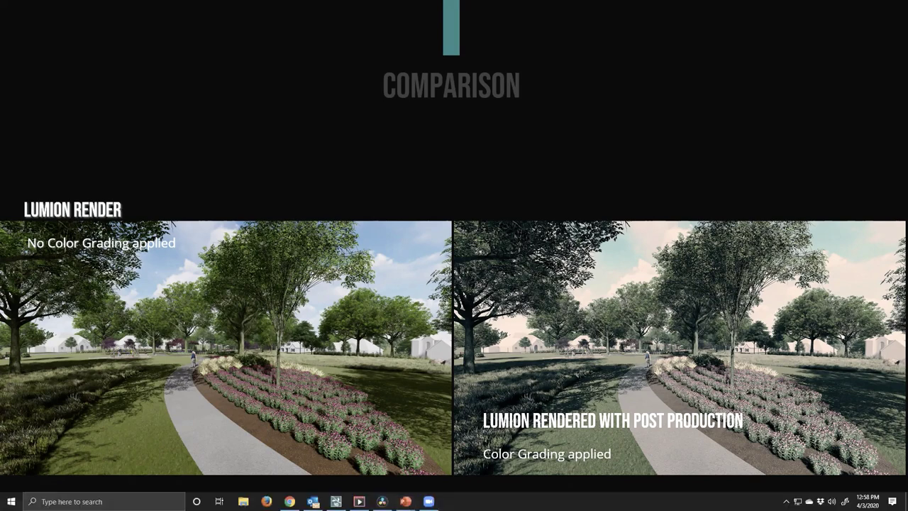
- Back in DaVinci Resolve, hide the clip thumbnails and scrub to the pavilion-lined path frame
{"action": "left_click", "coordinate": [382, 501]}
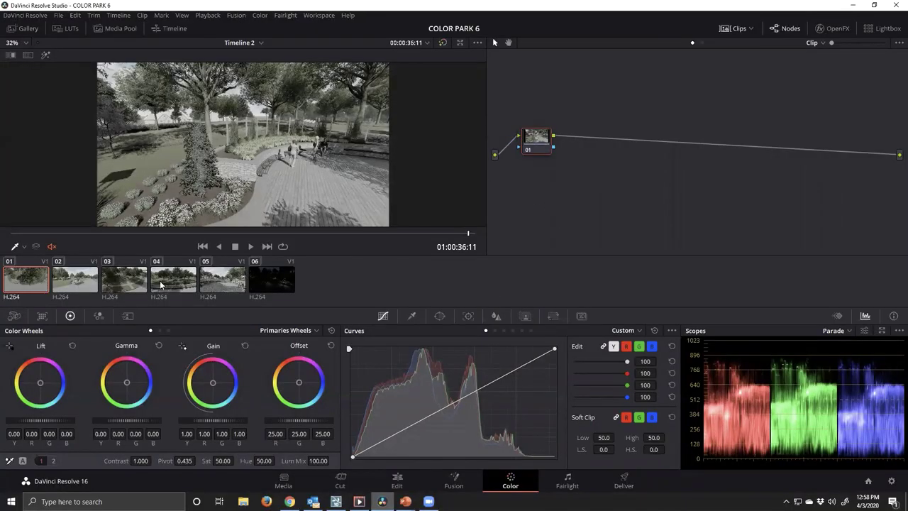
{"action": "left_click", "coordinate": [746, 28]}
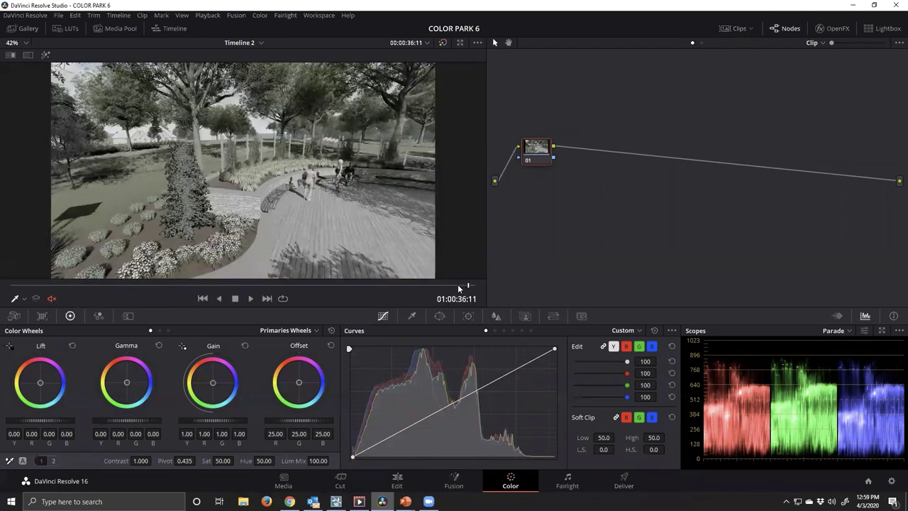
{"action": "left_click", "coordinate": [220, 287]}
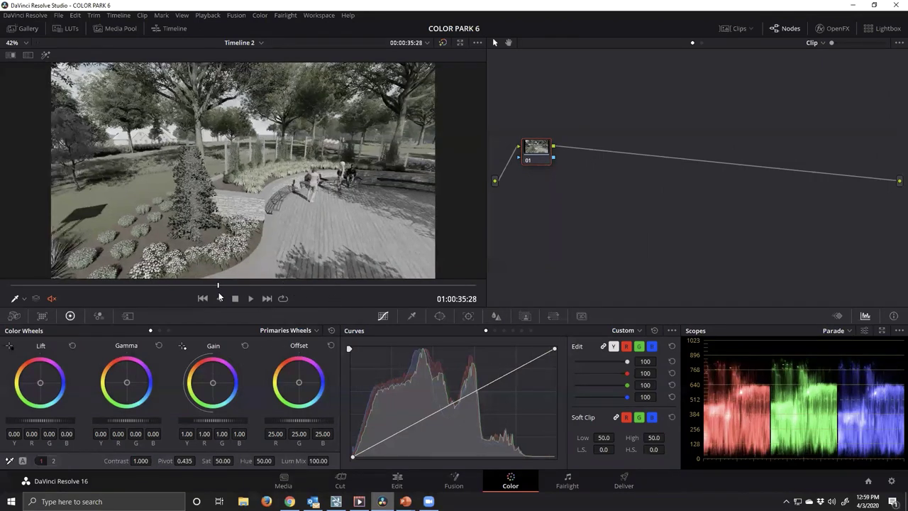
{"action": "left_click", "coordinate": [116, 288]}
{"action": "left_click_drag", "start_coordinate": [29, 289], "coordinate": [10, 290]}
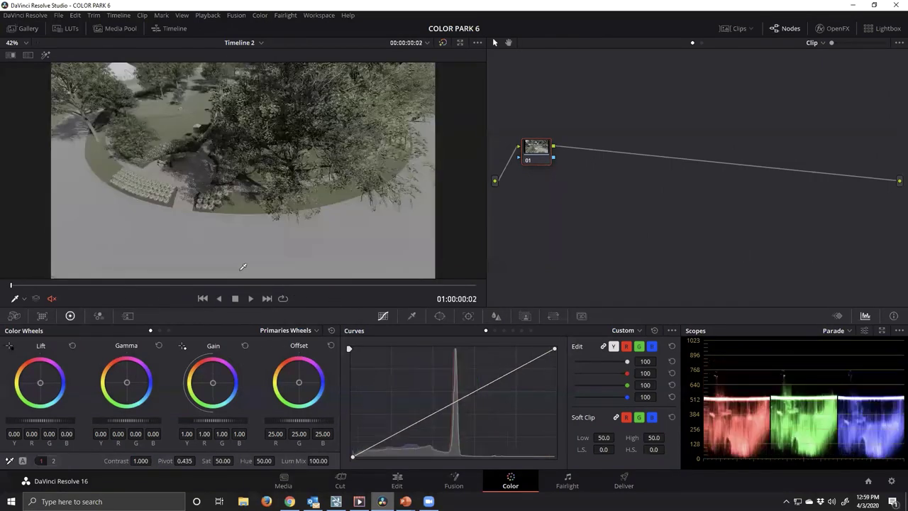
{"action": "left_click", "coordinate": [14, 289]}
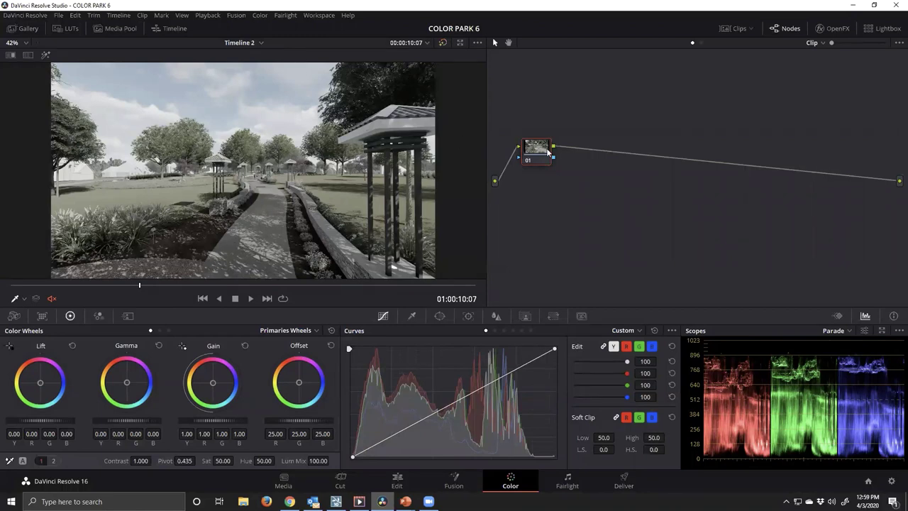
- Reposition node 01 and white-balance the clip using the pavilion roof as neutral grey
{"action": "left_click_drag", "start_coordinate": [543, 151], "coordinate": [560, 147]}
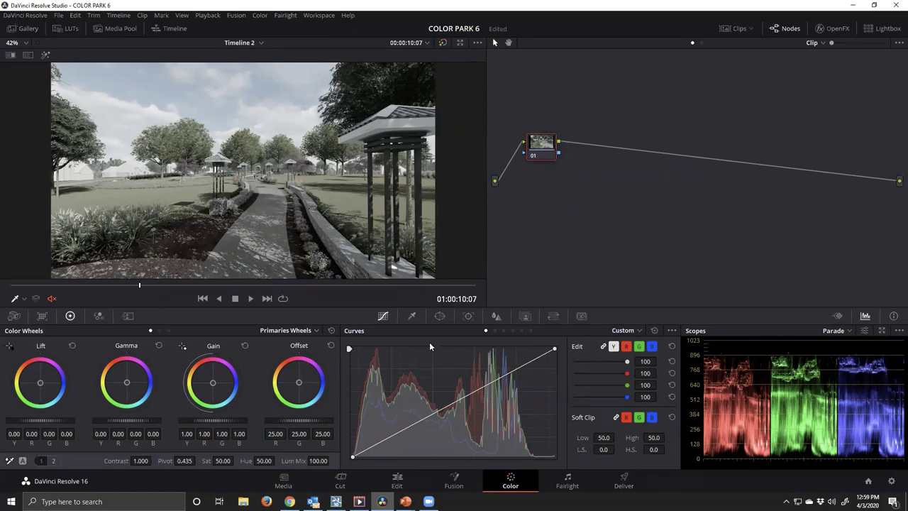
{"action": "left_click_drag", "start_coordinate": [533, 150], "coordinate": [527, 167]}
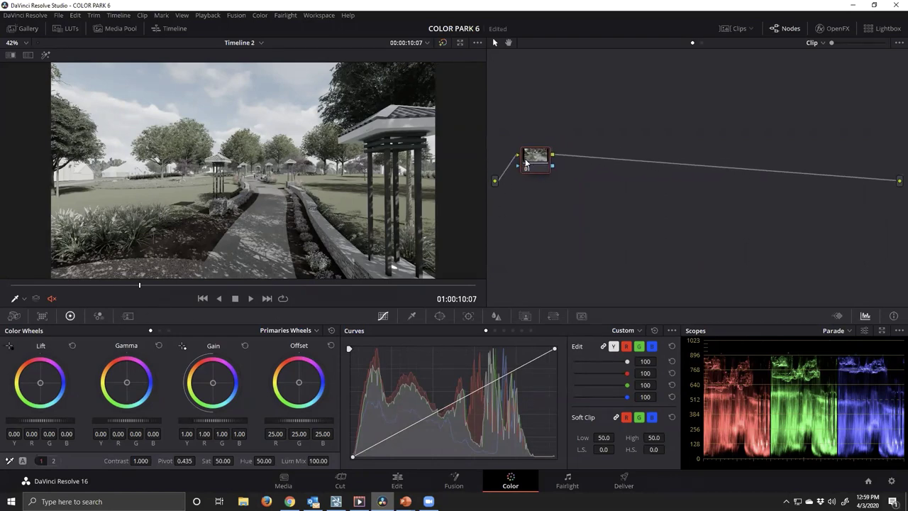
{"action": "left_click", "coordinate": [11, 464]}
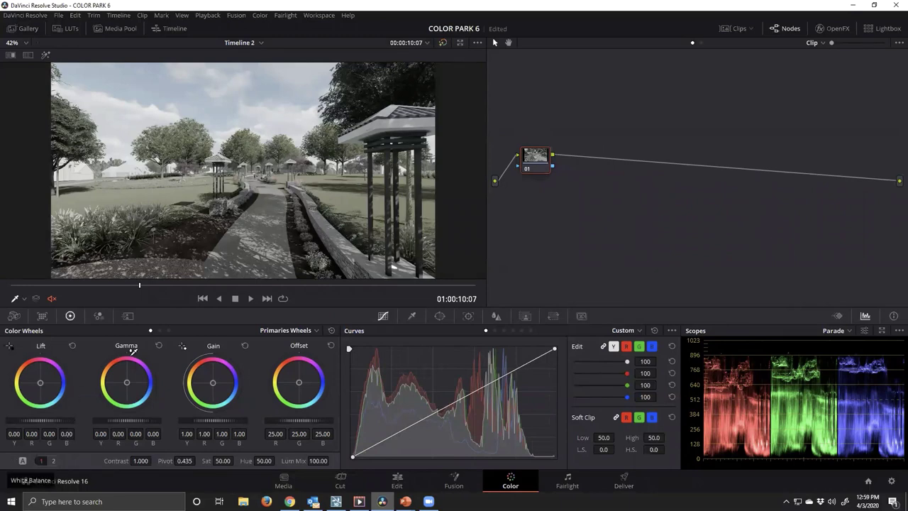
{"action": "left_click", "coordinate": [355, 130]}
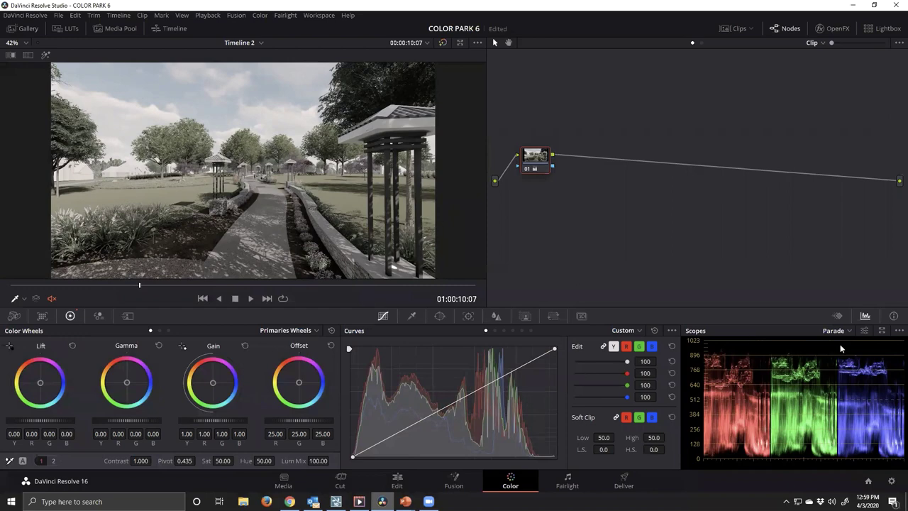
- Check the scope type list, keep the RGB parade, and jump to a later clip frame
{"action": "left_click_drag", "start_coordinate": [526, 169], "coordinate": [522, 172]}
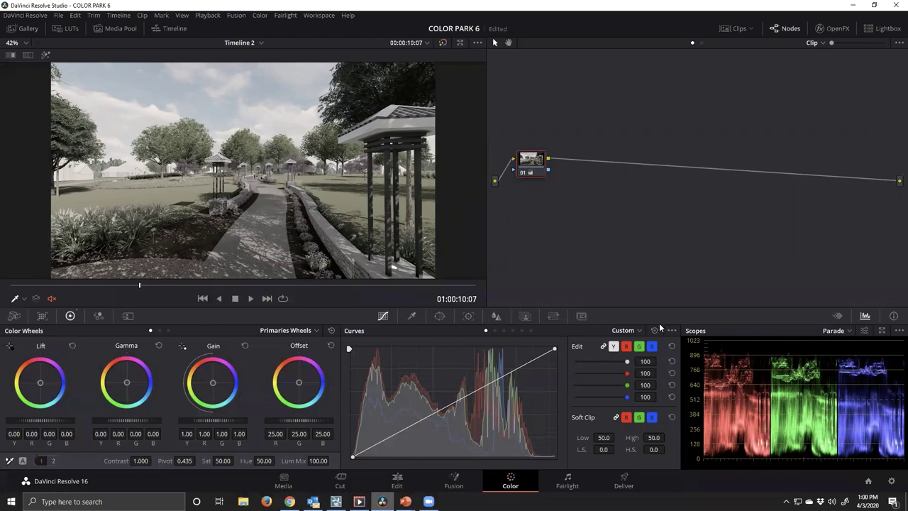
{"action": "left_click", "coordinate": [850, 330]}
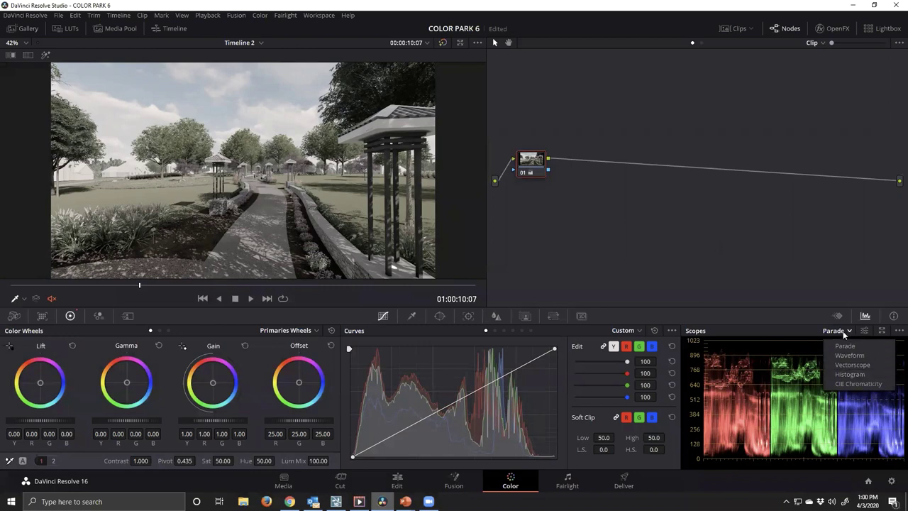
{"action": "left_click", "coordinate": [819, 333]}
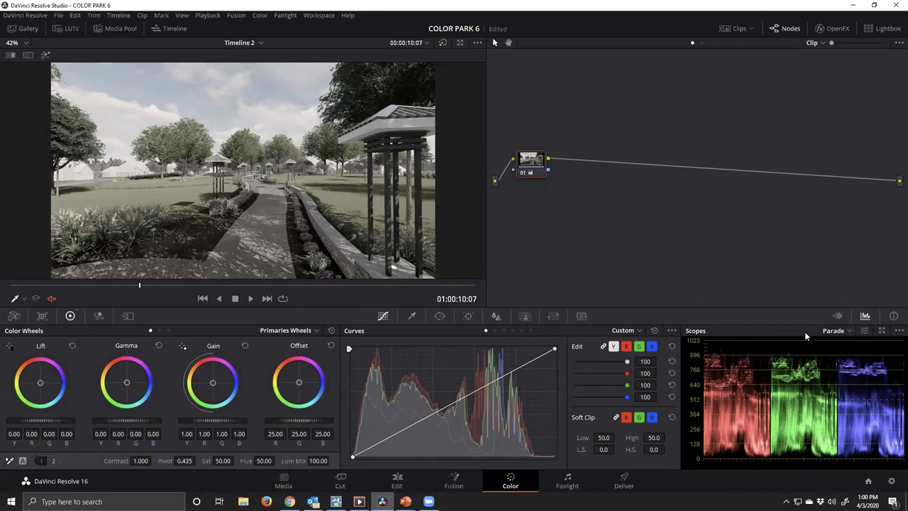
{"action": "left_click", "coordinate": [140, 285]}
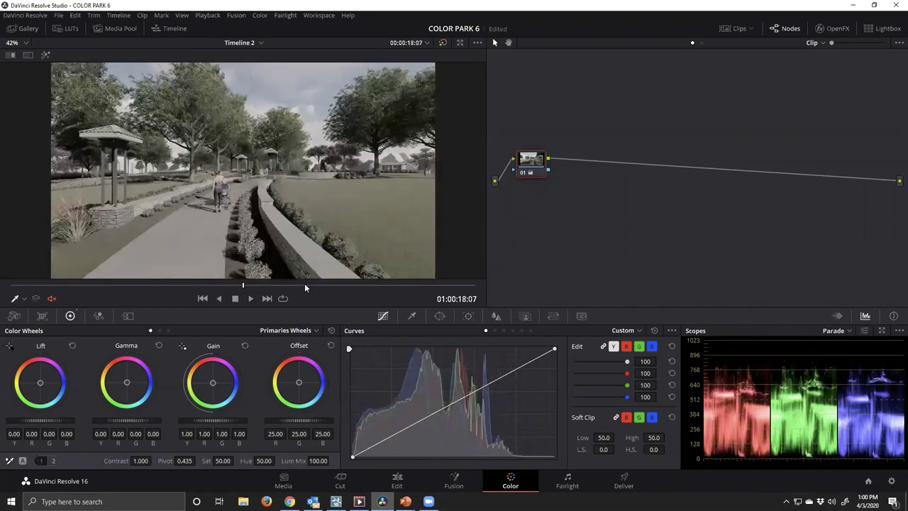
- Scrub back to an earlier frame, save the COLOR PARK 6 project, and play the clip
{"action": "left_click_drag", "start_coordinate": [211, 282], "coordinate": [67, 284]}
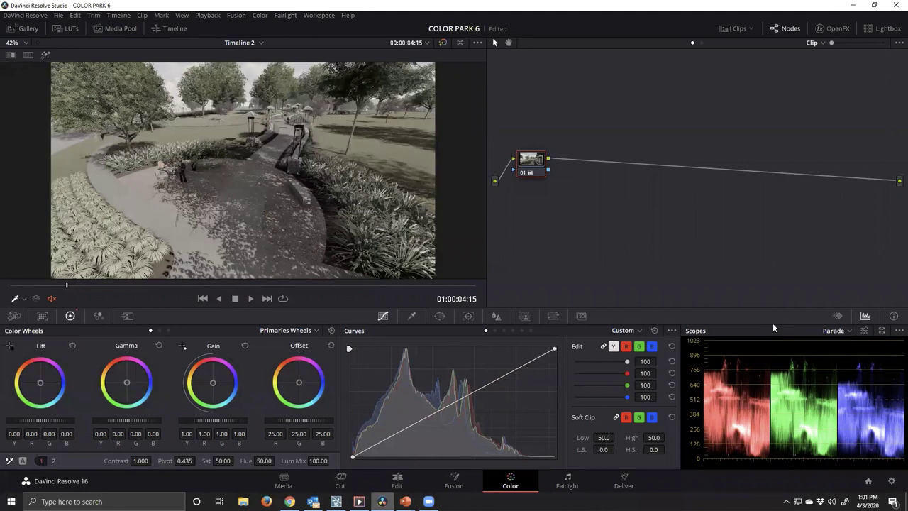
{"action": "key", "text": "ctrl+s"}
{"action": "key", "text": "space"}
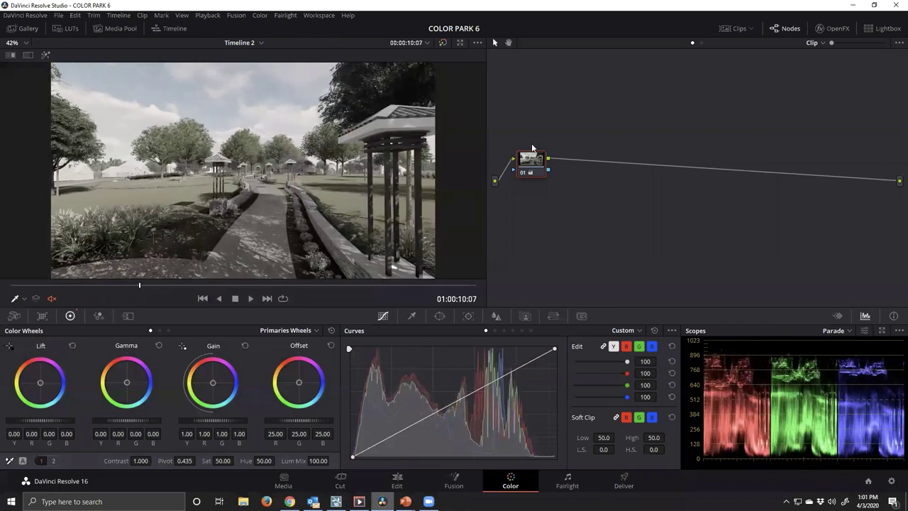
- Label node 01 'wb' and reposition it in the node graph
{"action": "left_click_drag", "start_coordinate": [524, 161], "coordinate": [539, 142]}
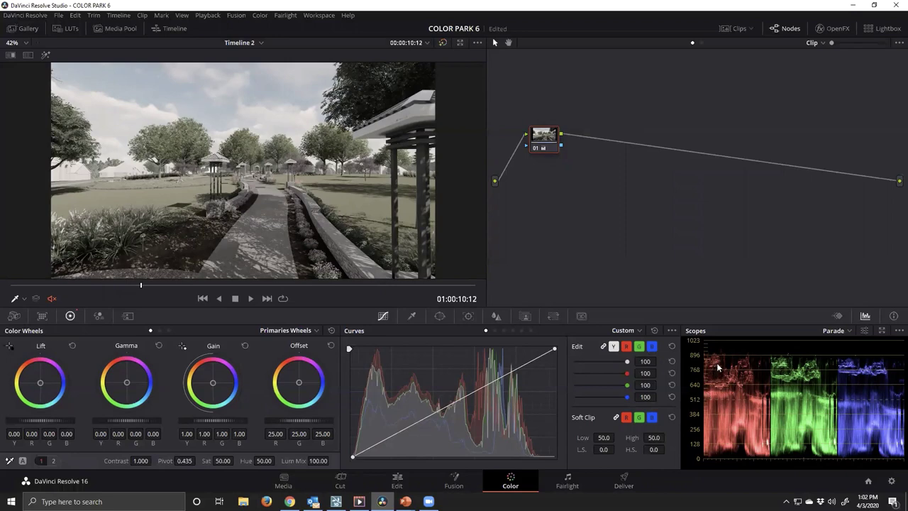
{"action": "right_click", "coordinate": [545, 139]}
{"action": "left_click", "coordinate": [584, 154]}
{"action": "type", "text": "W"}
{"action": "left_click_drag", "start_coordinate": [550, 146], "coordinate": [545, 172]}
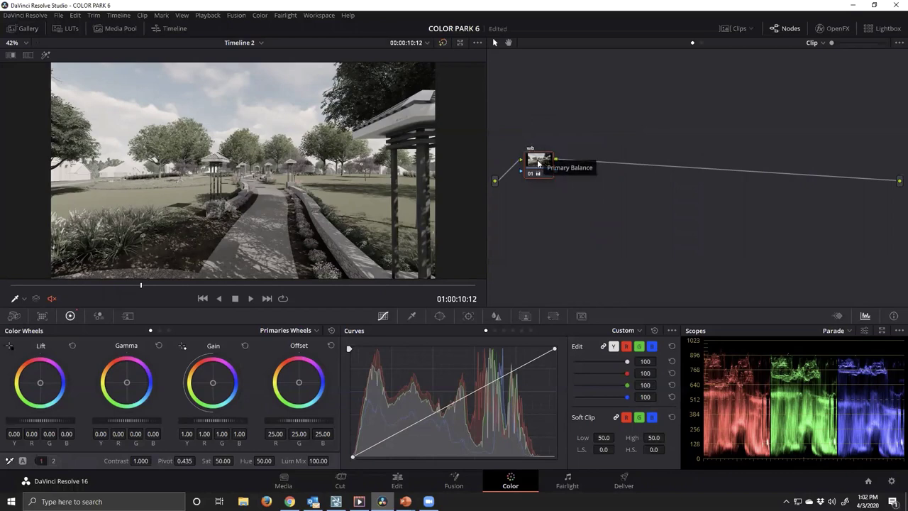
- Add a serial node 02 after node 01 and position it in the graph
{"action": "right_click", "coordinate": [538, 163]}
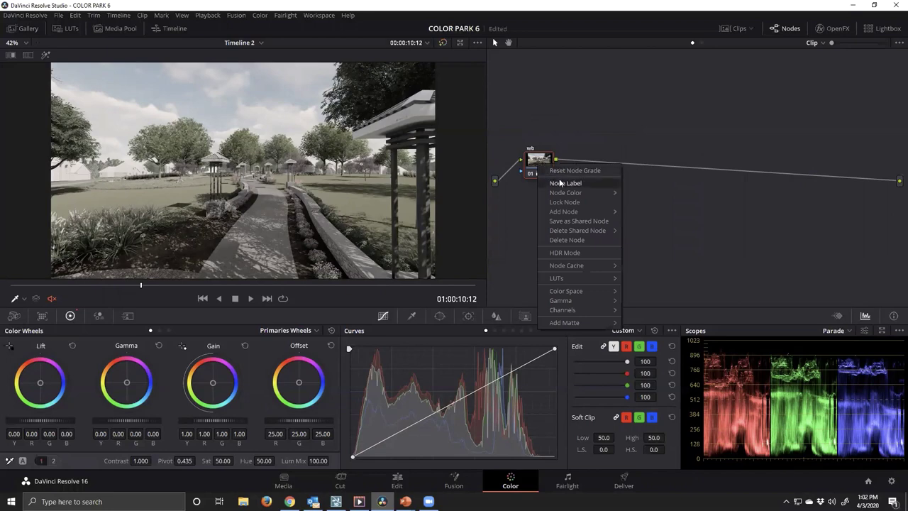
{"action": "mouse_move", "coordinate": [562, 212]}
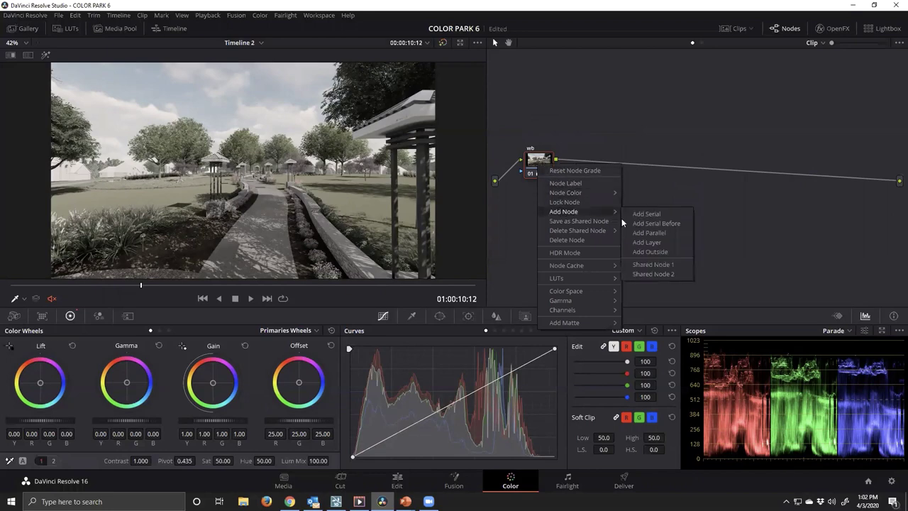
{"action": "left_click", "coordinate": [656, 215]}
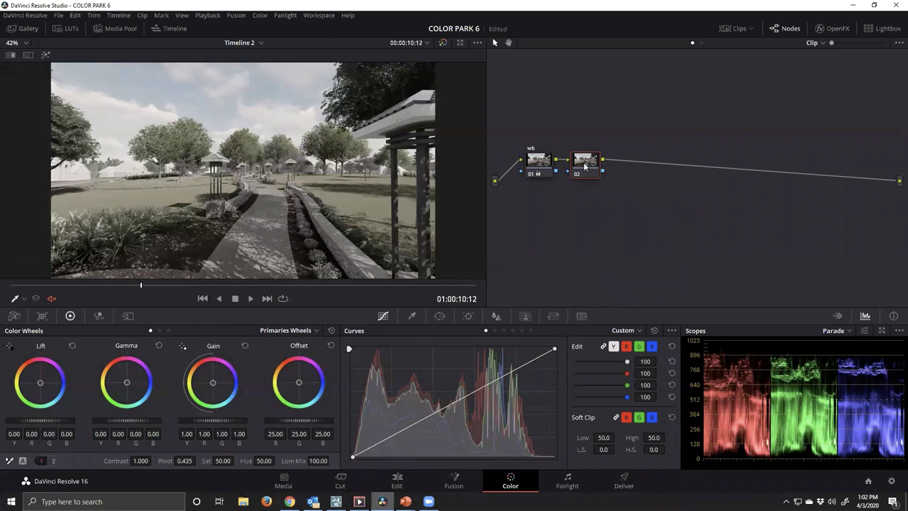
{"action": "mouse_move", "coordinate": [585, 166]}
{"action": "left_mouse_down"}
{"action": "mouse_move", "coordinate": [617, 158]}
{"action": "mouse_move", "coordinate": [821, 163]}
{"action": "mouse_move", "coordinate": [593, 161]}
{"action": "left_mouse_up"}
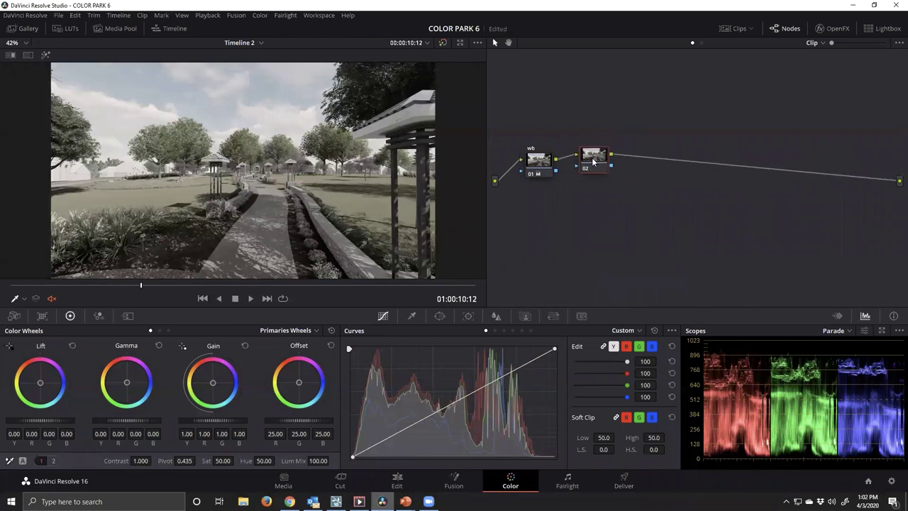
- Label node 02 'corr exp'
{"action": "right_click", "coordinate": [593, 162]}
{"action": "left_click", "coordinate": [615, 211]}
{"action": "type", "text": "corr exp"}
{"action": "left_click_drag", "start_coordinate": [594, 157], "coordinate": [585, 166]}
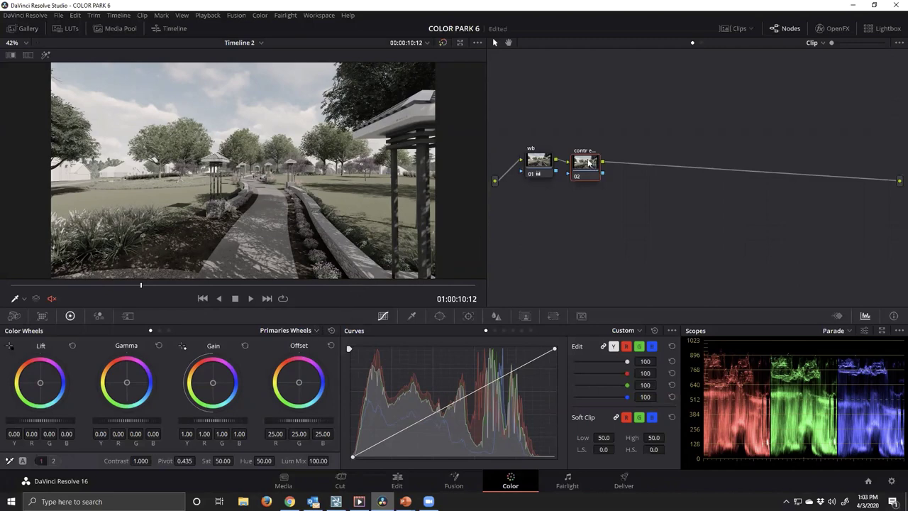
{"action": "left_click_drag", "start_coordinate": [592, 165], "coordinate": [592, 151]}
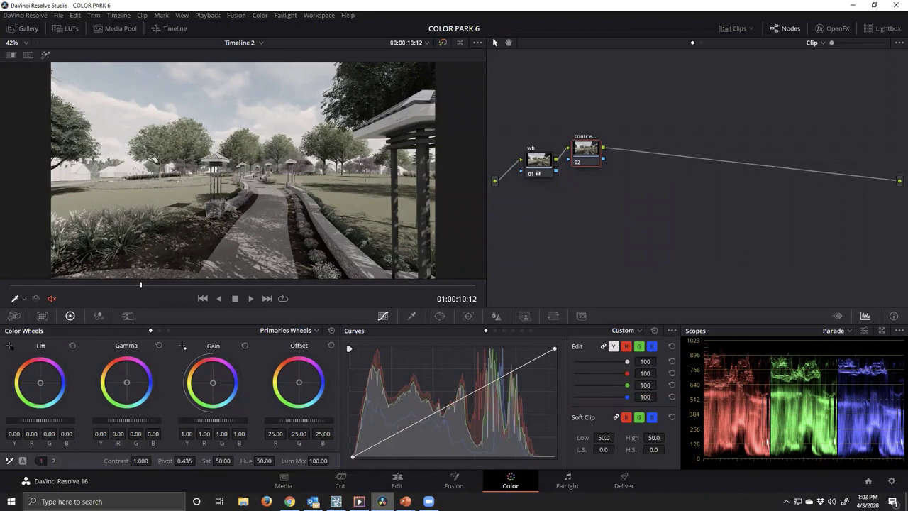
{"action": "left_click_drag", "start_coordinate": [140, 460], "coordinate": [154, 460]}
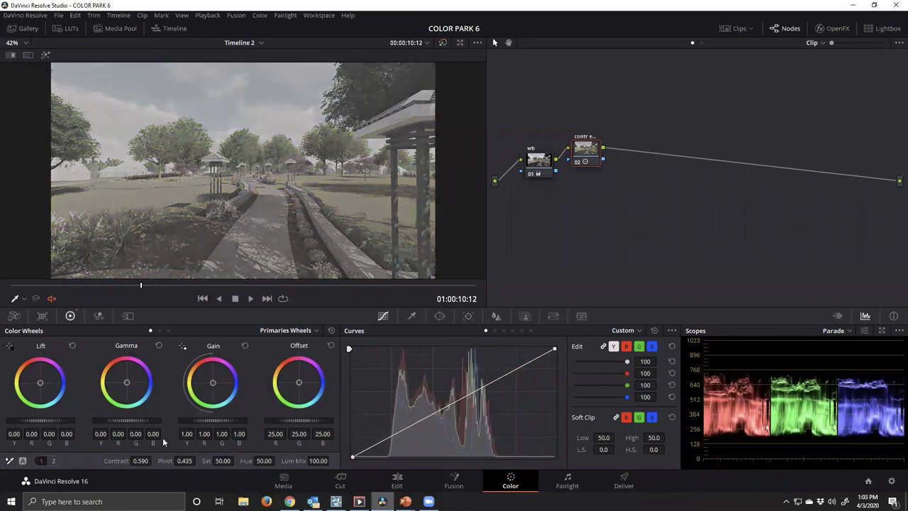
{"action": "double_click", "coordinate": [115, 460]}
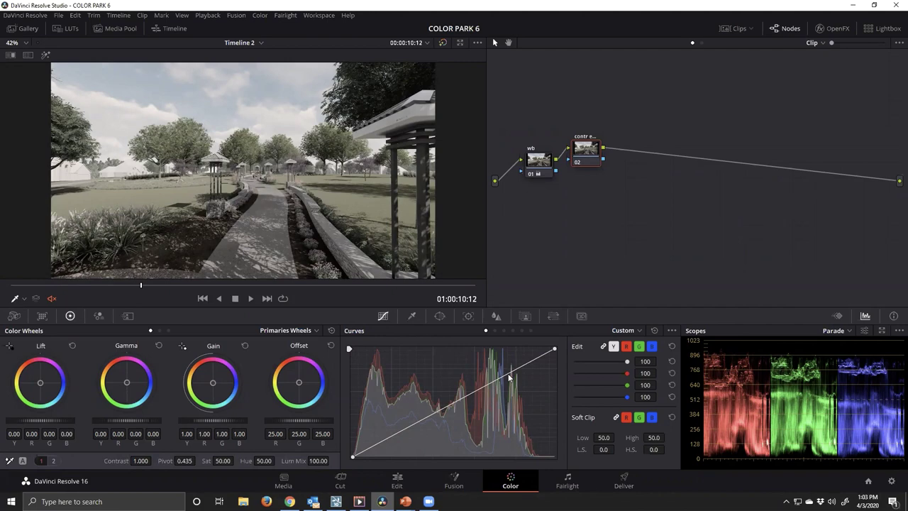
- Shape node 02's curve into an S: raise highlights, deepen shadows, lower the white point
{"action": "left_click_drag", "start_coordinate": [507, 375], "coordinate": [505, 364]}
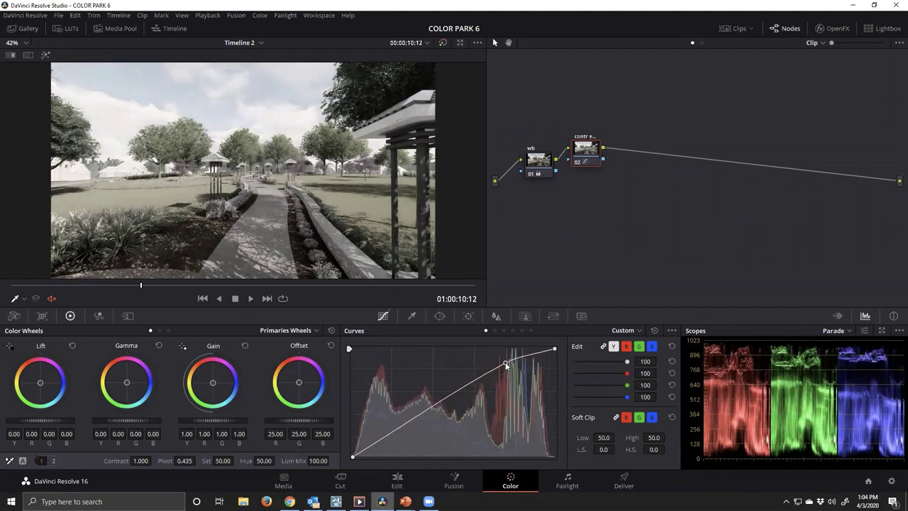
{"action": "left_click_drag", "start_coordinate": [401, 425], "coordinate": [397, 437]}
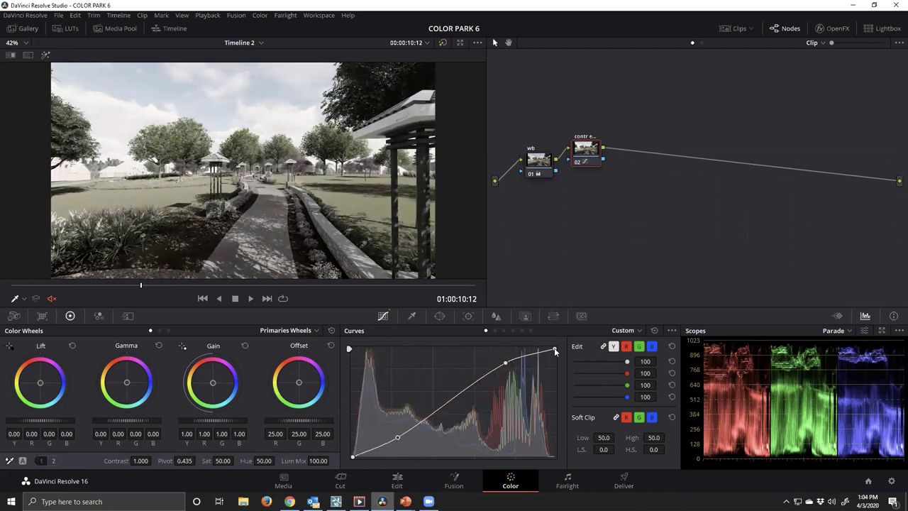
{"action": "left_click_drag", "start_coordinate": [554, 348], "coordinate": [554, 358]}
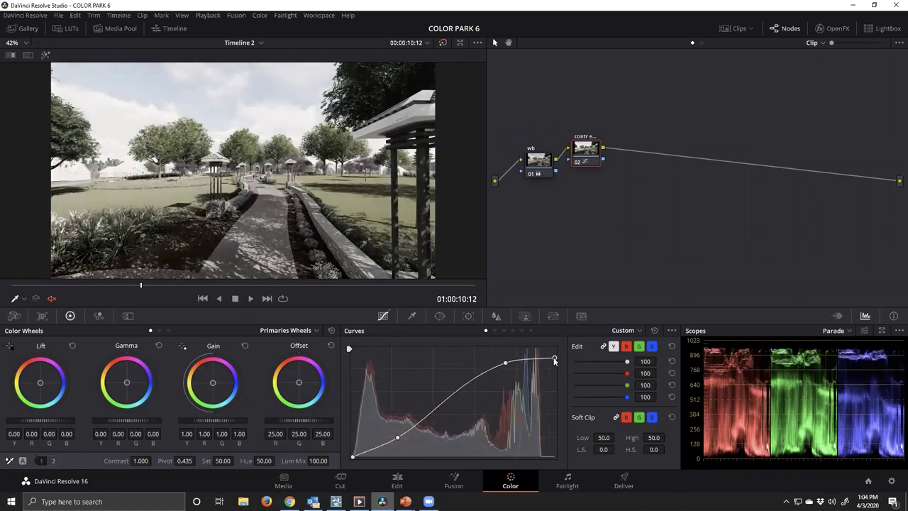
{"action": "left_click", "coordinate": [505, 360]}
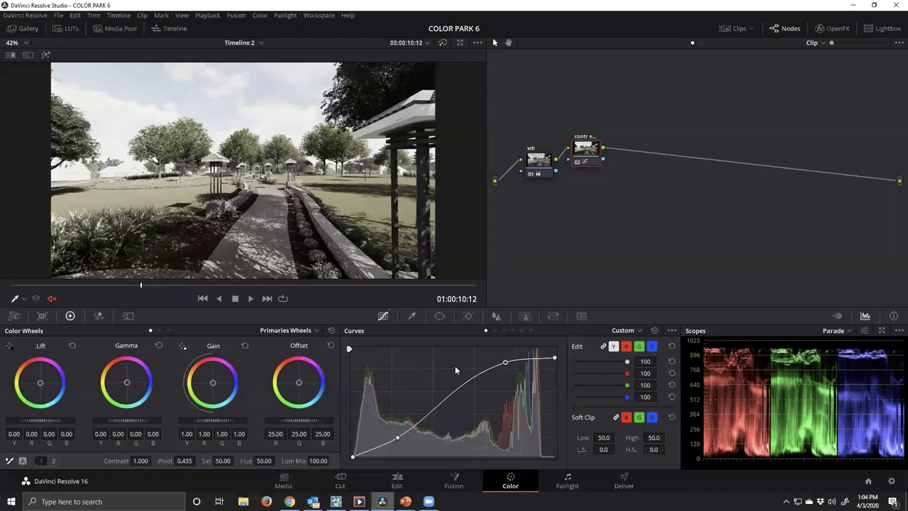
{"action": "left_click_drag", "start_coordinate": [496, 363], "coordinate": [494, 365]}
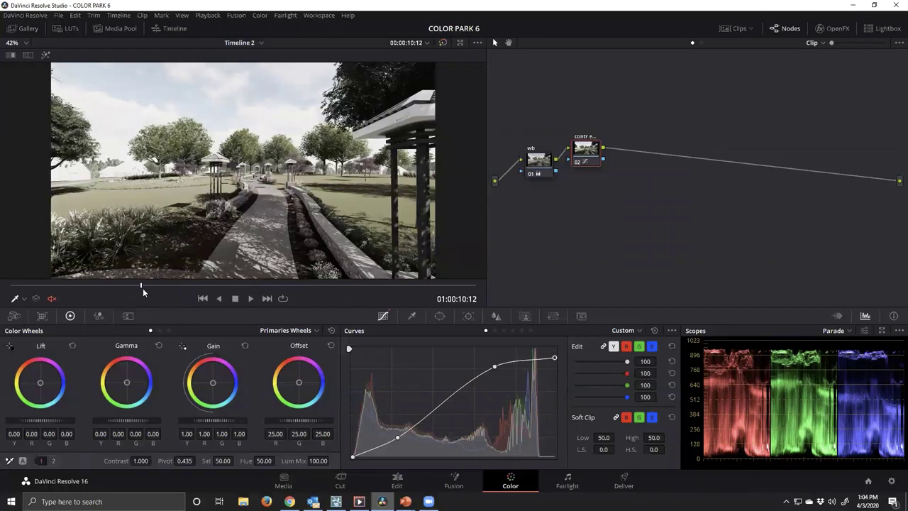
- Scrub further into the clip and play backwards to review the curve, stopping on the people
{"action": "left_click_drag", "start_coordinate": [142, 288], "coordinate": [218, 282]}
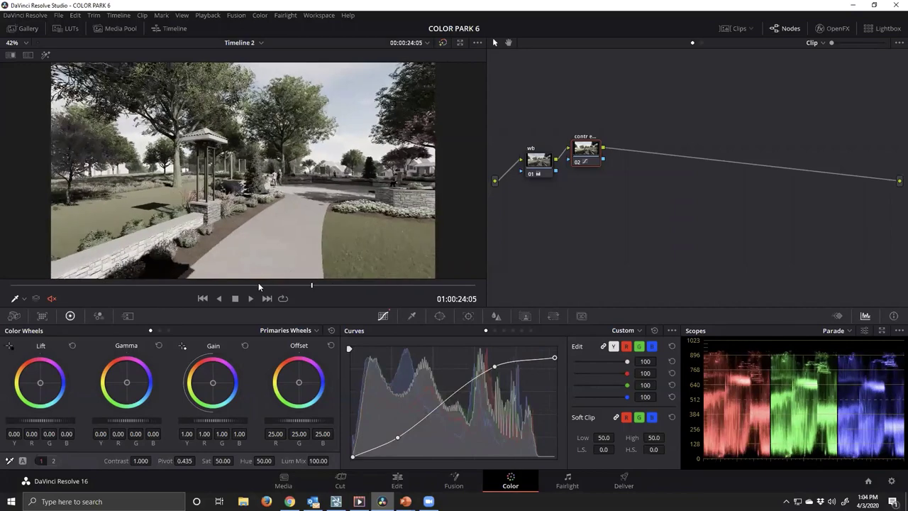
{"action": "key", "text": "j"}
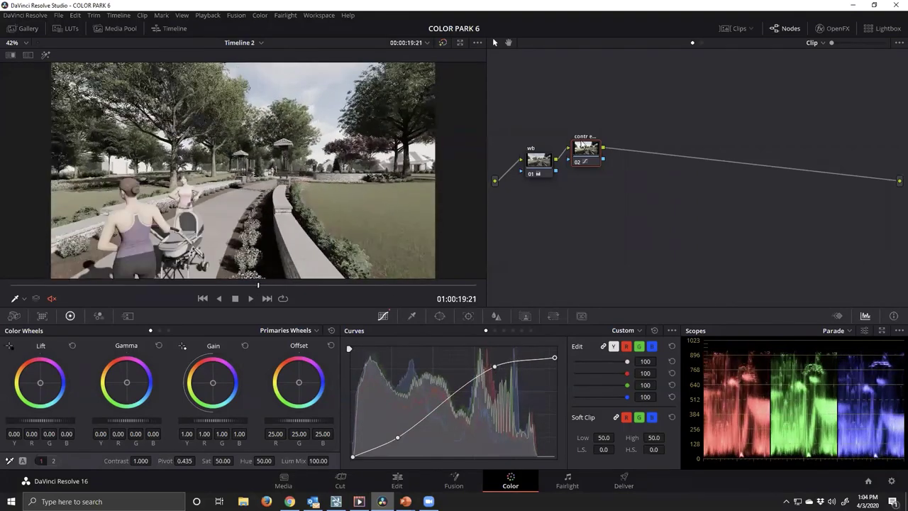
{"action": "key", "text": "k"}
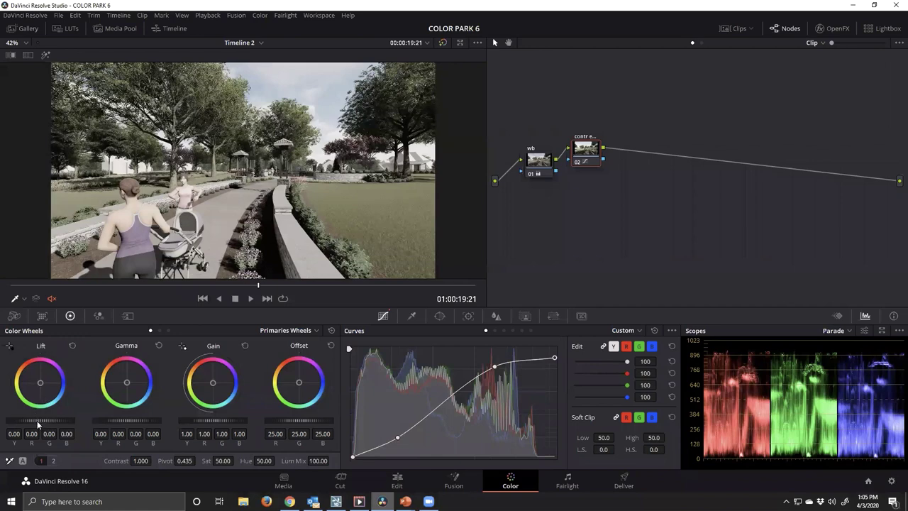
- Set node 02's lift to 0.04, gamma -0.02 and gain 0.90, then preview full screen
{"action": "left_click_drag", "start_coordinate": [40, 419], "coordinate": [50, 420]}
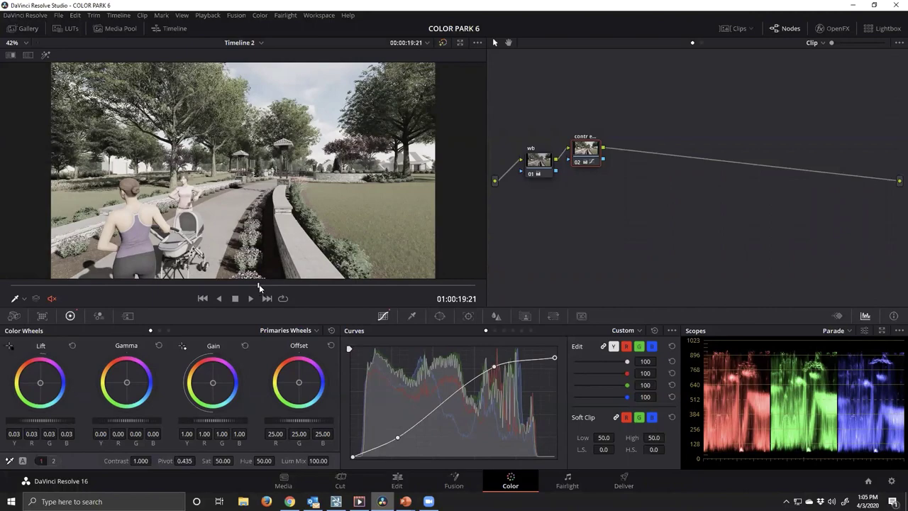
{"action": "left_click_drag", "start_coordinate": [258, 284], "coordinate": [140, 286]}
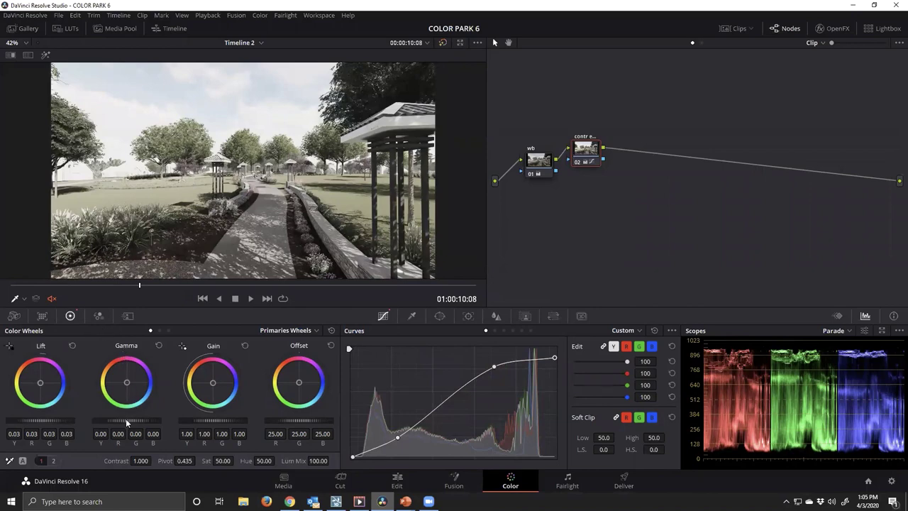
{"action": "left_click_drag", "start_coordinate": [126, 420], "coordinate": [119, 420]}
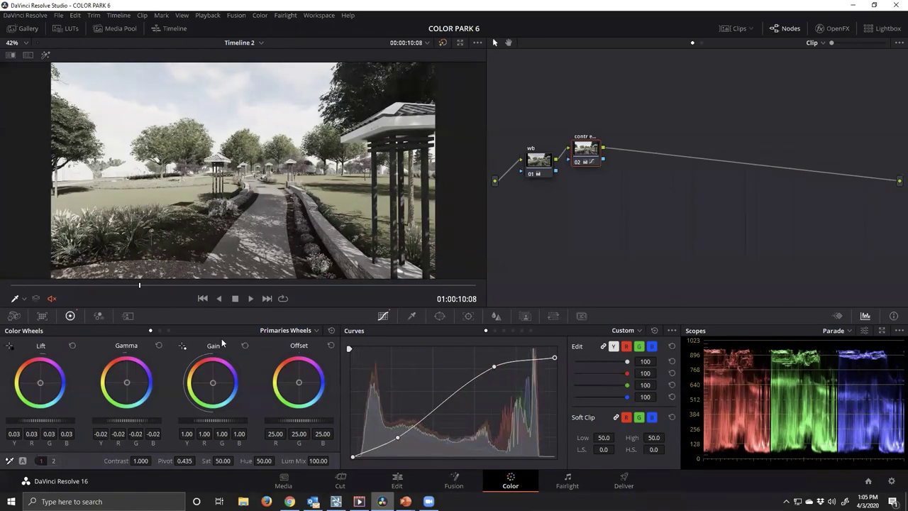
{"action": "left_click_drag", "start_coordinate": [213, 420], "coordinate": [183, 420]}
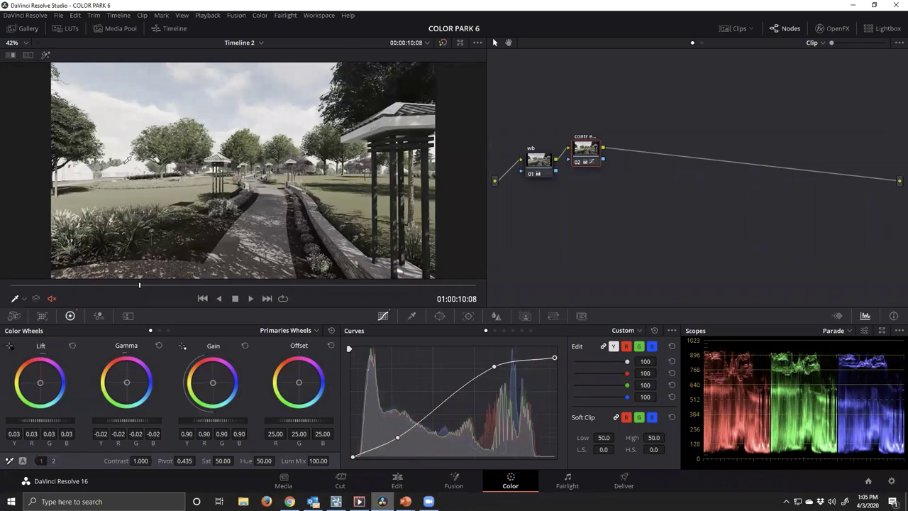
{"action": "left_click_drag", "start_coordinate": [139, 285], "coordinate": [242, 283]}
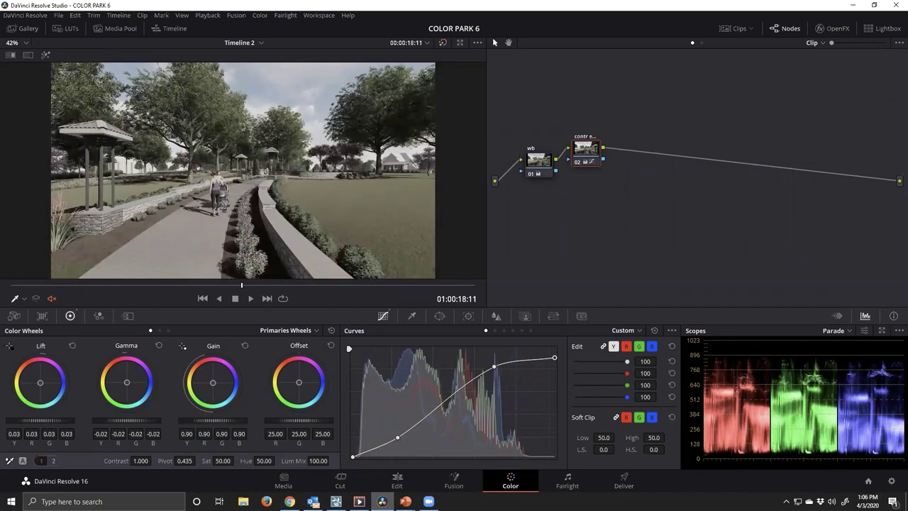
{"action": "left_click_drag", "start_coordinate": [40, 420], "coordinate": [46, 420]}
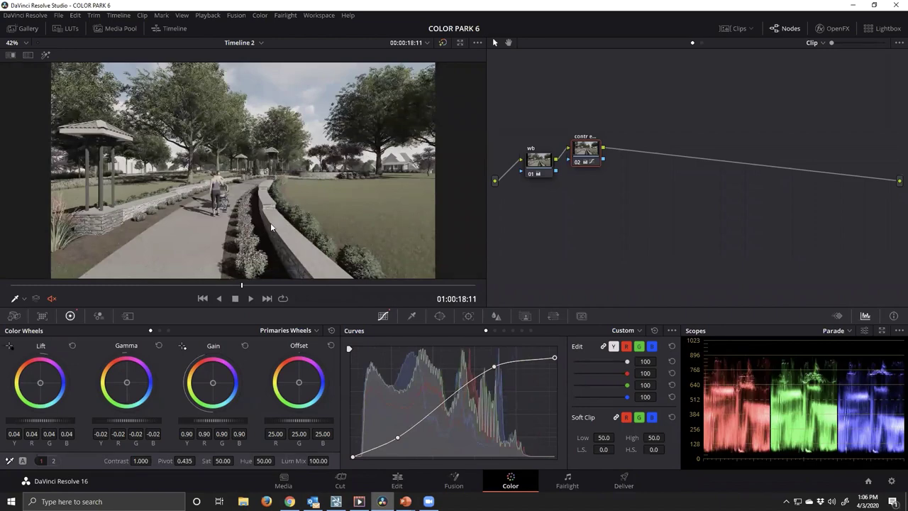
{"action": "key", "text": "ctrl+f"}
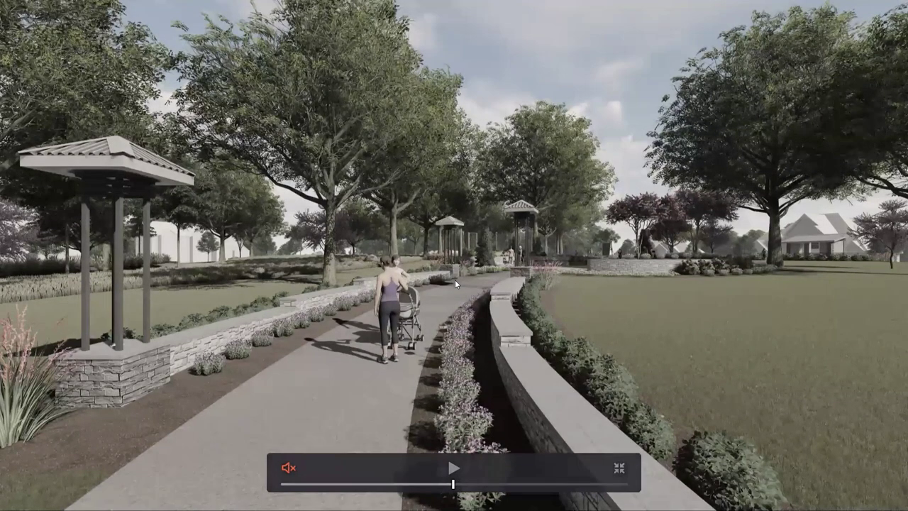
- Leave the cinema viewer with Escape to return to the graded park clip
{"action": "mouse_move", "coordinate": [326, 321]}
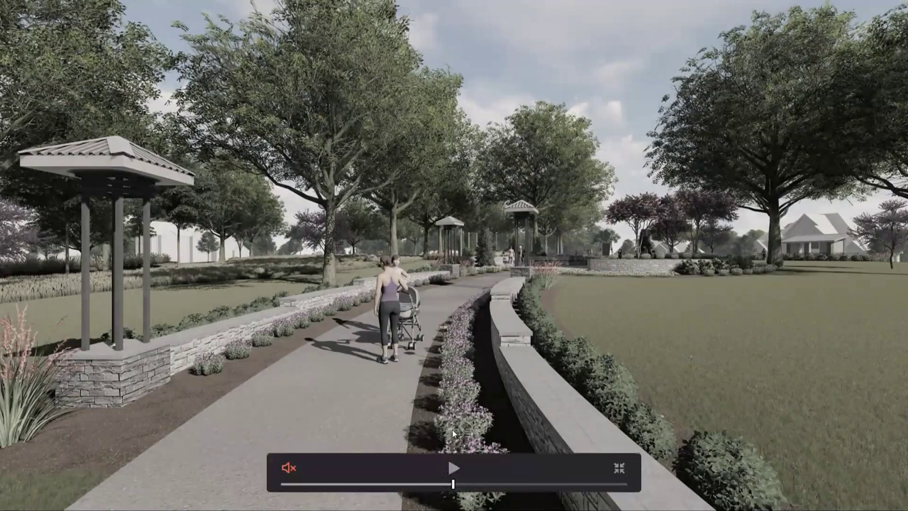
{"action": "key", "text": "Escape"}
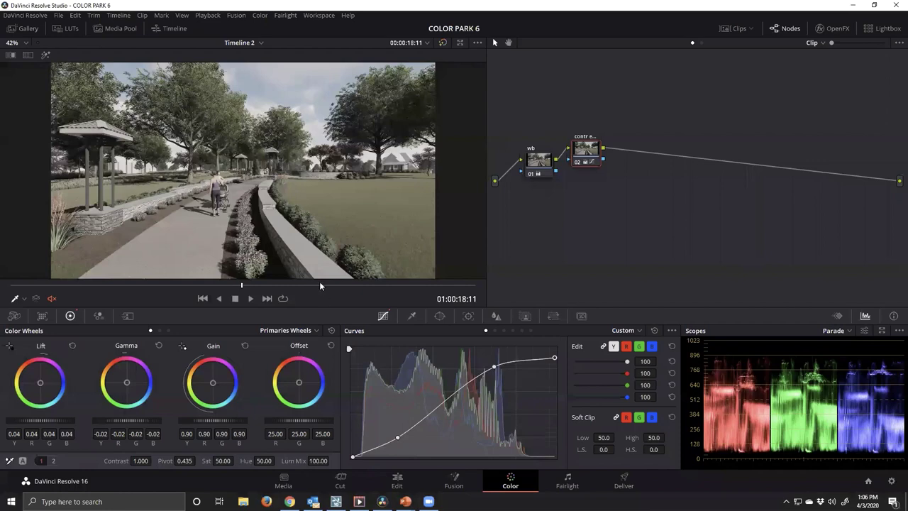
- Add serial node 03 after node 02 and label it 'sat'
{"action": "left_click_drag", "start_coordinate": [577, 154], "coordinate": [573, 166]}
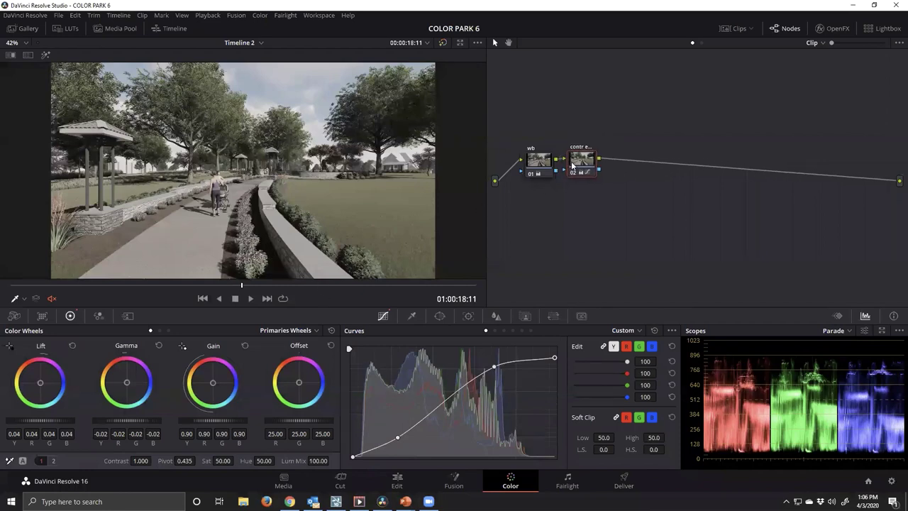
{"action": "key", "text": "alt+s"}
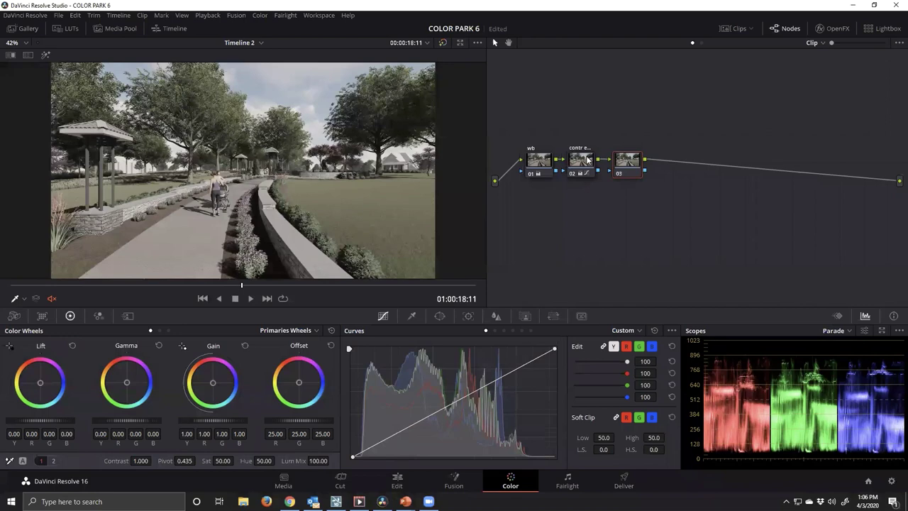
{"action": "right_click", "coordinate": [630, 158]}
{"action": "left_click", "coordinate": [661, 177]}
{"action": "type", "text": "sat"}
- Set node 02's saturation to 64.60, save the project, and preview the frame full screen
{"action": "left_click_drag", "start_coordinate": [582, 164], "coordinate": [590, 162]}
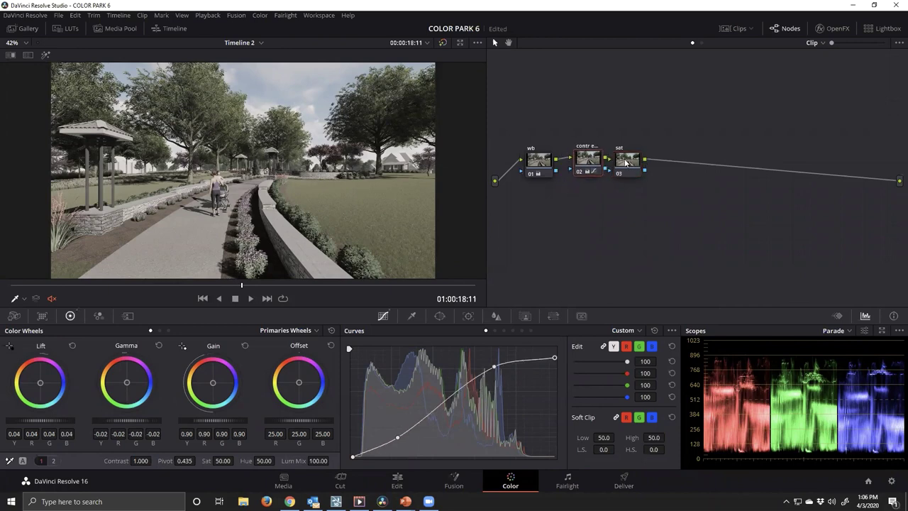
{"action": "mouse_move", "coordinate": [240, 287]}
{"action": "left_mouse_down"}
{"action": "mouse_move", "coordinate": [220, 287]}
{"action": "mouse_move", "coordinate": [242, 288]}
{"action": "left_mouse_up"}
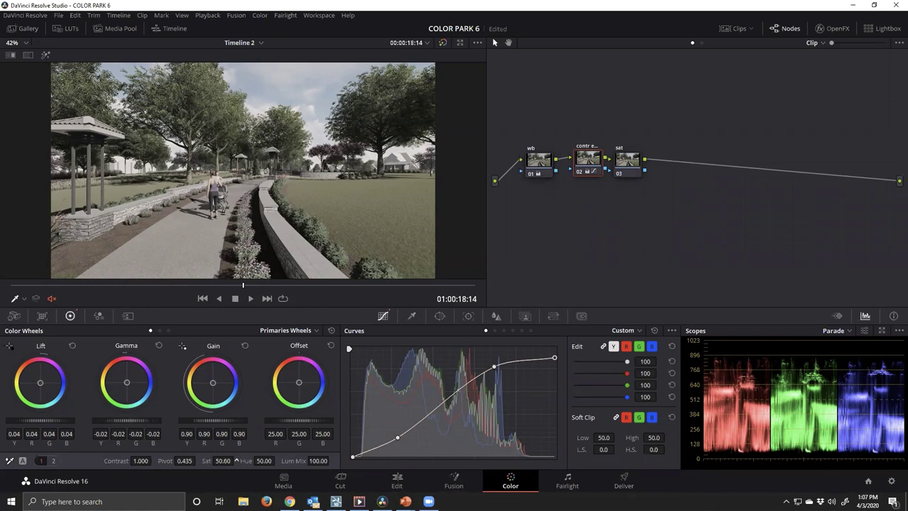
{"action": "left_click_drag", "start_coordinate": [223, 460], "coordinate": [255, 460]}
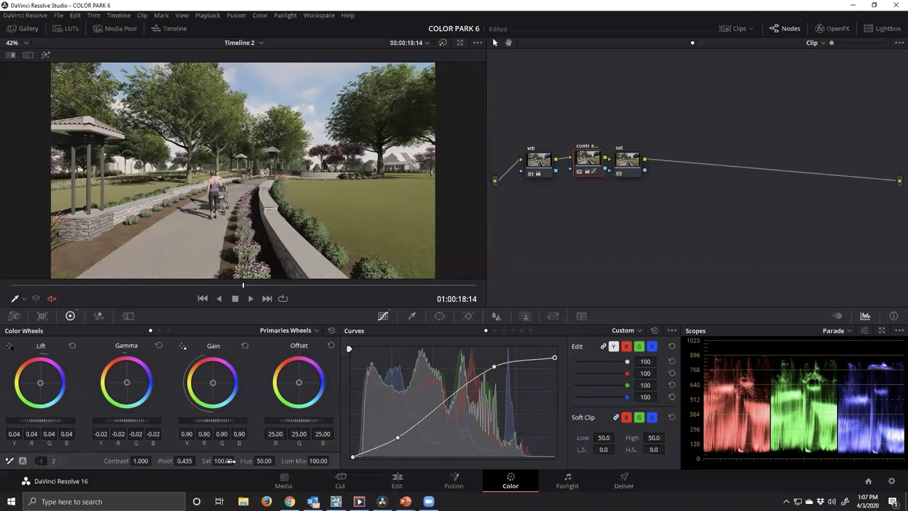
{"action": "key", "text": "ctrl+s"}
{"action": "left_click_drag", "start_coordinate": [224, 461], "coordinate": [236, 460]}
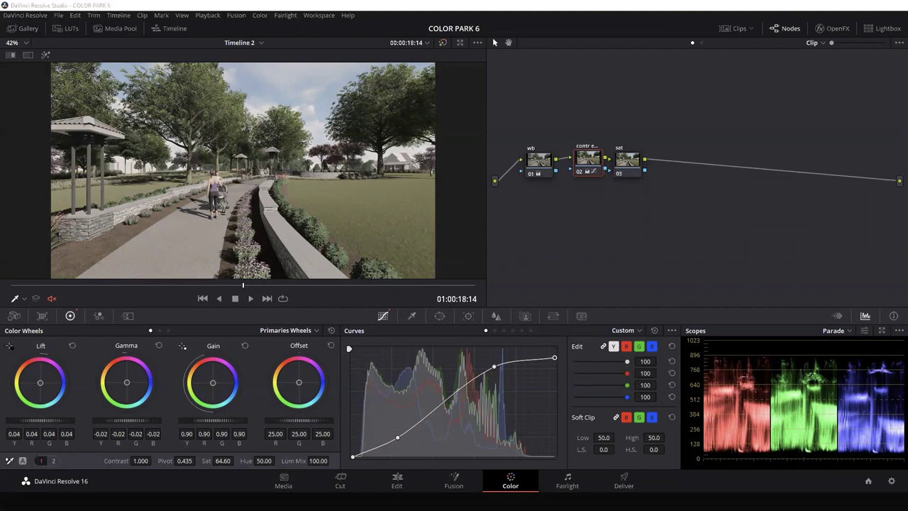
{"action": "key", "text": "ctrl+f"}
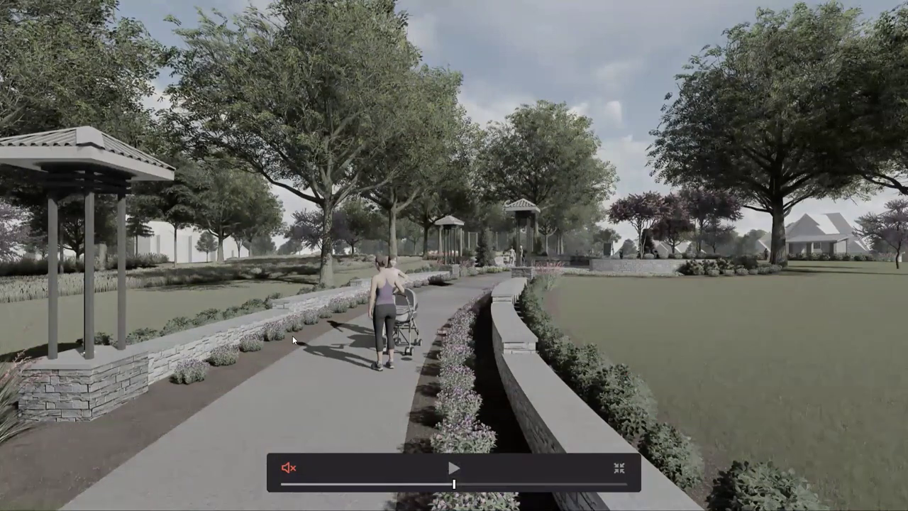
- Toggle the grade bypass to compare before and after, then exit the cinema viewer
{"action": "key", "text": "shift+d"}
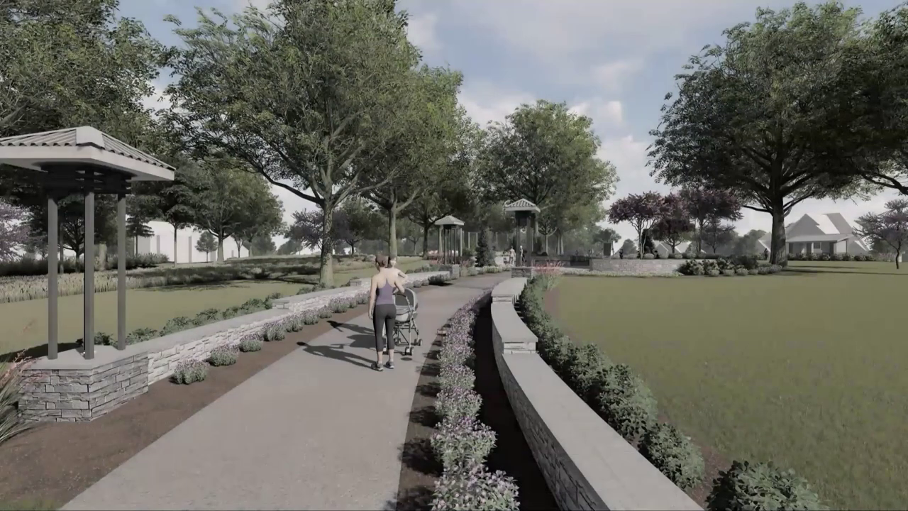
{"action": "key", "text": "Escape"}
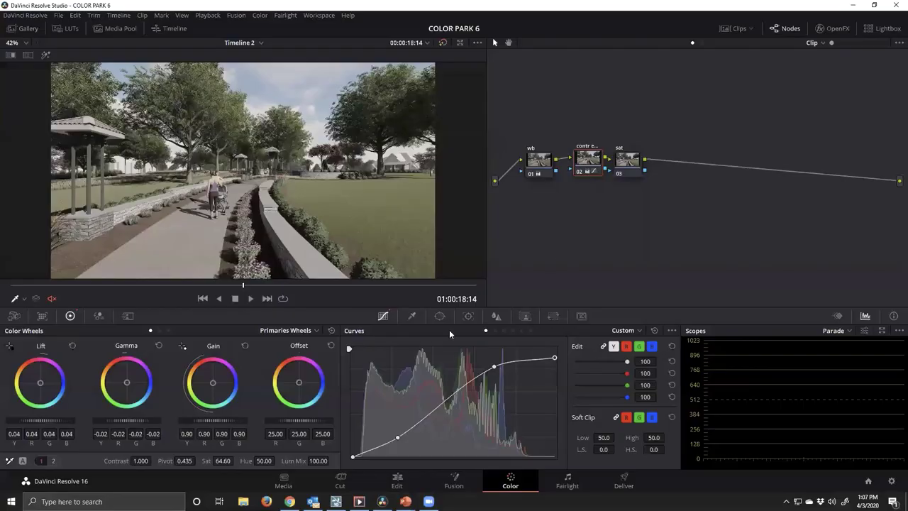
- Align nodes 02 and 03 in a row with node 01, then add serial node 04 after sat
{"action": "left_click_drag", "start_coordinate": [575, 173], "coordinate": [567, 125]}
{"action": "left_click_drag", "start_coordinate": [619, 161], "coordinate": [614, 115]}
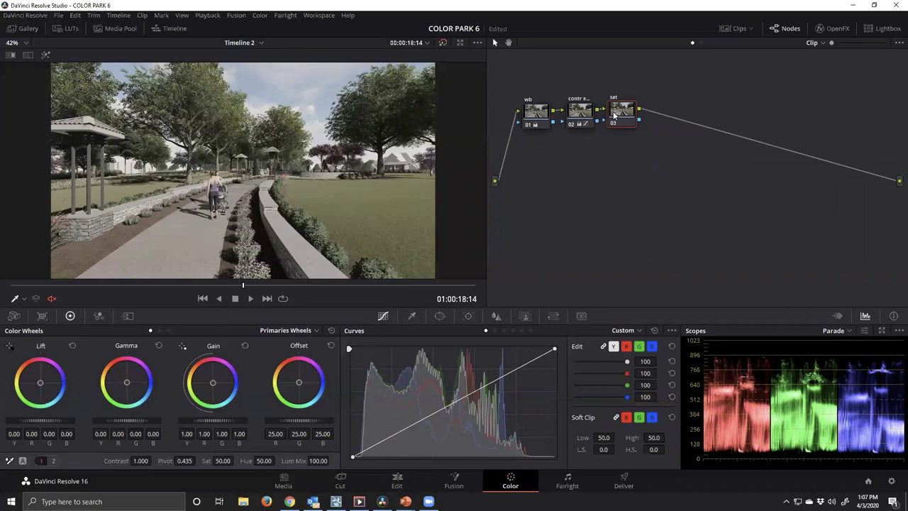
{"action": "left_click_drag", "start_coordinate": [641, 76], "coordinate": [527, 142]}
{"action": "left_click", "coordinate": [603, 186]}
{"action": "key", "text": "alt+s"}
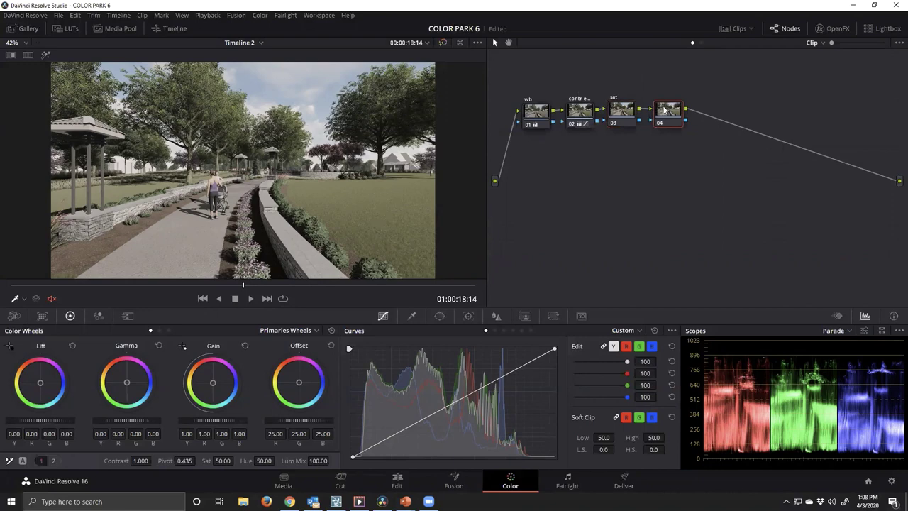
- Add layer node 06 alongside node 04 and place it below node 04
{"action": "right_click", "coordinate": [664, 112]}
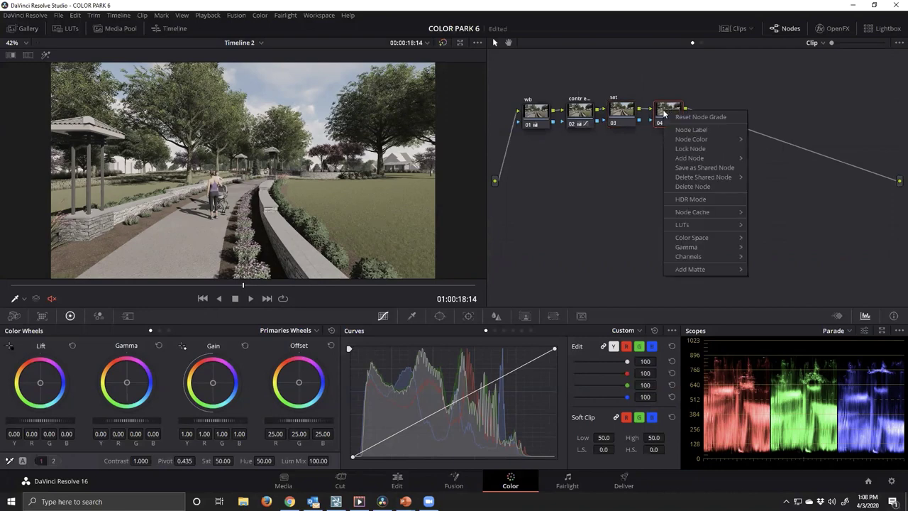
{"action": "mouse_move", "coordinate": [722, 159]}
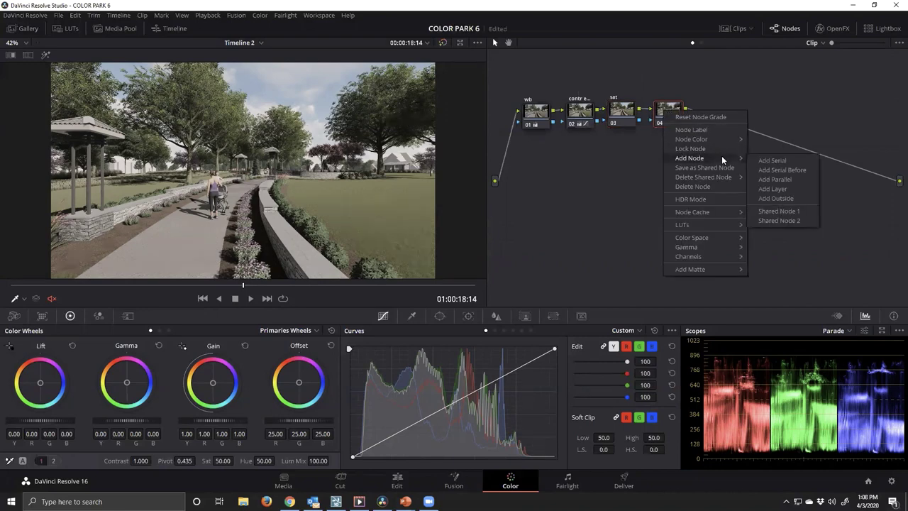
{"action": "left_click", "coordinate": [776, 180]}
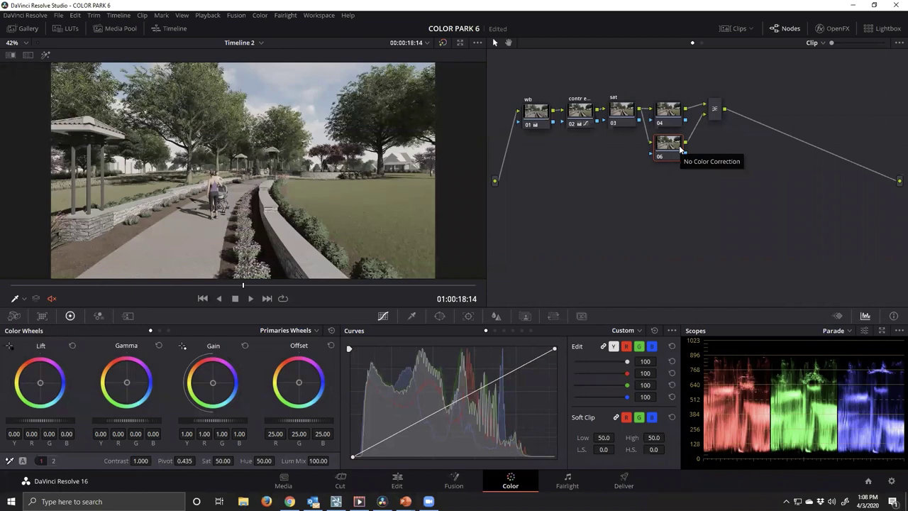
{"action": "left_click_drag", "start_coordinate": [676, 123], "coordinate": [678, 124]}
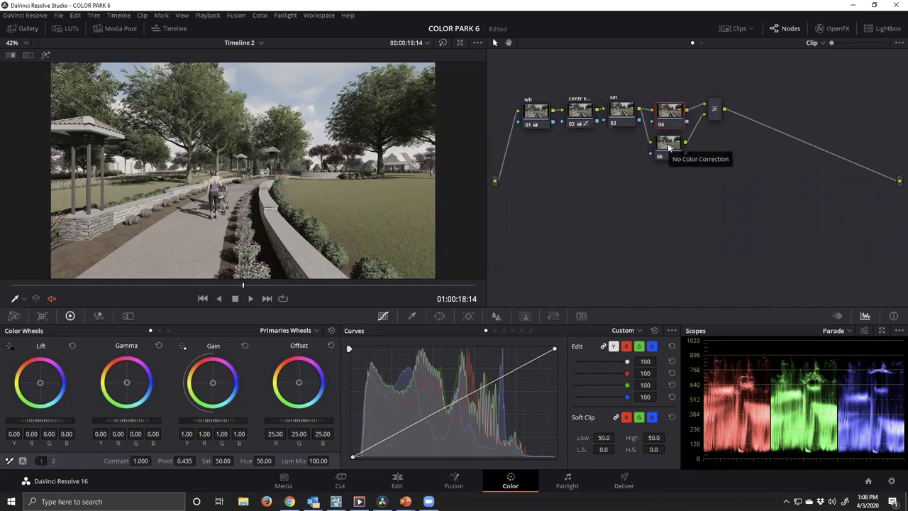
{"action": "left_click_drag", "start_coordinate": [669, 147], "coordinate": [675, 84]}
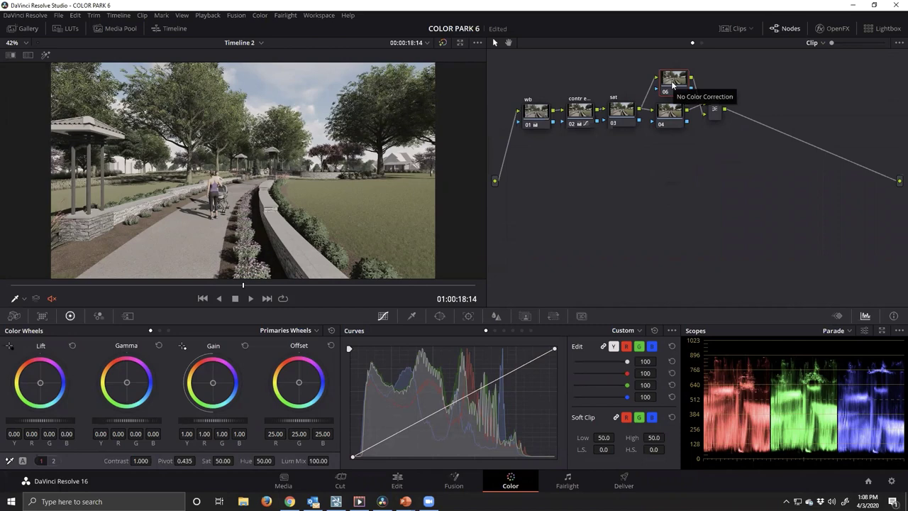
{"action": "left_click_drag", "start_coordinate": [673, 85], "coordinate": [671, 152]}
- Label node 06 'grass'
{"action": "right_click", "coordinate": [679, 149]}
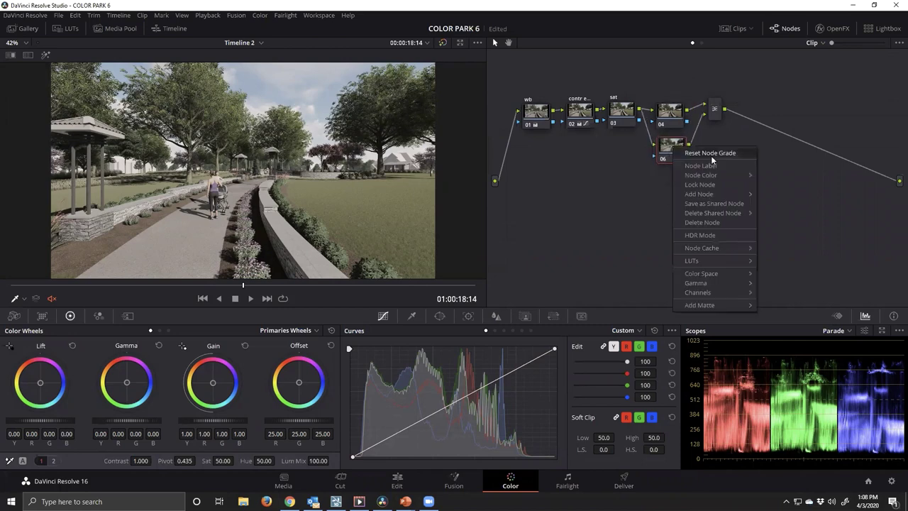
{"action": "left_click", "coordinate": [711, 154]}
{"action": "type", "text": "grass"}
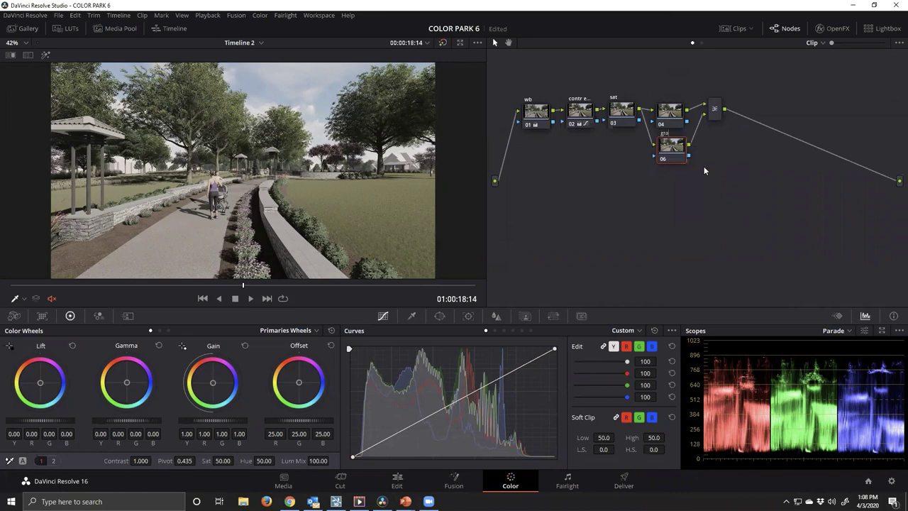
{"action": "left_click", "coordinate": [666, 150]}
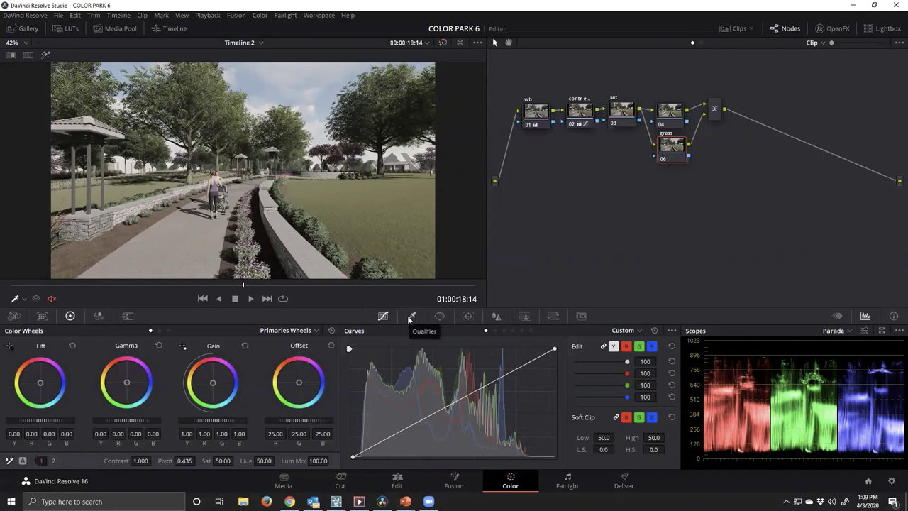
- Qualify the lawn (hue 47.2, width 6.3, luma 50.7–68.0), highlight the matte, and save
{"action": "left_click", "coordinate": [411, 316]}
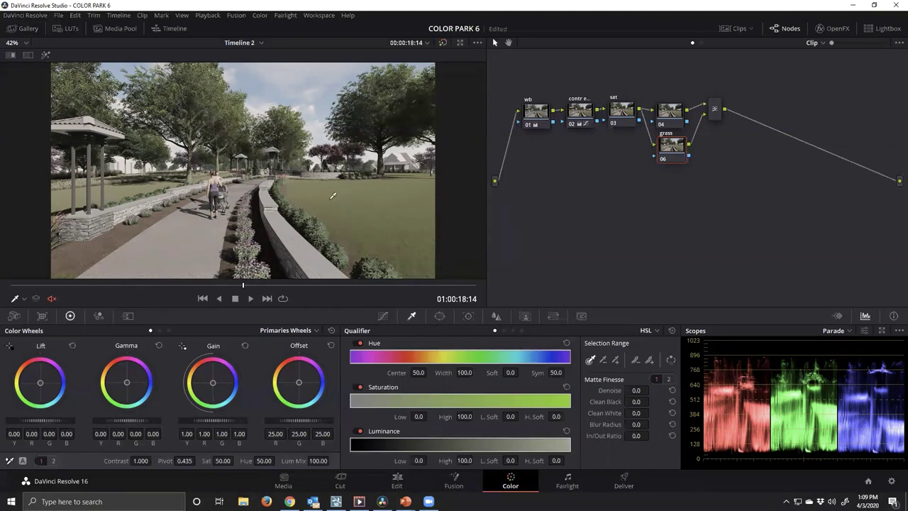
{"action": "left_click", "coordinate": [321, 186]}
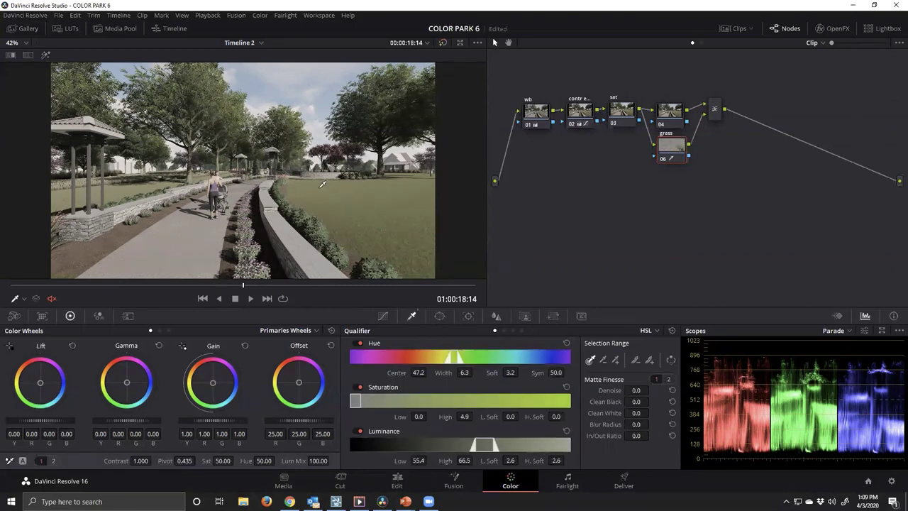
{"action": "mouse_move", "coordinate": [323, 185]}
{"action": "left_mouse_down"}
{"action": "mouse_move", "coordinate": [397, 209]}
{"action": "mouse_move", "coordinate": [391, 239]}
{"action": "left_mouse_up"}
{"action": "left_click", "coordinate": [46, 56]}
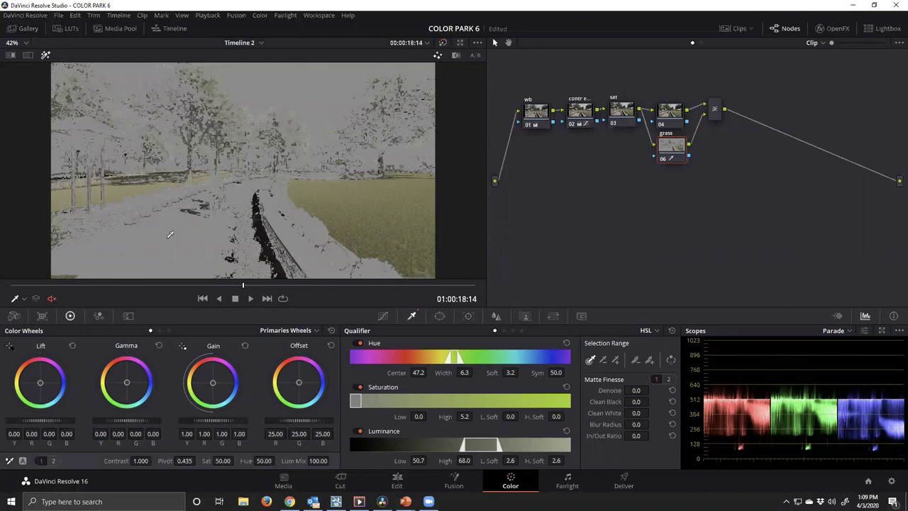
{"action": "key", "text": "ctrl+s"}
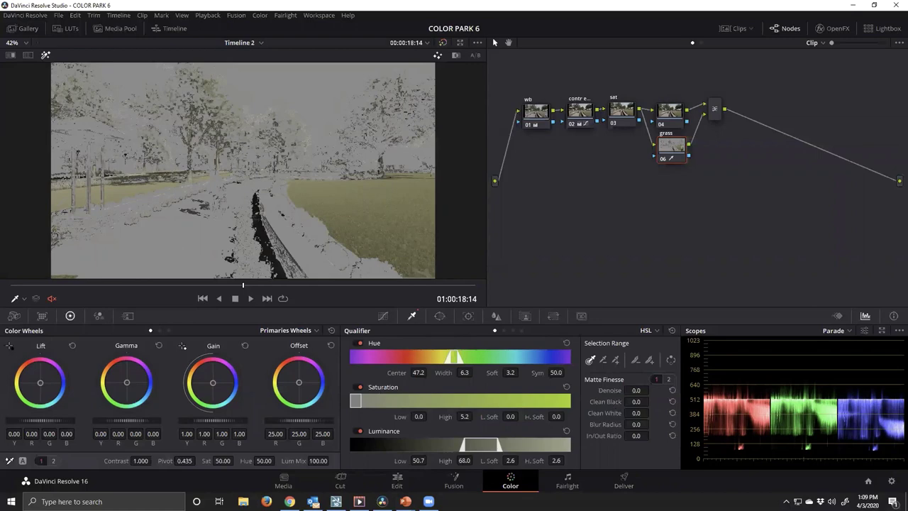
- Raise the grass key's luminance low to 57.5, narrow its hue width to 3.4, and show the black-and-white matte
{"action": "left_click_drag", "start_coordinate": [419, 461], "coordinate": [428, 460]}
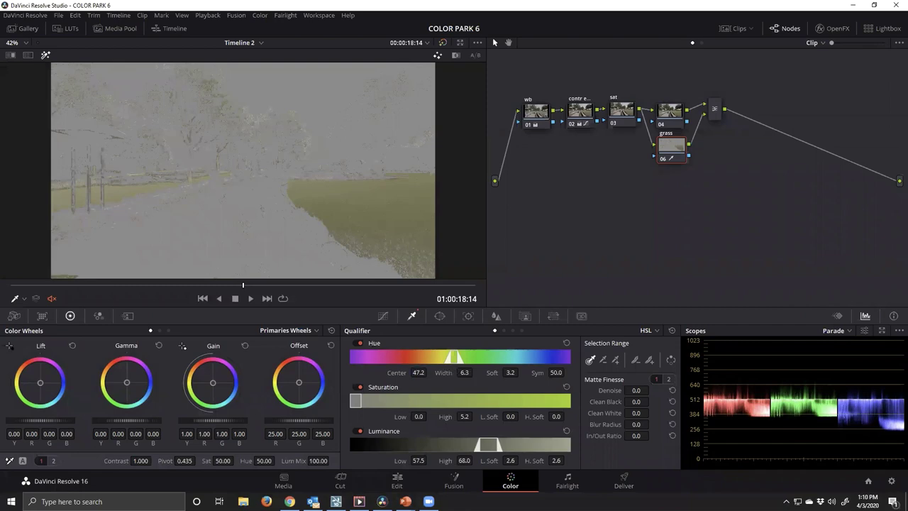
{"action": "mouse_move", "coordinate": [465, 372]}
{"action": "left_mouse_down"}
{"action": "mouse_move", "coordinate": [457, 372]}
{"action": "mouse_move", "coordinate": [474, 372]}
{"action": "left_mouse_up"}
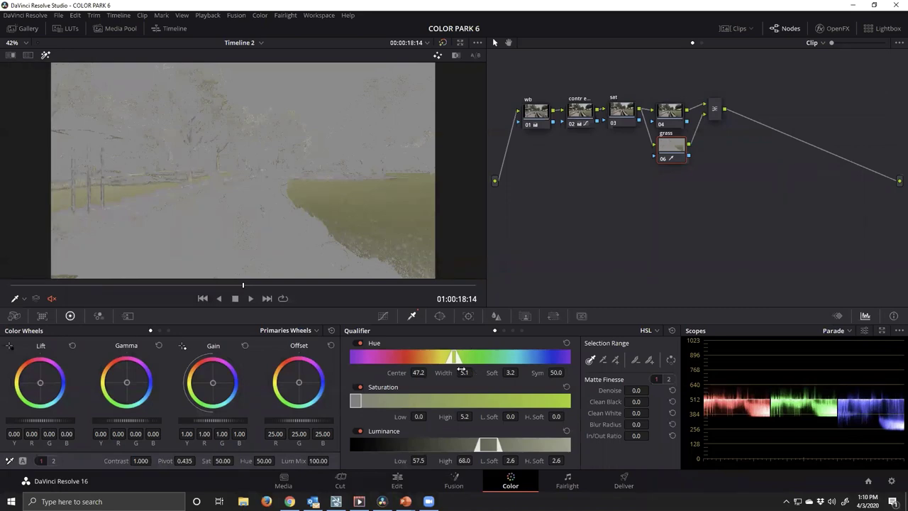
{"action": "left_click_drag", "start_coordinate": [453, 356], "coordinate": [430, 371]}
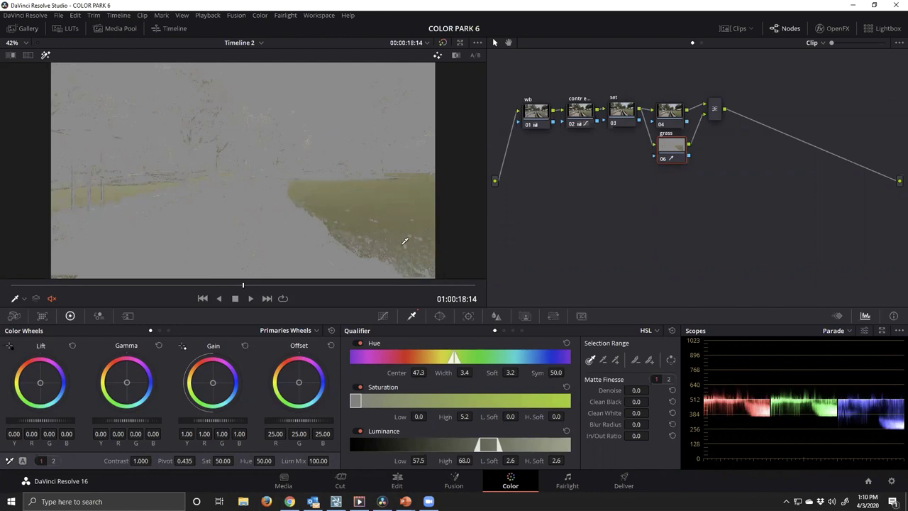
{"action": "left_click", "coordinate": [456, 56]}
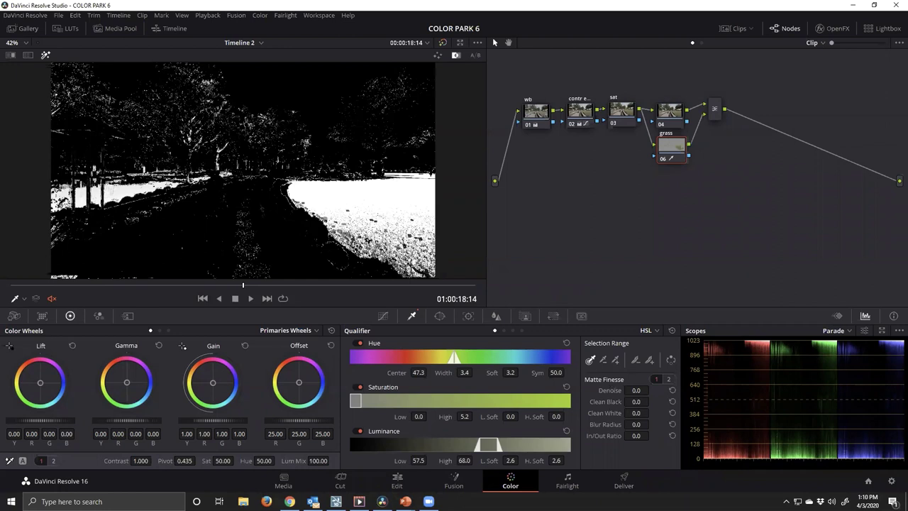
- Set Matte Finesse to denoise 6.4, clean black 6.7, clean white 6.6, blur radius 6.7, then show the grey highlight
{"action": "left_click_drag", "start_coordinate": [636, 401], "coordinate": [651, 401]}
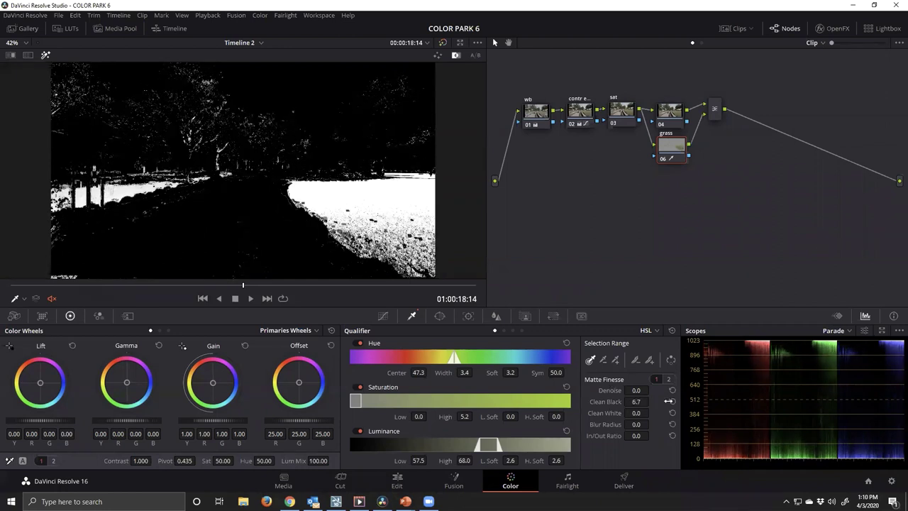
{"action": "left_click_drag", "start_coordinate": [636, 413], "coordinate": [651, 390]}
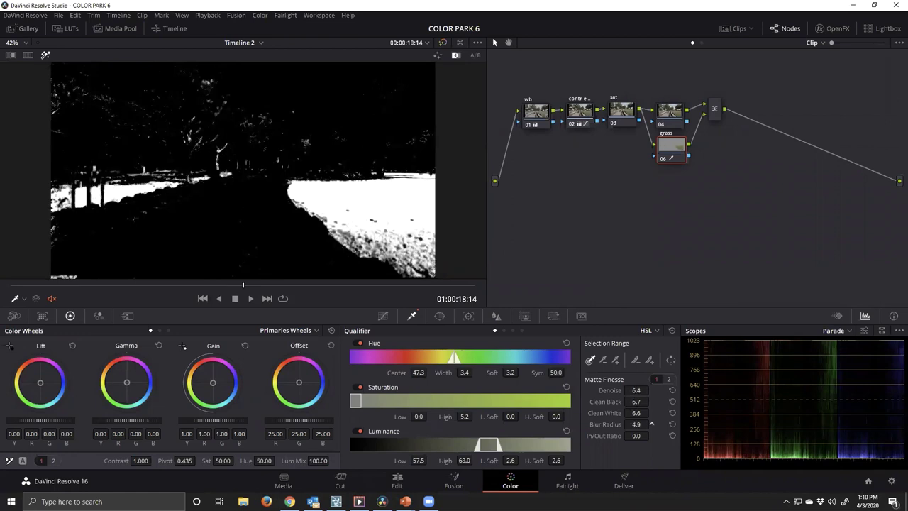
{"action": "left_click_drag", "start_coordinate": [651, 423], "coordinate": [671, 424]}
{"action": "left_click", "coordinate": [436, 56]}
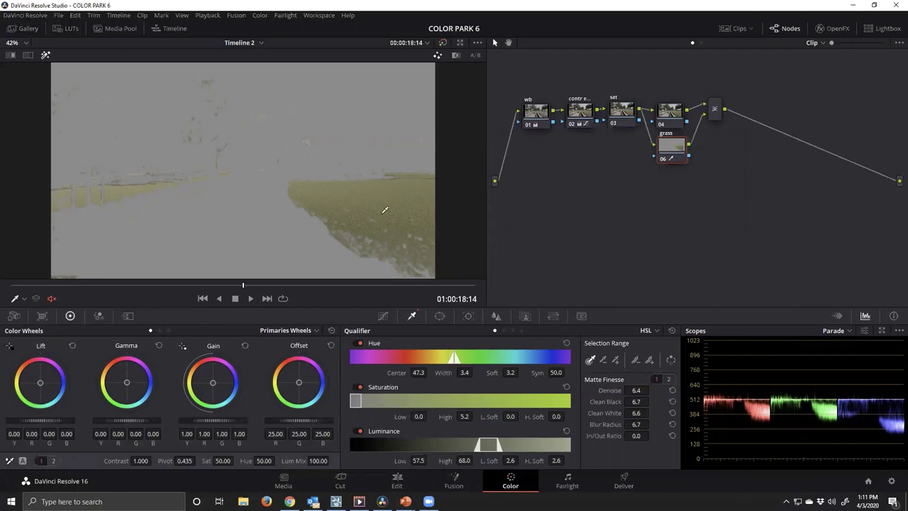
- Turn off the highlight view and reposition the grass node 06 in the node graph
{"action": "left_click", "coordinate": [44, 55]}
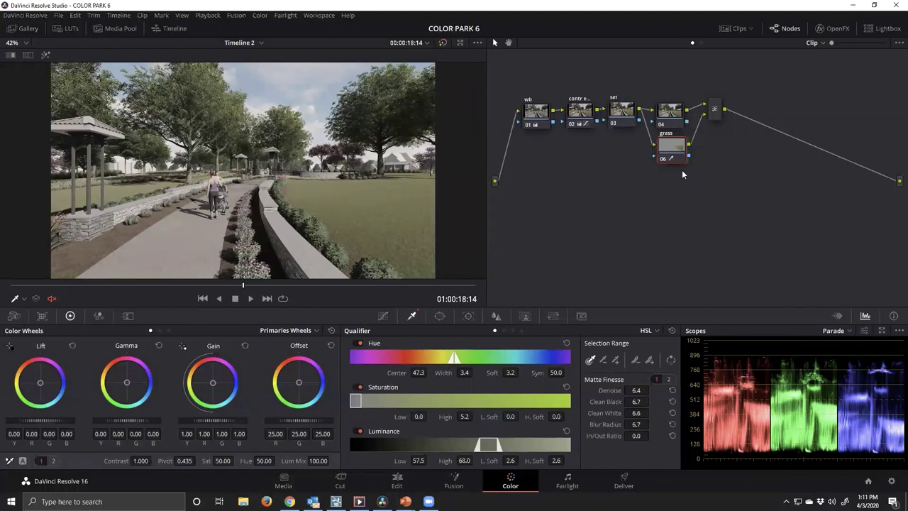
{"action": "left_click_drag", "start_coordinate": [680, 152], "coordinate": [675, 166]}
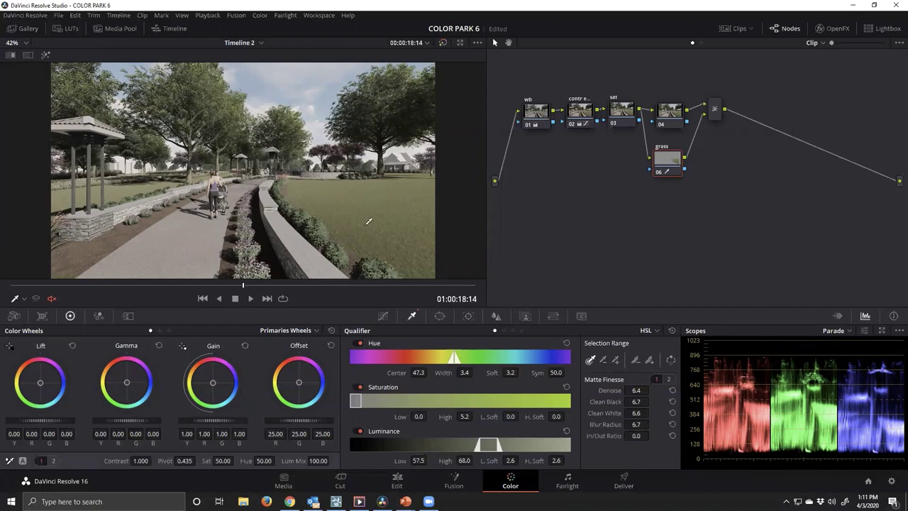
{"action": "left_click_drag", "start_coordinate": [664, 162], "coordinate": [670, 156]}
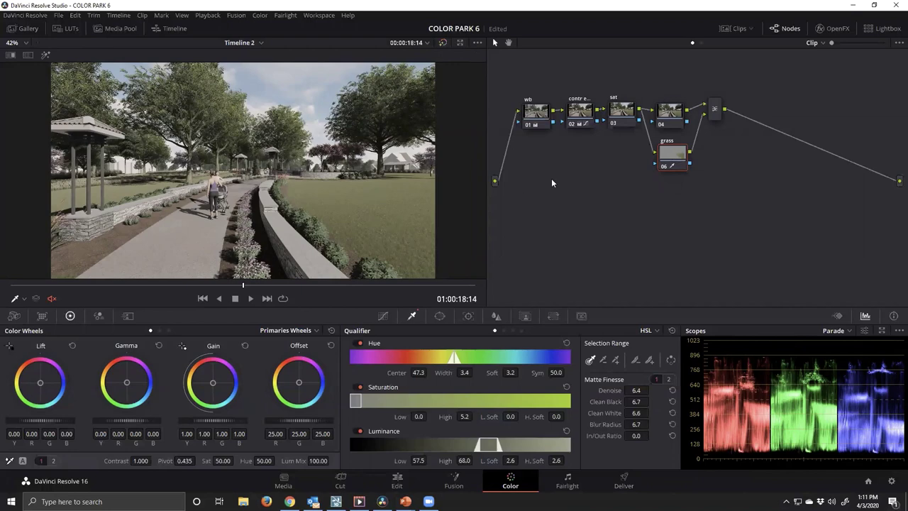
- Save the project with Ctrl+S and File > Save Project
{"action": "key", "text": "ctrl+s"}
{"action": "left_click", "coordinate": [59, 17]}
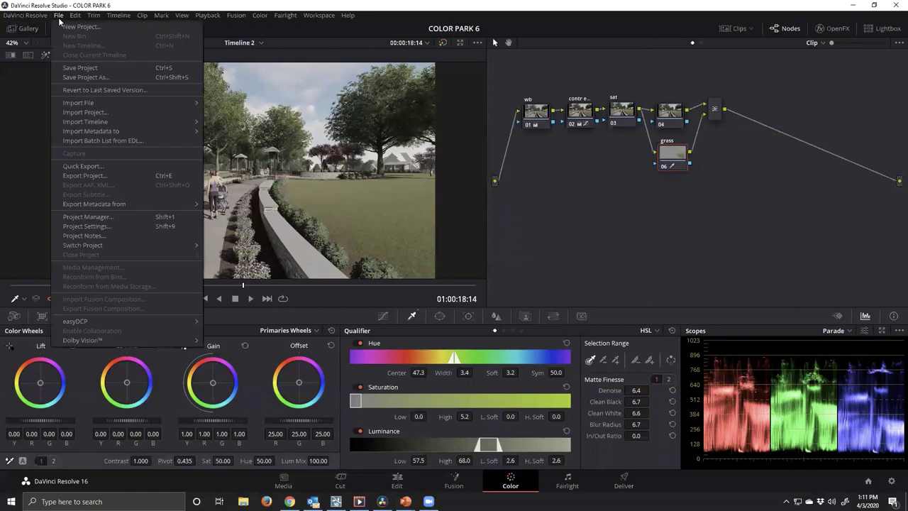
{"action": "left_click", "coordinate": [86, 67]}
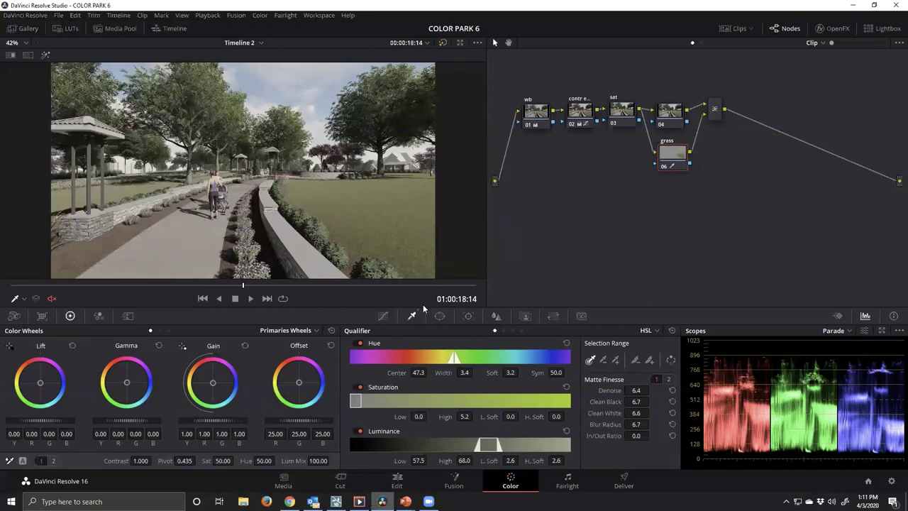
- Open Curves and cycle through Hue vs Hue, Hue vs Sat, Hue vs Lum, Lum vs Sat, Sat vs Sat, ending on Hue vs Hue
{"action": "left_click", "coordinate": [384, 316]}
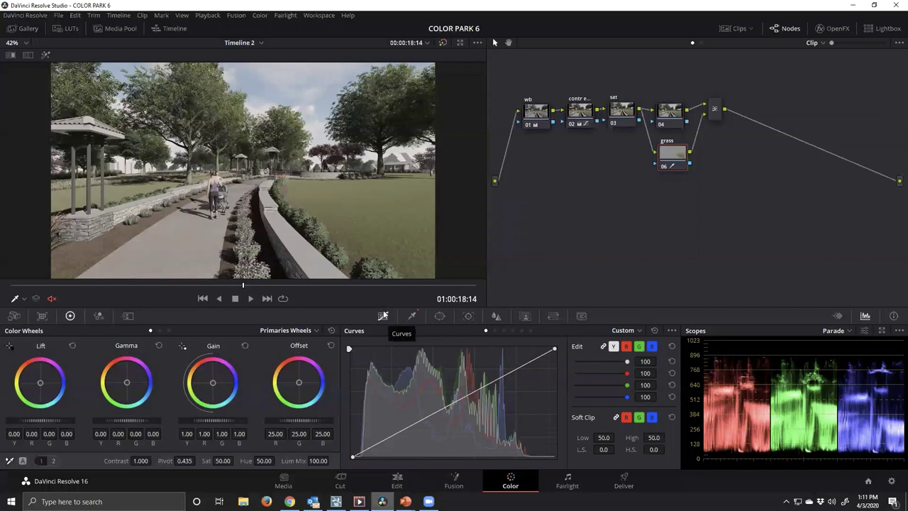
{"action": "left_click", "coordinate": [495, 331]}
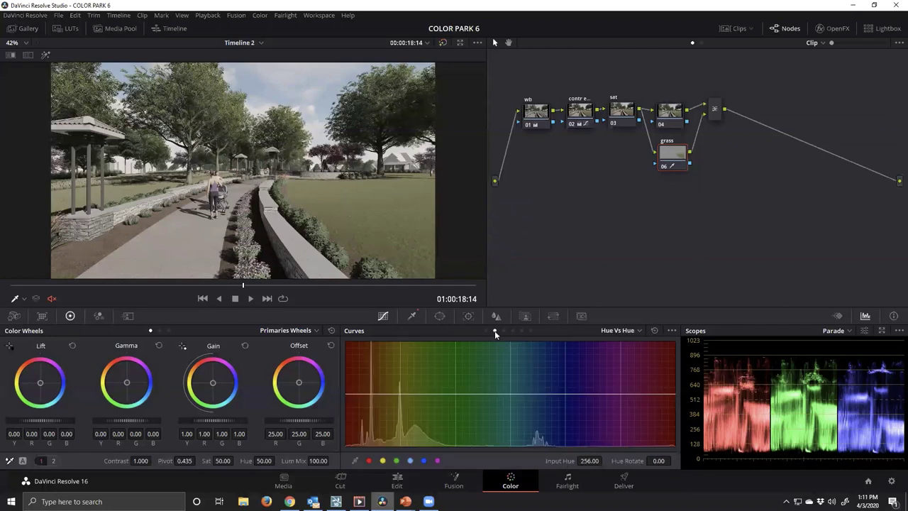
{"action": "left_click", "coordinate": [504, 332]}
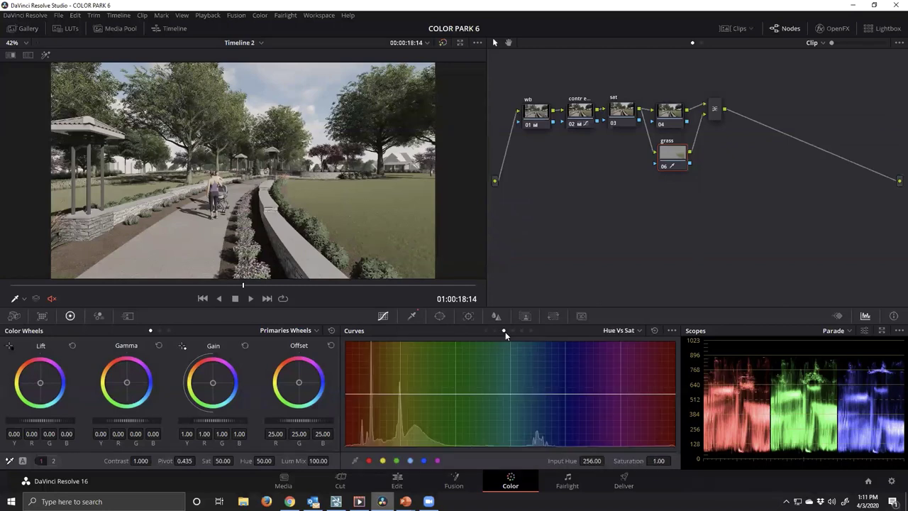
{"action": "left_click", "coordinate": [513, 331]}
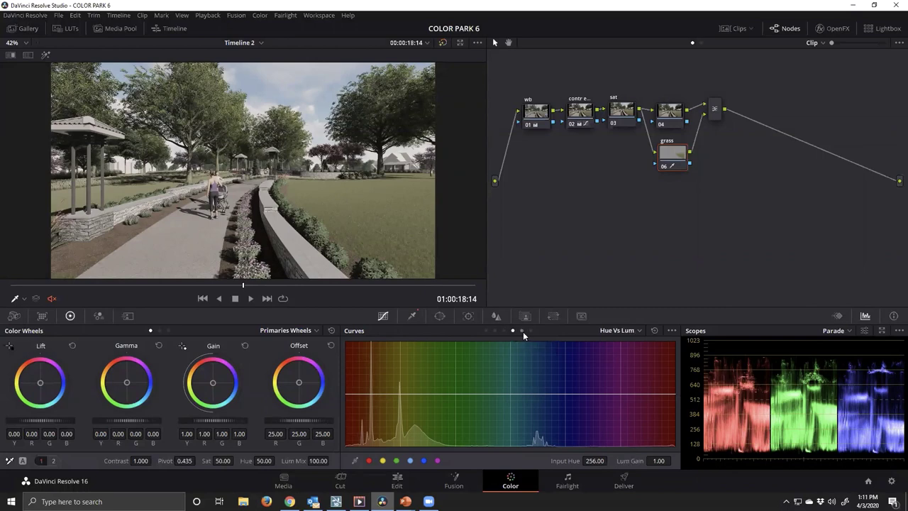
{"action": "left_click", "coordinate": [523, 331]}
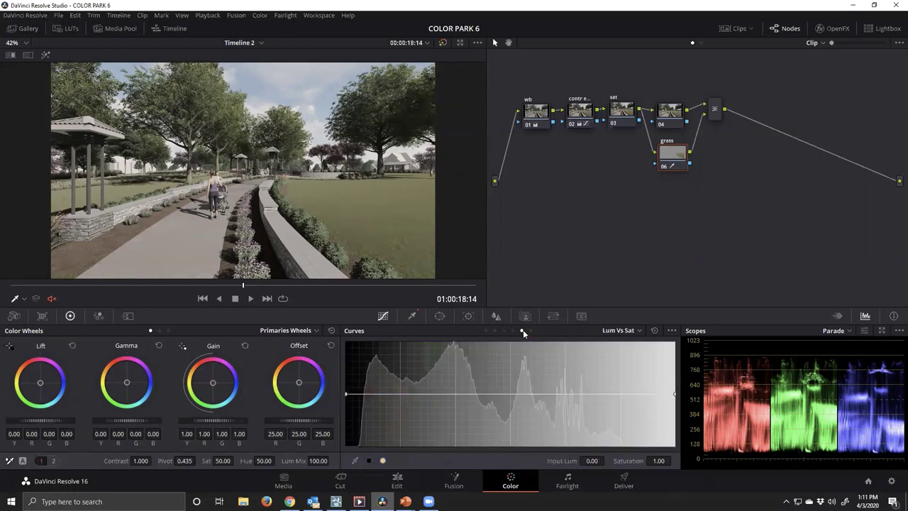
{"action": "left_click", "coordinate": [531, 331]}
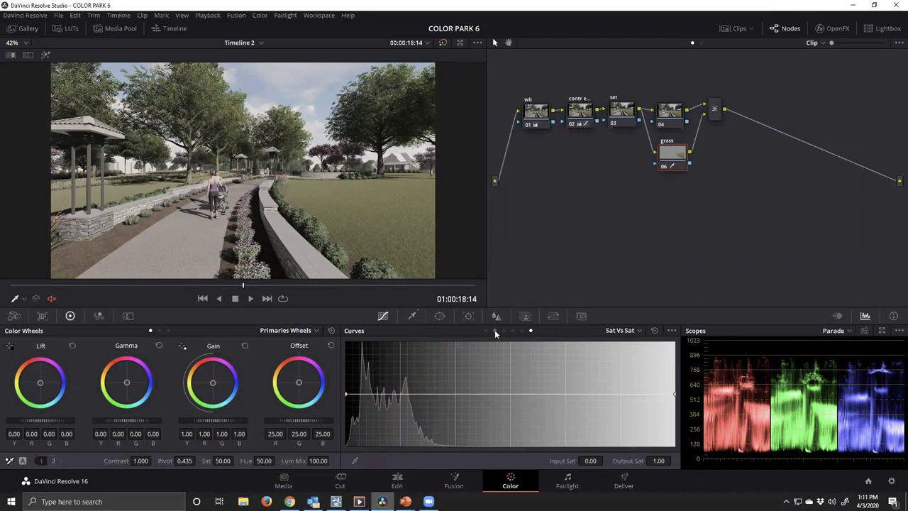
{"action": "left_click", "coordinate": [495, 331]}
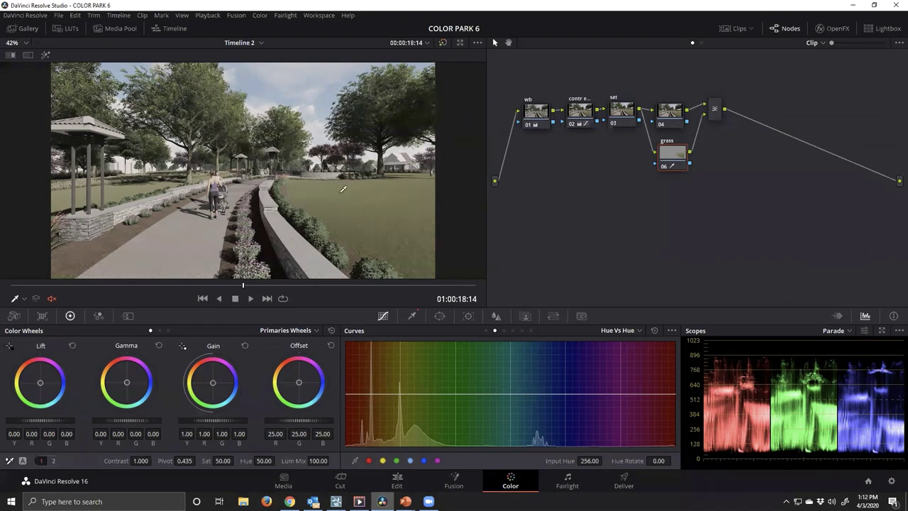
- Sample the grass colour onto the Hue vs Hue curve and arrange its control points
{"action": "left_click", "coordinate": [343, 189]}
{"action": "left_click", "coordinate": [428, 395]}
{"action": "left_click", "coordinate": [373, 395]}
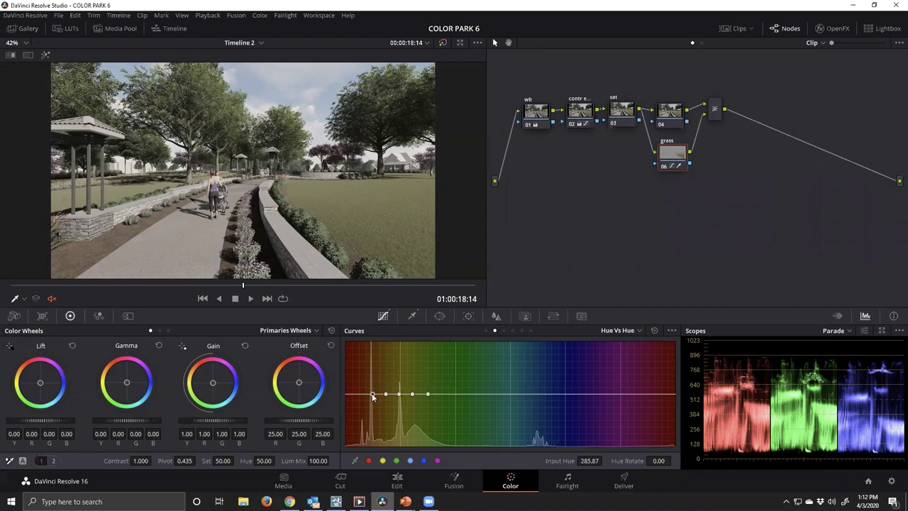
{"action": "right_click", "coordinate": [412, 394]}
- Drag the grass point to rotate hue 309.05 by -20.89, then check a later frame
{"action": "left_click_drag", "start_coordinate": [399, 395], "coordinate": [397, 358]}
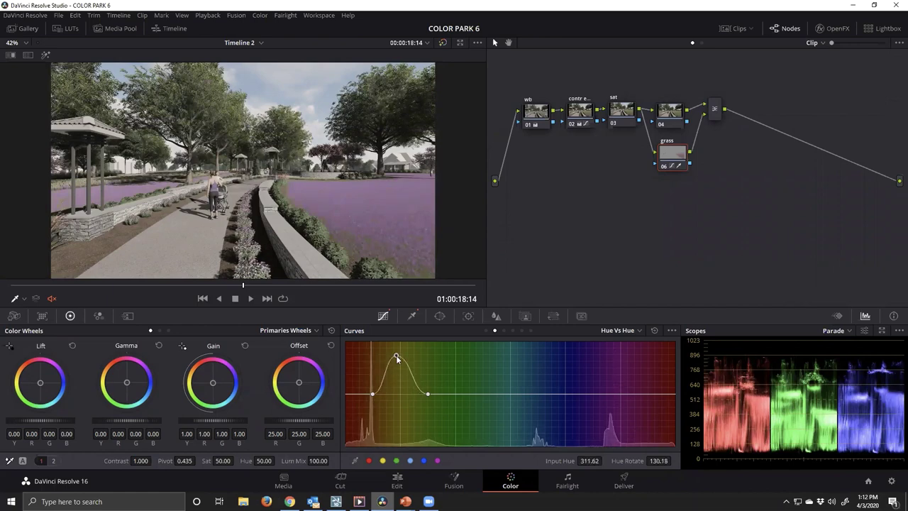
{"action": "left_click_drag", "start_coordinate": [397, 358], "coordinate": [387, 388]}
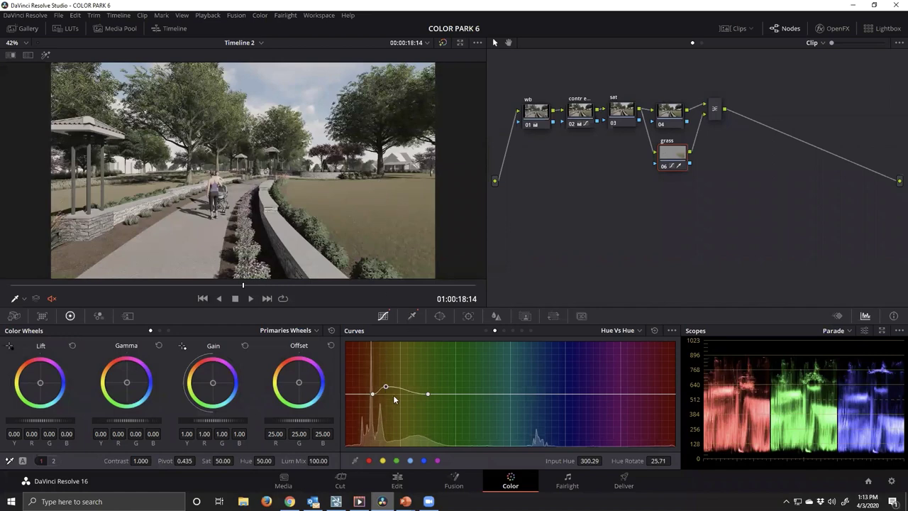
{"action": "left_click_drag", "start_coordinate": [387, 390], "coordinate": [394, 403]}
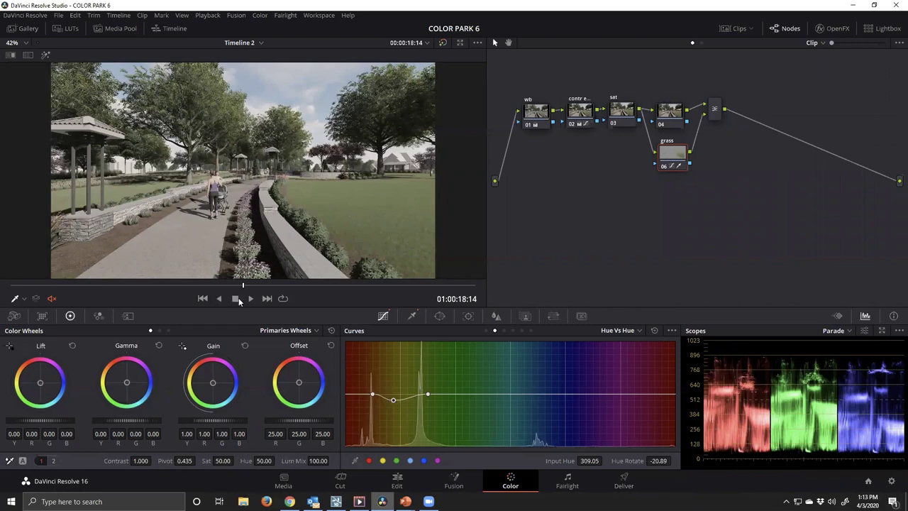
{"action": "left_click_drag", "start_coordinate": [241, 285], "coordinate": [330, 288]}
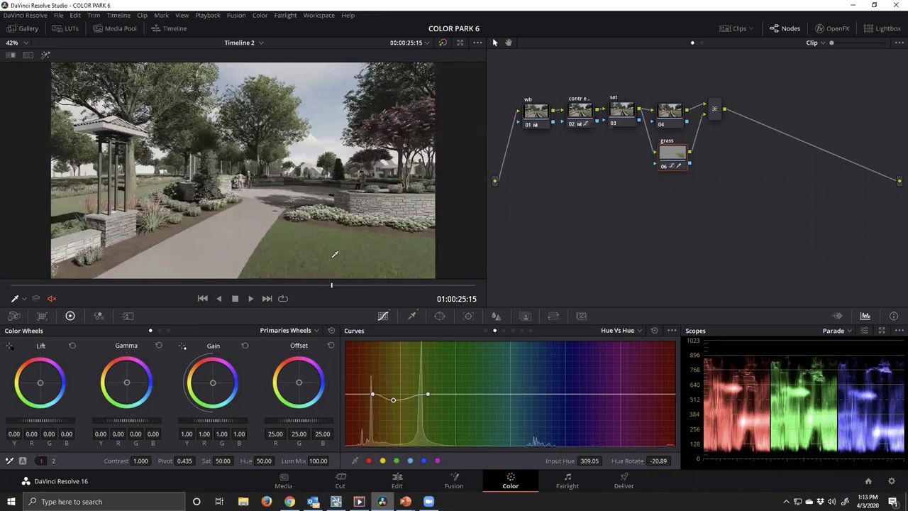
- Set the grass node's midtone detail (MD) to 46.50 on the second Primaries page
{"action": "left_click", "coordinate": [52, 461]}
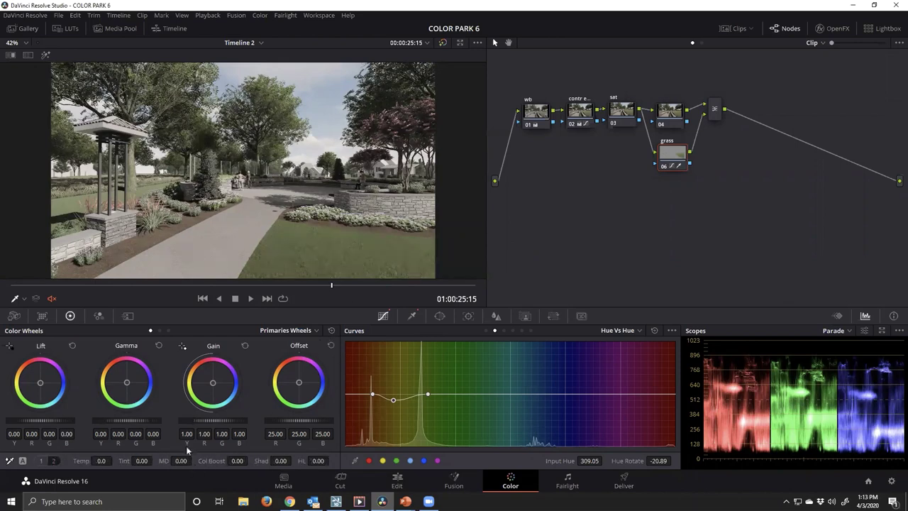
{"action": "left_click_drag", "start_coordinate": [181, 460], "coordinate": [196, 461]}
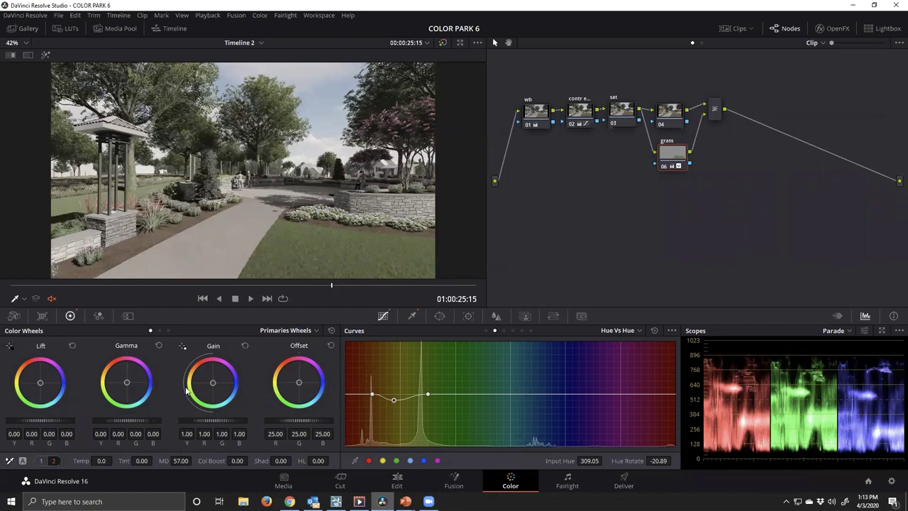
{"action": "left_click_drag", "start_coordinate": [182, 460], "coordinate": [194, 460]}
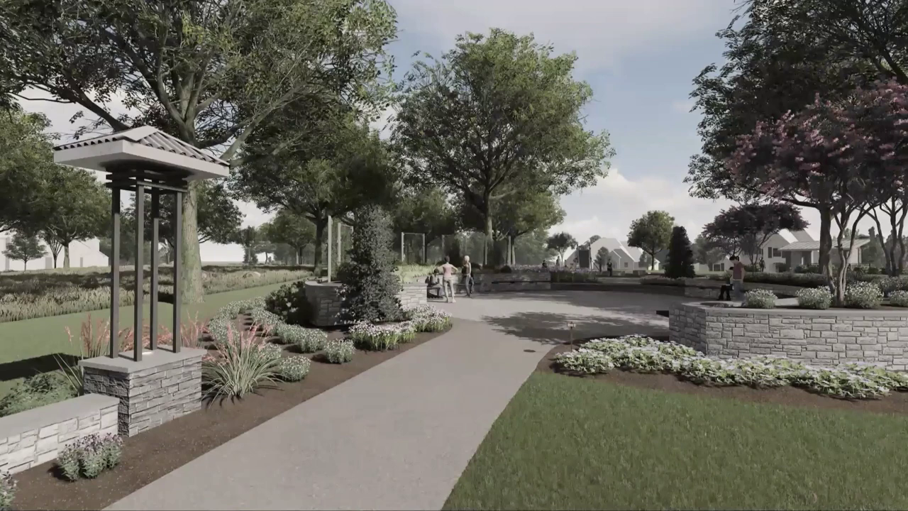
{"action": "mouse_move", "coordinate": [498, 412]}
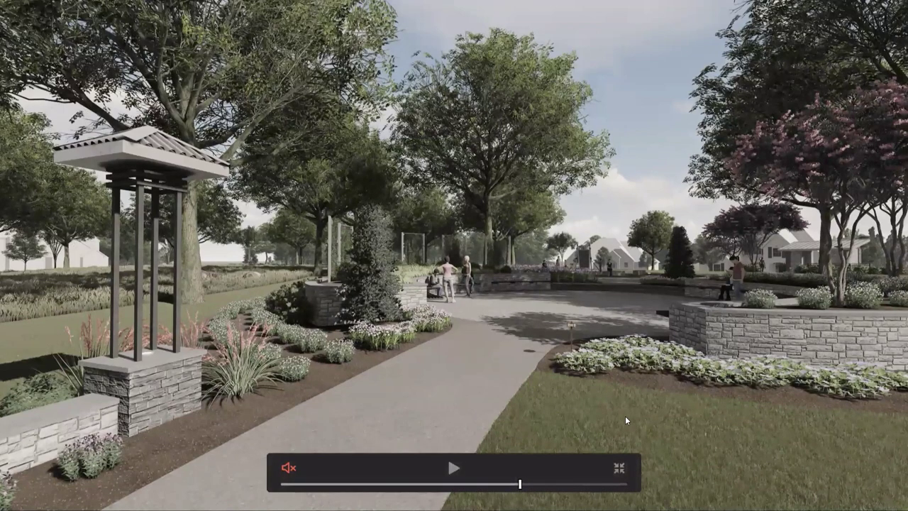
{"action": "left_click", "coordinate": [513, 484]}
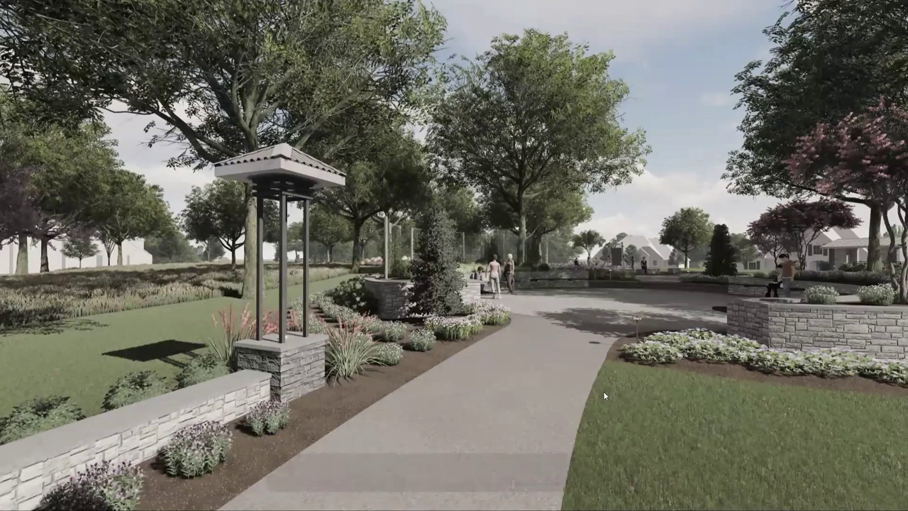
- Leave the Cinema Viewer, scrub to an earlier frame, and select the layer mixer node
{"action": "key", "text": "Escape"}
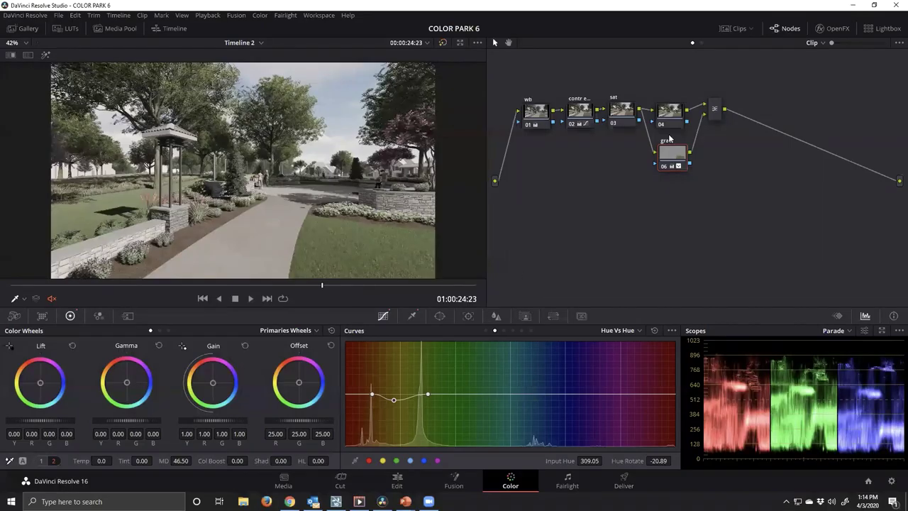
{"action": "left_click_drag", "start_coordinate": [671, 119], "coordinate": [671, 112]}
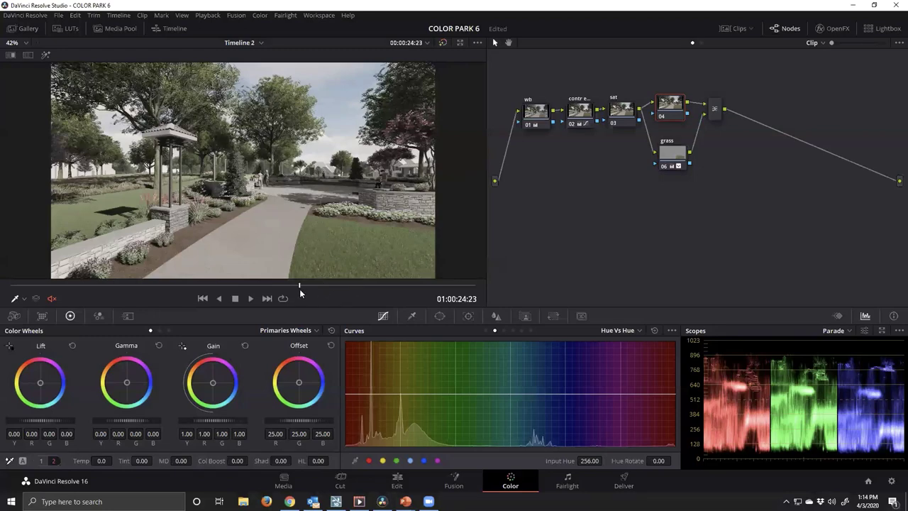
{"action": "left_click_drag", "start_coordinate": [296, 288], "coordinate": [196, 288]}
{"action": "left_click", "coordinate": [714, 111]}
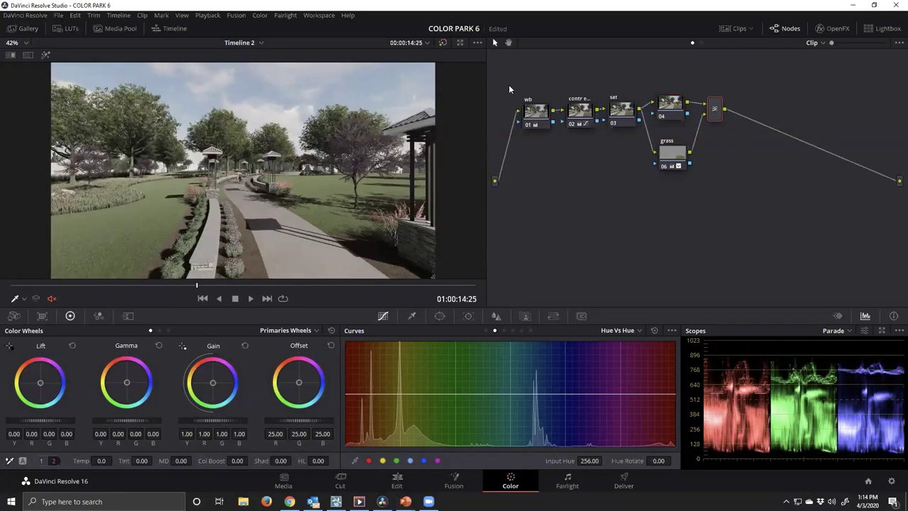
{"action": "left_click_drag", "start_coordinate": [720, 112], "coordinate": [716, 110]}
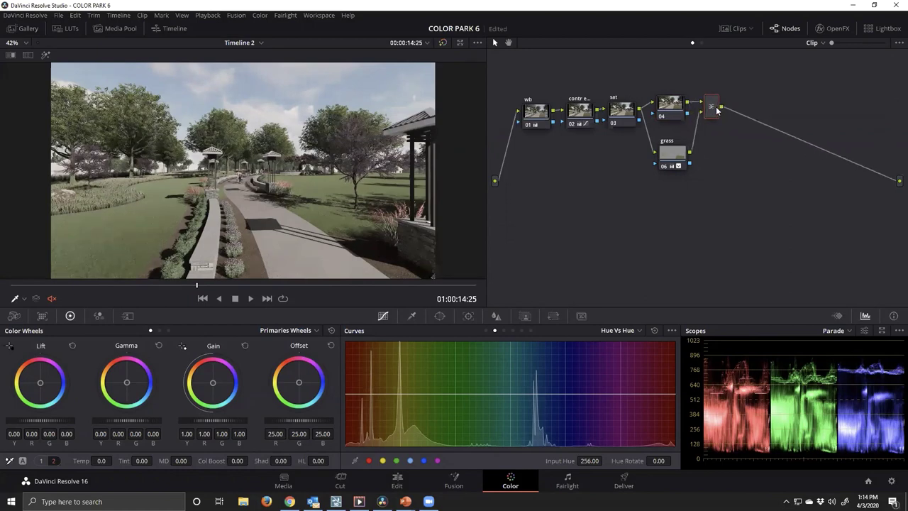
- Add serial node 07 after the mixer, label it 'sky', and move it down to the right
{"action": "key", "text": "alt+s"}
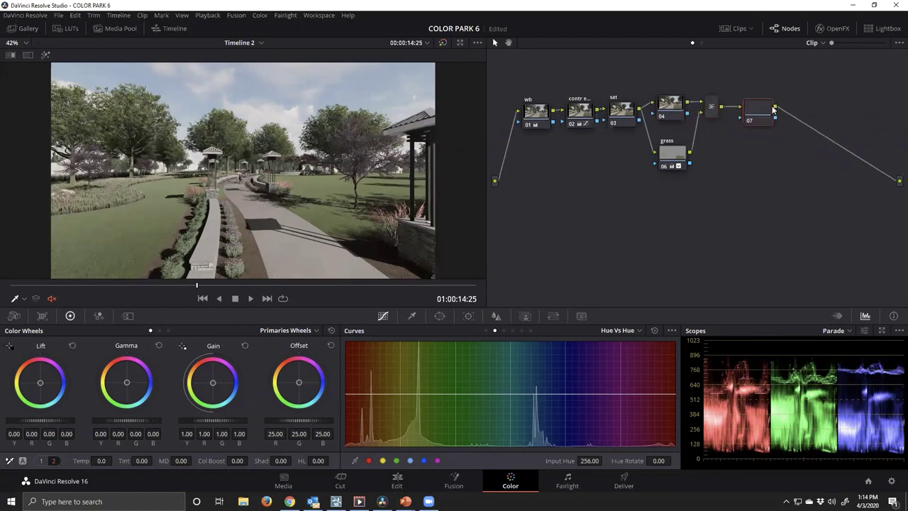
{"action": "right_click", "coordinate": [779, 116]}
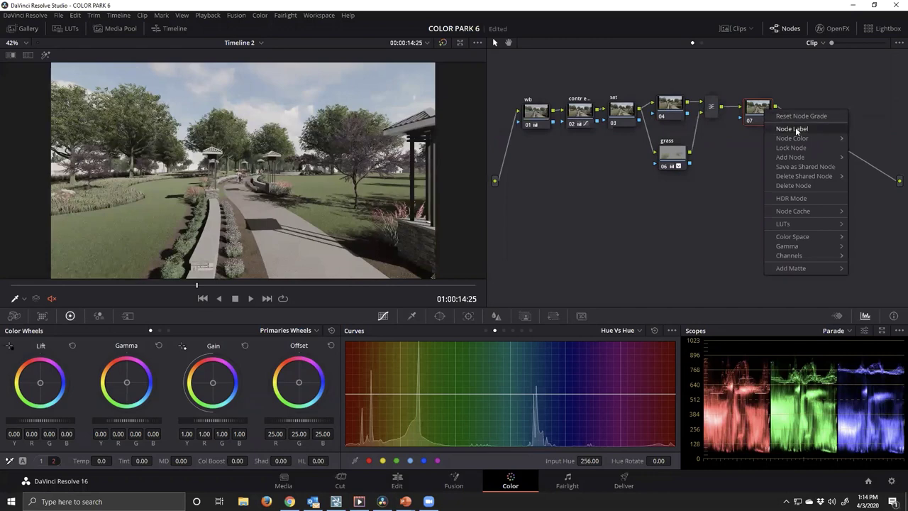
{"action": "left_click", "coordinate": [794, 130]}
{"action": "type", "text": "sky"}
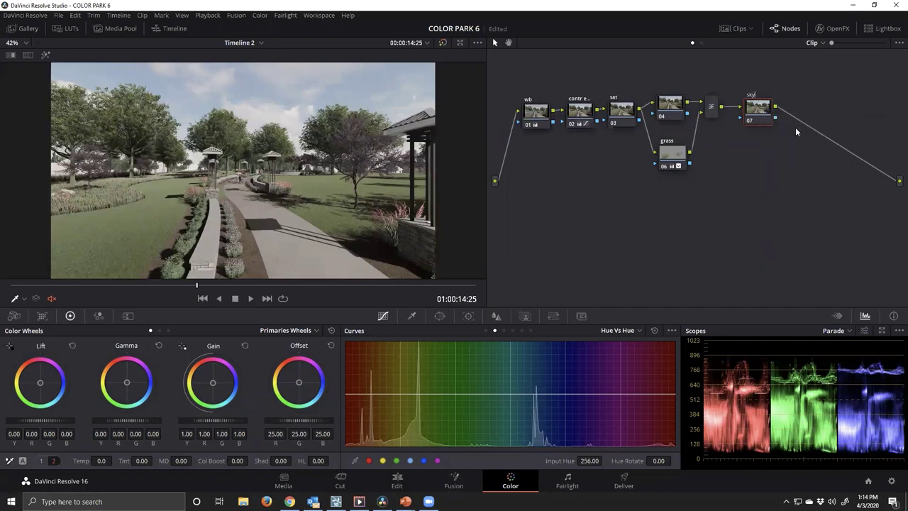
{"action": "left_click_drag", "start_coordinate": [753, 122], "coordinate": [765, 159]}
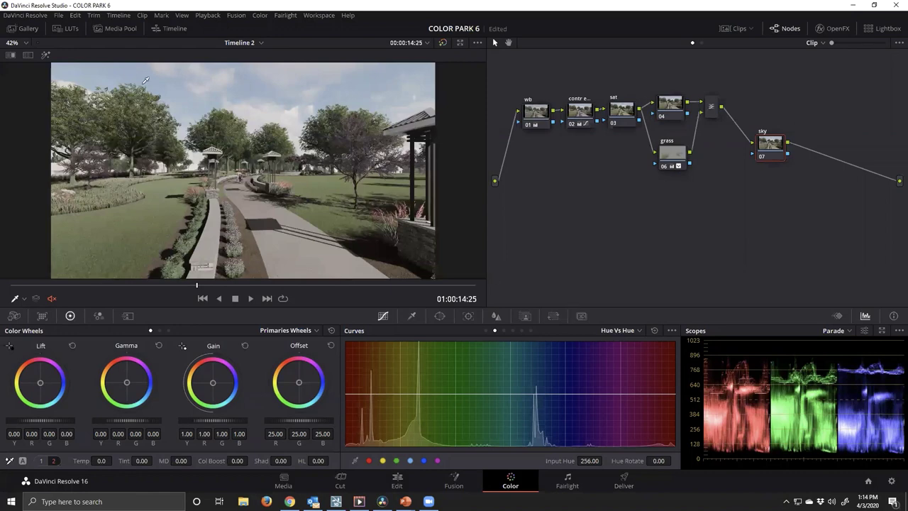
- Sample the sky colour onto the sky node's Hue vs Hue curve and set up its control points
{"action": "left_click", "coordinate": [121, 73]}
{"action": "left_click", "coordinate": [536, 393]}
{"action": "left_click", "coordinate": [511, 394]}
{"action": "left_click", "coordinate": [567, 394]}
{"action": "right_click", "coordinate": [524, 394]}
- Rotate hue 91.71 by 56.25 toward teal, save the project, and view it full screen
{"action": "mouse_move", "coordinate": [535, 394]}
{"action": "left_mouse_down"}
{"action": "mouse_move", "coordinate": [532, 419]}
{"action": "mouse_move", "coordinate": [551, 431]}
{"action": "mouse_move", "coordinate": [542, 423]}
{"action": "mouse_move", "coordinate": [543, 353]}
{"action": "mouse_move", "coordinate": [541, 375]}
{"action": "mouse_move", "coordinate": [525, 380]}
{"action": "left_mouse_up"}
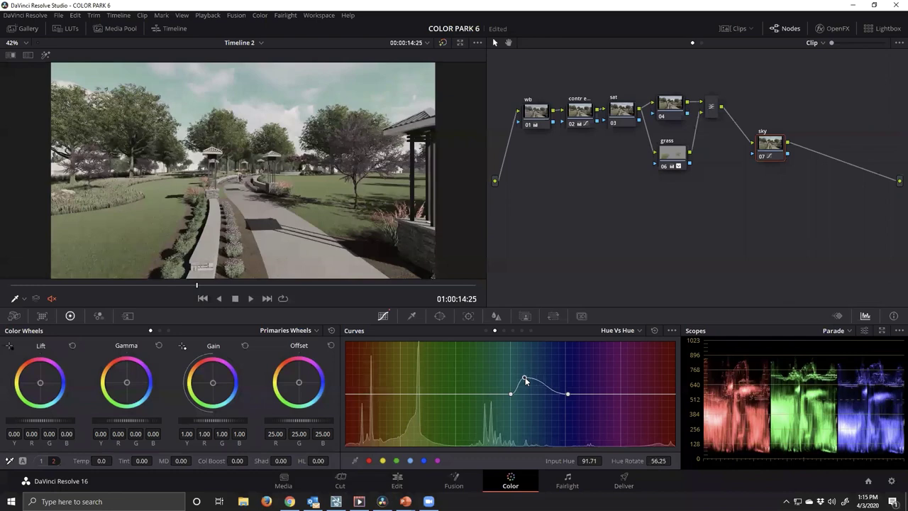
{"action": "key", "text": "ctrl+s"}
{"action": "key", "text": "p"}
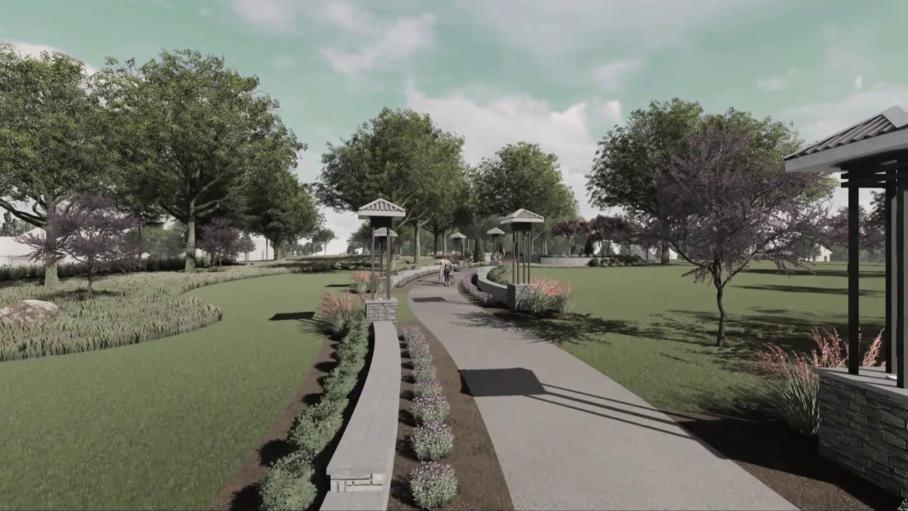
- Exit the Cinema Viewer back to the Color page showing the teal-sky frame
{"action": "key", "text": "Escape"}
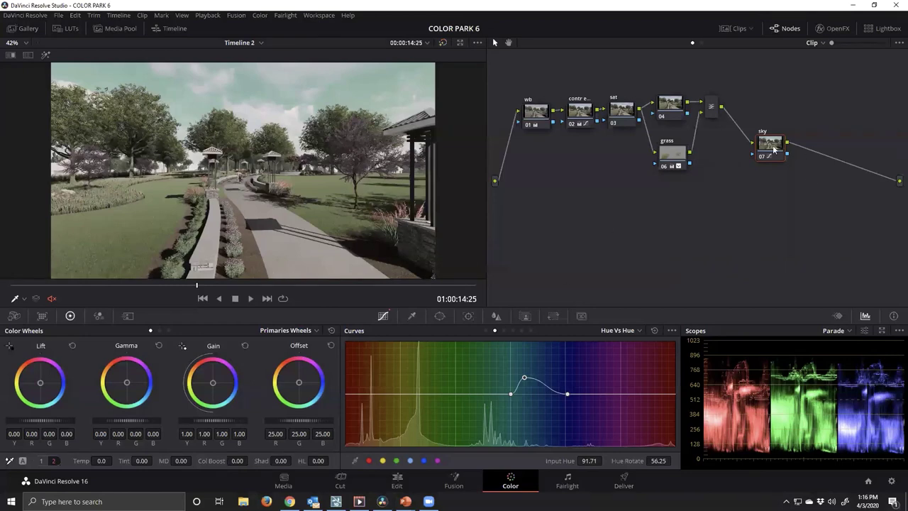
- Add serial node 08 after the sky node, label it 'tao', and place it below-right of sky
{"action": "left_click_drag", "start_coordinate": [774, 149], "coordinate": [771, 132]}
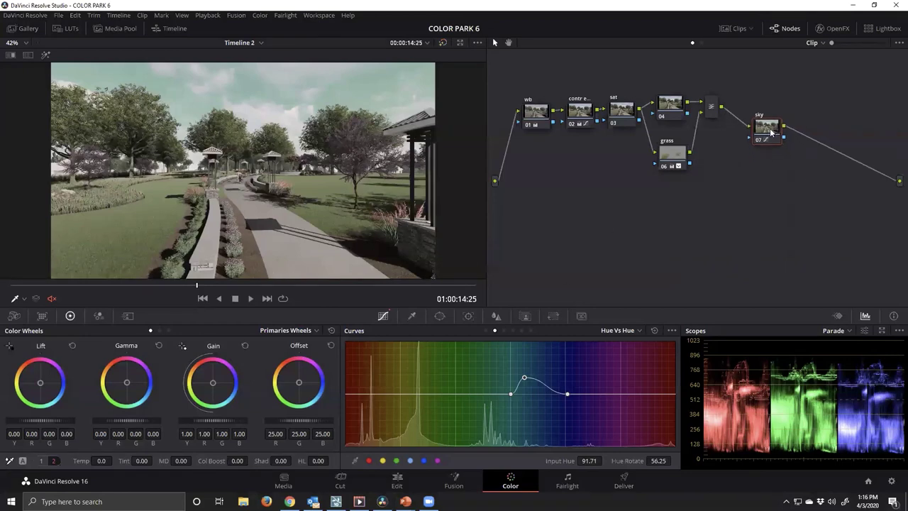
{"action": "key", "text": "alt+s"}
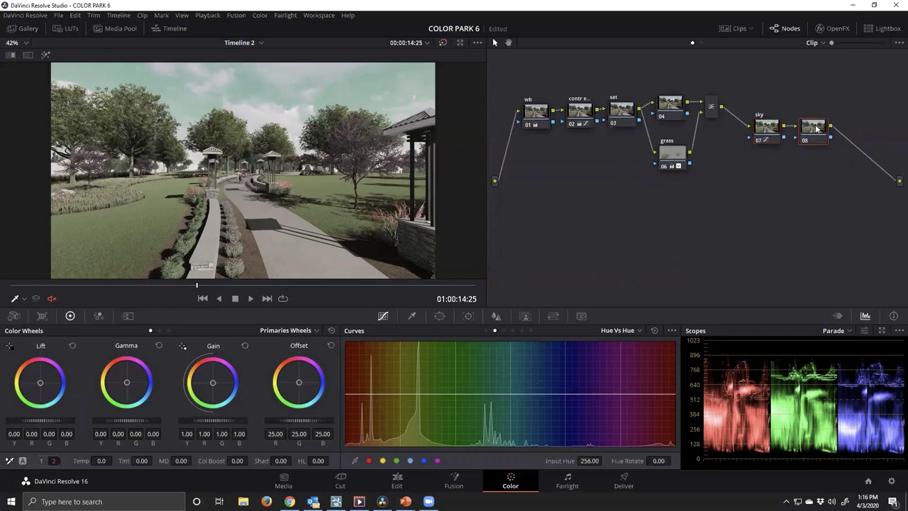
{"action": "right_click", "coordinate": [817, 126]}
{"action": "left_click", "coordinate": [847, 144]}
{"action": "type", "text": "tao"}
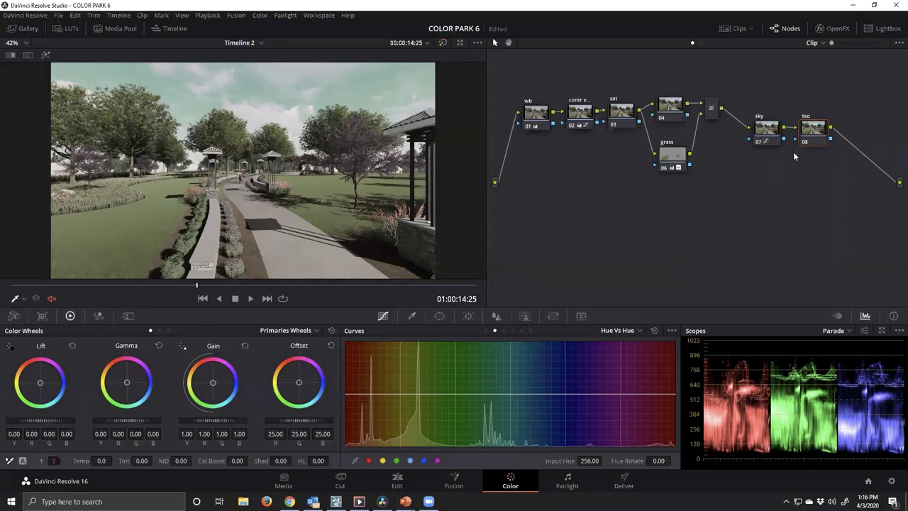
{"action": "left_click_drag", "start_coordinate": [813, 137], "coordinate": [831, 183]}
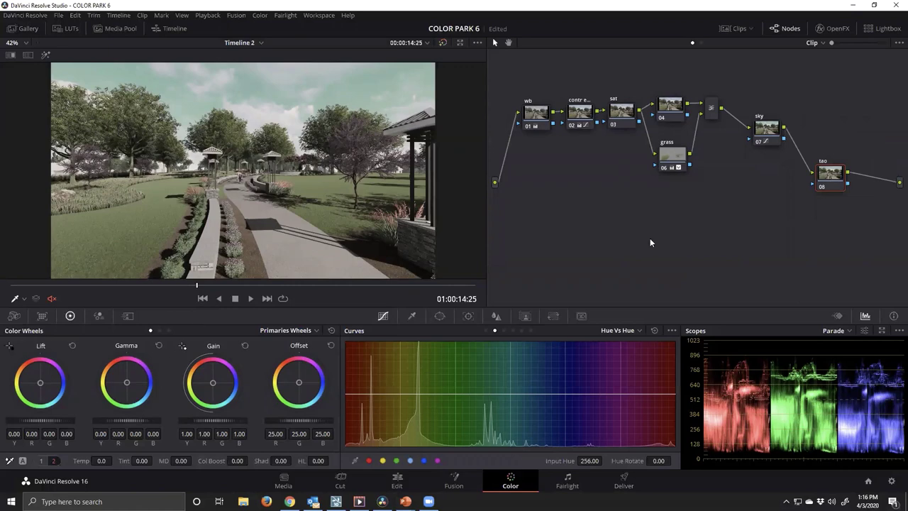
{"action": "left_click_drag", "start_coordinate": [823, 186], "coordinate": [816, 170]}
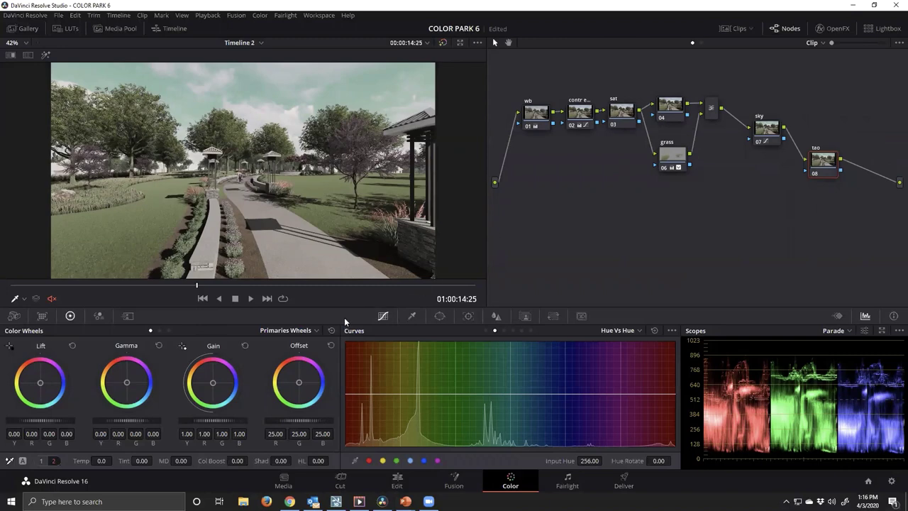
- Try Log wheels, revert to Primaries, move the tao node, and test then reset a blue lift tint
{"action": "left_click", "coordinate": [294, 331]}
{"action": "left_click", "coordinate": [281, 363]}
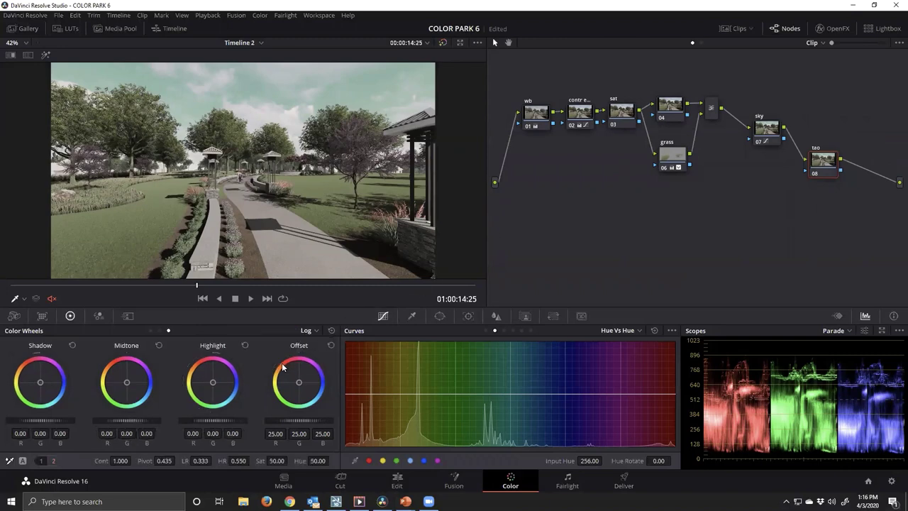
{"action": "left_click", "coordinate": [307, 327]}
{"action": "left_click", "coordinate": [322, 344]}
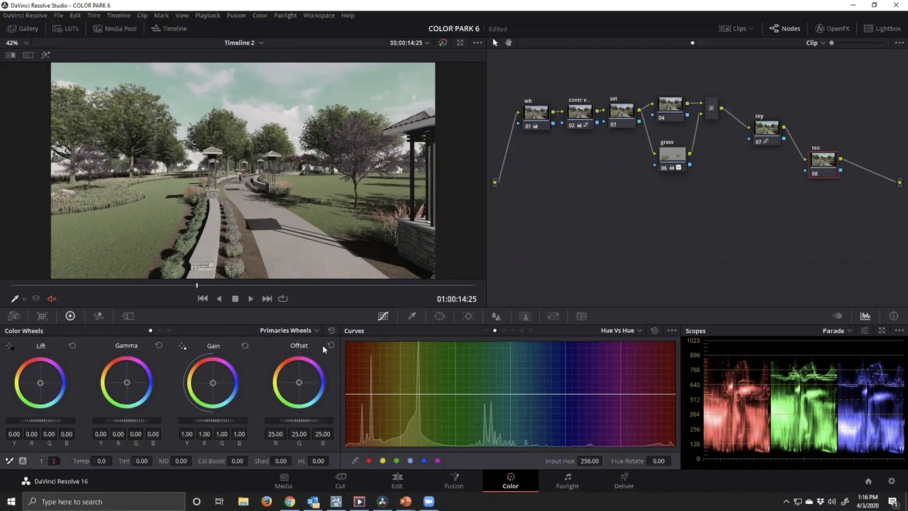
{"action": "left_click_drag", "start_coordinate": [821, 167], "coordinate": [771, 203]}
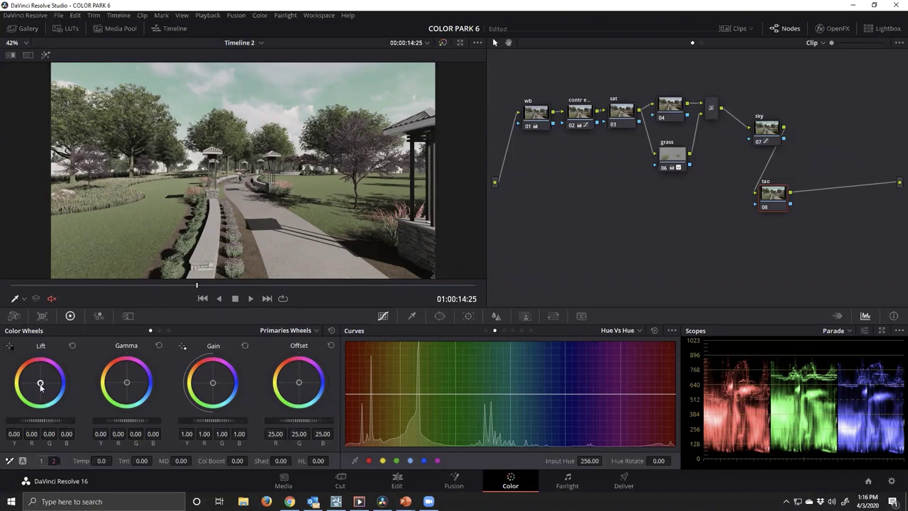
{"action": "left_click_drag", "start_coordinate": [41, 385], "coordinate": [57, 391]}
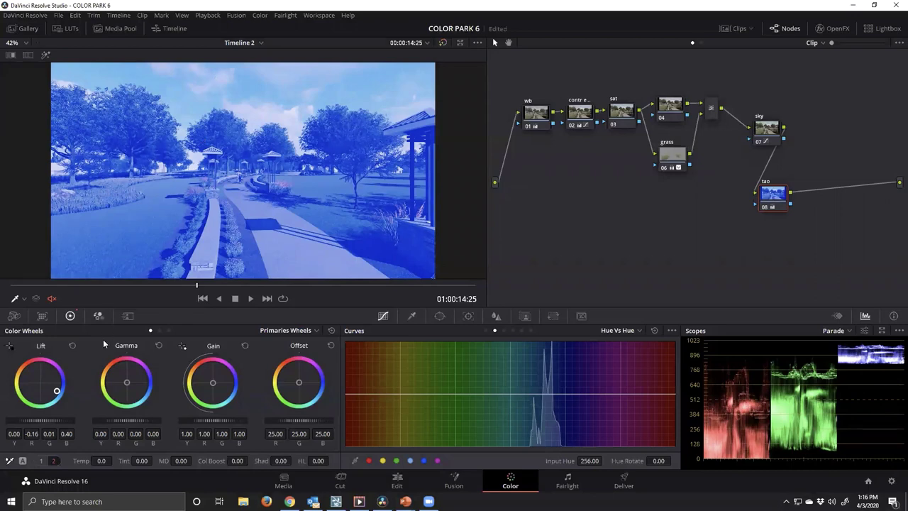
{"action": "left_click", "coordinate": [71, 345]}
- In Log mode, test a blue shadow tint, reset it, and revert to Primaries Wheels
{"action": "left_click", "coordinate": [316, 330]}
{"action": "left_click", "coordinate": [290, 367]}
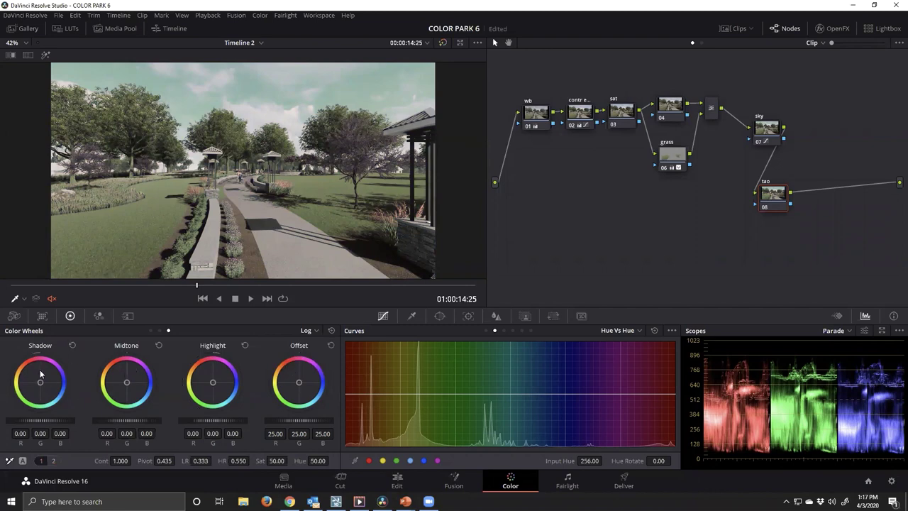
{"action": "left_click_drag", "start_coordinate": [40, 385], "coordinate": [57, 391]}
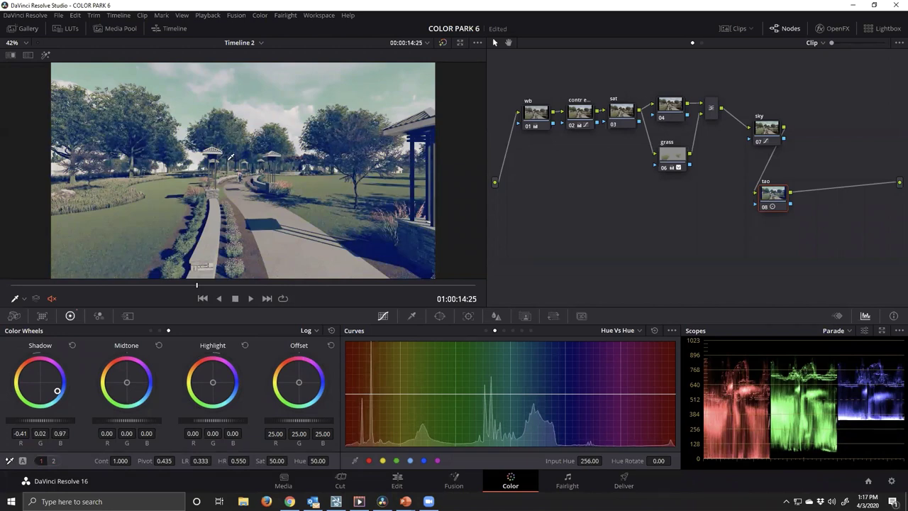
{"action": "left_click", "coordinate": [71, 345]}
{"action": "left_click", "coordinate": [308, 330]}
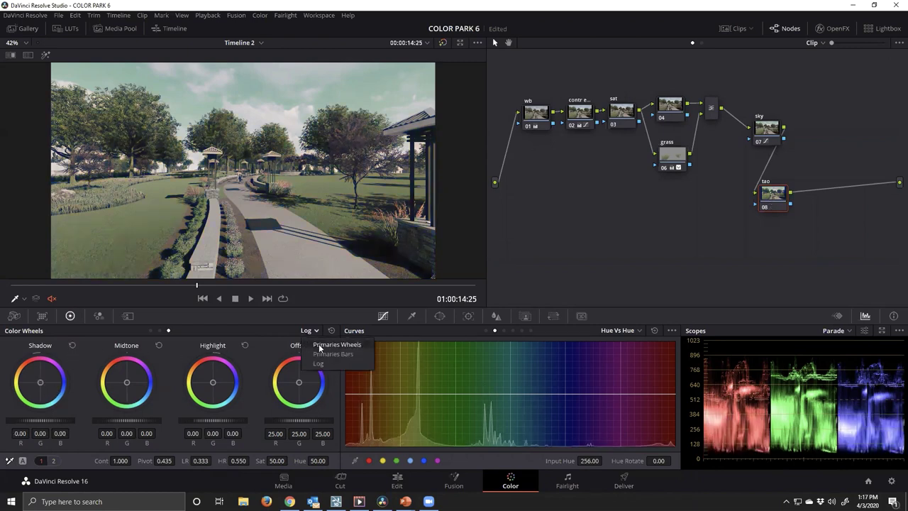
{"action": "left_click", "coordinate": [319, 345]}
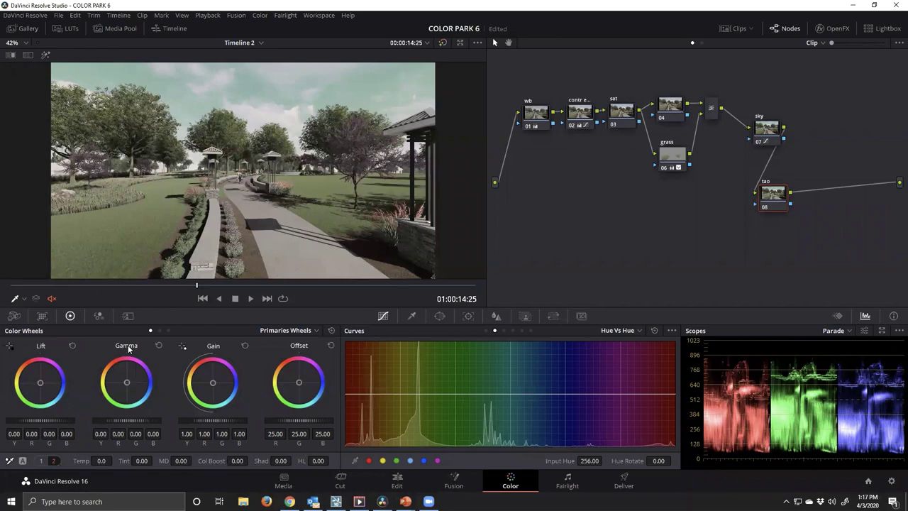
- Save the project, reposition the tao node, and set the colour wheels to Log mode
{"action": "key", "text": "ctrl+s"}
{"action": "left_click_drag", "start_coordinate": [776, 197], "coordinate": [803, 171]}
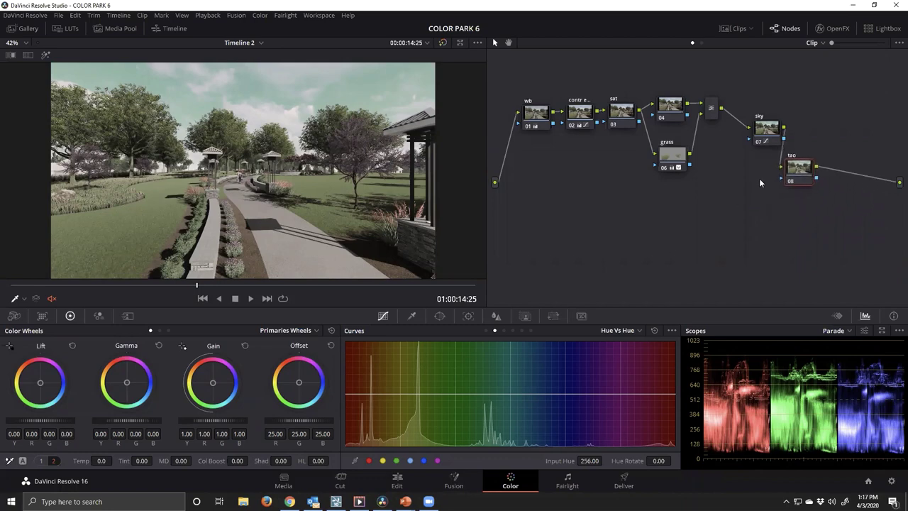
{"action": "left_click", "coordinate": [289, 330]}
{"action": "left_click", "coordinate": [285, 359]}
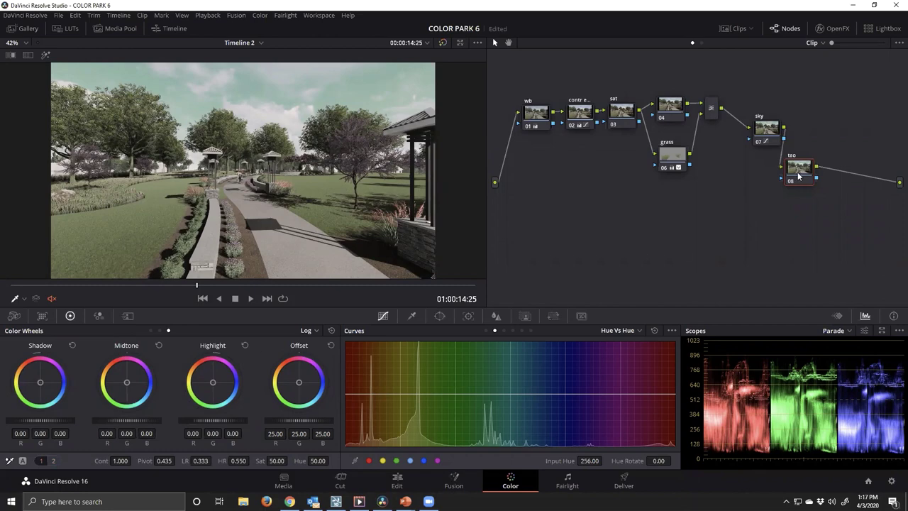
- Shift the Shadow wheel toward blue, barely touch Midtone, and warm Highlight toward red-yellow
{"action": "left_click_drag", "start_coordinate": [797, 168], "coordinate": [797, 178]}
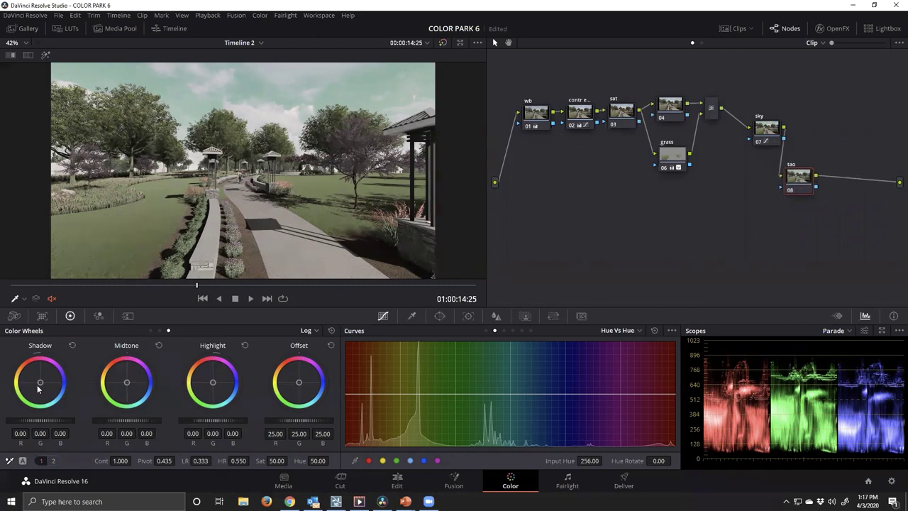
{"action": "left_click_drag", "start_coordinate": [41, 384], "coordinate": [45, 386]}
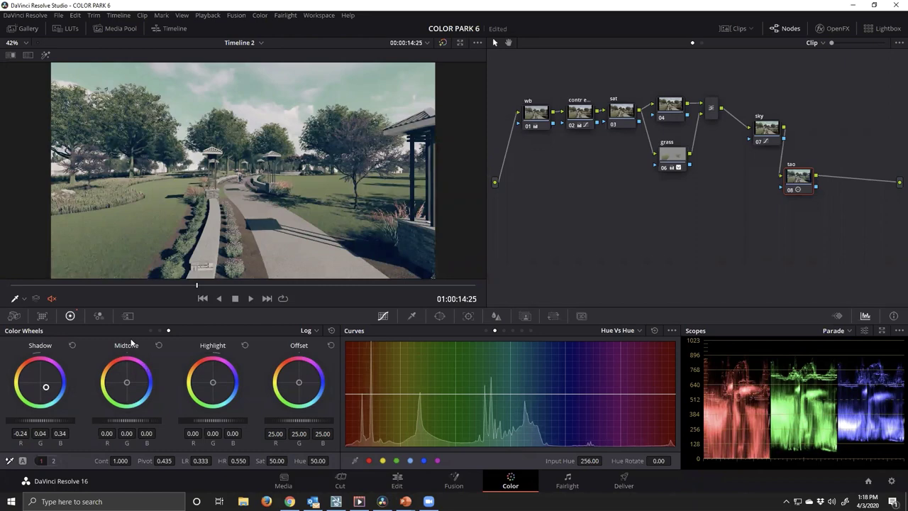
{"action": "left_click_drag", "start_coordinate": [127, 384], "coordinate": [126, 385]}
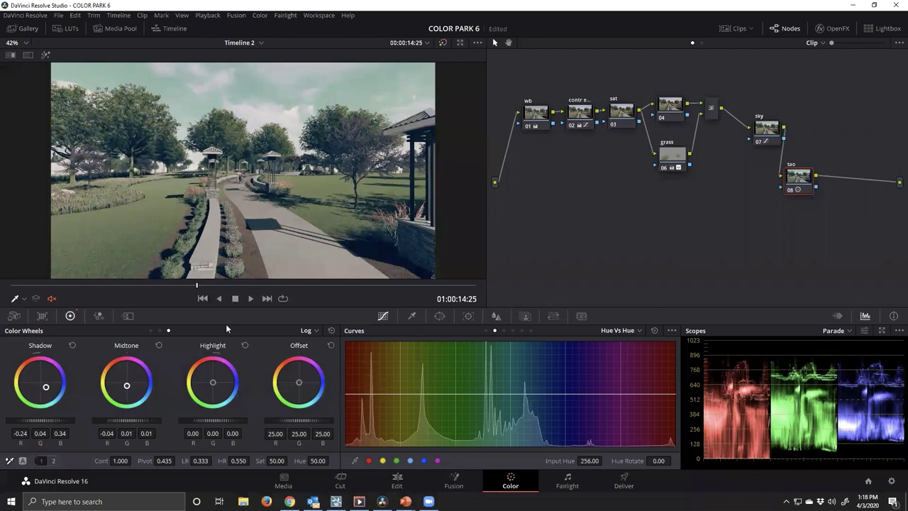
{"action": "left_click_drag", "start_coordinate": [213, 381], "coordinate": [205, 373]}
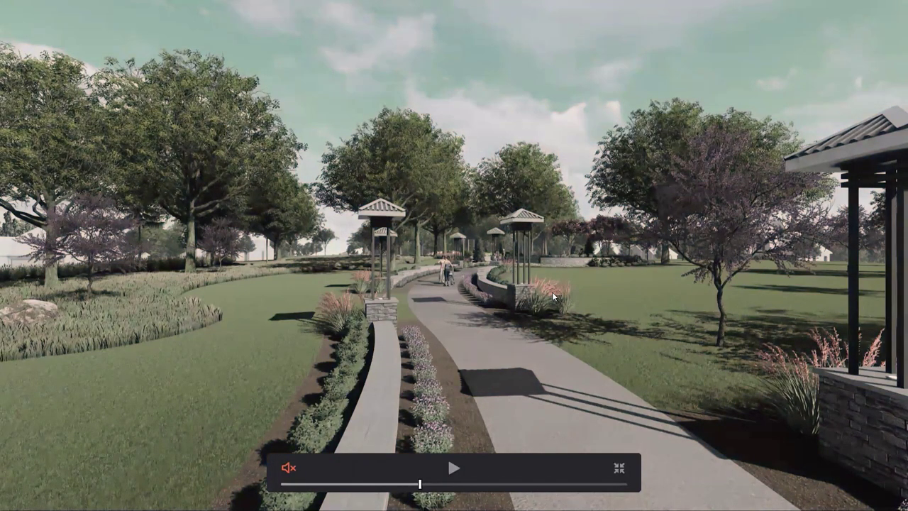
- Scrub the full-screen preview forward to a later view of the path at 01:00:18:07
{"action": "left_click", "coordinate": [426, 485]}
{"action": "left_click_drag", "start_coordinate": [426, 487], "coordinate": [439, 486]}
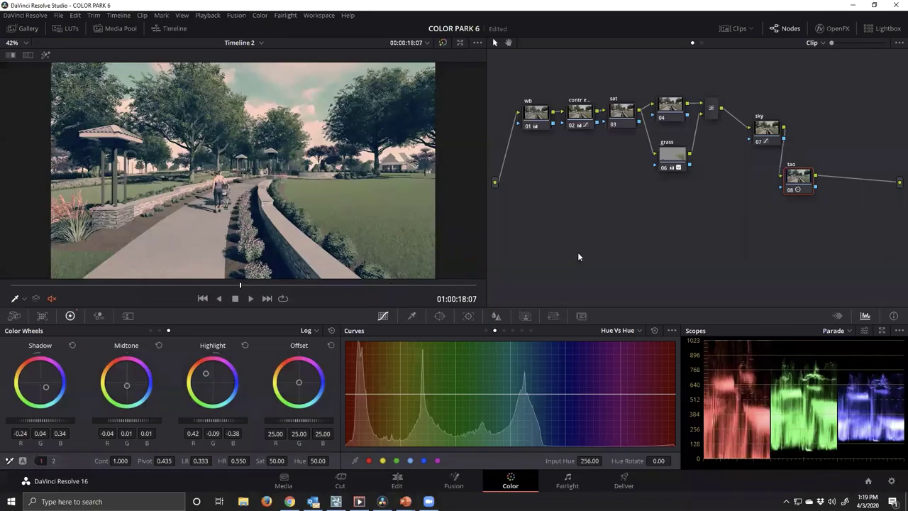
- Add a serial node after tao with Alt+S and label it 'shadow'
{"action": "left_click_drag", "start_coordinate": [812, 155], "coordinate": [808, 159]}
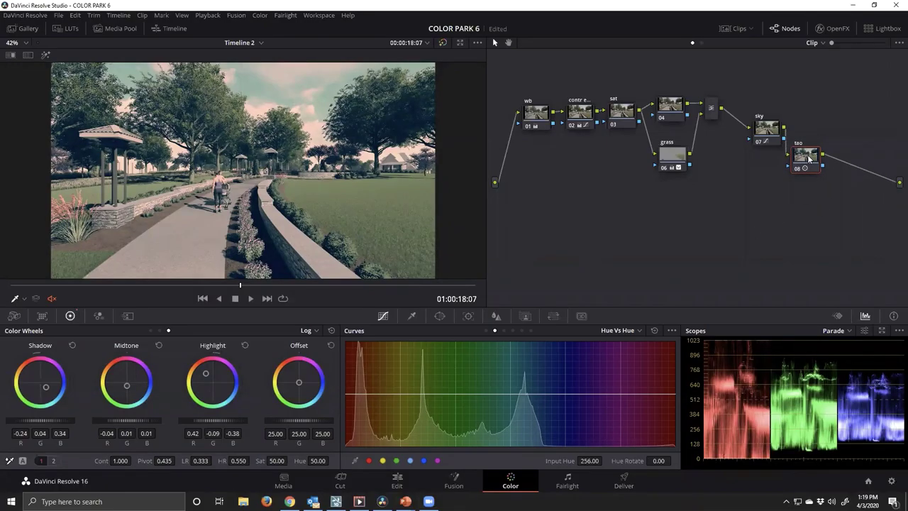
{"action": "key", "text": "alt+s"}
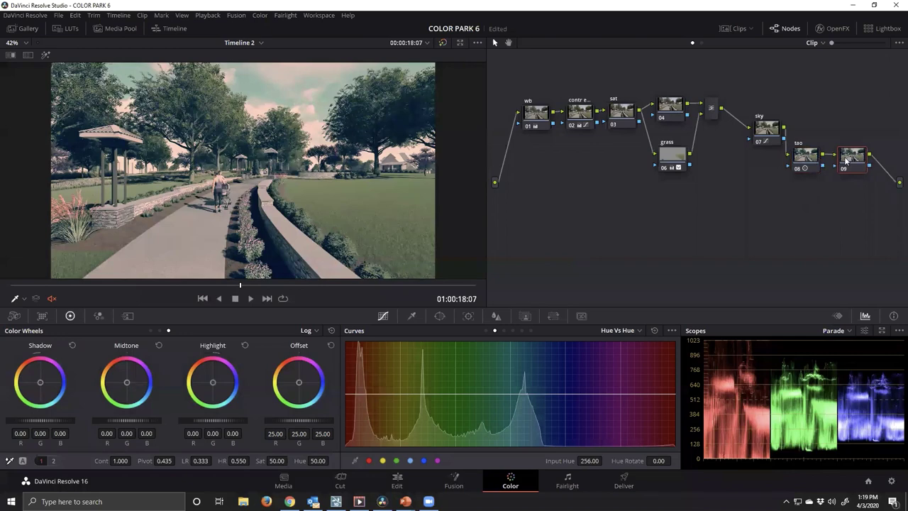
{"action": "right_click", "coordinate": [845, 161]}
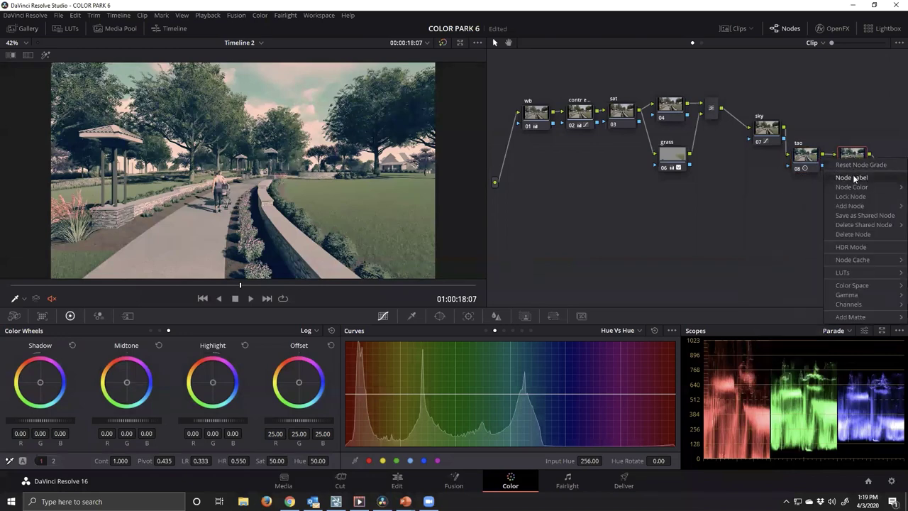
{"action": "left_click", "coordinate": [854, 178]}
{"action": "type", "text": "shadows"}
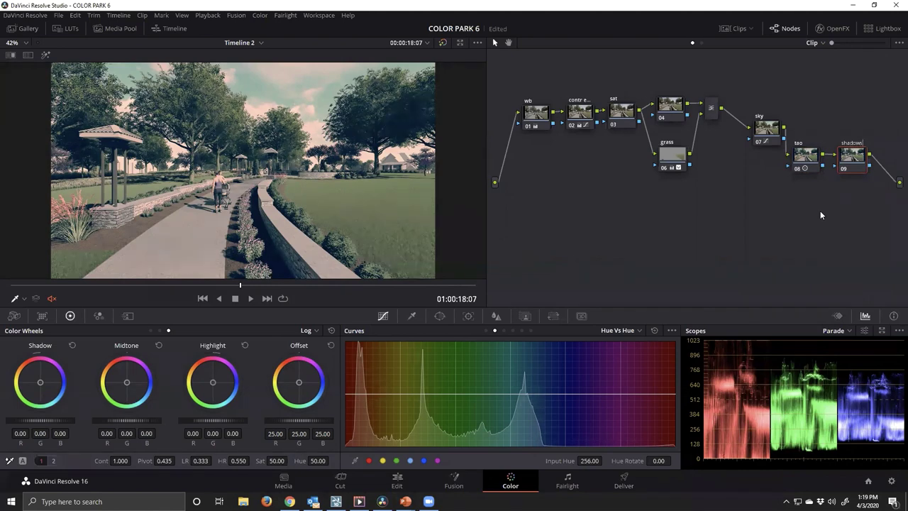
{"action": "key", "text": "Return"}
- Scrub the playhead back to a wider view of the park
{"action": "left_click", "coordinate": [224, 286]}
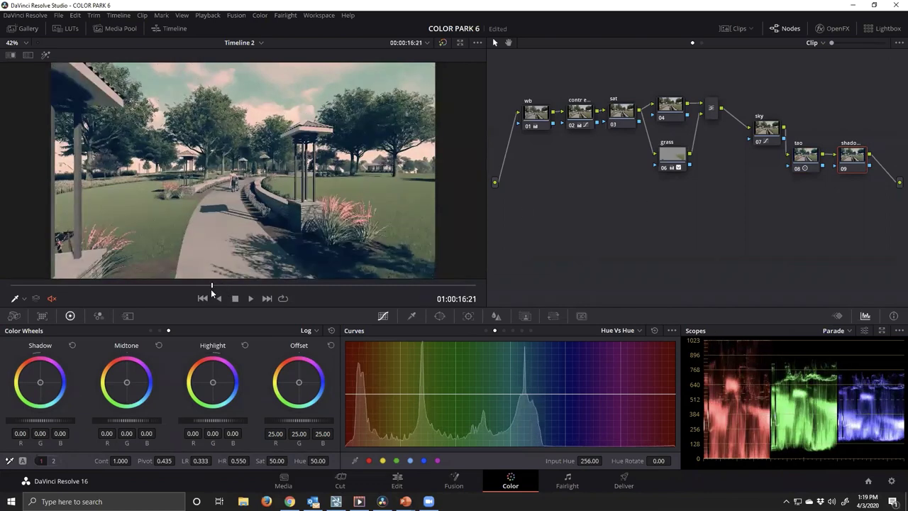
{"action": "left_click", "coordinate": [210, 287]}
{"action": "left_click_drag", "start_coordinate": [209, 291], "coordinate": [191, 286]}
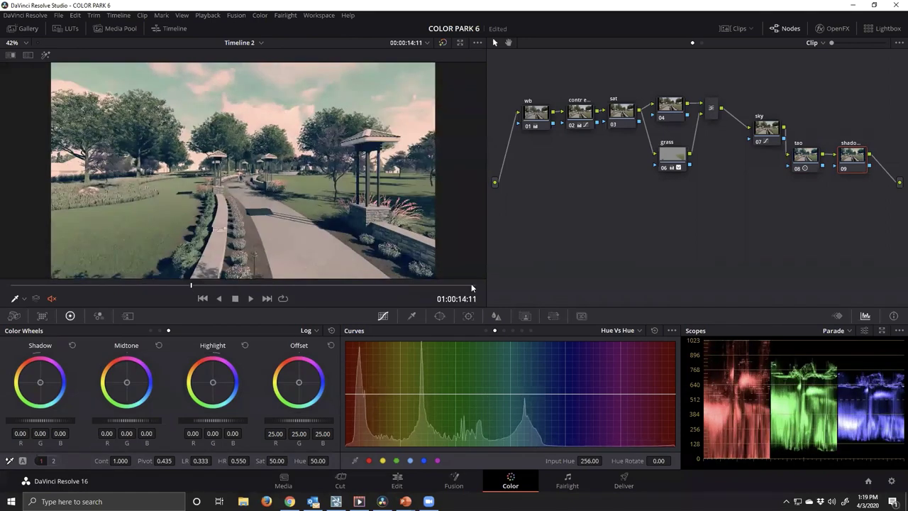
- Use a Lum vs Sat curve to fully desaturate the darkest tones and set saturation 1.10 at 0.57
{"action": "left_click", "coordinate": [523, 330]}
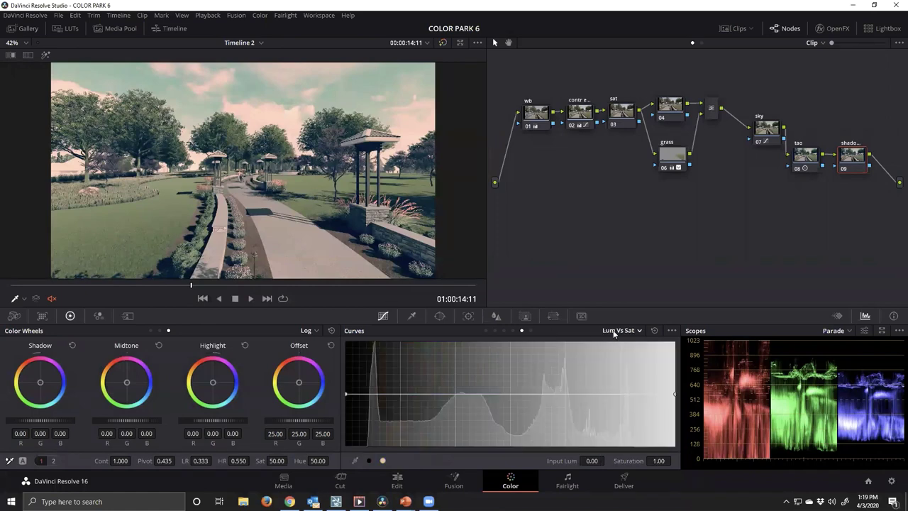
{"action": "left_click", "coordinate": [370, 460]}
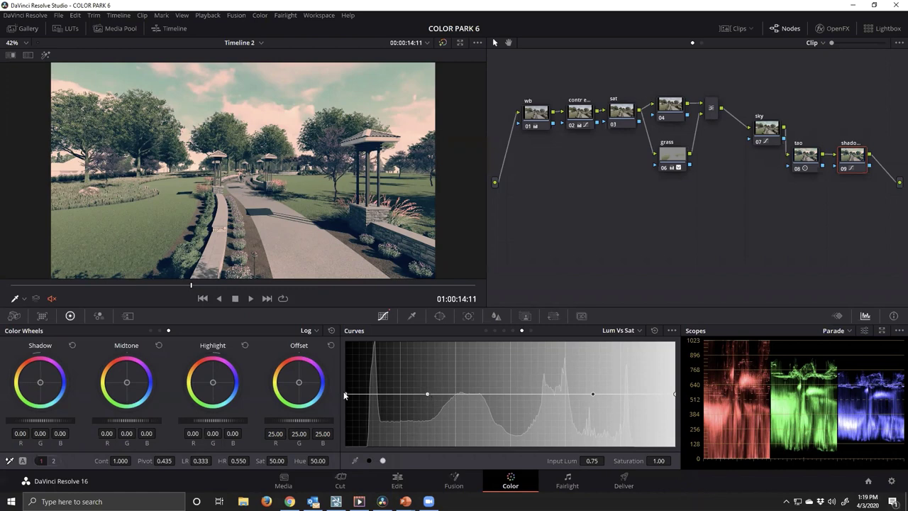
{"action": "left_click", "coordinate": [592, 392]}
{"action": "left_click_drag", "start_coordinate": [346, 394], "coordinate": [349, 458]}
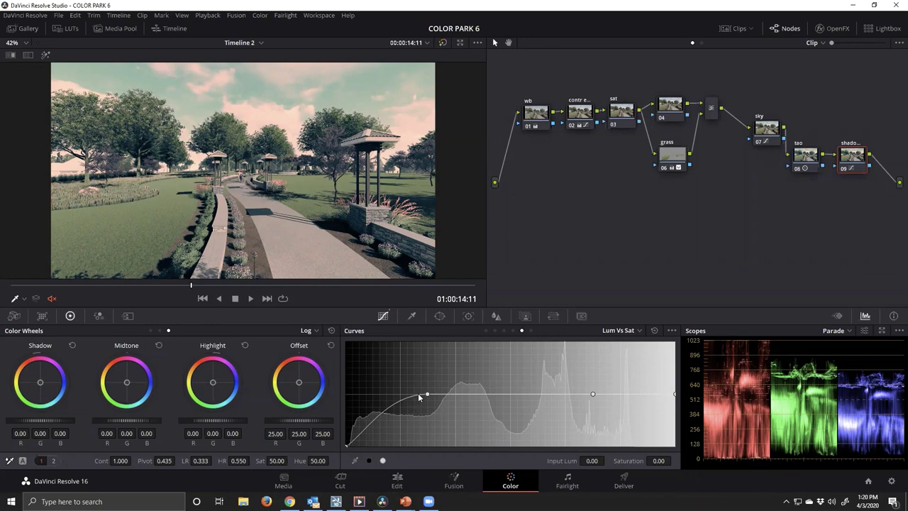
{"action": "left_click", "coordinate": [534, 394]}
{"action": "left_click_drag", "start_coordinate": [534, 393], "coordinate": [534, 388]}
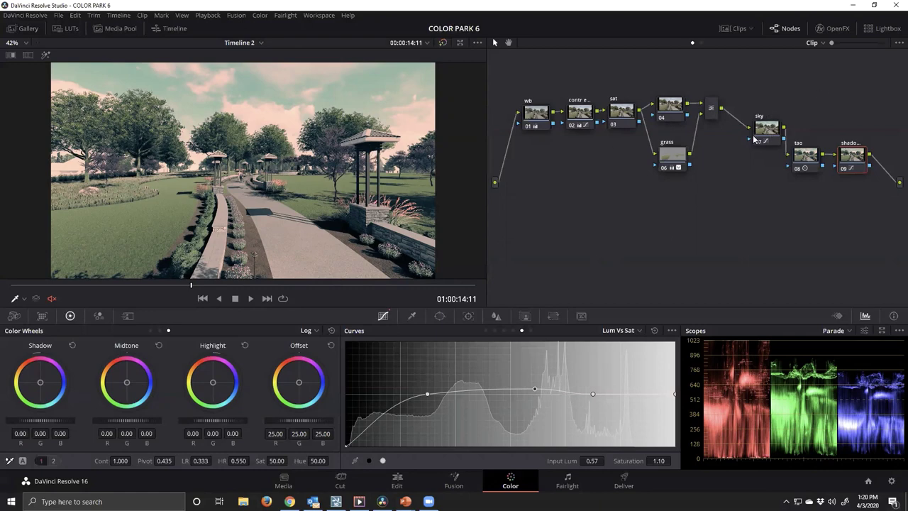
- Box-select the grade's nodes in the graph and show the clip thumbnail strip
{"action": "left_click_drag", "start_coordinate": [614, 77], "coordinate": [504, 166]}
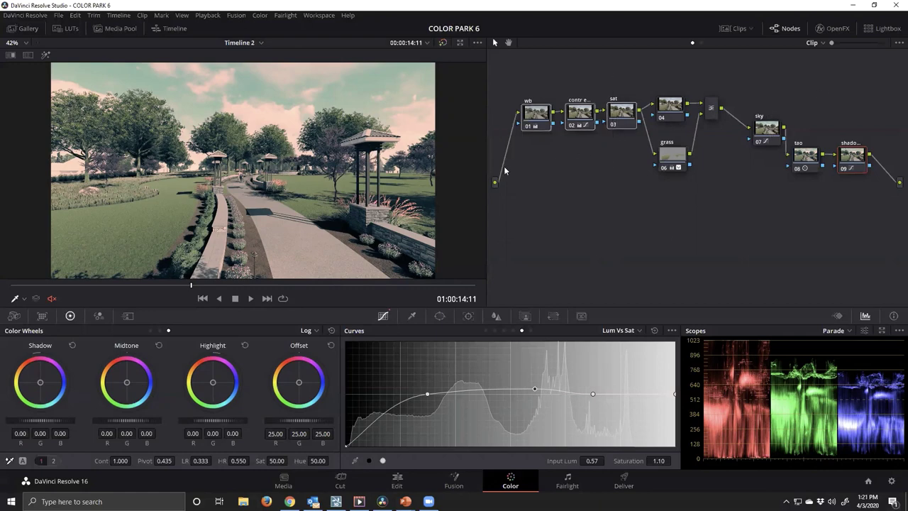
{"action": "left_click", "coordinate": [615, 203]}
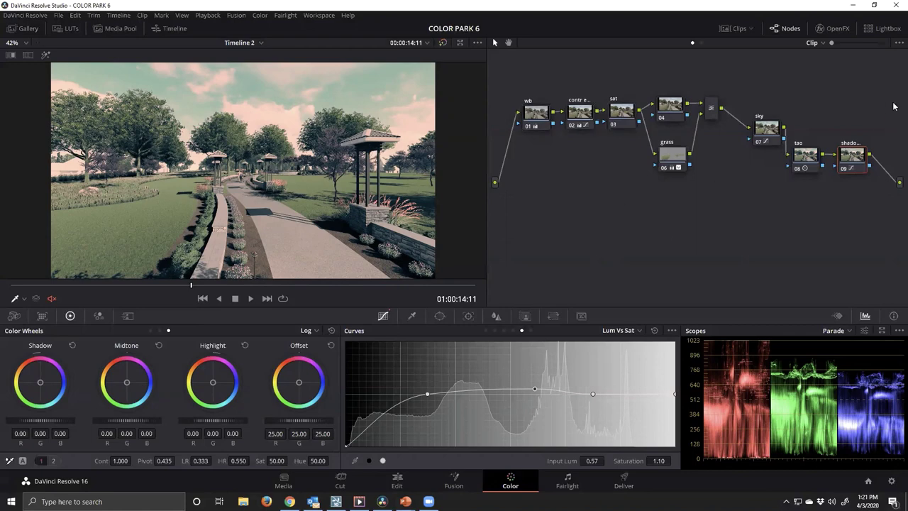
{"action": "left_click_drag", "start_coordinate": [872, 87], "coordinate": [652, 234]}
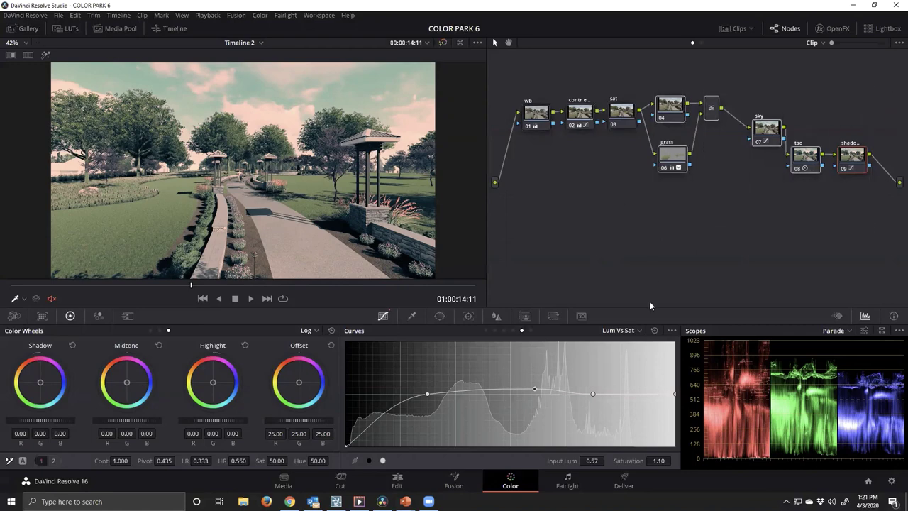
{"action": "left_click", "coordinate": [737, 28]}
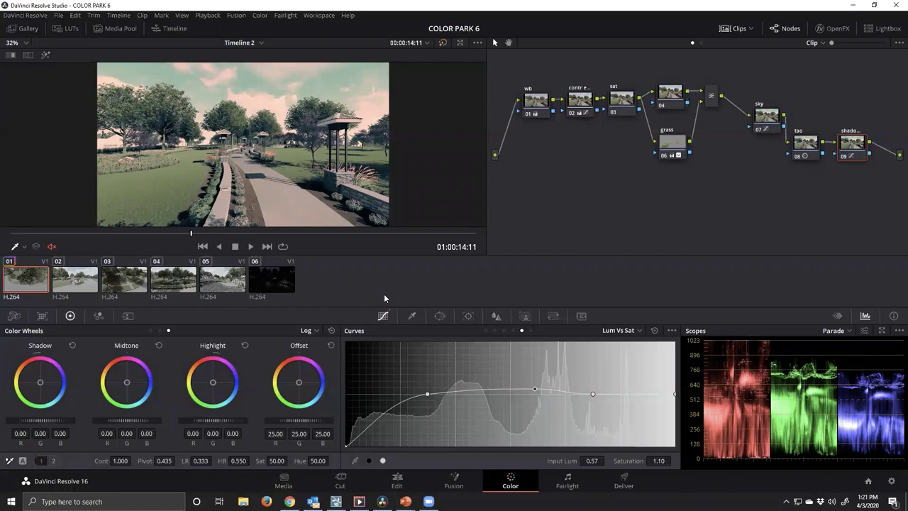
- Apply clip 01's node grade to clips 02, 03 and 04
{"action": "left_click", "coordinate": [78, 286]}
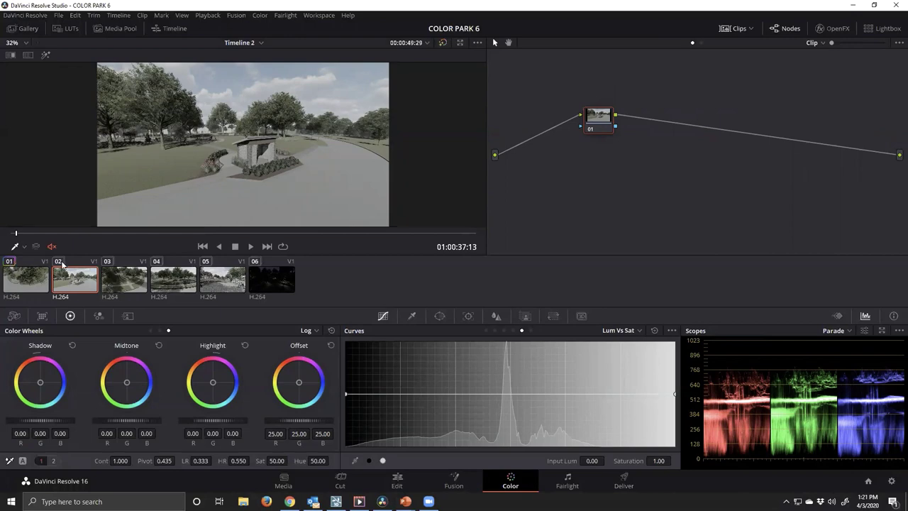
{"action": "middle_click", "coordinate": [21, 287]}
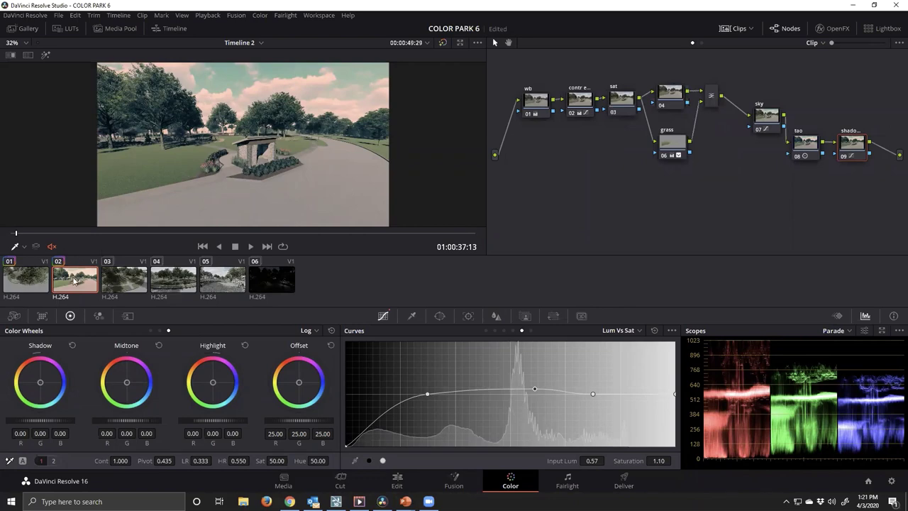
{"action": "left_click", "coordinate": [136, 281]}
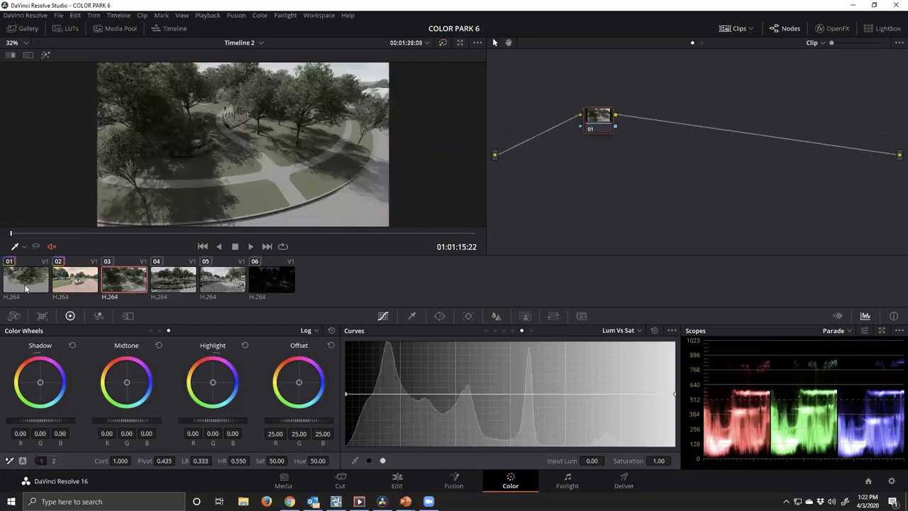
{"action": "left_click", "coordinate": [23, 285]}
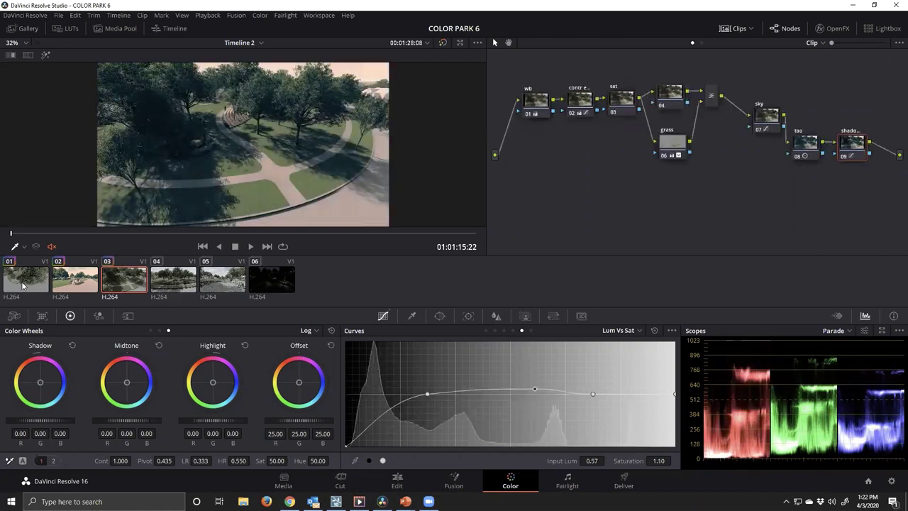
{"action": "left_click", "coordinate": [179, 283]}
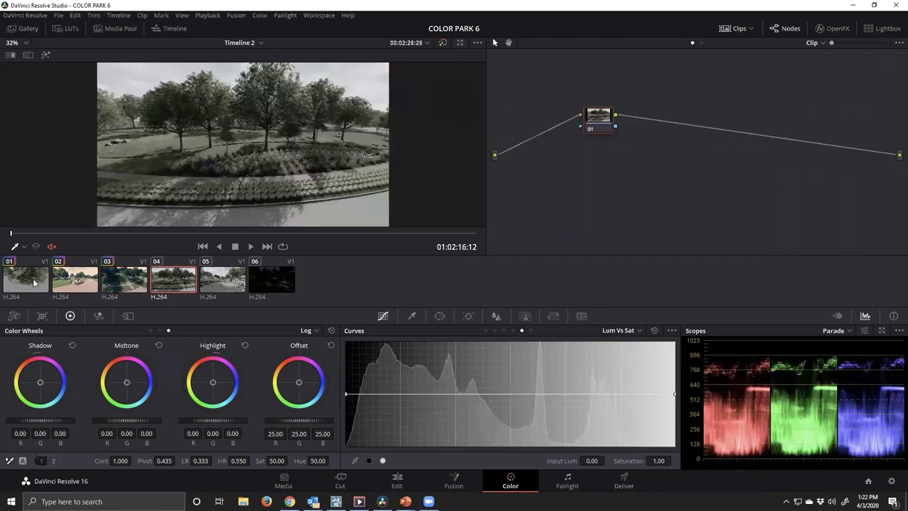
{"action": "middle_click", "coordinate": [33, 282]}
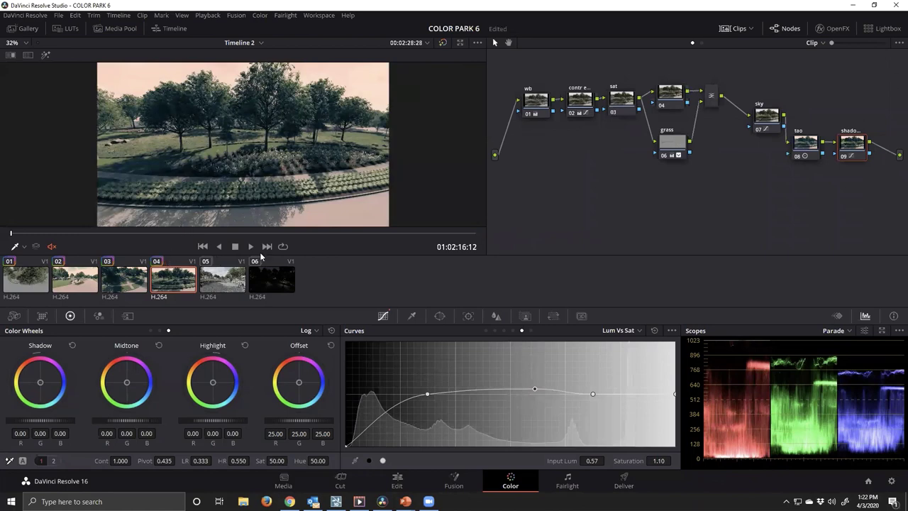
- Select clip 02, scrub through it, and inspect node 02 of its grade
{"action": "left_click", "coordinate": [66, 284]}
{"action": "left_click_drag", "start_coordinate": [99, 237], "coordinate": [246, 232]}
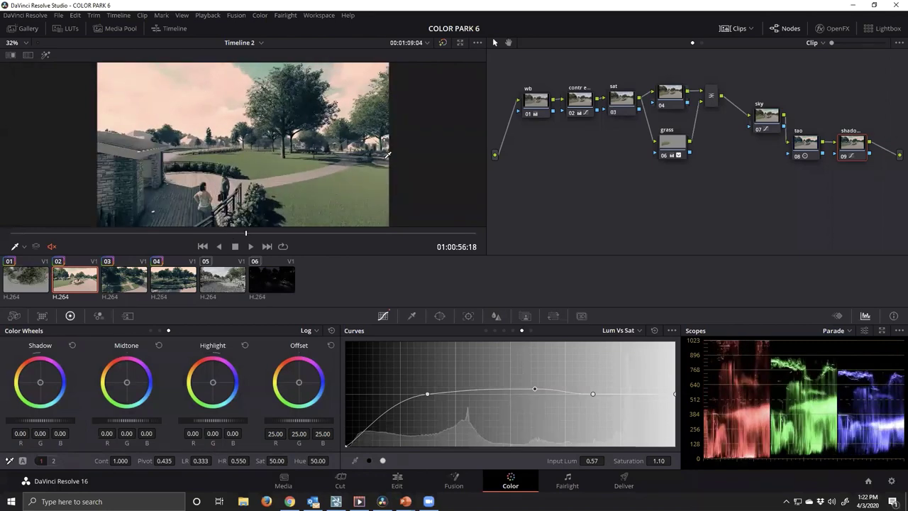
{"action": "left_click", "coordinate": [575, 105]}
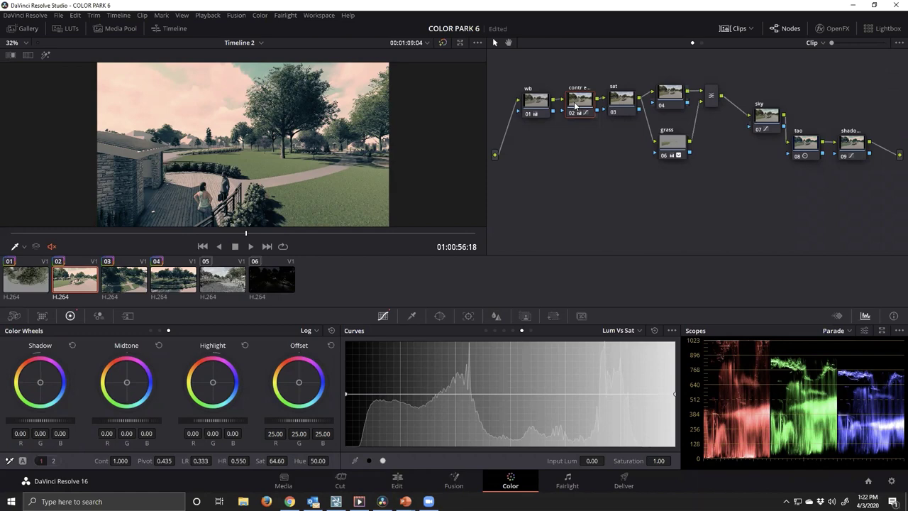
- In the Gallery, grab a still of clip 01 and move still 1.1.1 into PowerGrade 1
{"action": "left_click", "coordinate": [27, 29]}
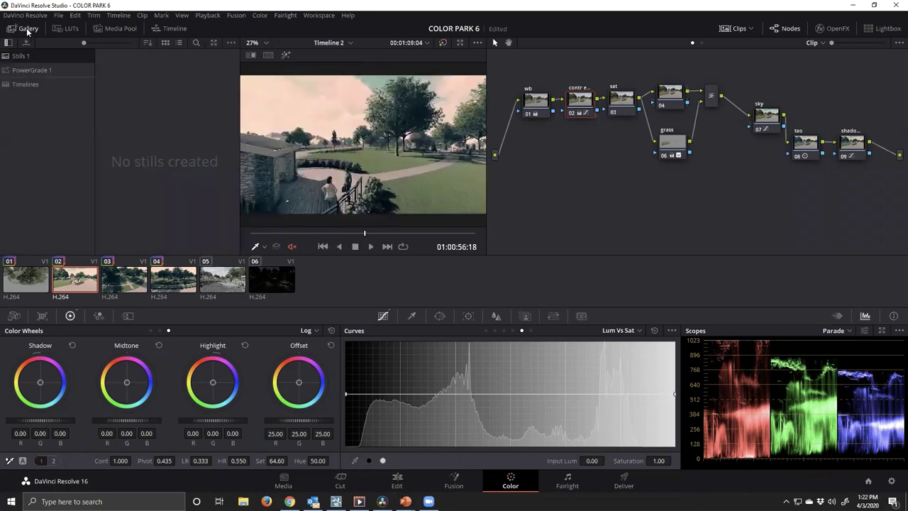
{"action": "left_click", "coordinate": [43, 280]}
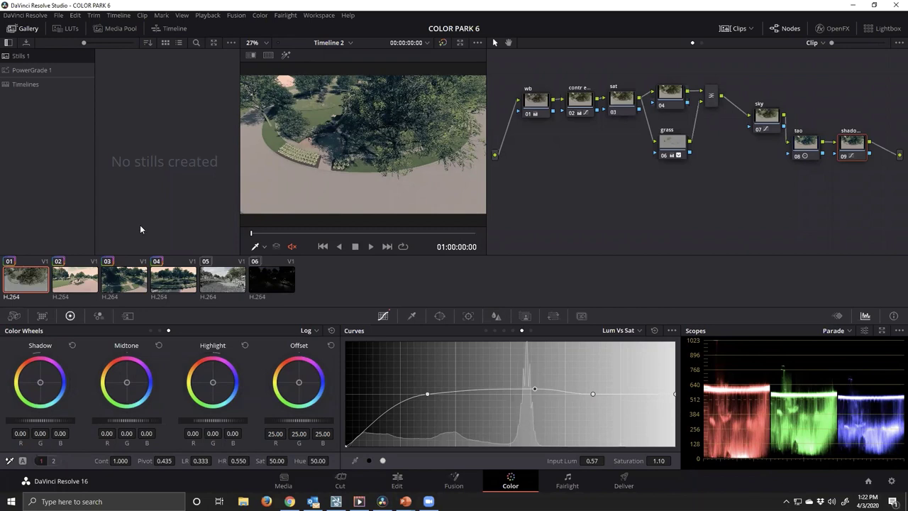
{"action": "right_click", "coordinate": [396, 120]}
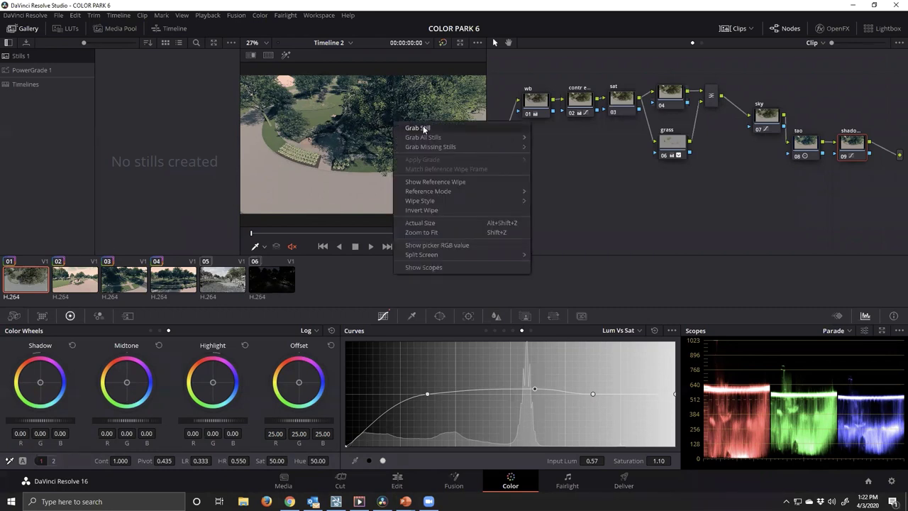
{"action": "left_click", "coordinate": [424, 129]}
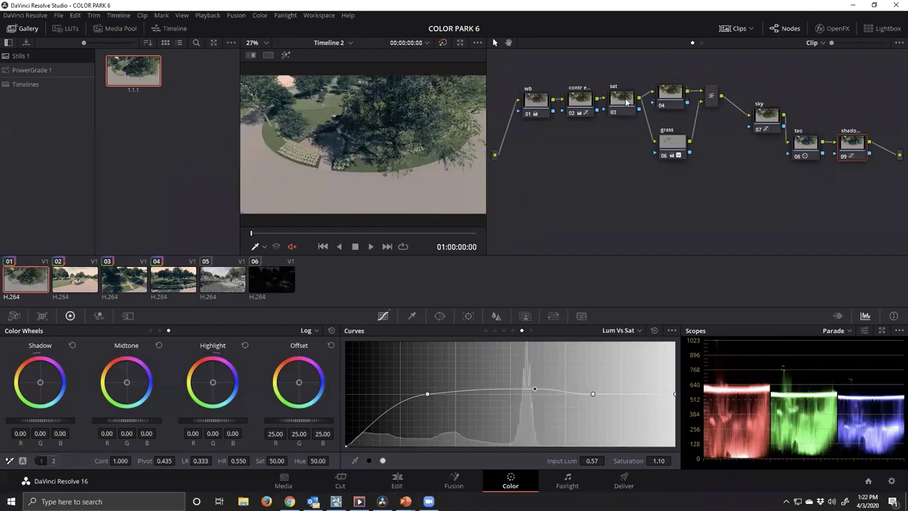
{"action": "mouse_move", "coordinate": [144, 73]}
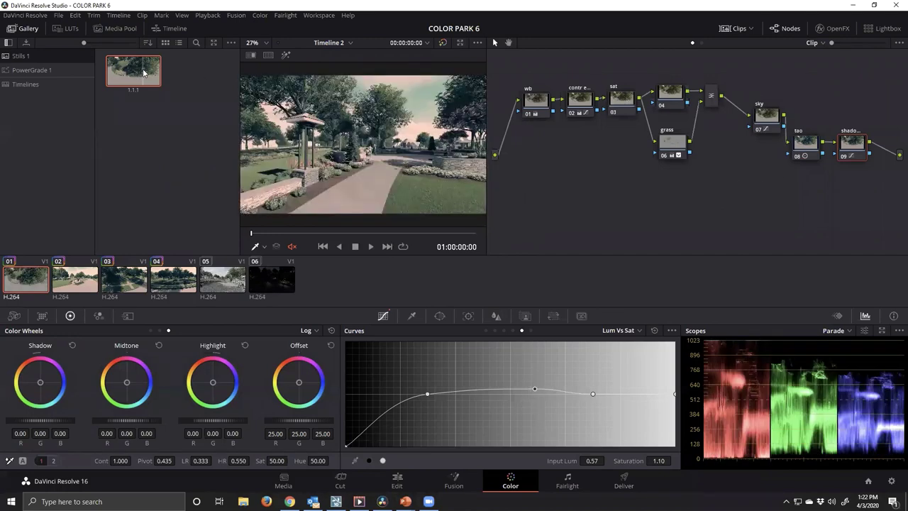
{"action": "left_click_drag", "start_coordinate": [144, 73], "coordinate": [54, 70]}
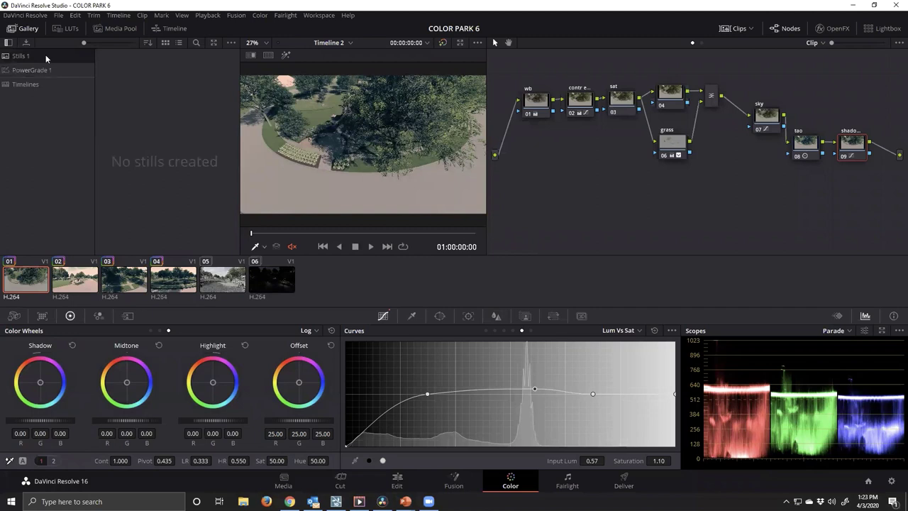
- Browse the PowerGrade 1 and Stills 1 albums, then preview still 1.1.1 in the viewer
{"action": "left_click", "coordinate": [30, 72]}
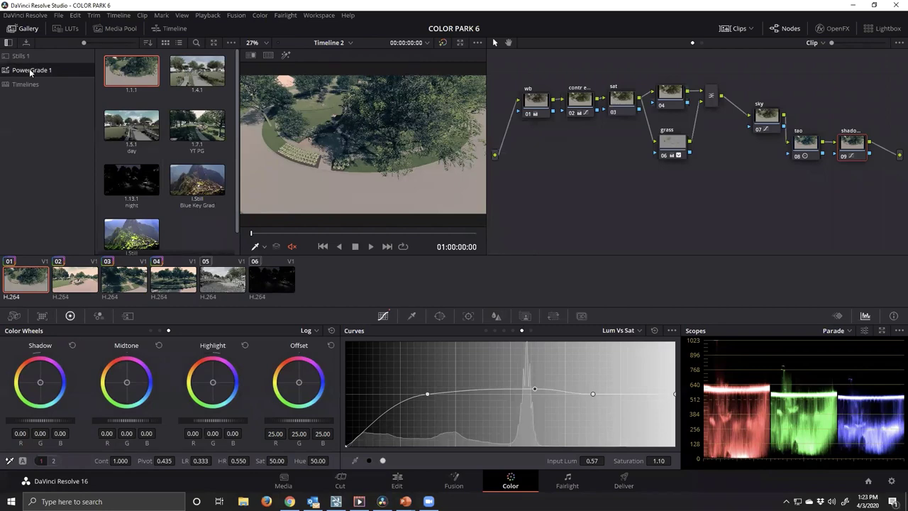
{"action": "left_click", "coordinate": [17, 55]}
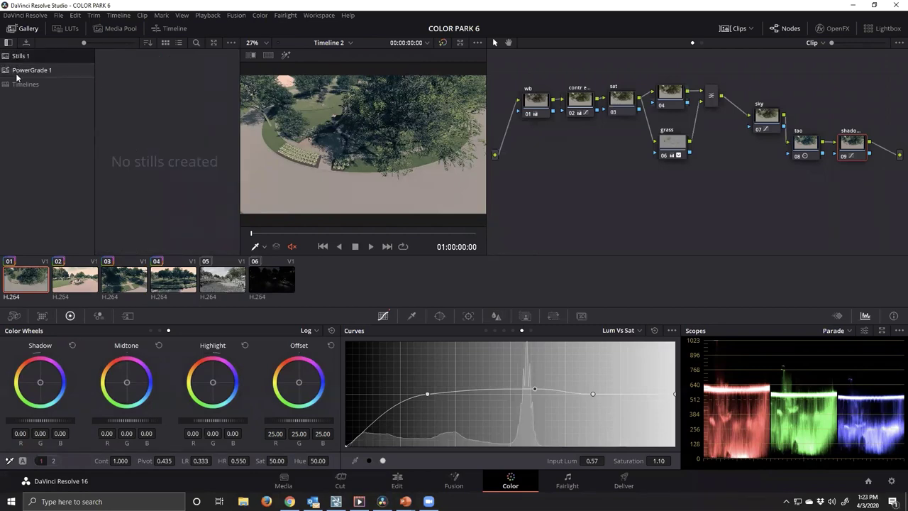
{"action": "left_click", "coordinate": [20, 72]}
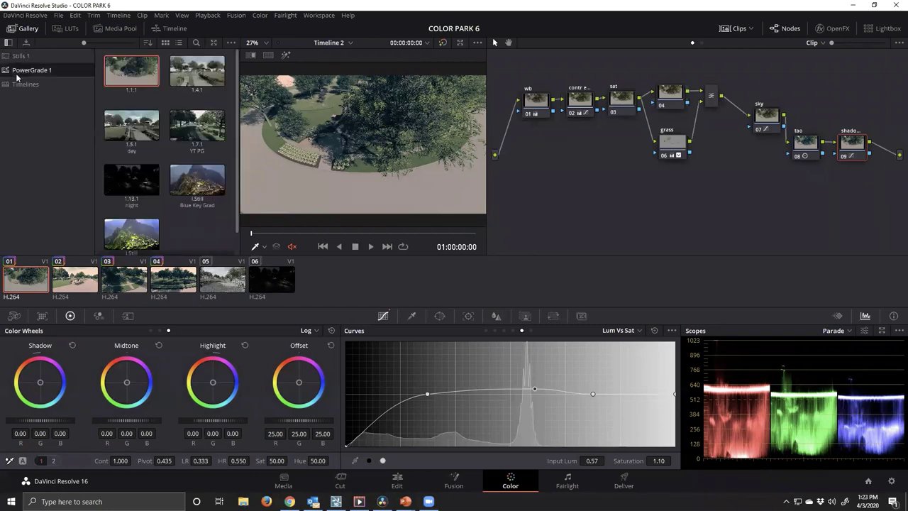
{"action": "double_click", "coordinate": [135, 74]}
- On the Deliver page, compare the YouTube and Vimeo 1080p presets, then choose H.264 Master
{"action": "left_click", "coordinate": [624, 483]}
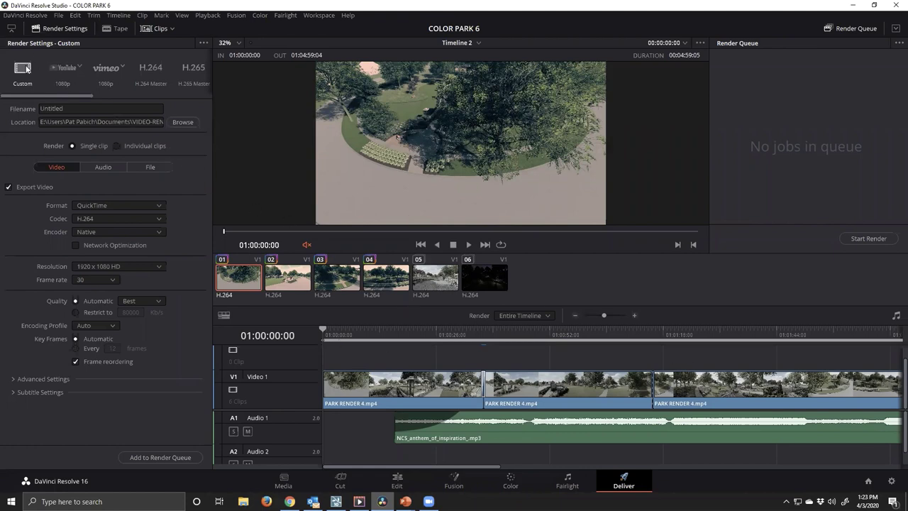
{"action": "mouse_move", "coordinate": [35, 95]}
{"action": "left_mouse_down"}
{"action": "mouse_move", "coordinate": [140, 96]}
{"action": "mouse_move", "coordinate": [30, 93]}
{"action": "left_mouse_up"}
{"action": "left_click", "coordinate": [71, 68]}
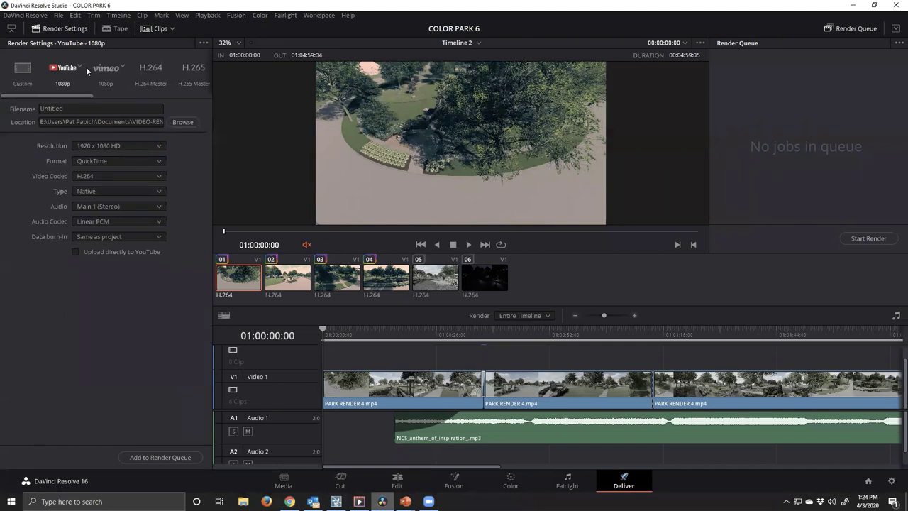
{"action": "left_click", "coordinate": [103, 67]}
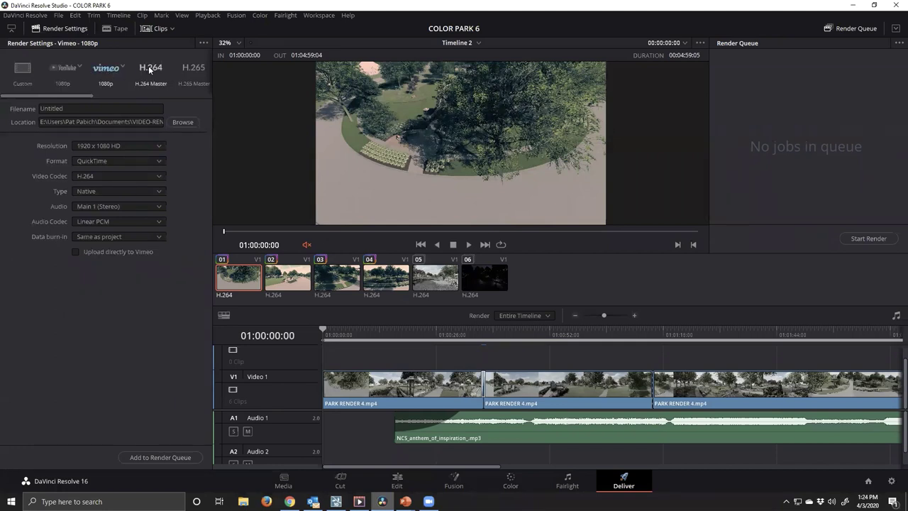
{"action": "left_click", "coordinate": [148, 66]}
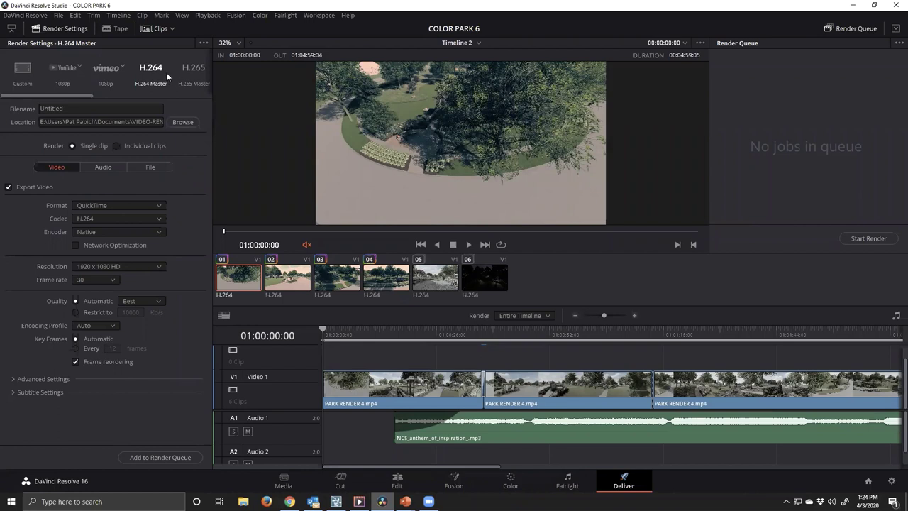
- Check the filename, keep QuickTime as the format, and add Timeline 2 to the render queue
{"action": "left_click", "coordinate": [82, 112]}
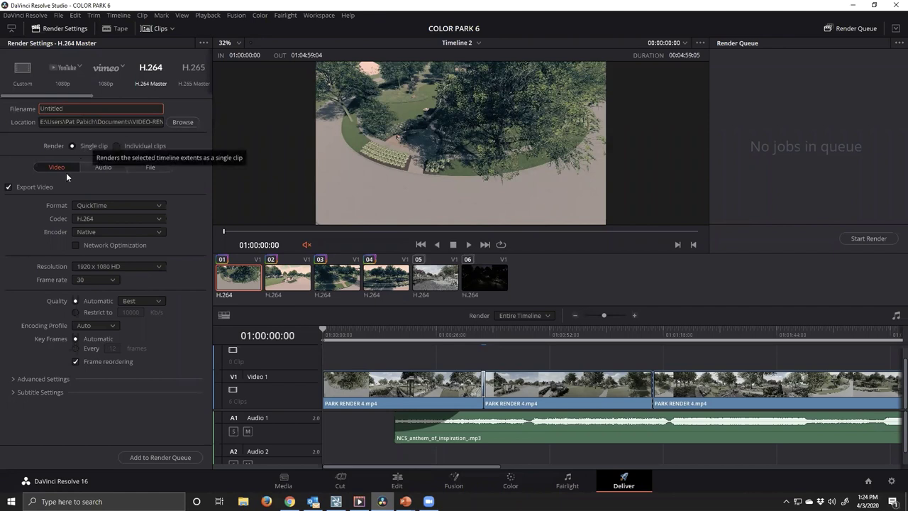
{"action": "left_click", "coordinate": [159, 207]}
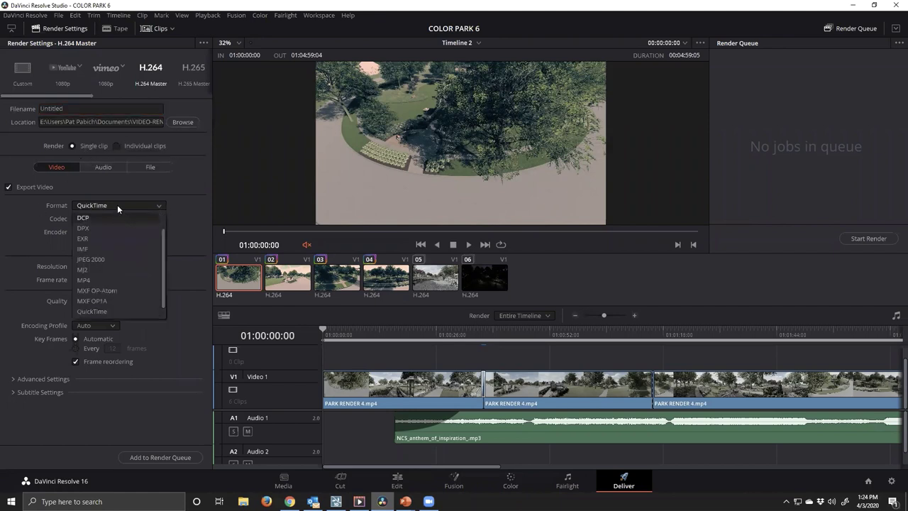
{"action": "left_click", "coordinate": [204, 209]}
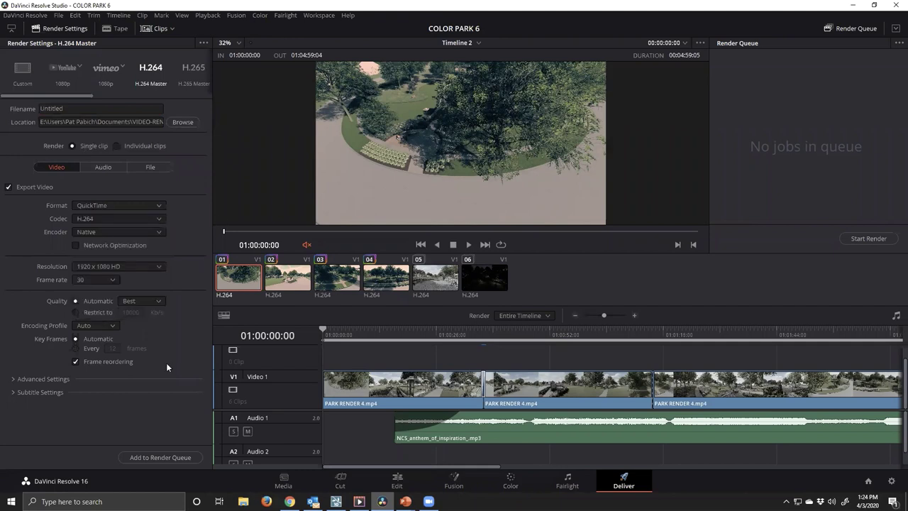
{"action": "left_click", "coordinate": [137, 456]}
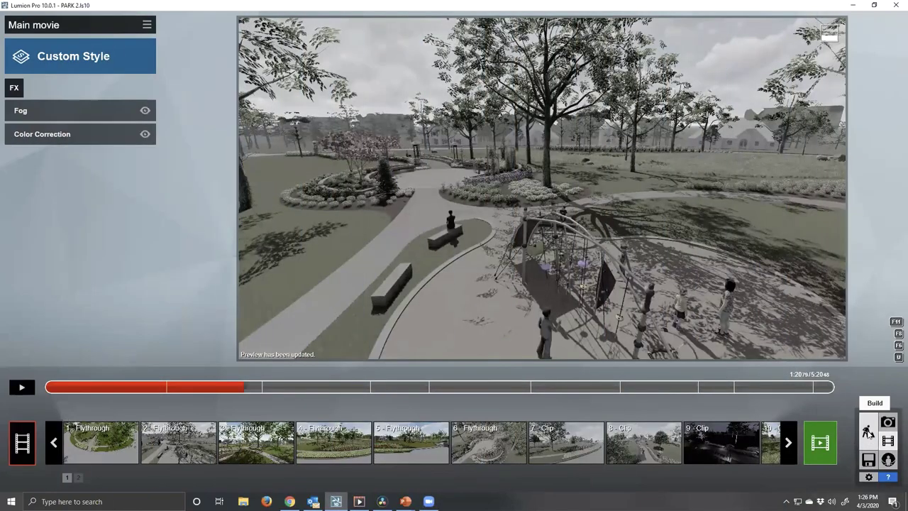
- Return to Build mode and fly the camera right and forward through the park's tree canopy
{"action": "left_click", "coordinate": [868, 433]}
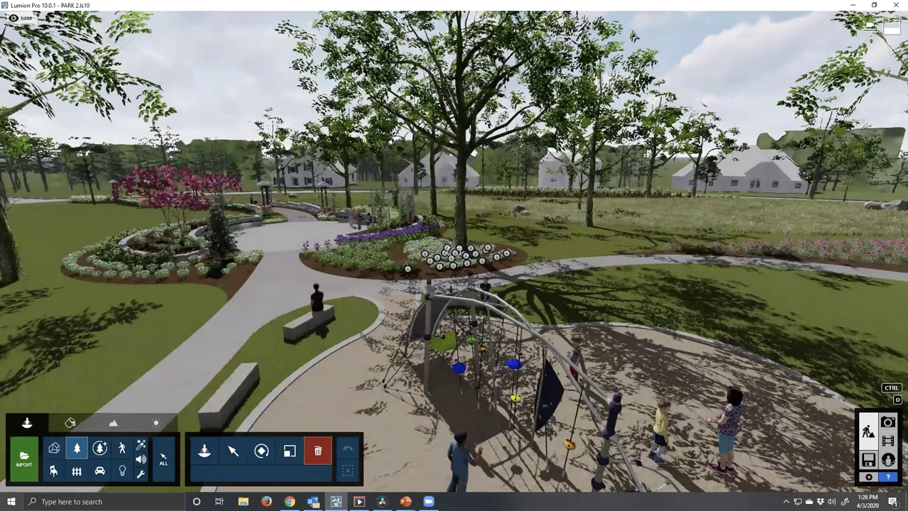
{"action": "key", "text": "d"}
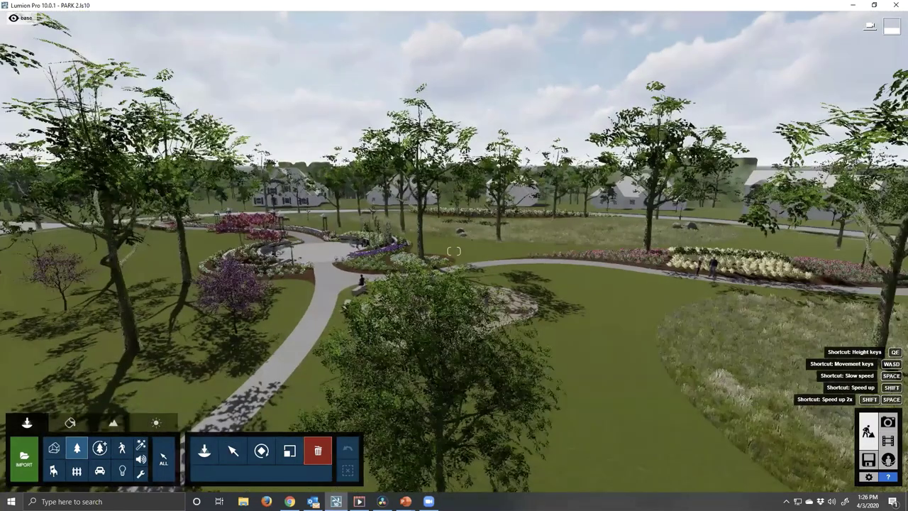
{"action": "key", "text": "d"}
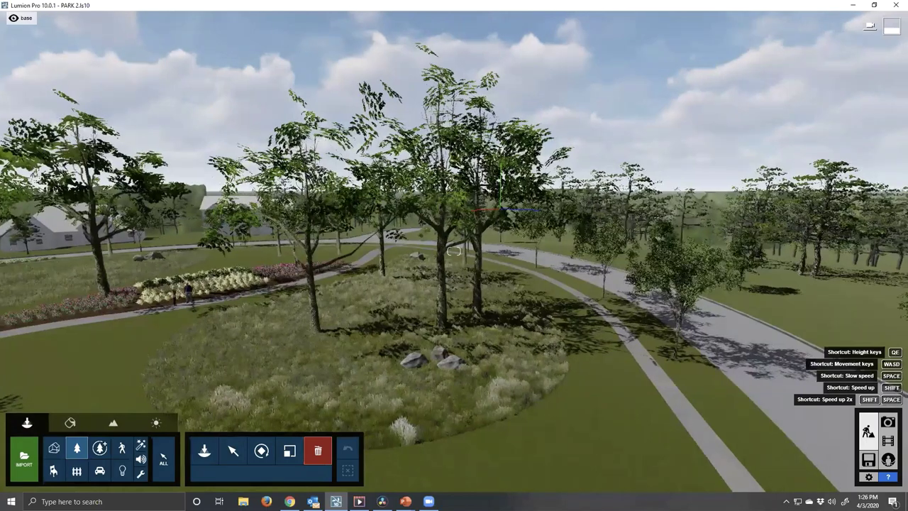
{"action": "key", "text": "w"}
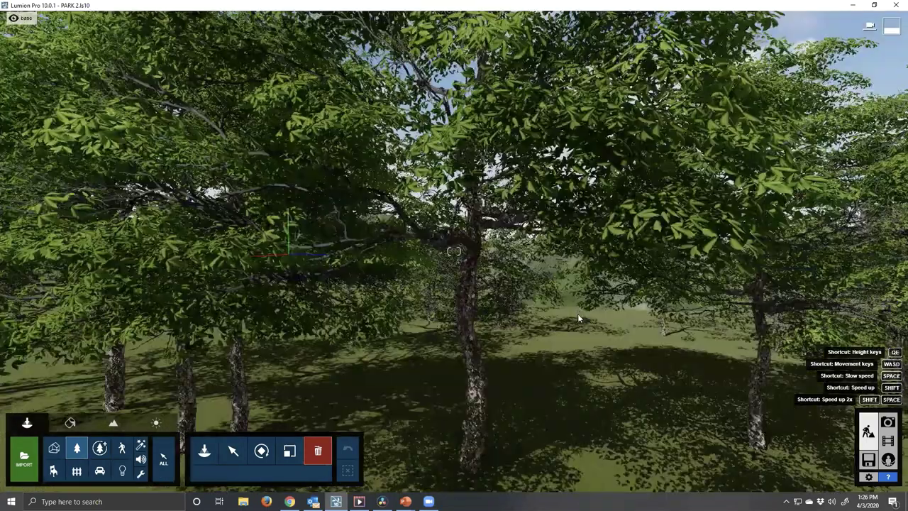